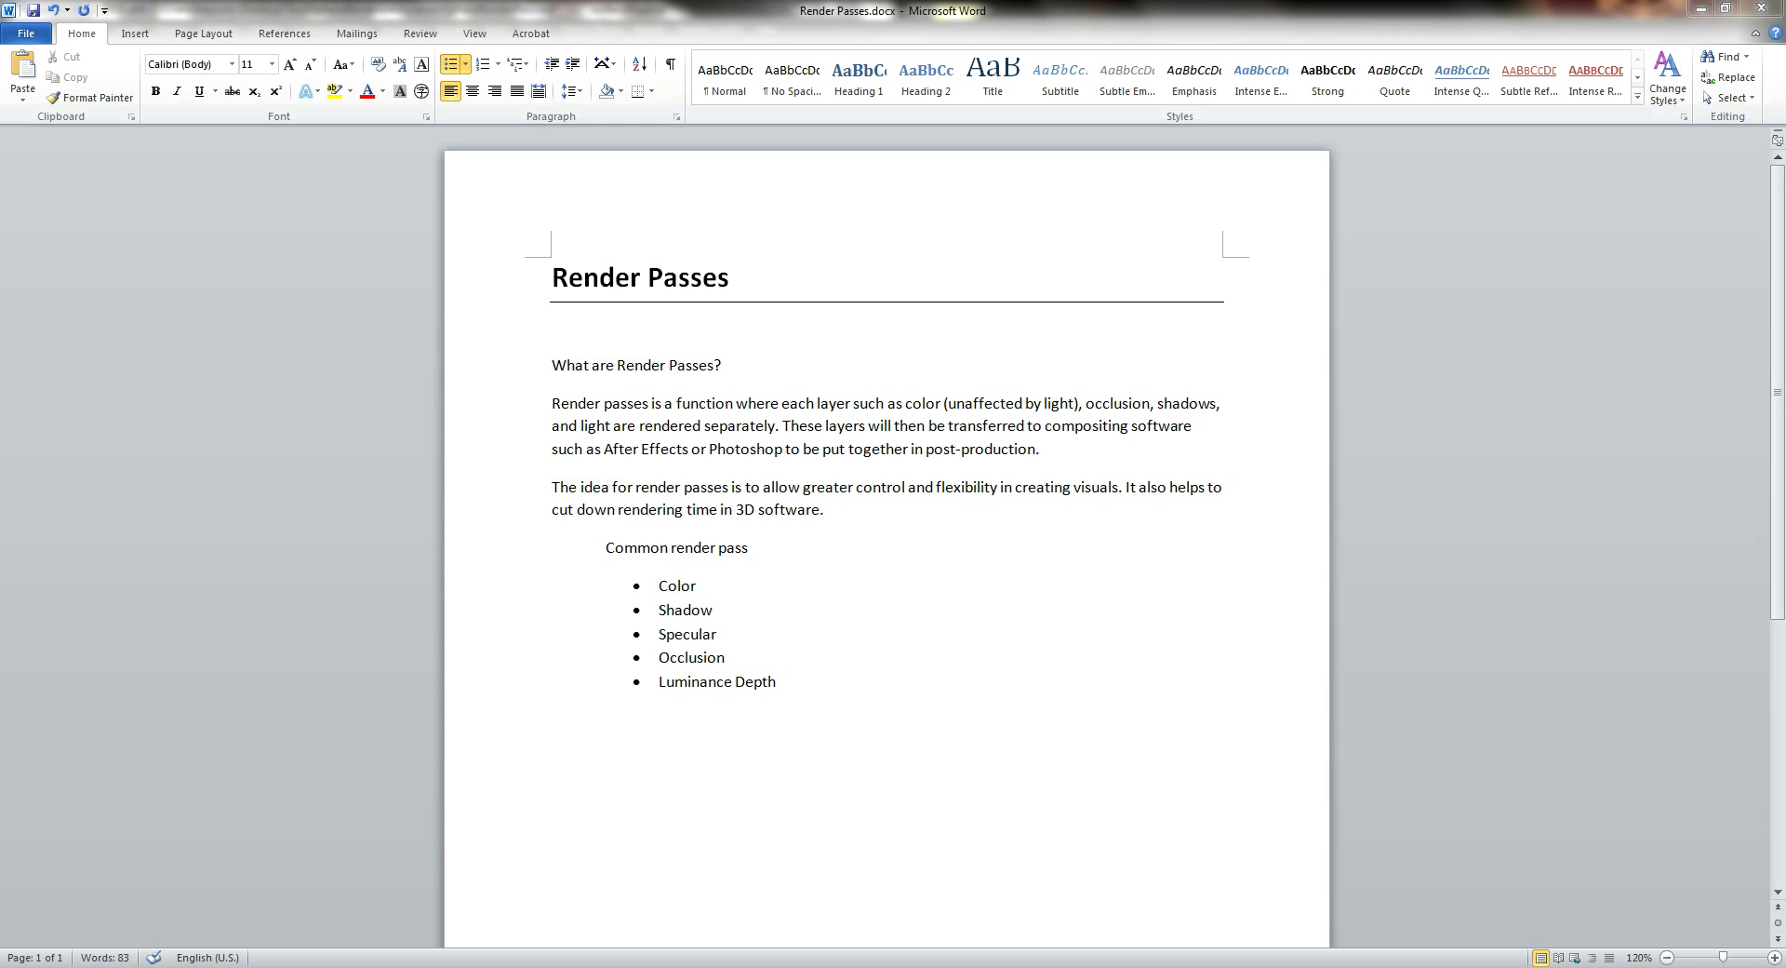
# - Switch to Maya and select the directional light above the sphere to view its attributes
pyautogui.moveTo(947, 964)
pyautogui.click(1036, 872)
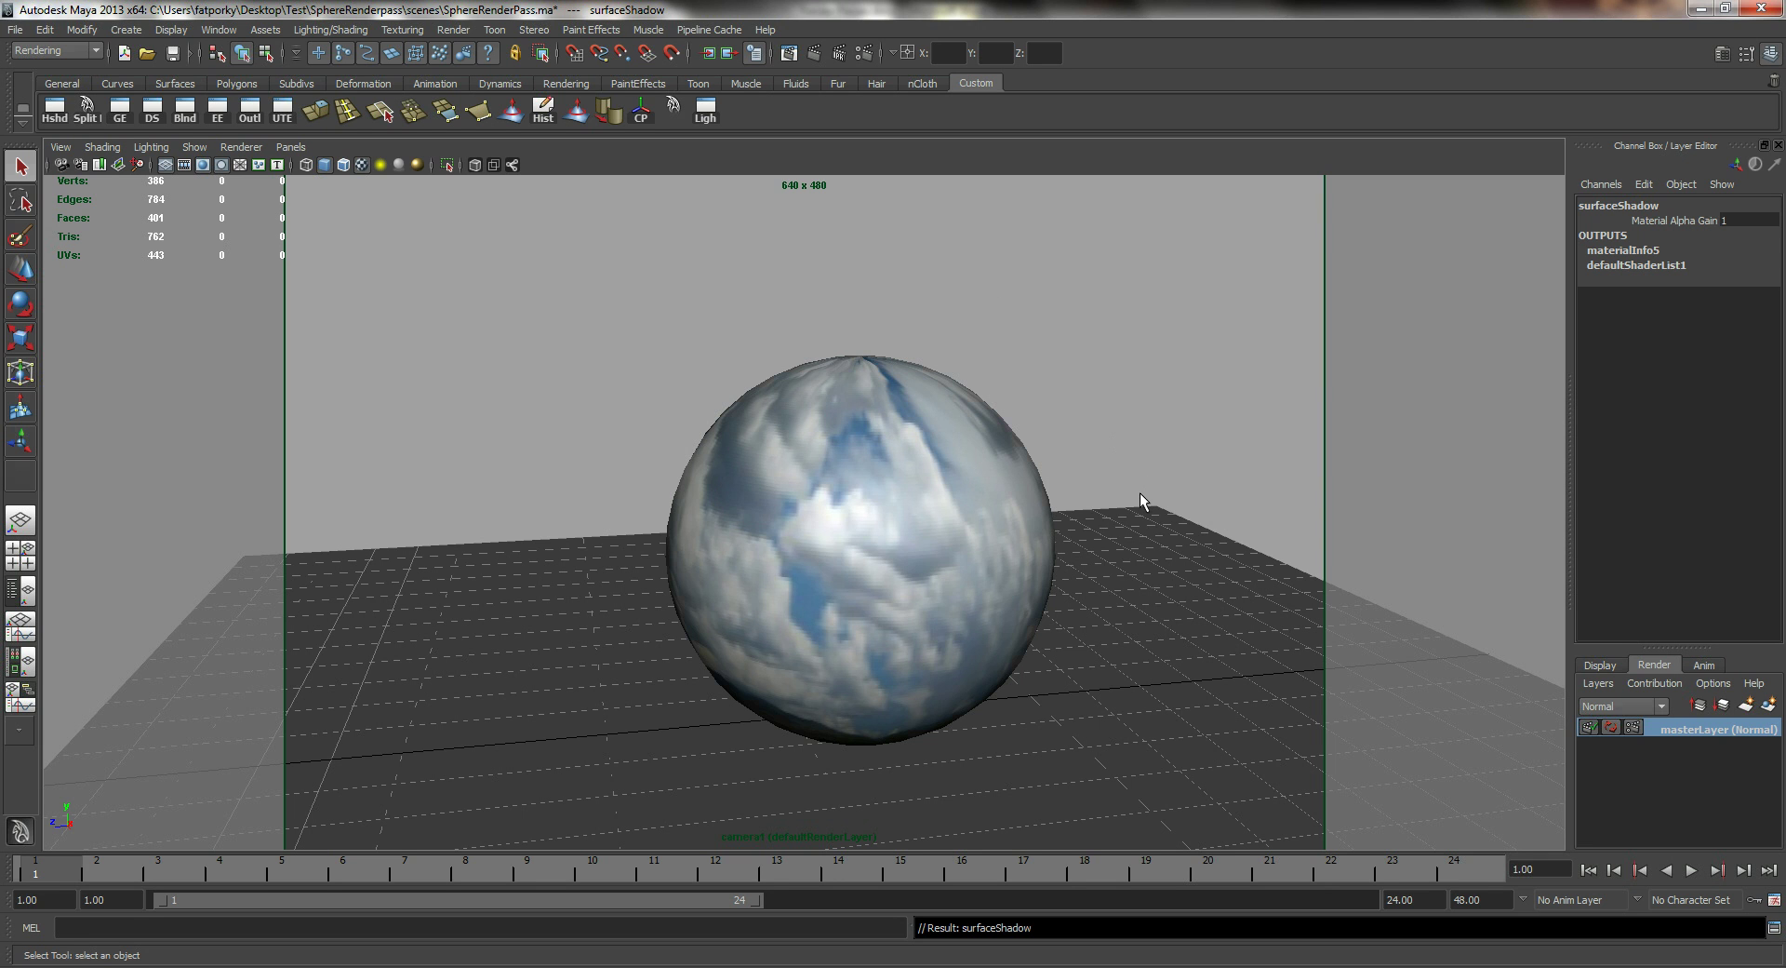
pyautogui.keyDown('alt'); pyautogui.moveTo(1174, 416); pyautogui.dragTo(1063, 393, button='right'); pyautogui.keyUp('alt')
pyautogui.moveTo(967, 367); pyautogui.dragTo(899, 443)
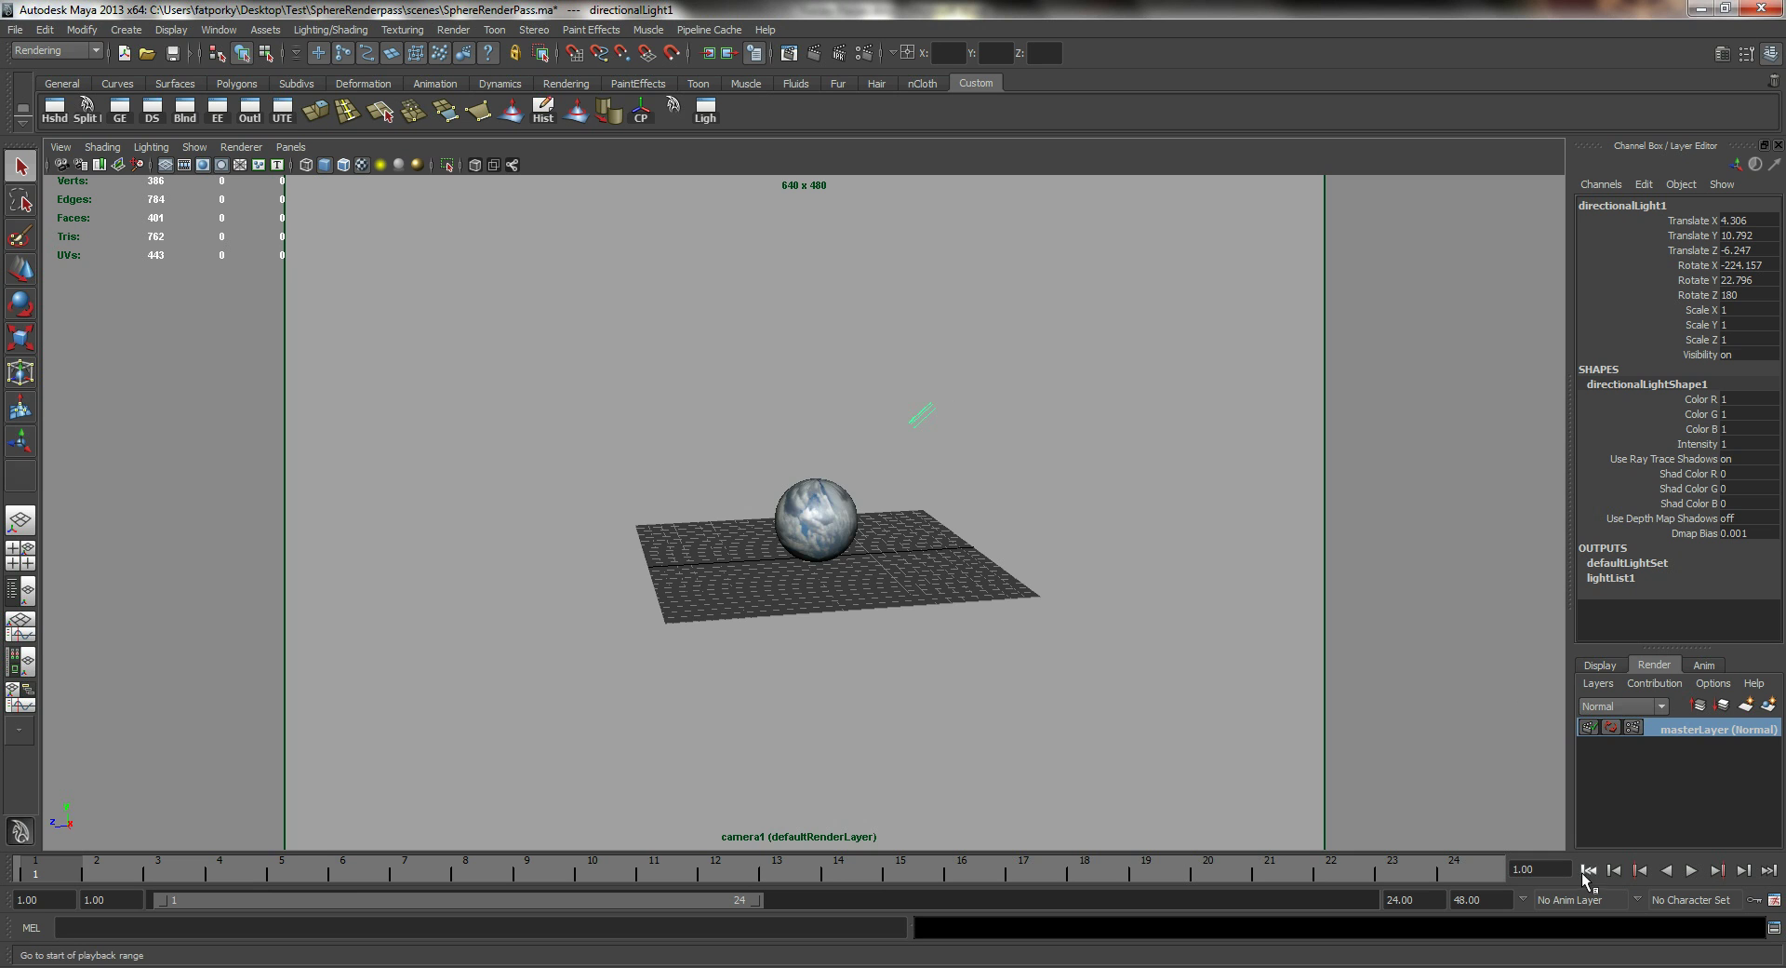
pyautogui.scroll(5, 1378, 649)
# - Render the current frame from camera1 and view the result in full RGB color
pyautogui.click(809, 55)
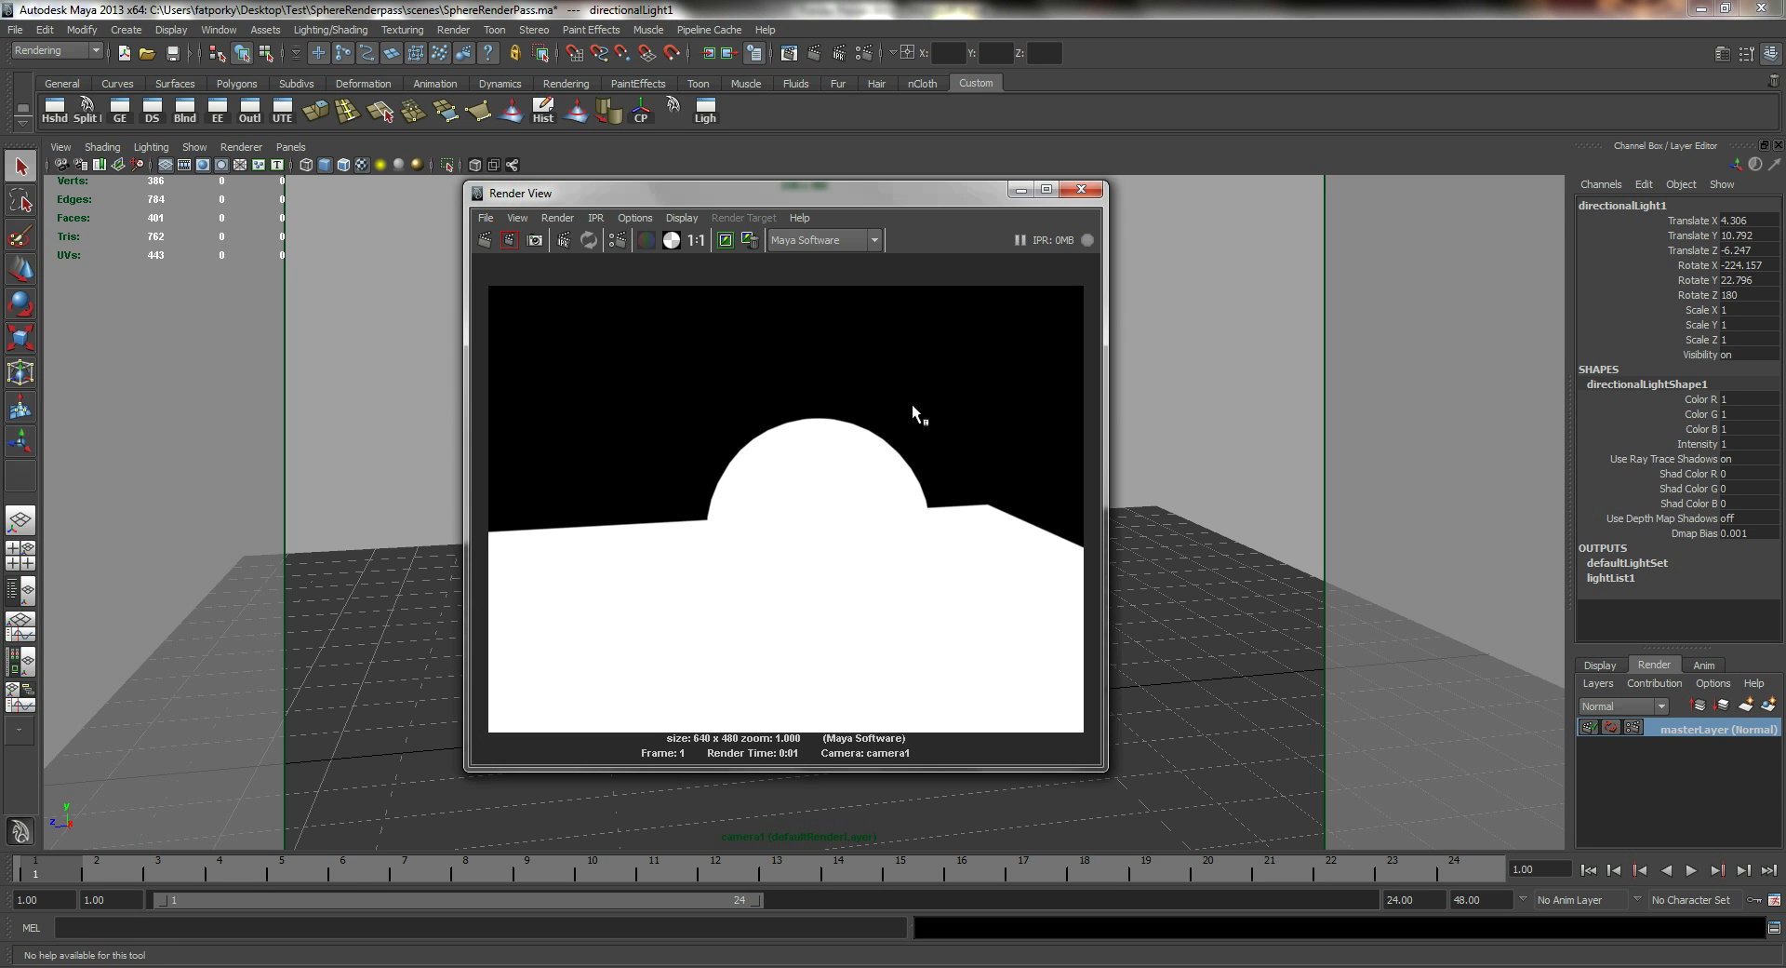
pyautogui.click(646, 240)
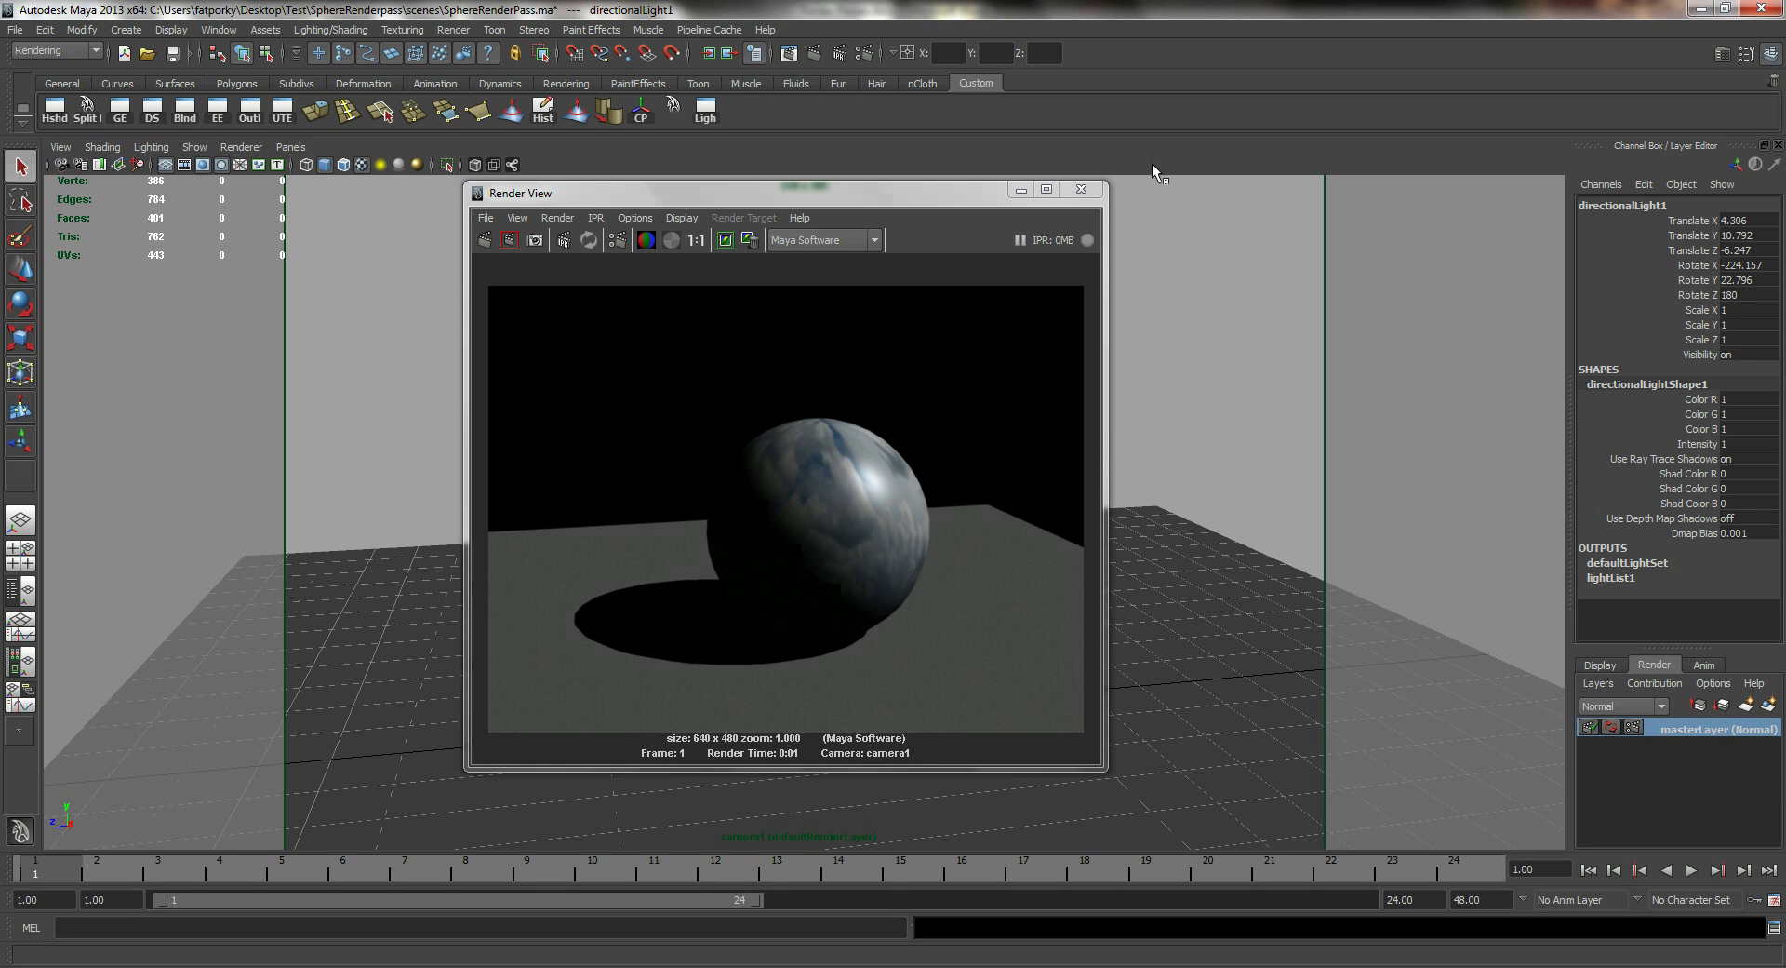
pyautogui.click(1610, 668)
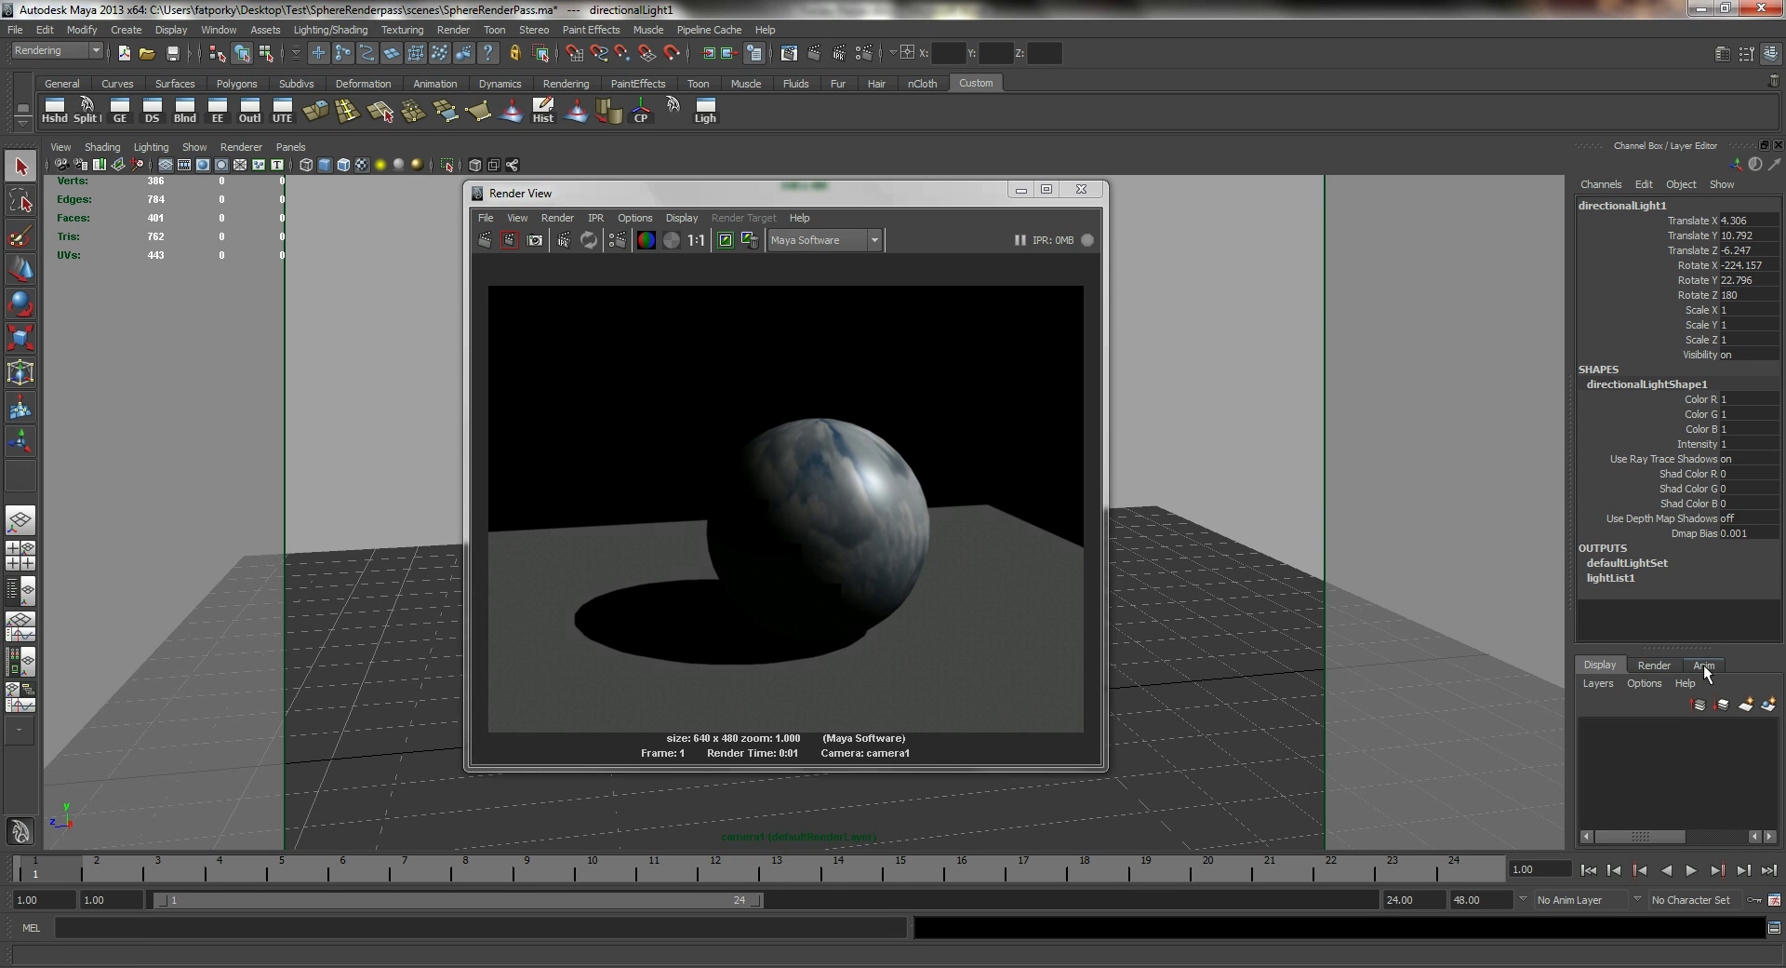
pyautogui.click(1653, 666)
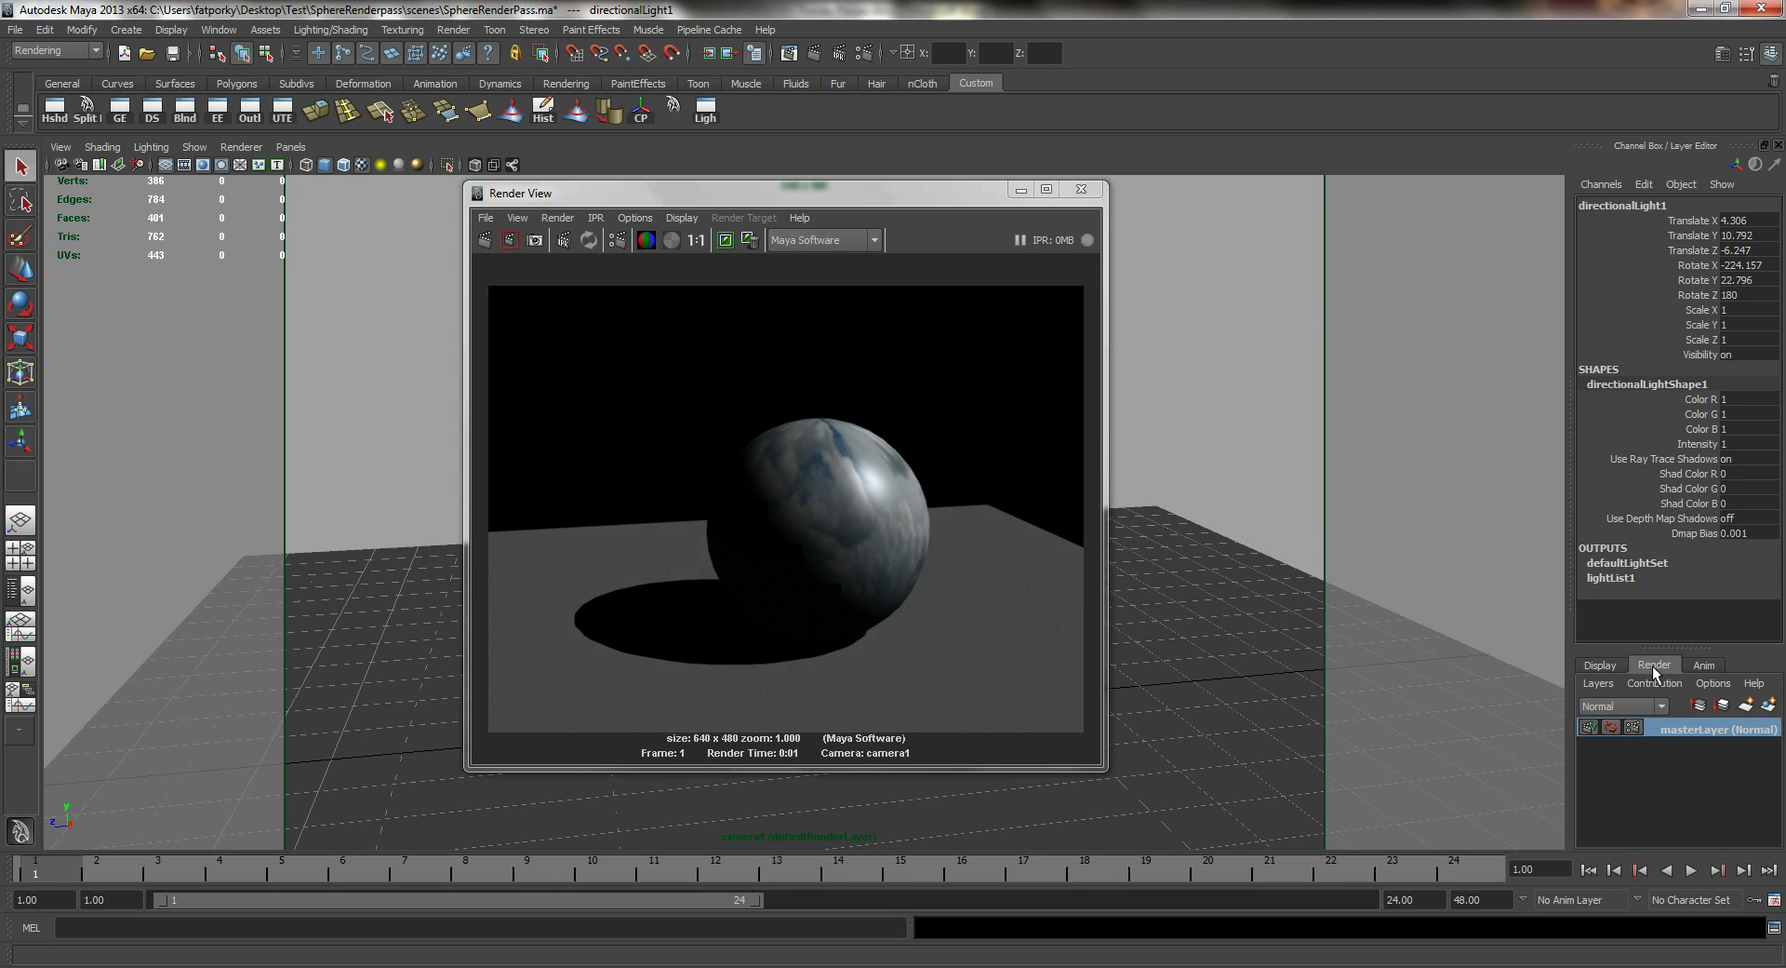
pyautogui.click(1014, 192)
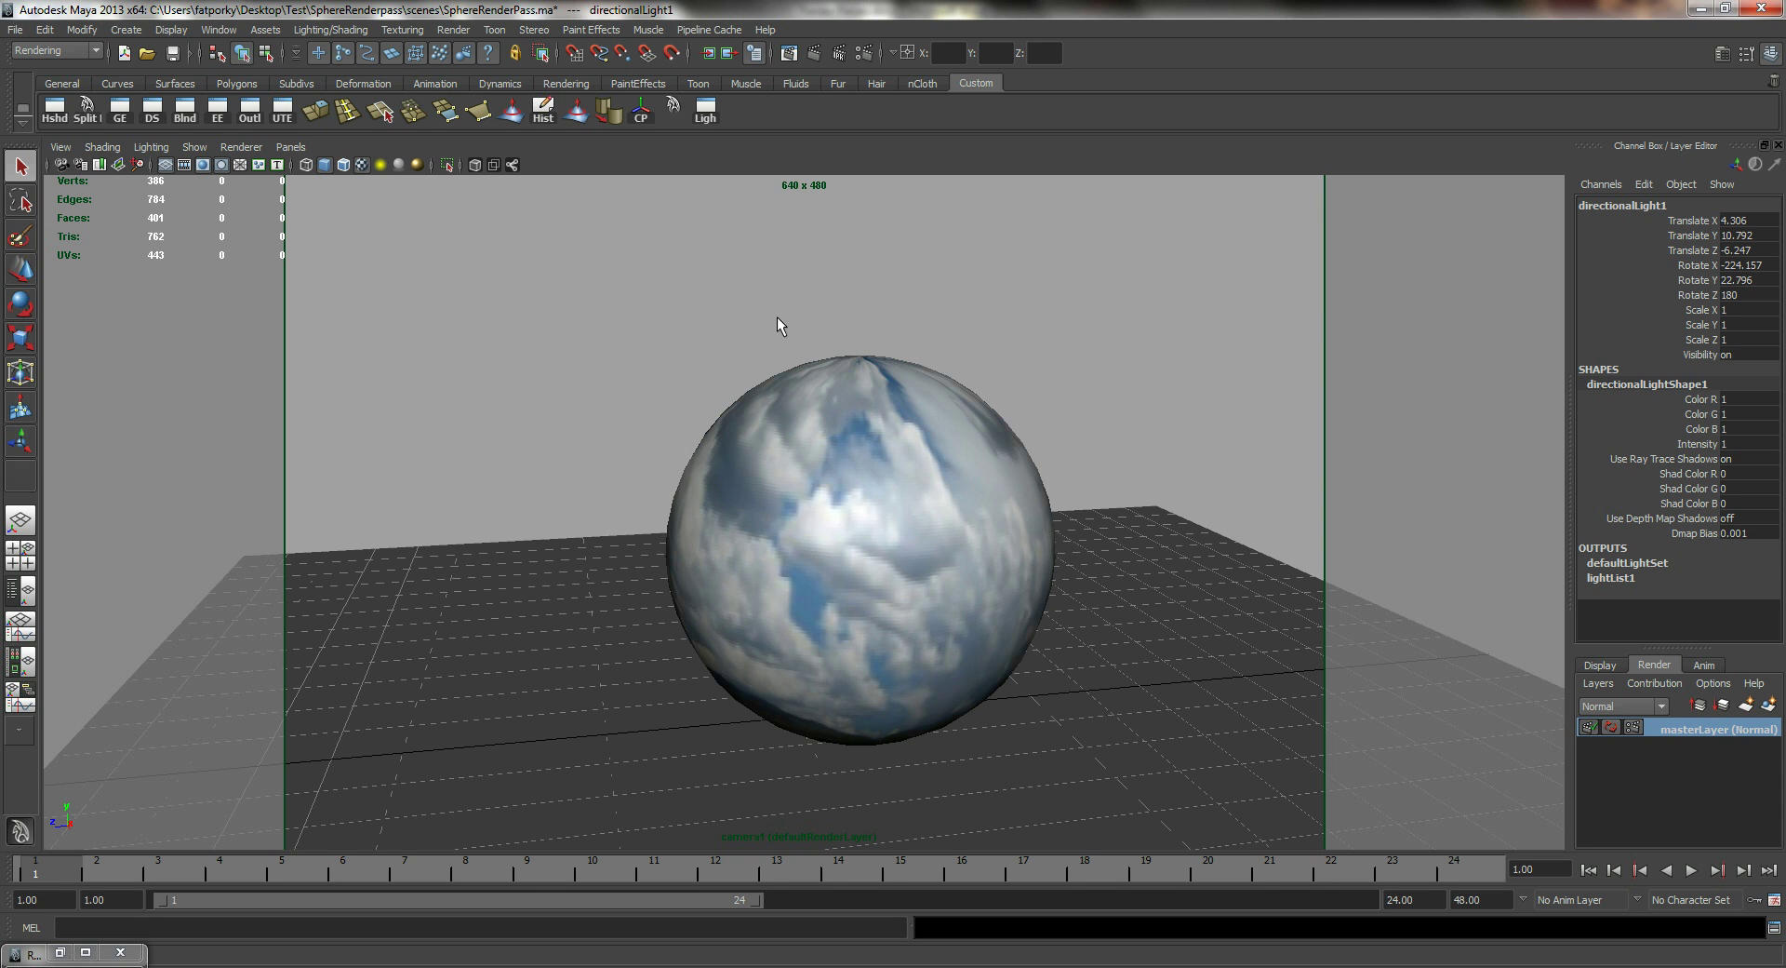
# - Create a new render layer containing the sphere and the ground plane
pyautogui.moveTo(778, 318); pyautogui.dragTo(998, 666)
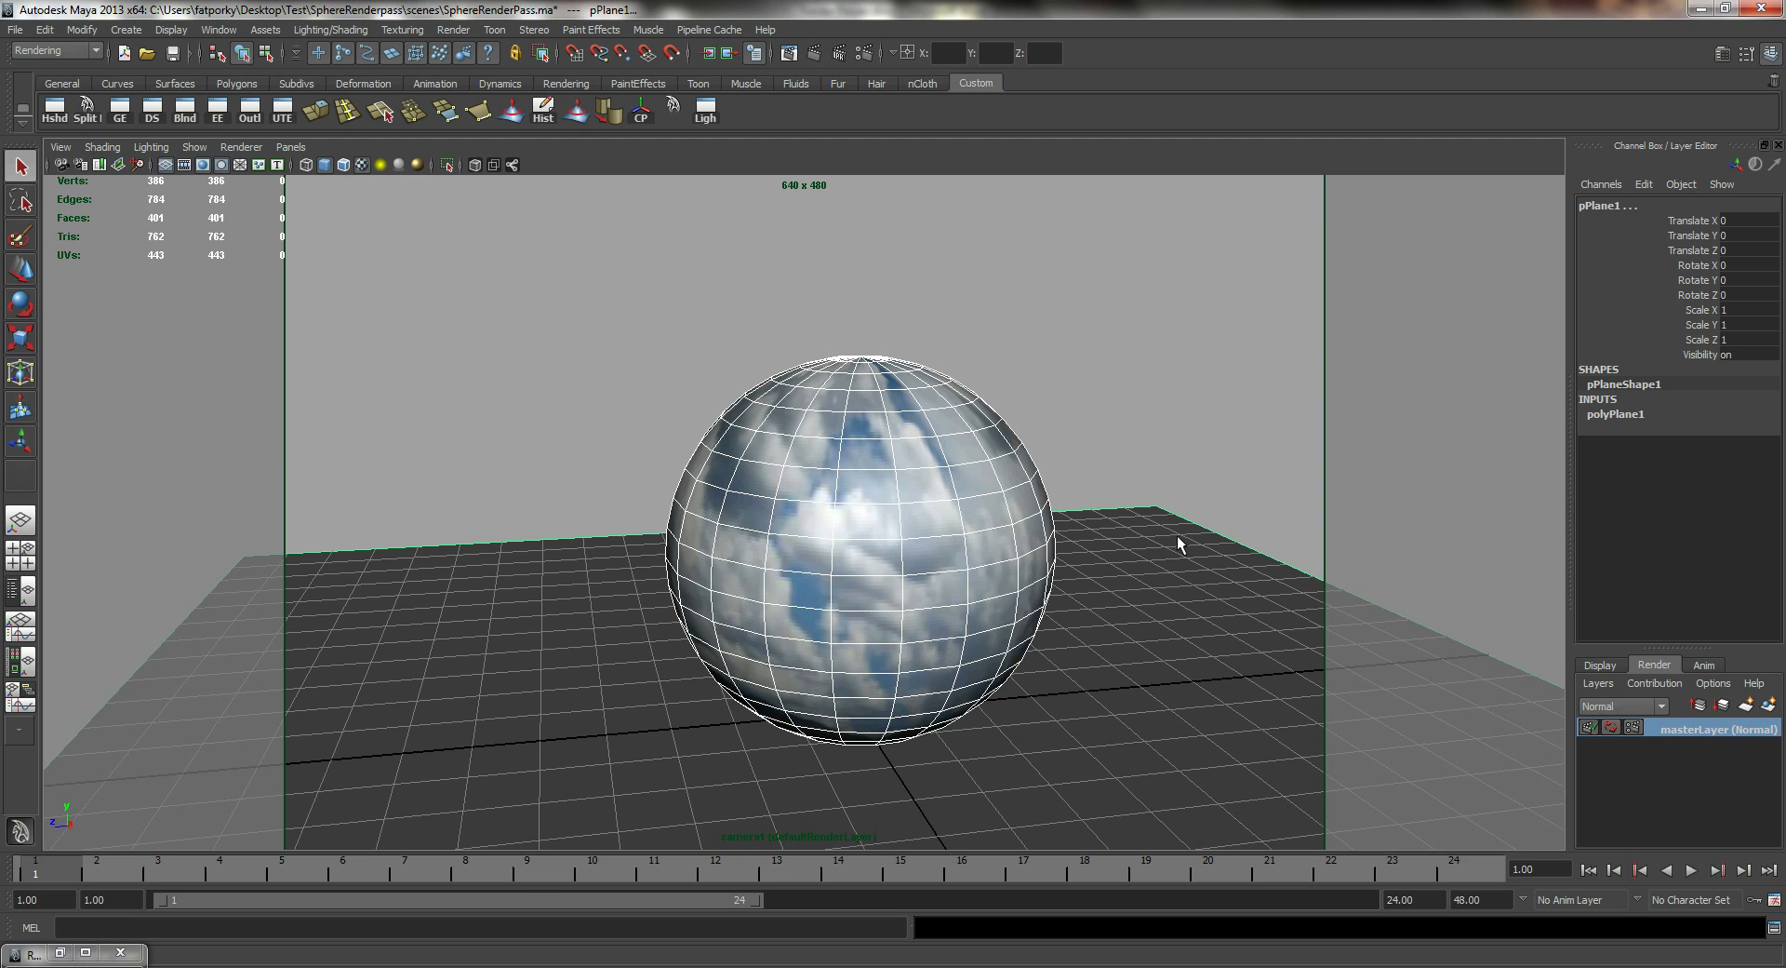
pyautogui.click(1599, 685)
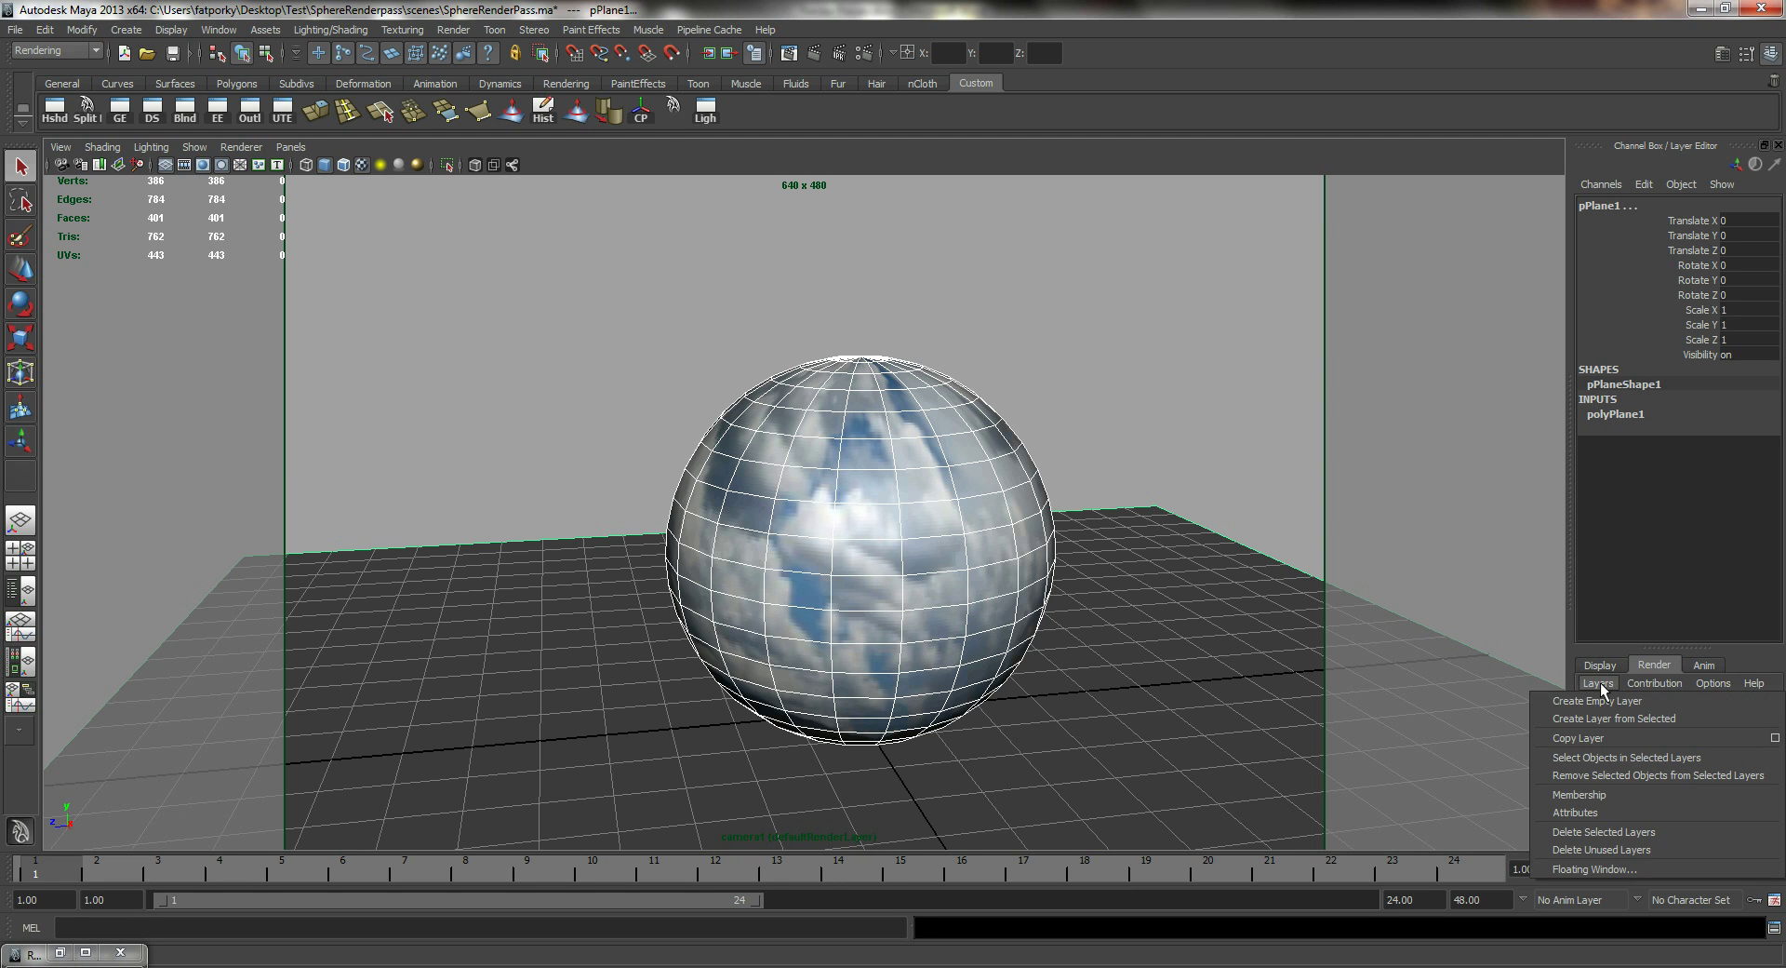
pyautogui.click(1641, 722)
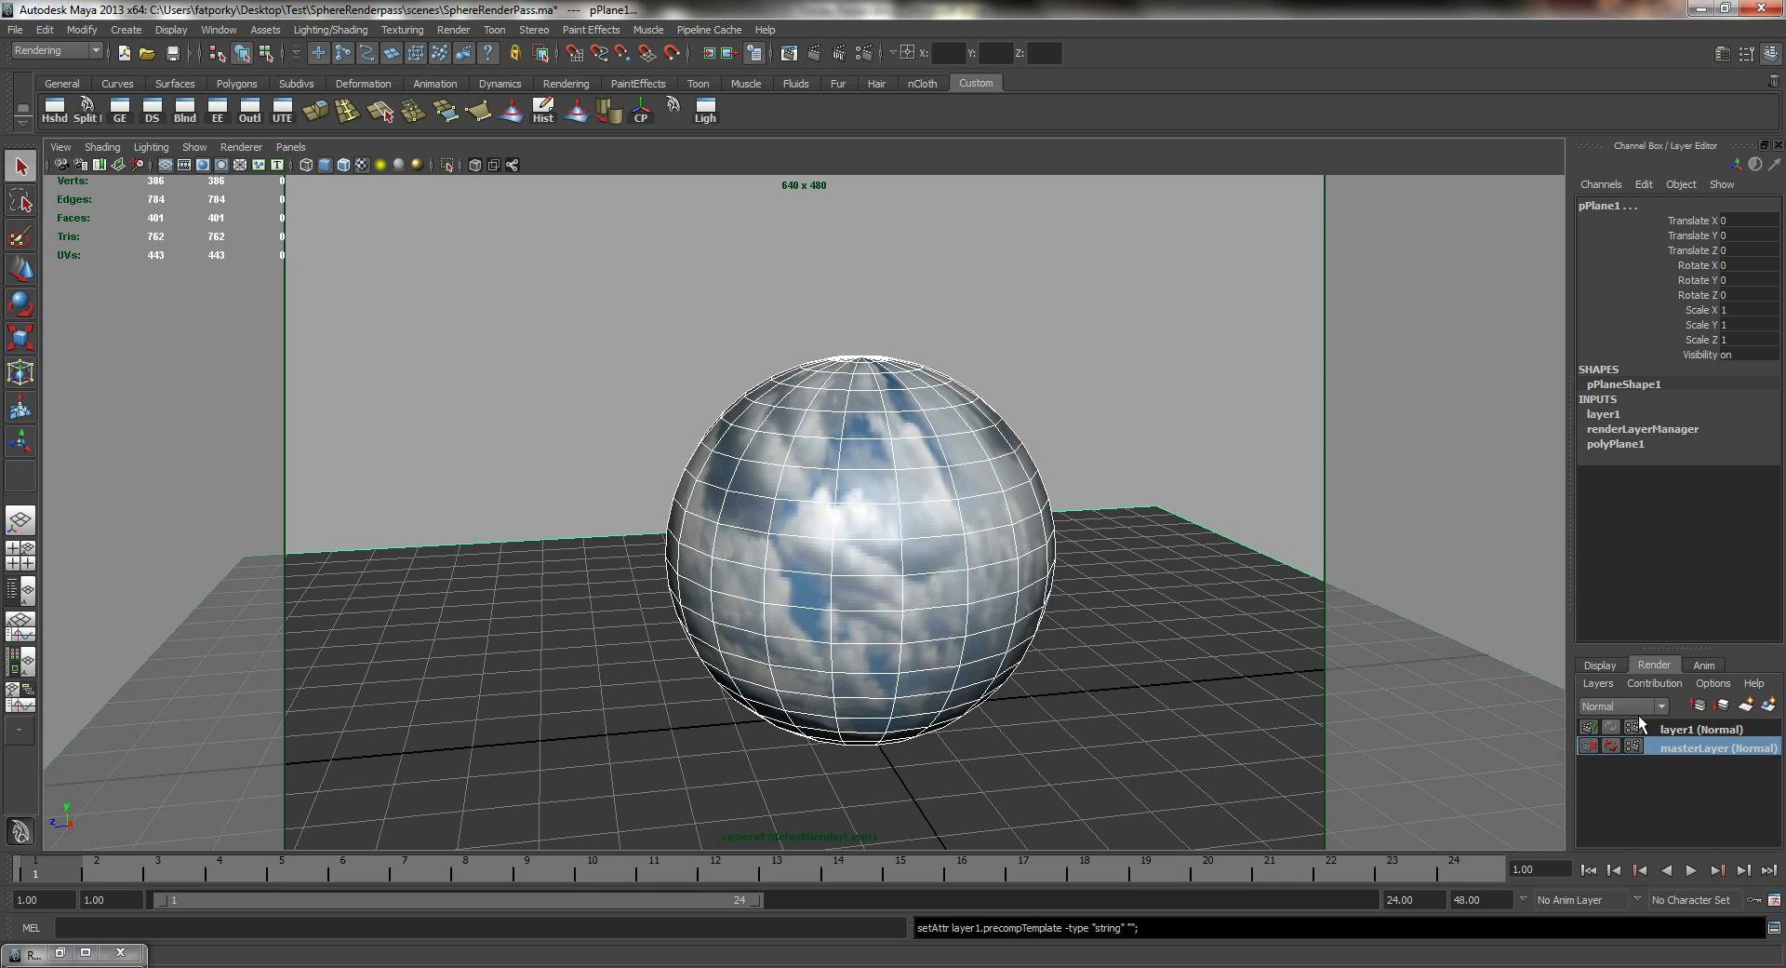
# - Rename the new render layer to Color
pyautogui.click(1697, 729)
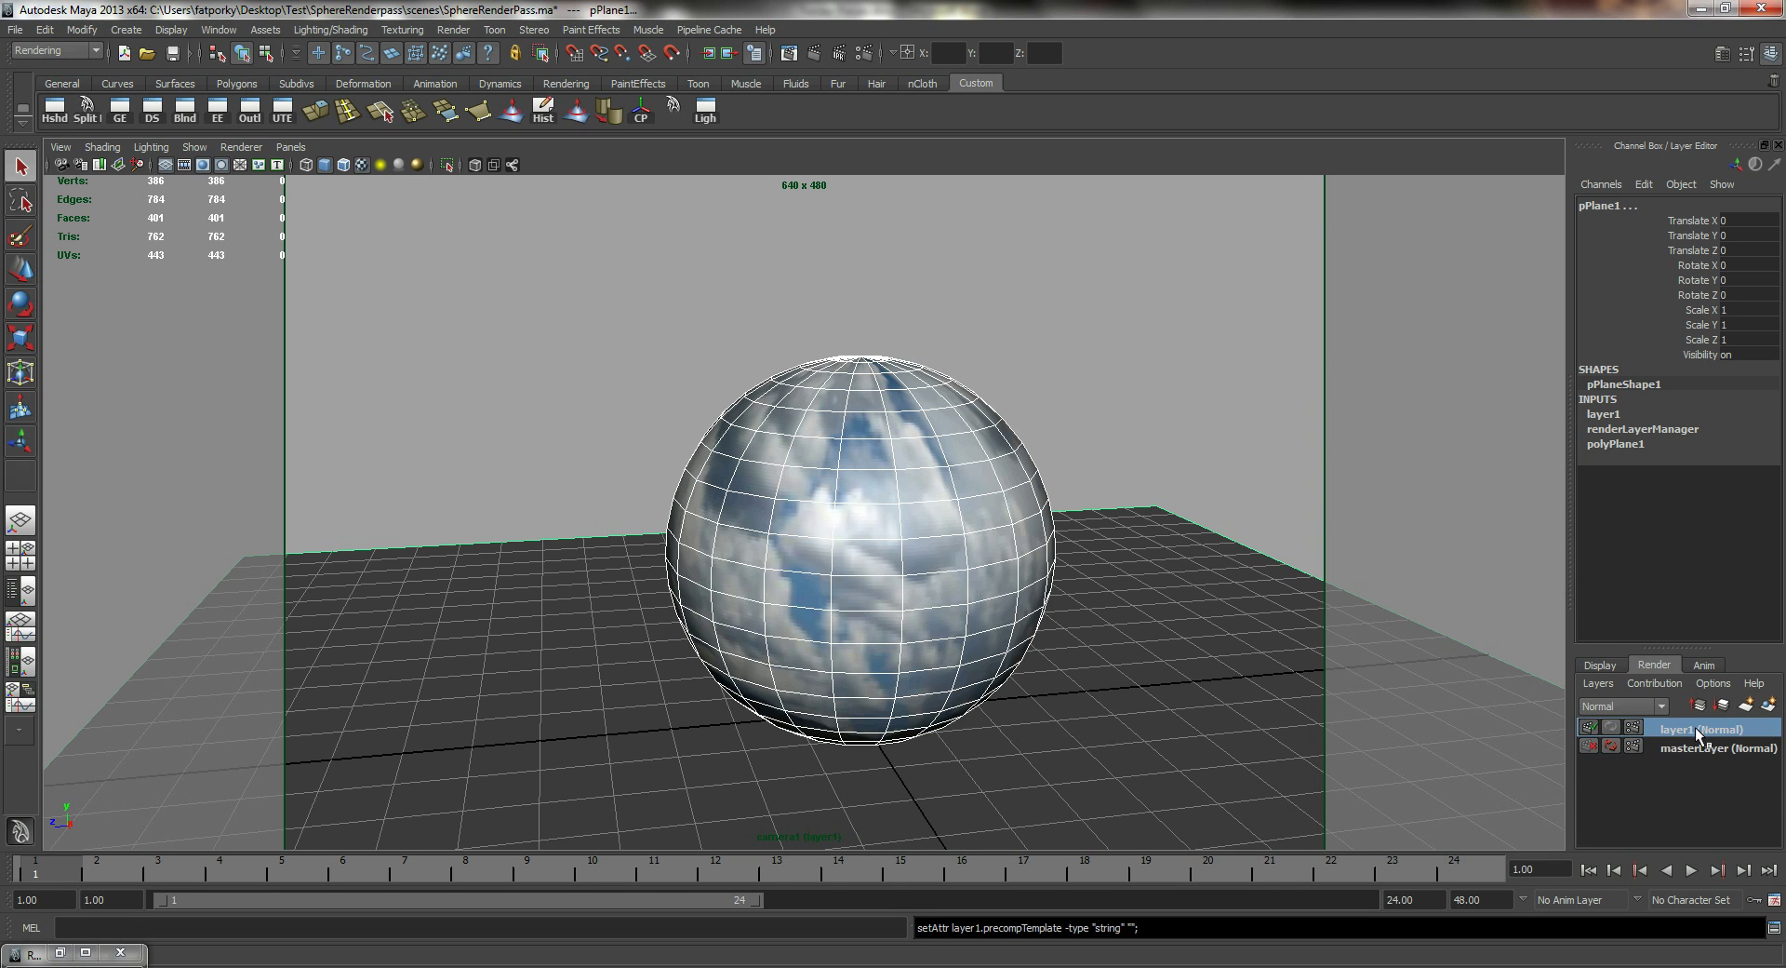
pyautogui.doubleClick(1702, 729)
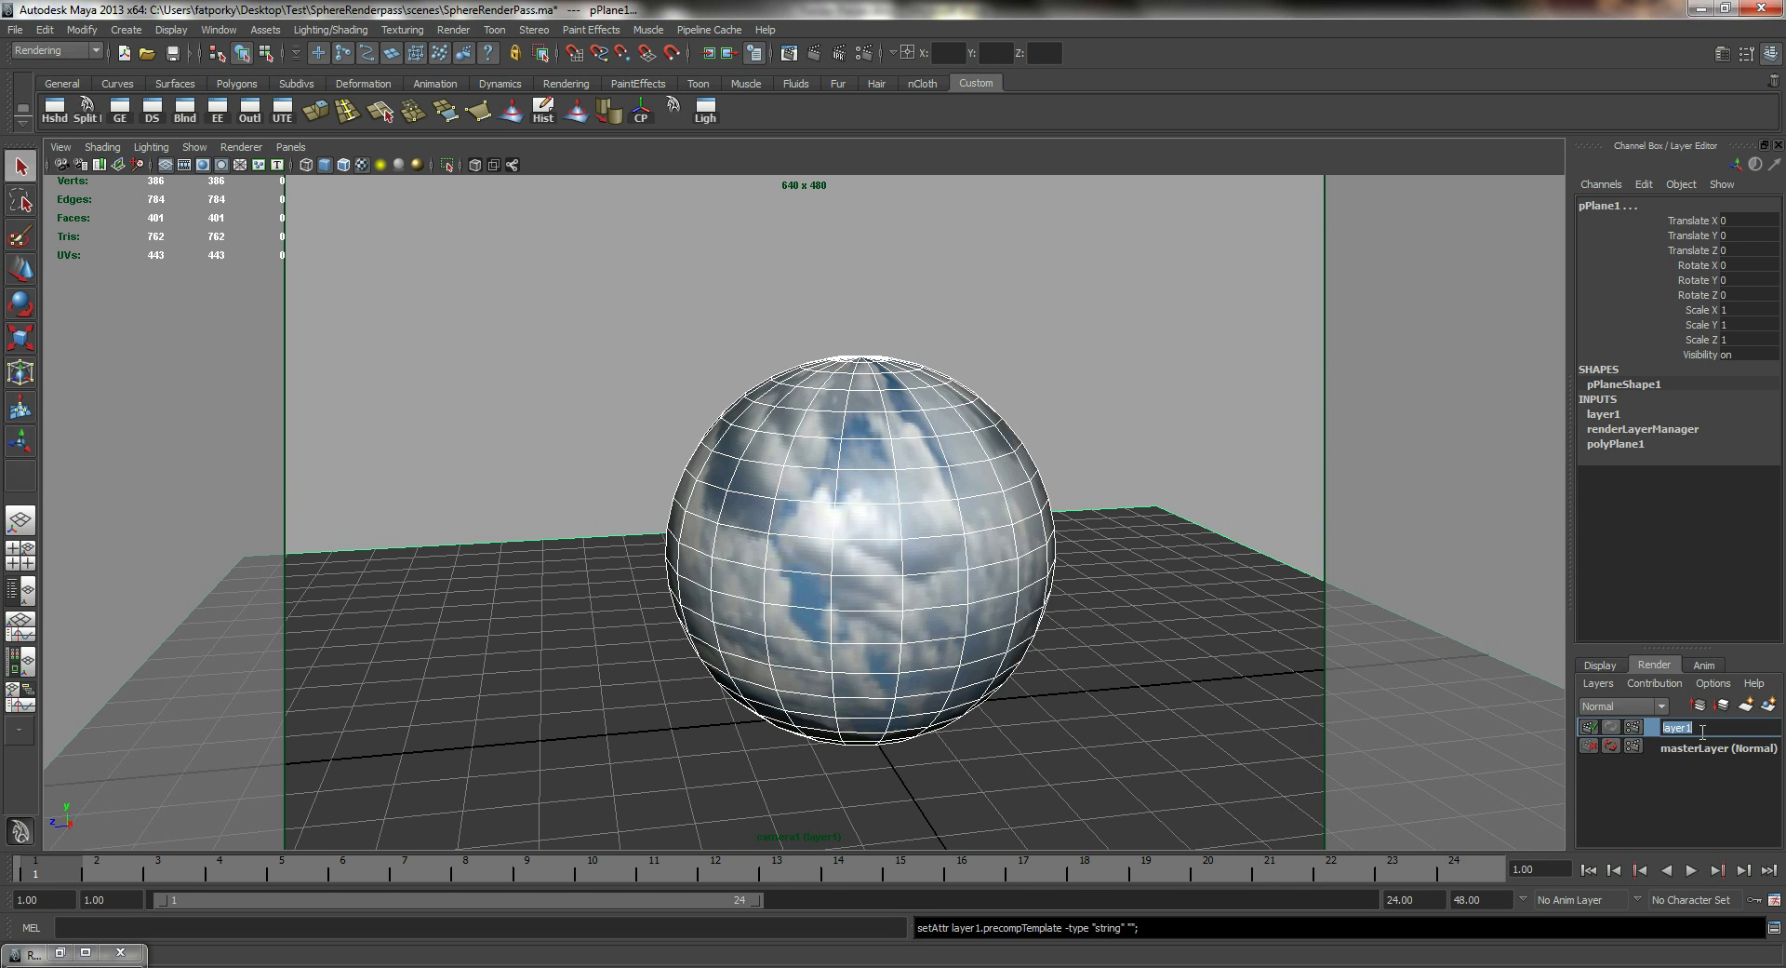
pyautogui.write('c')
pyautogui.press('BackSpace')
pyautogui.write('cOLOR')
pyautogui.press('Return')
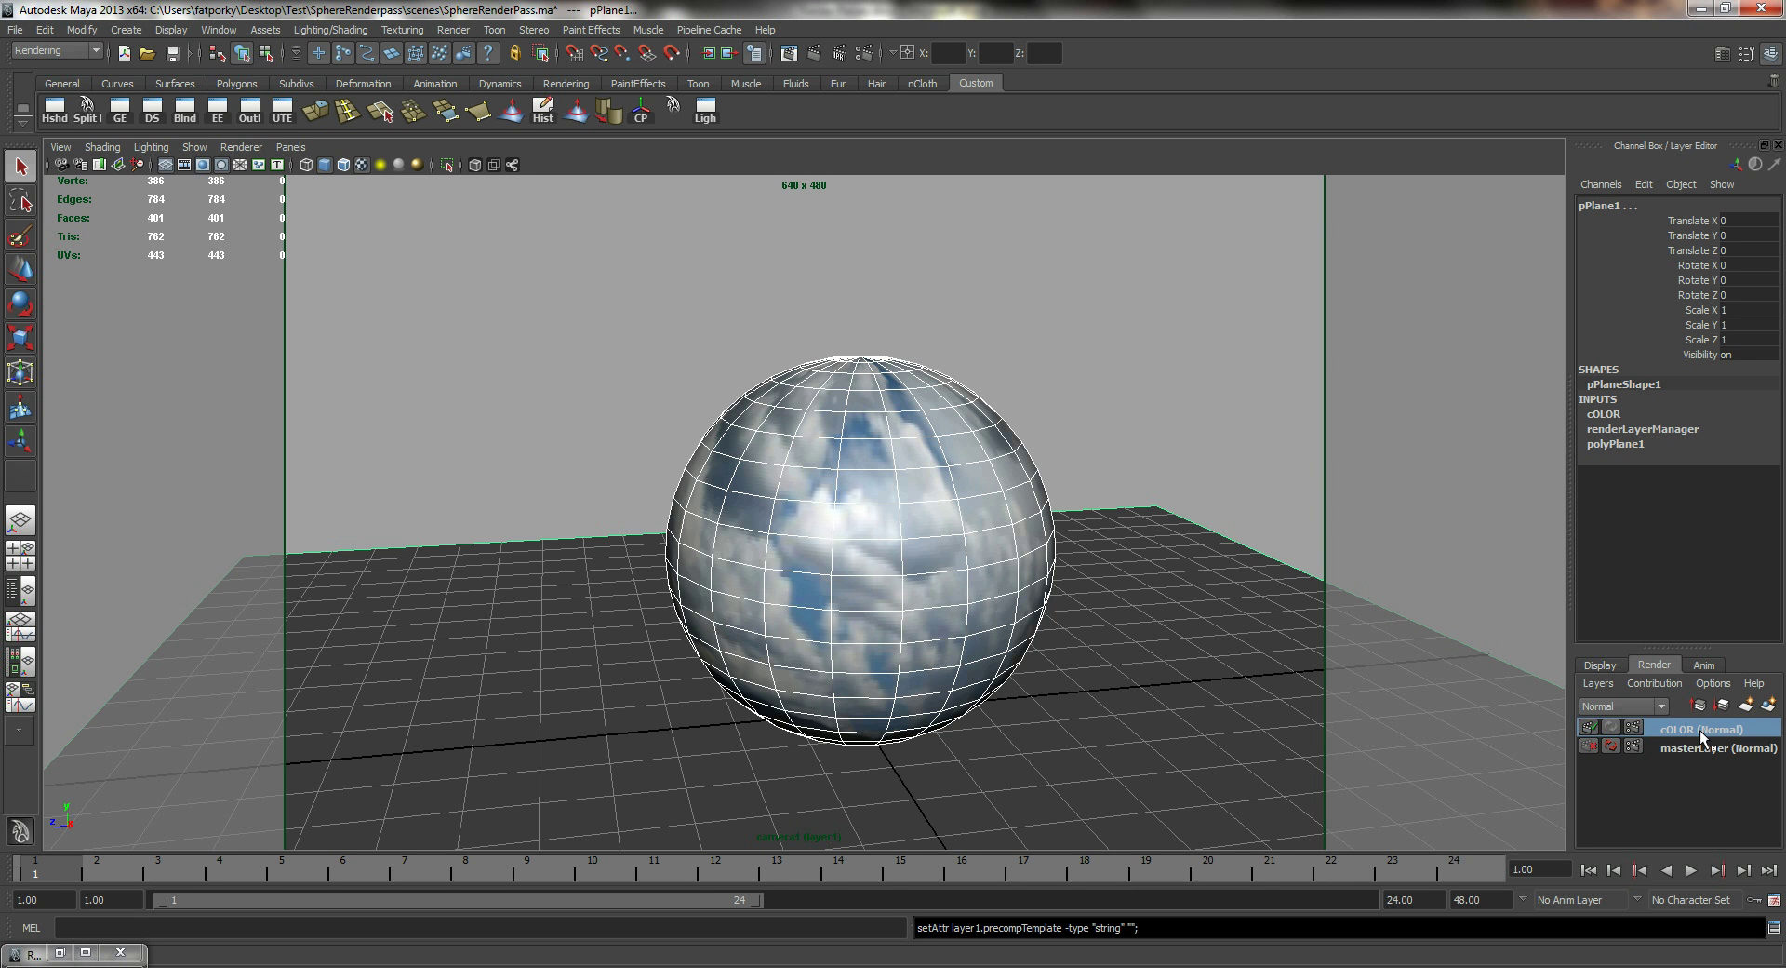
pyautogui.doubleClick(1702, 730)
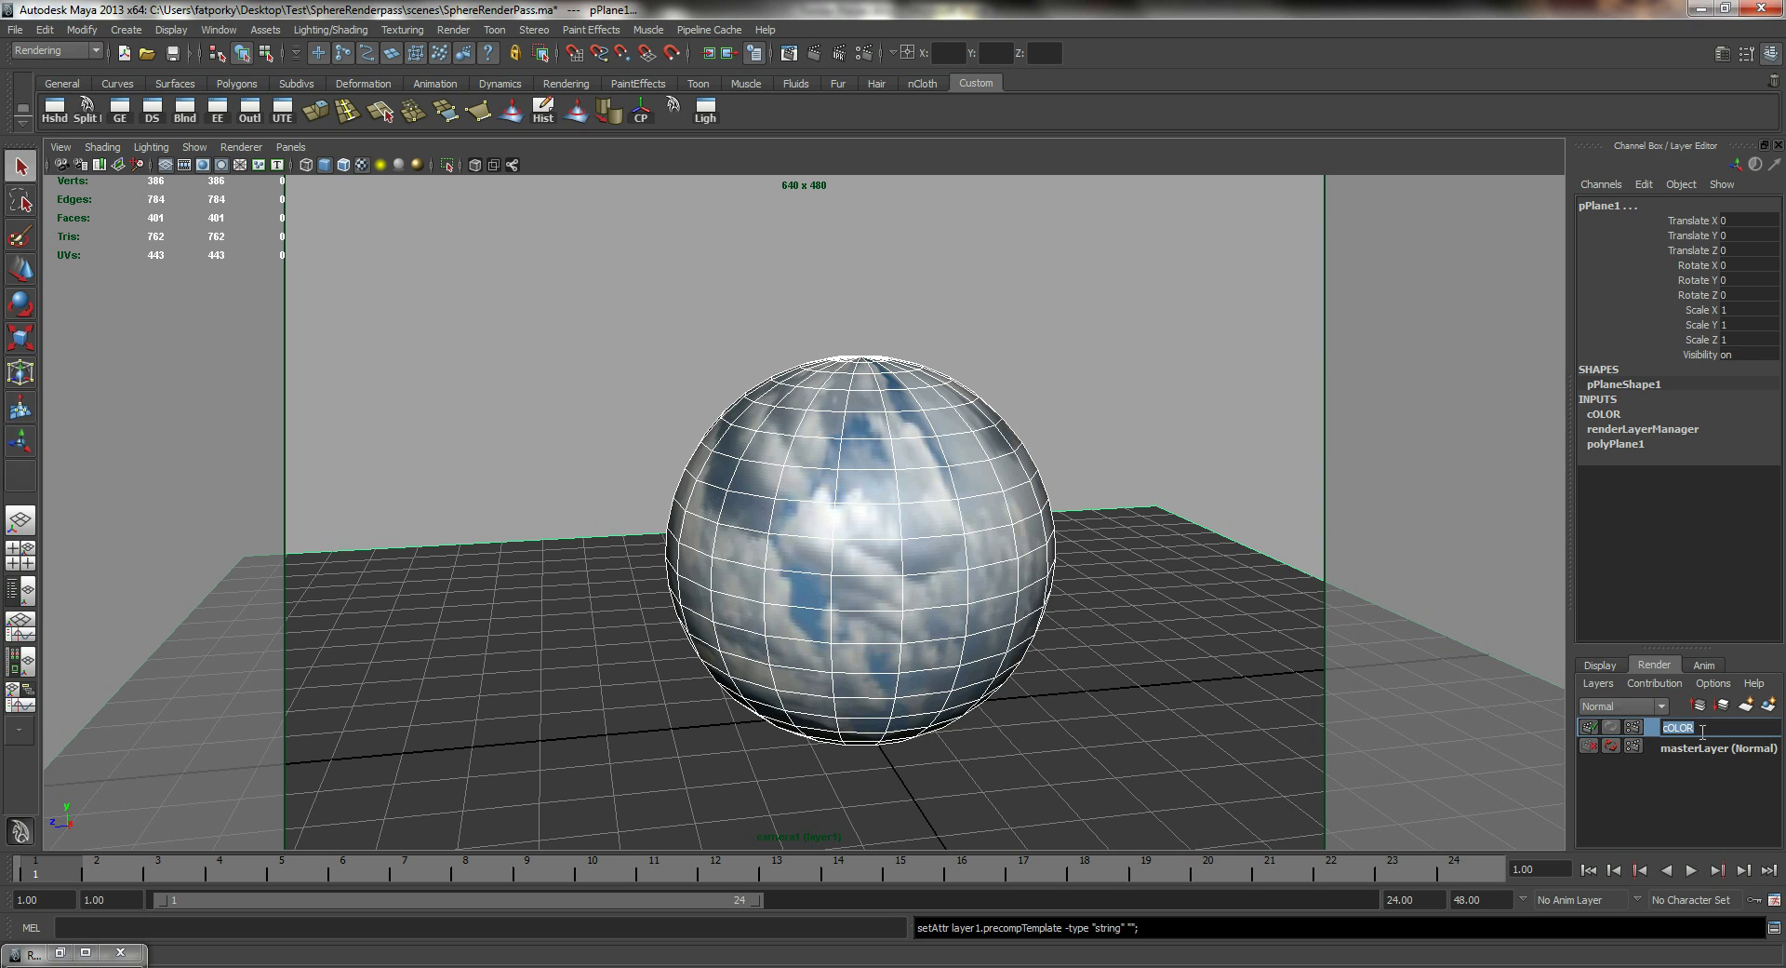
pyautogui.write('Color')
pyautogui.press('Return')
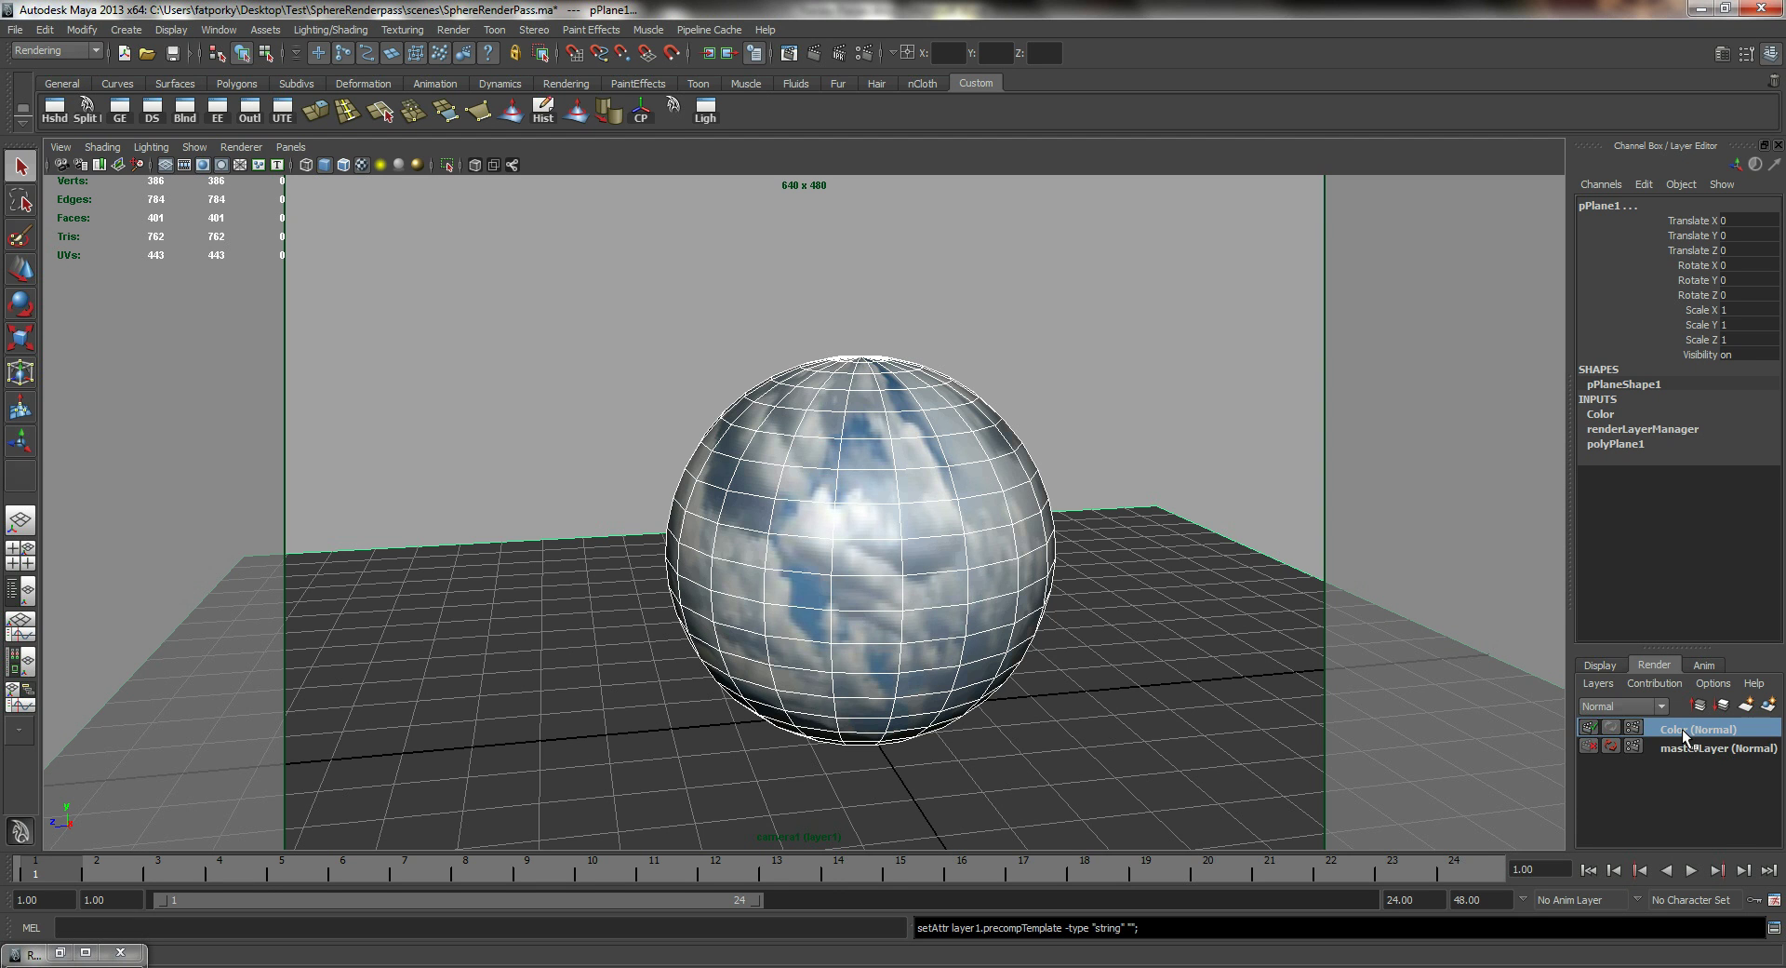
# - Set the Color layer's render pass options to Color only, with Beauty off, and render the layer
pyautogui.rightClick(1684, 735)
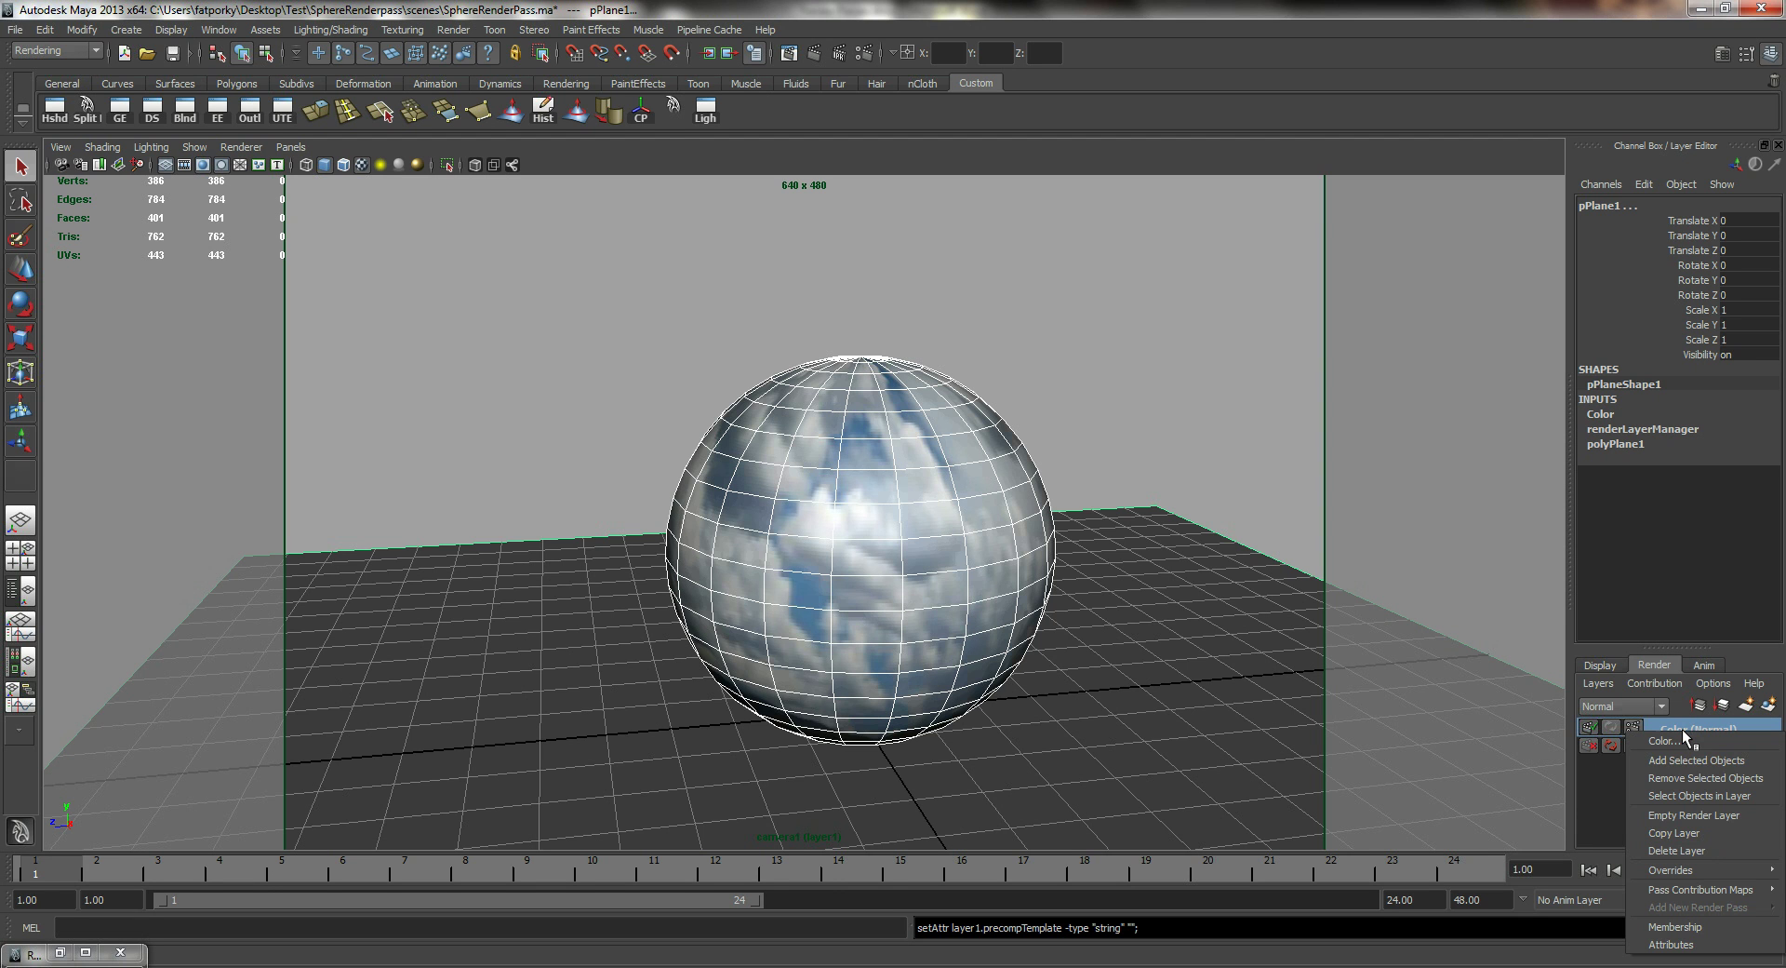
pyautogui.click(1699, 946)
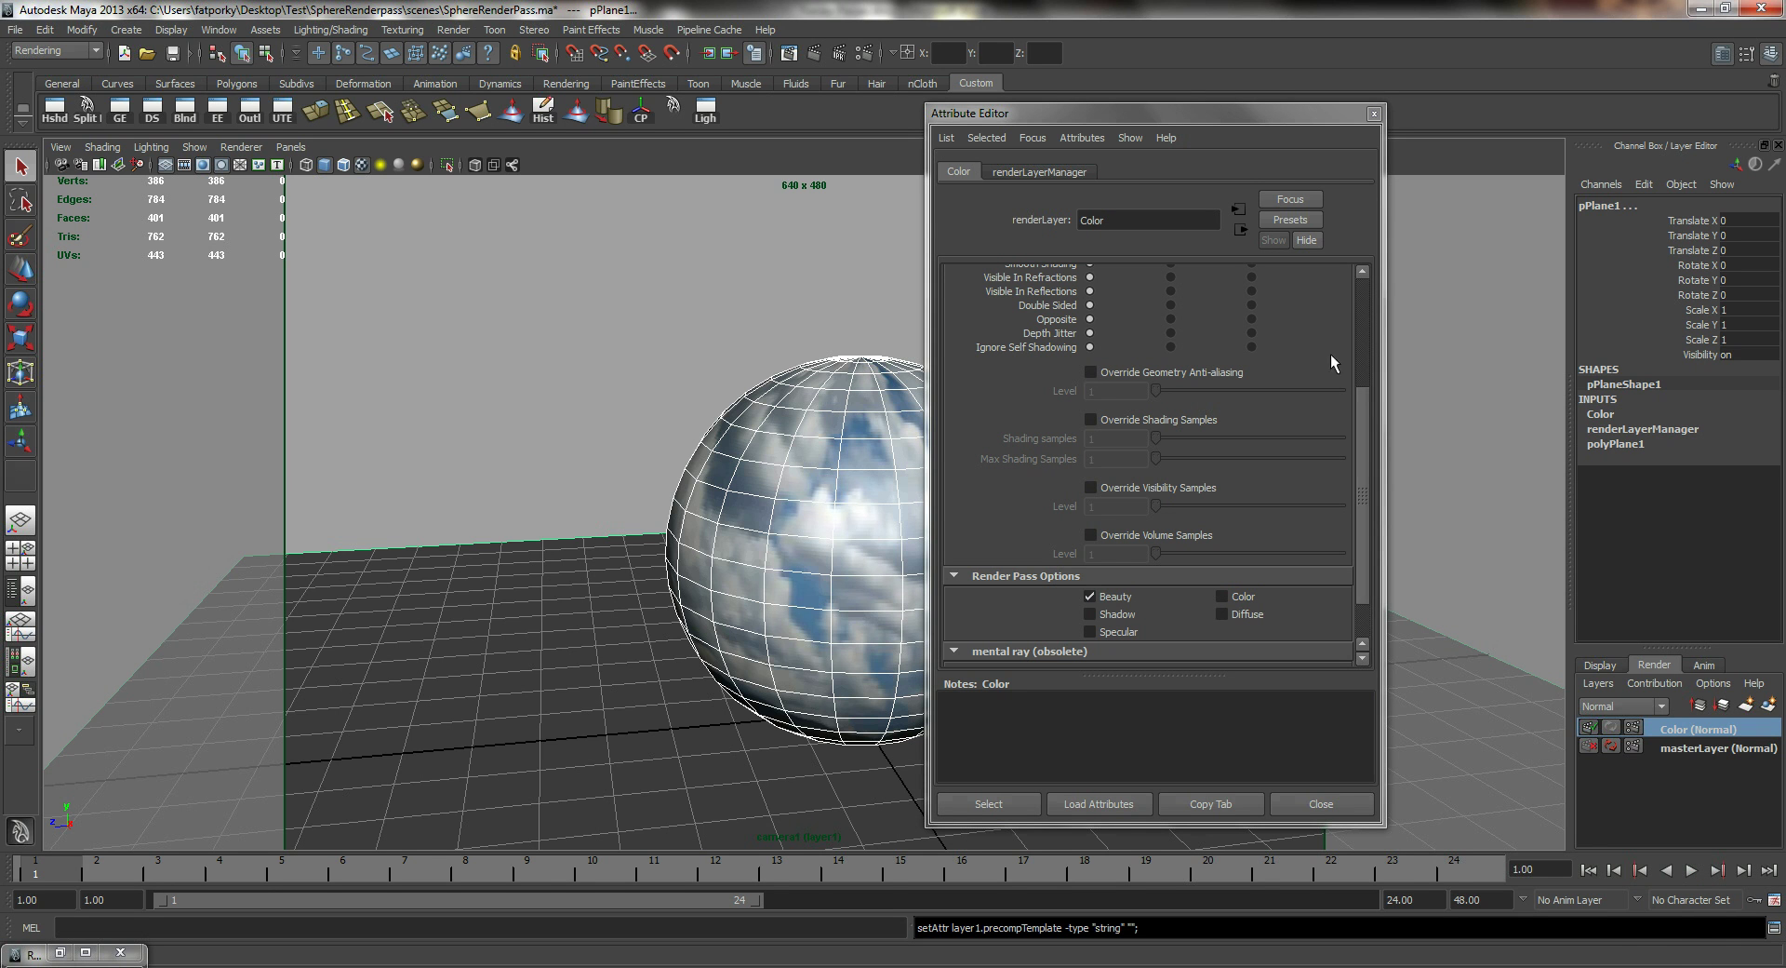
pyautogui.click(1367, 305)
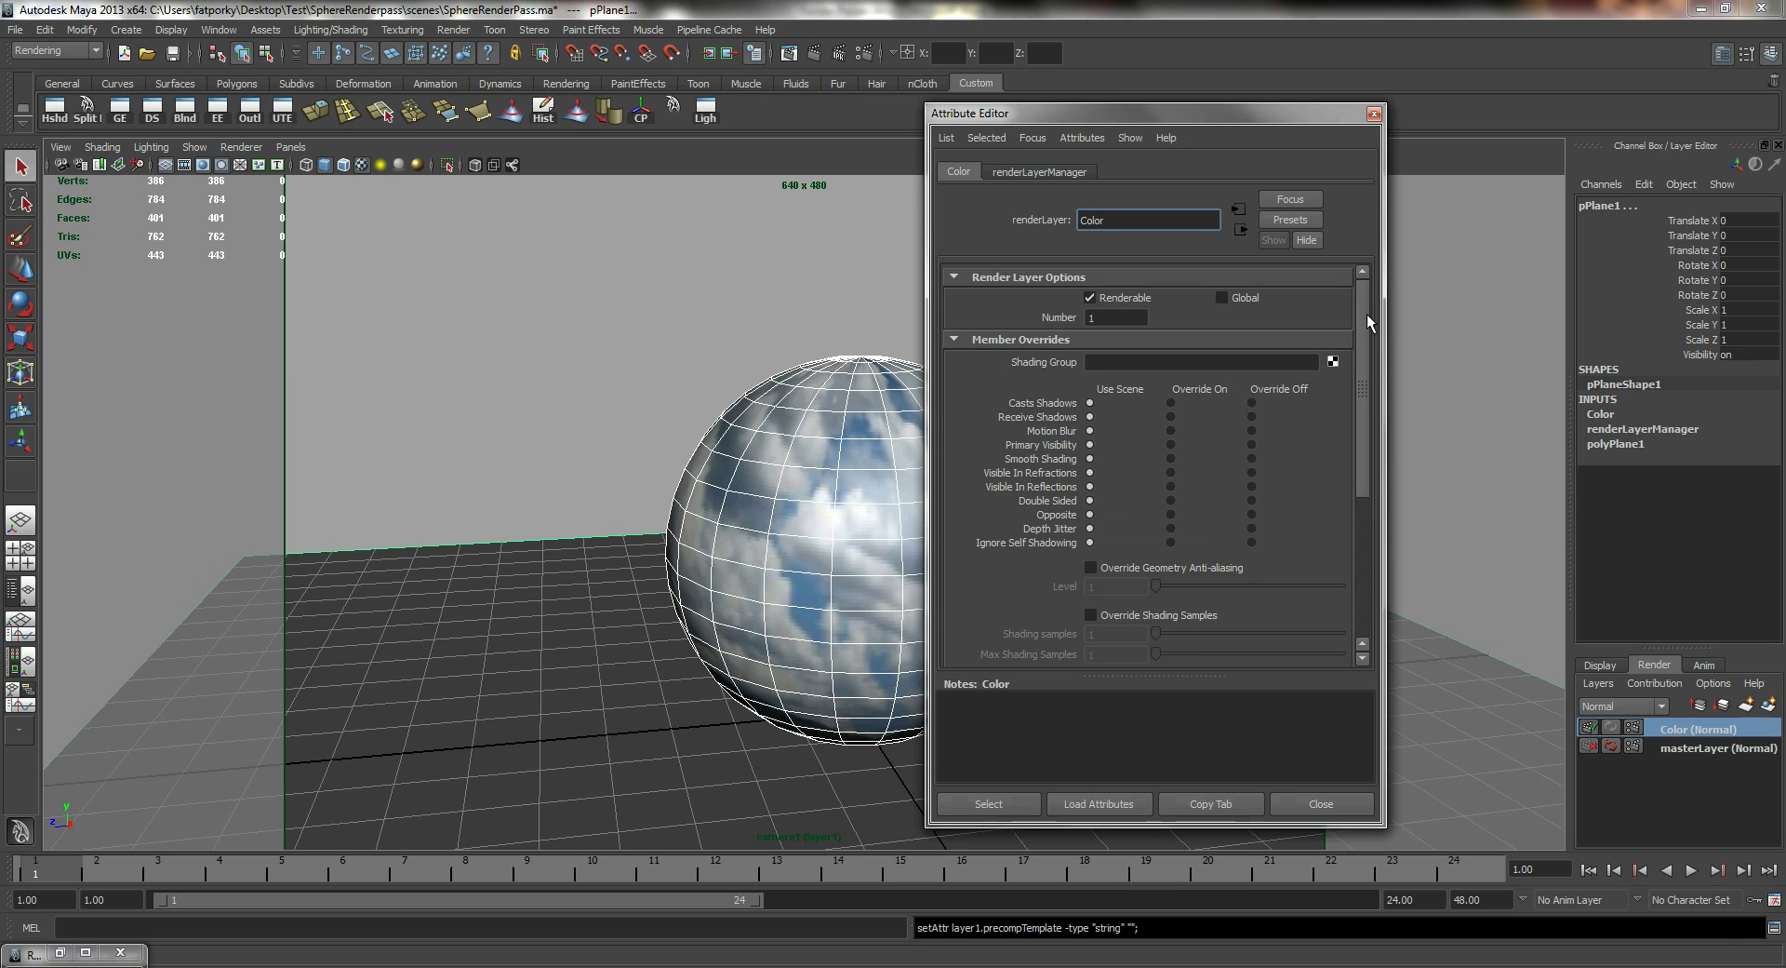
pyautogui.moveTo(1366, 315); pyautogui.dragTo(1386, 463)
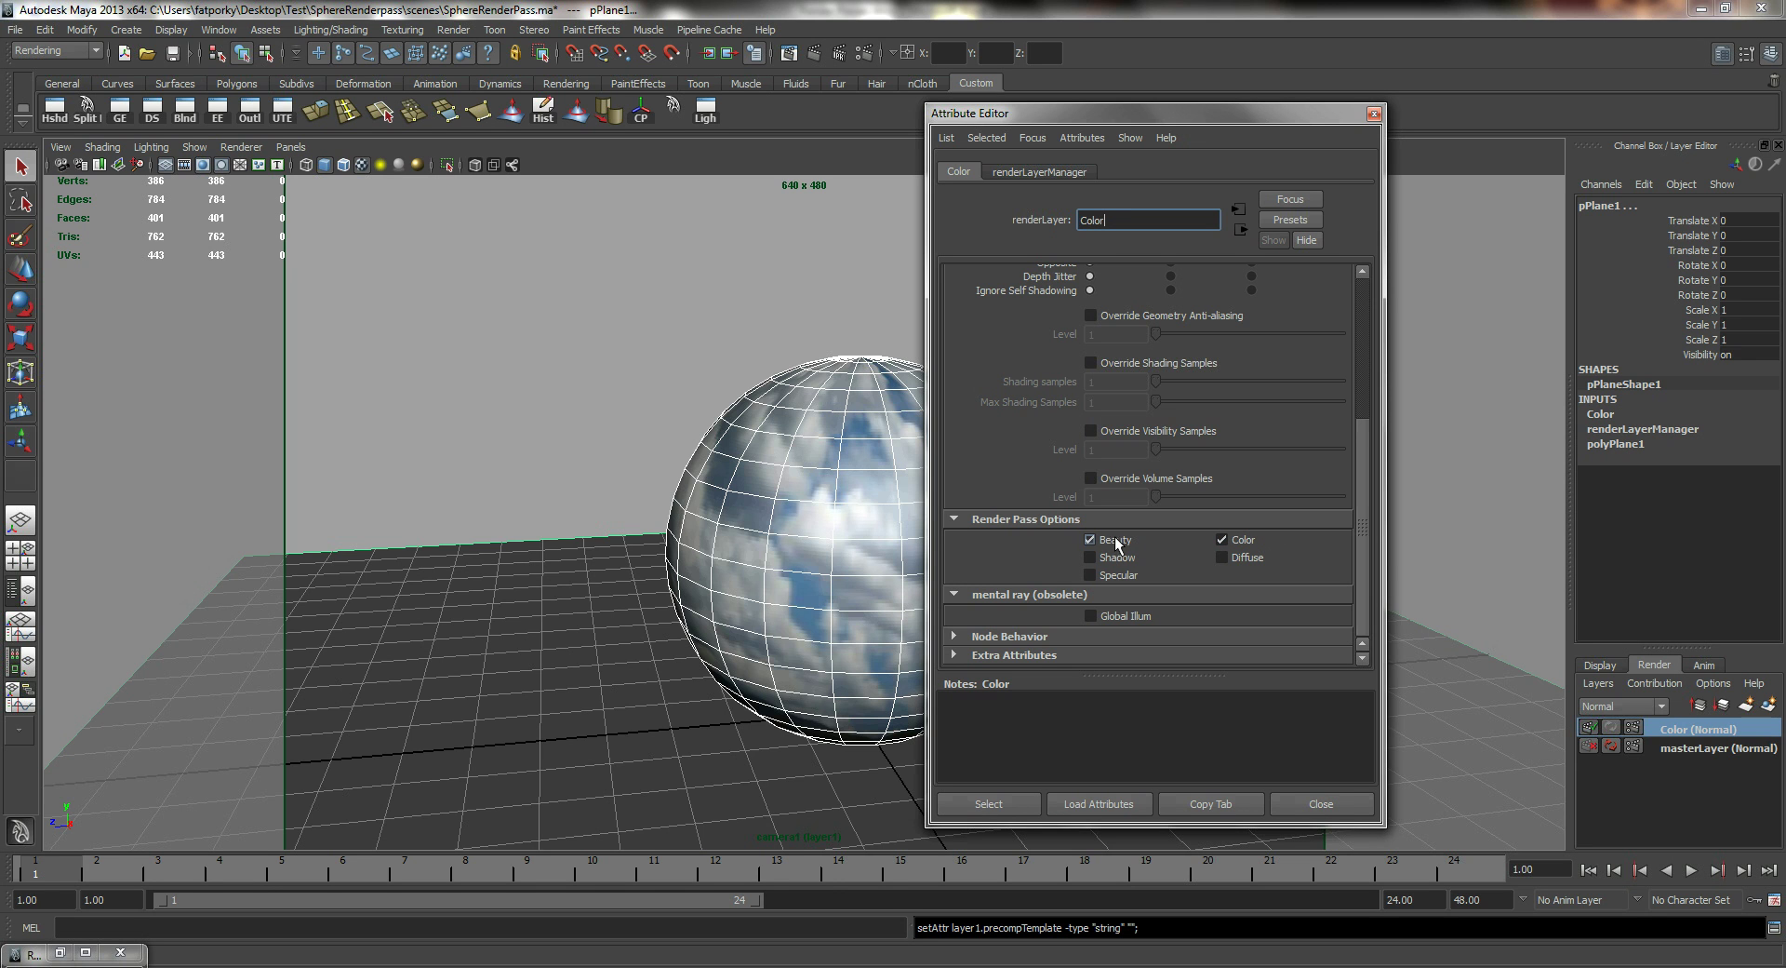
pyautogui.click(1090, 539)
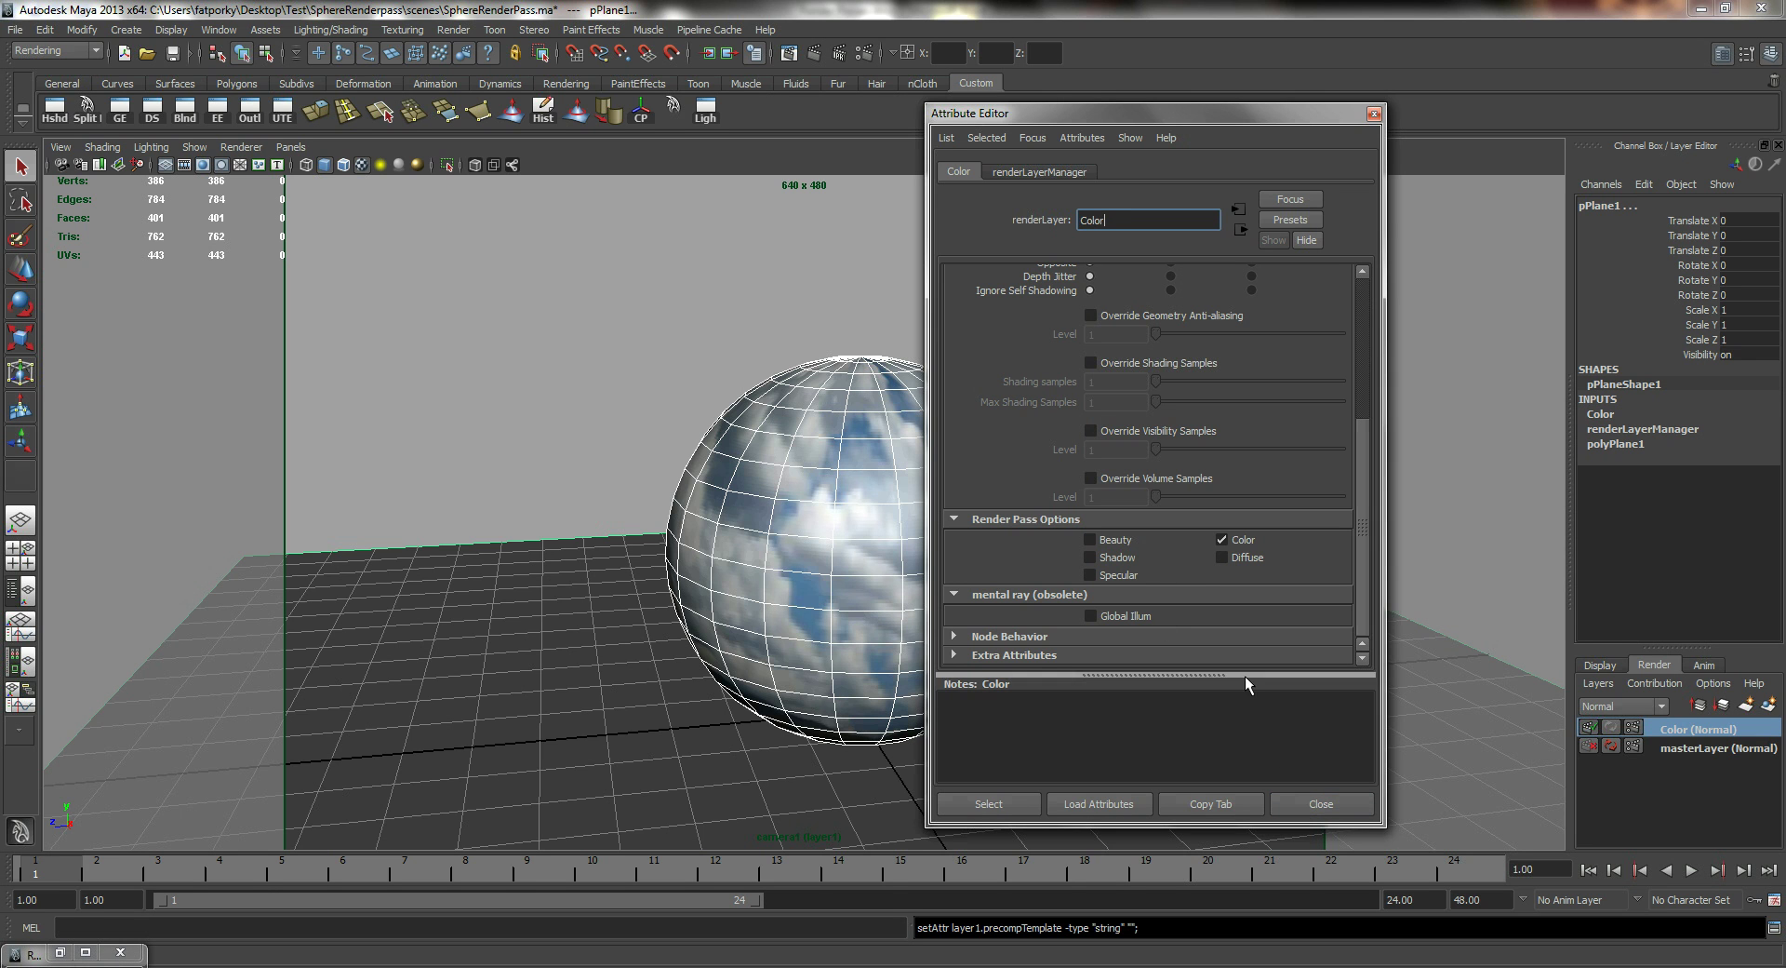
pyautogui.click(1332, 809)
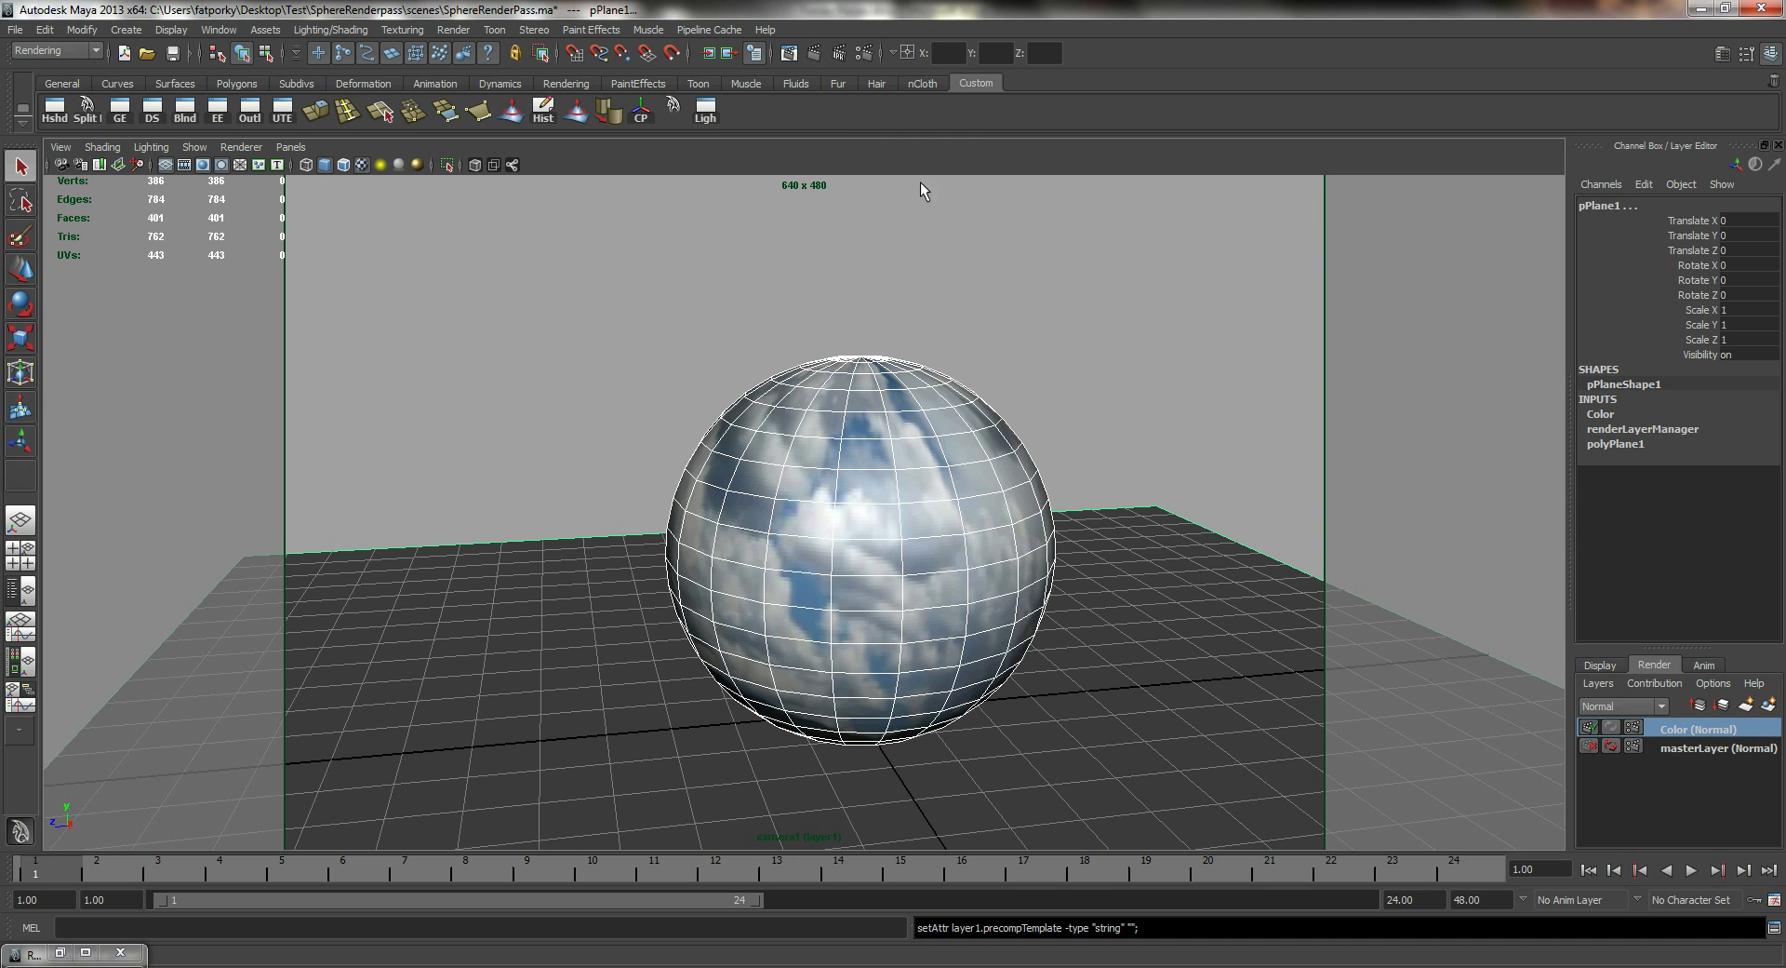
pyautogui.click(811, 58)
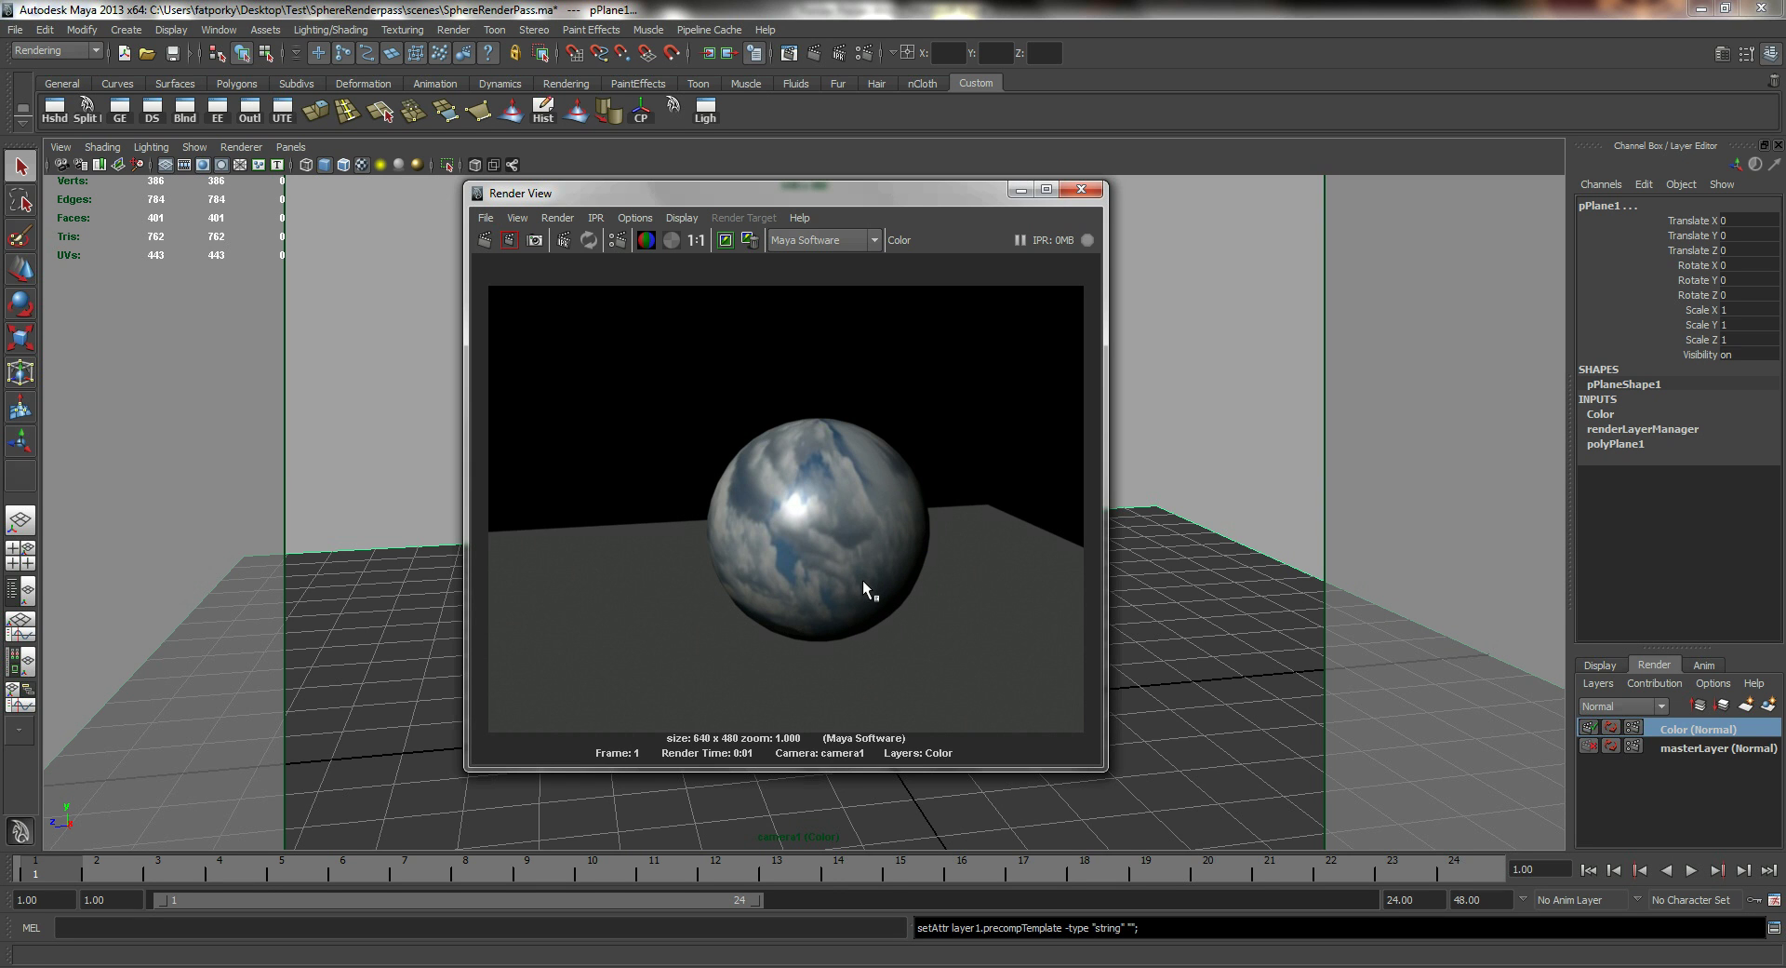
pyautogui.click(828, 600)
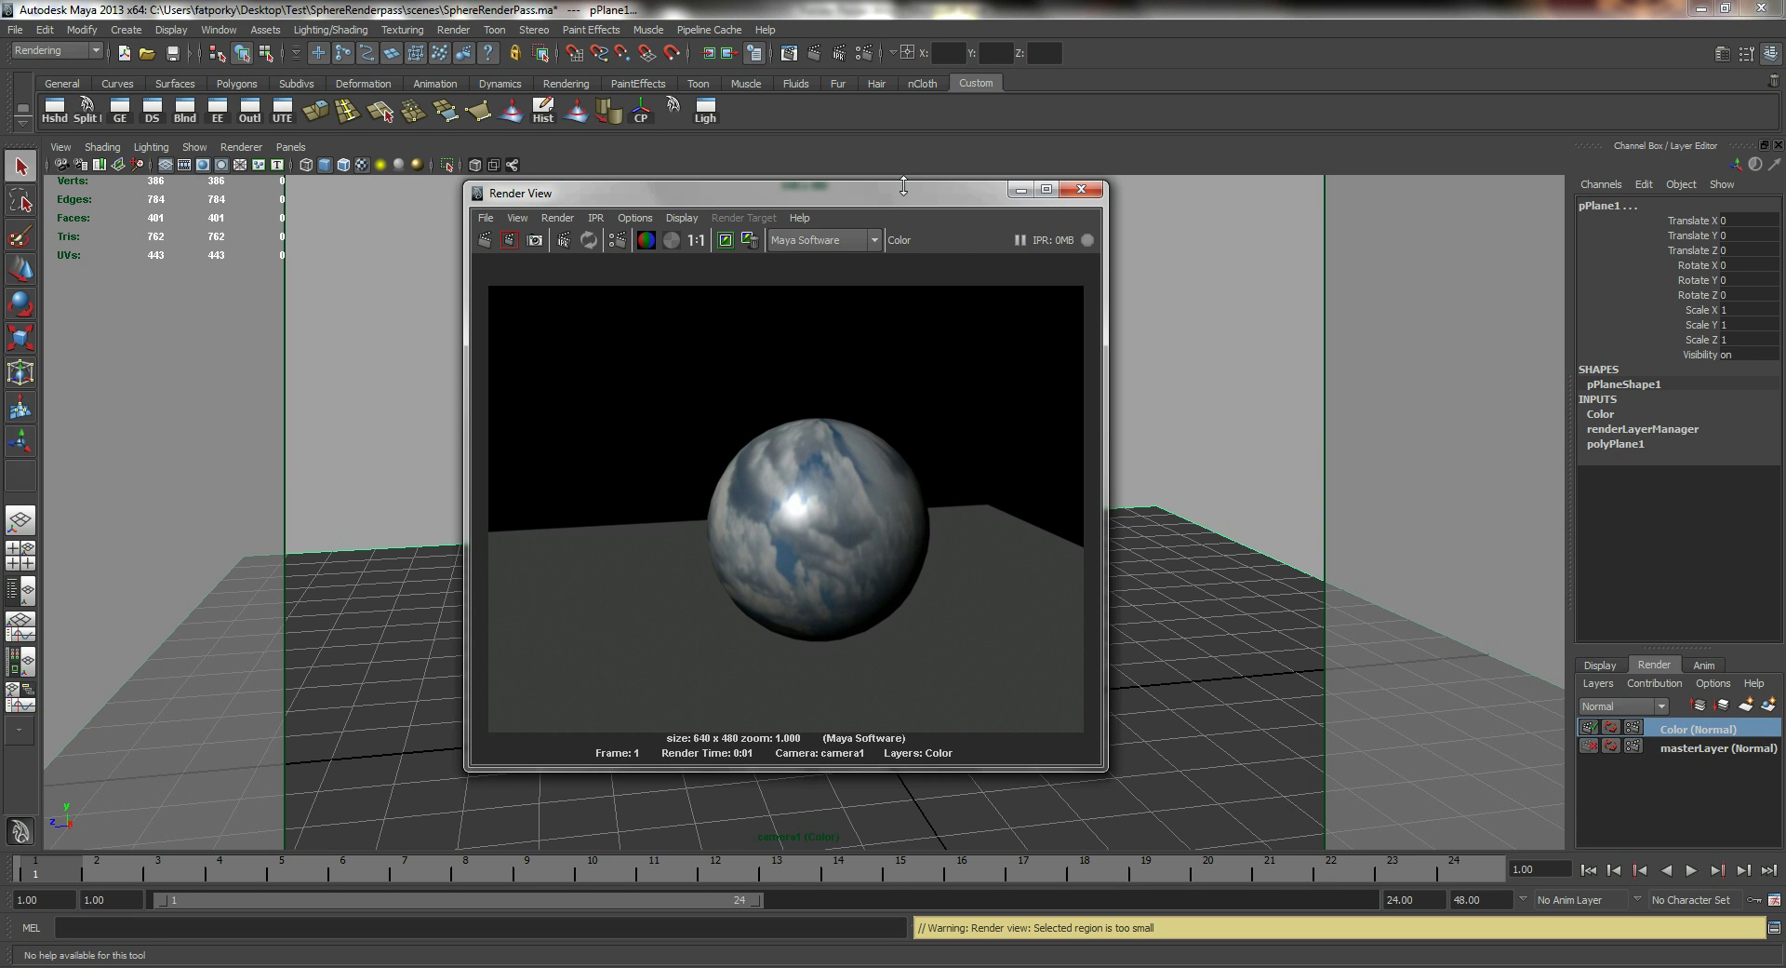
# - Open the Hypershade and create a new Surface Shader material
pyautogui.click(229, 33)
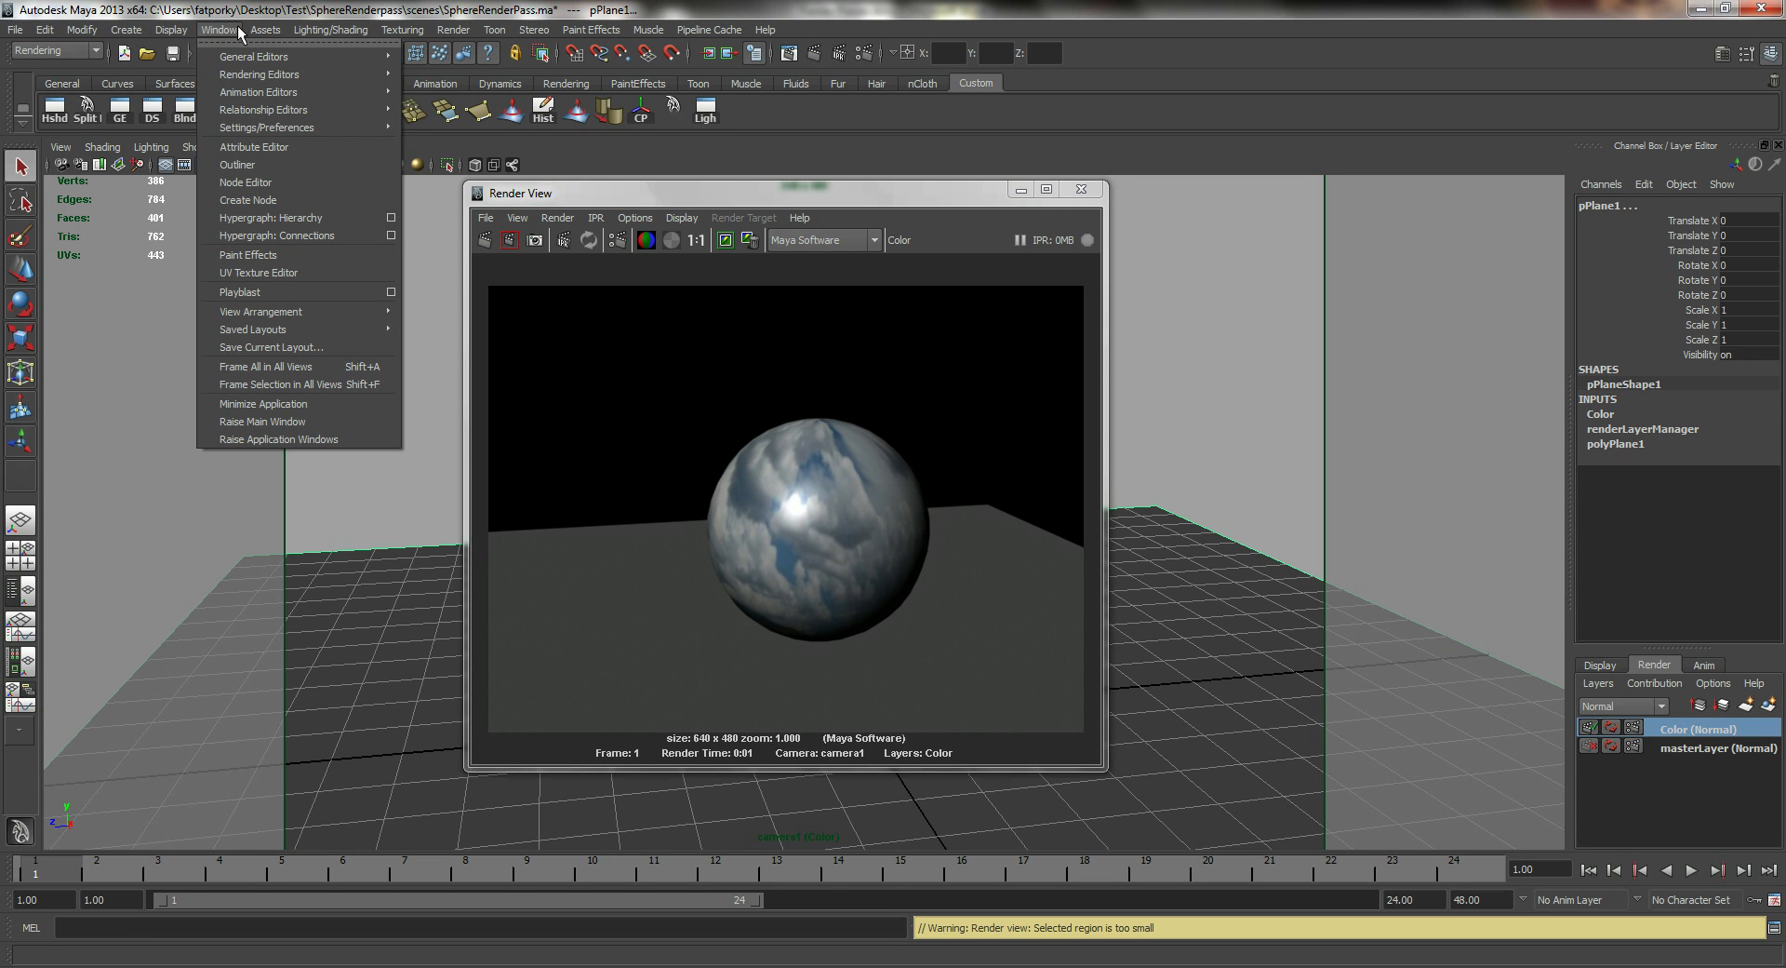
pyautogui.moveTo(280, 76)
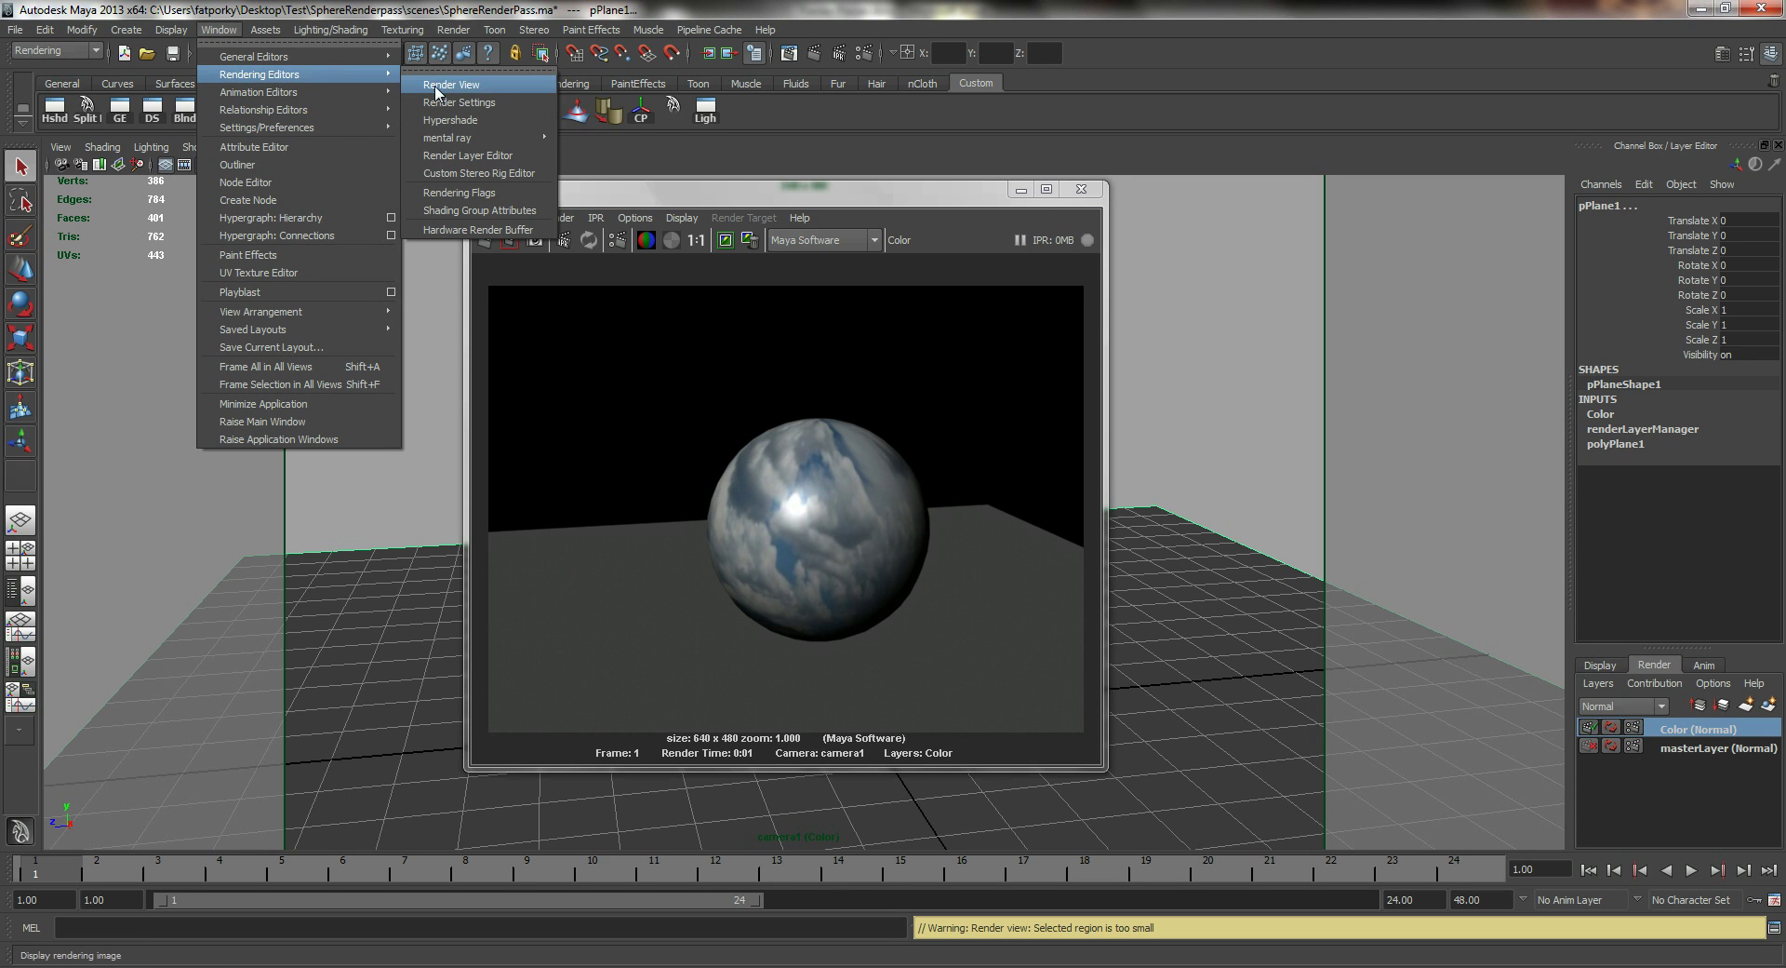
pyautogui.click(484, 121)
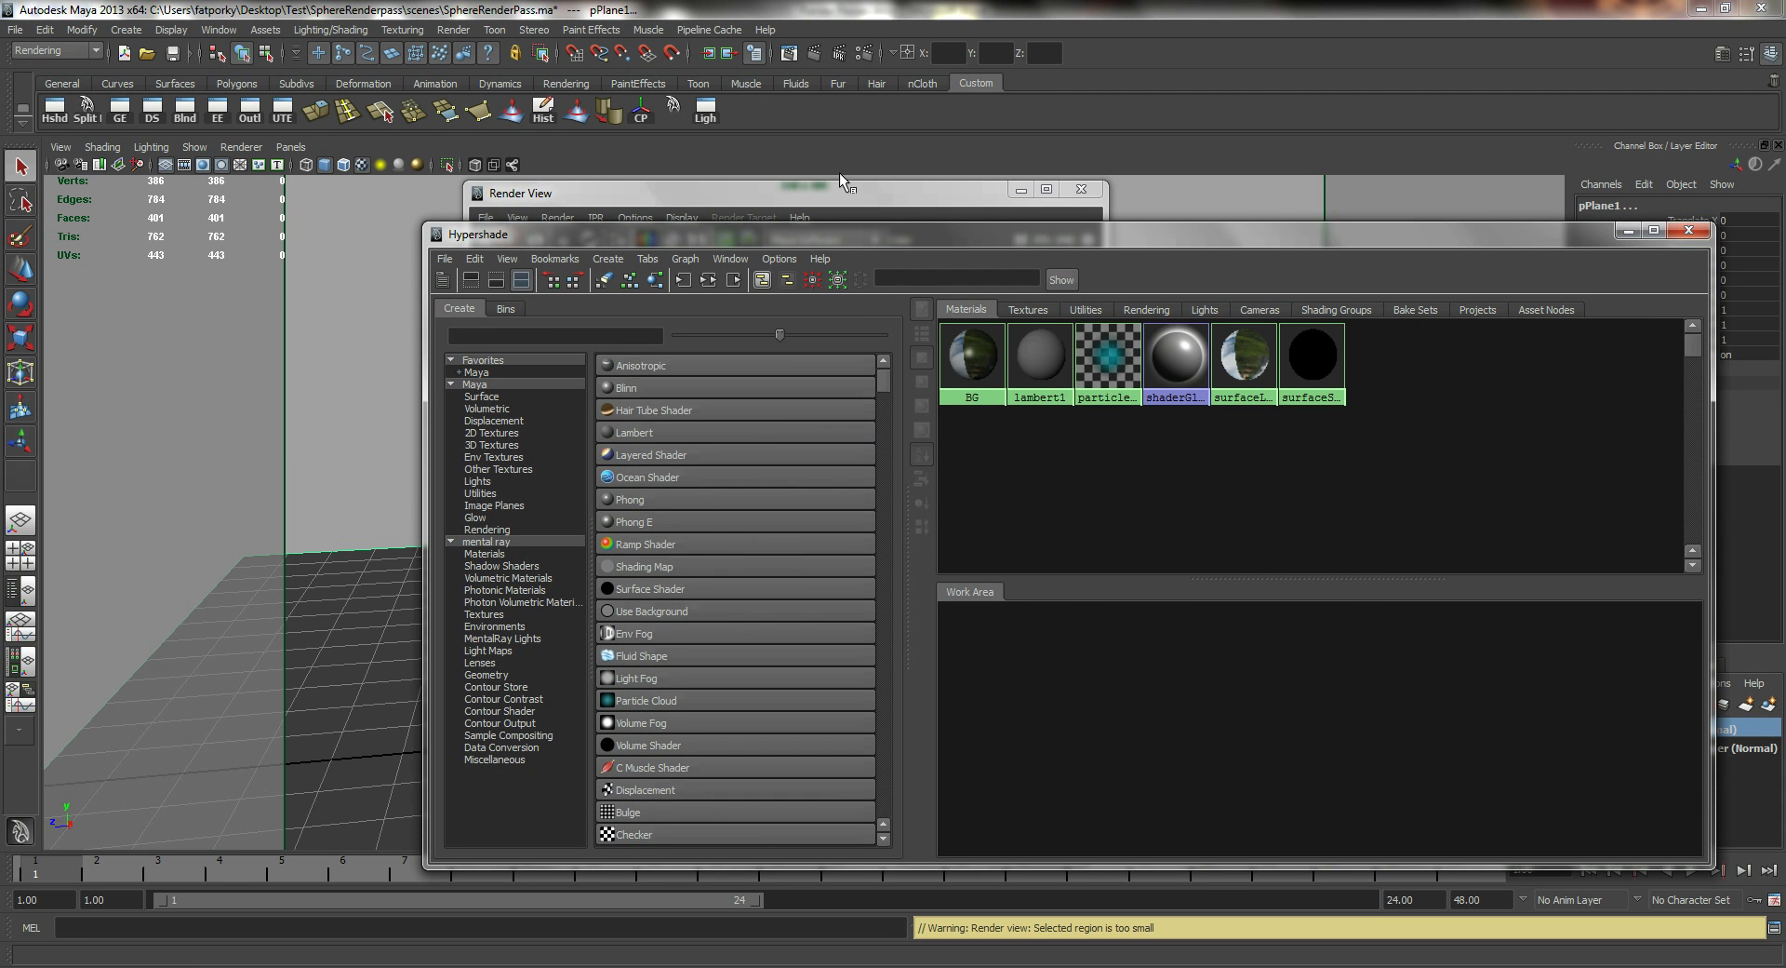
pyautogui.click(1012, 198)
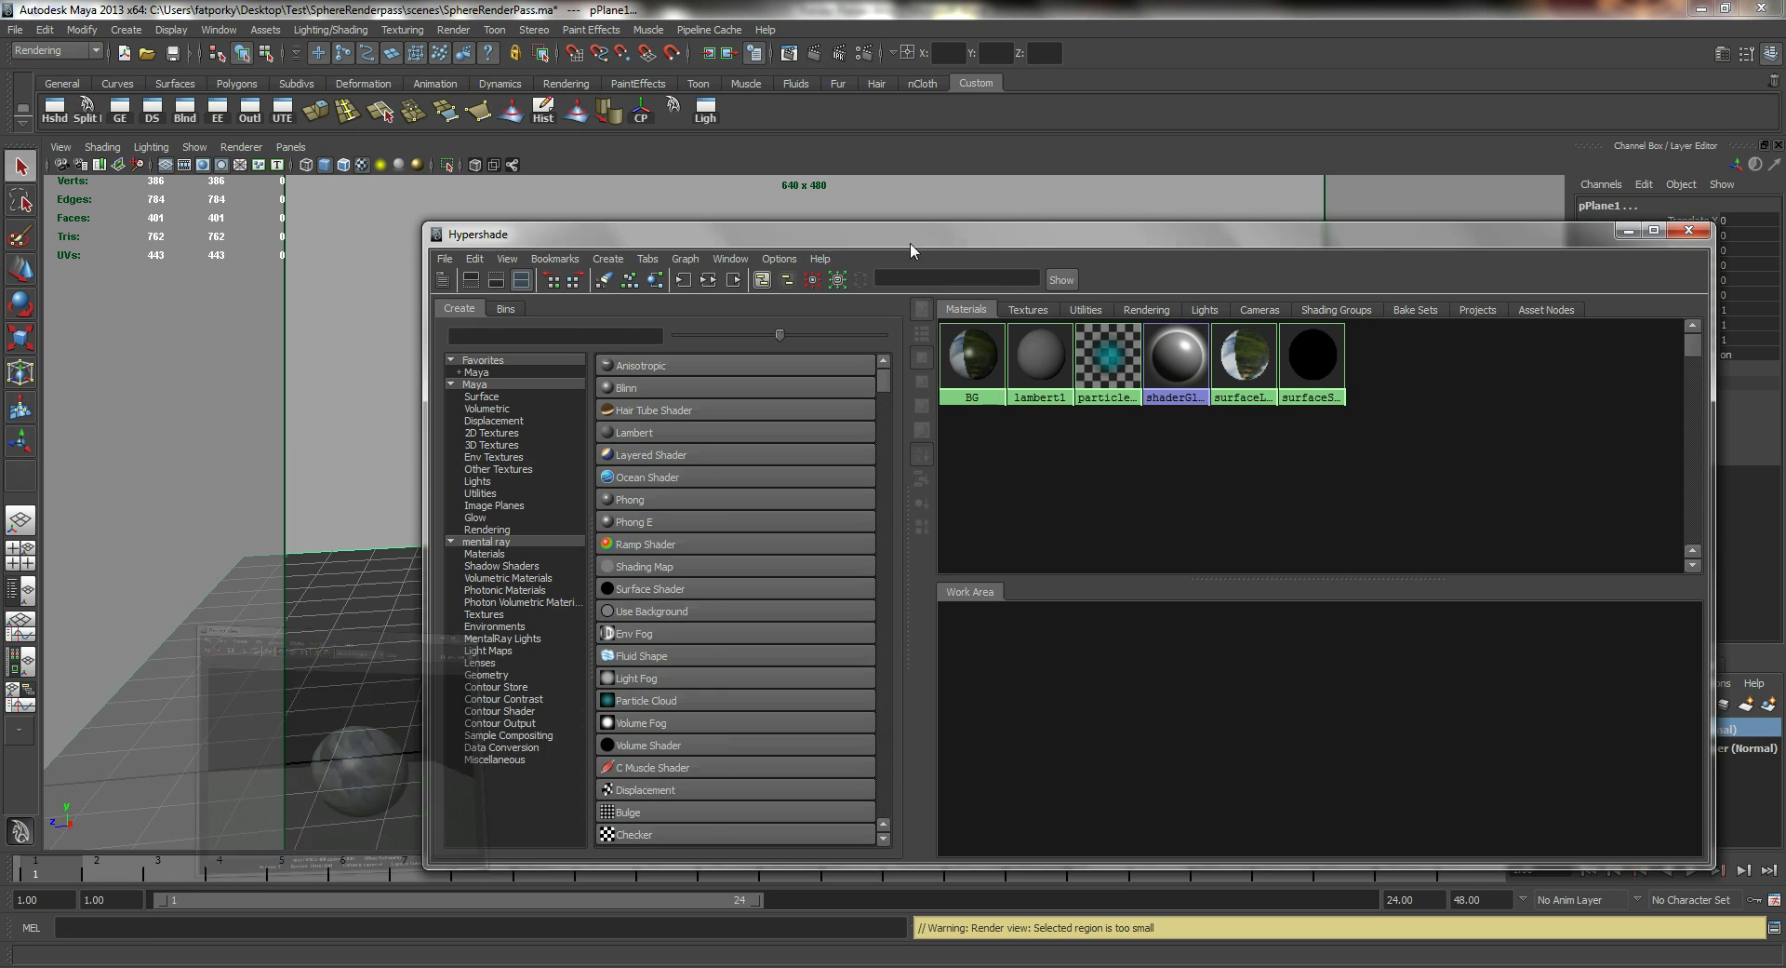
pyautogui.moveTo(938, 236); pyautogui.dragTo(881, 156)
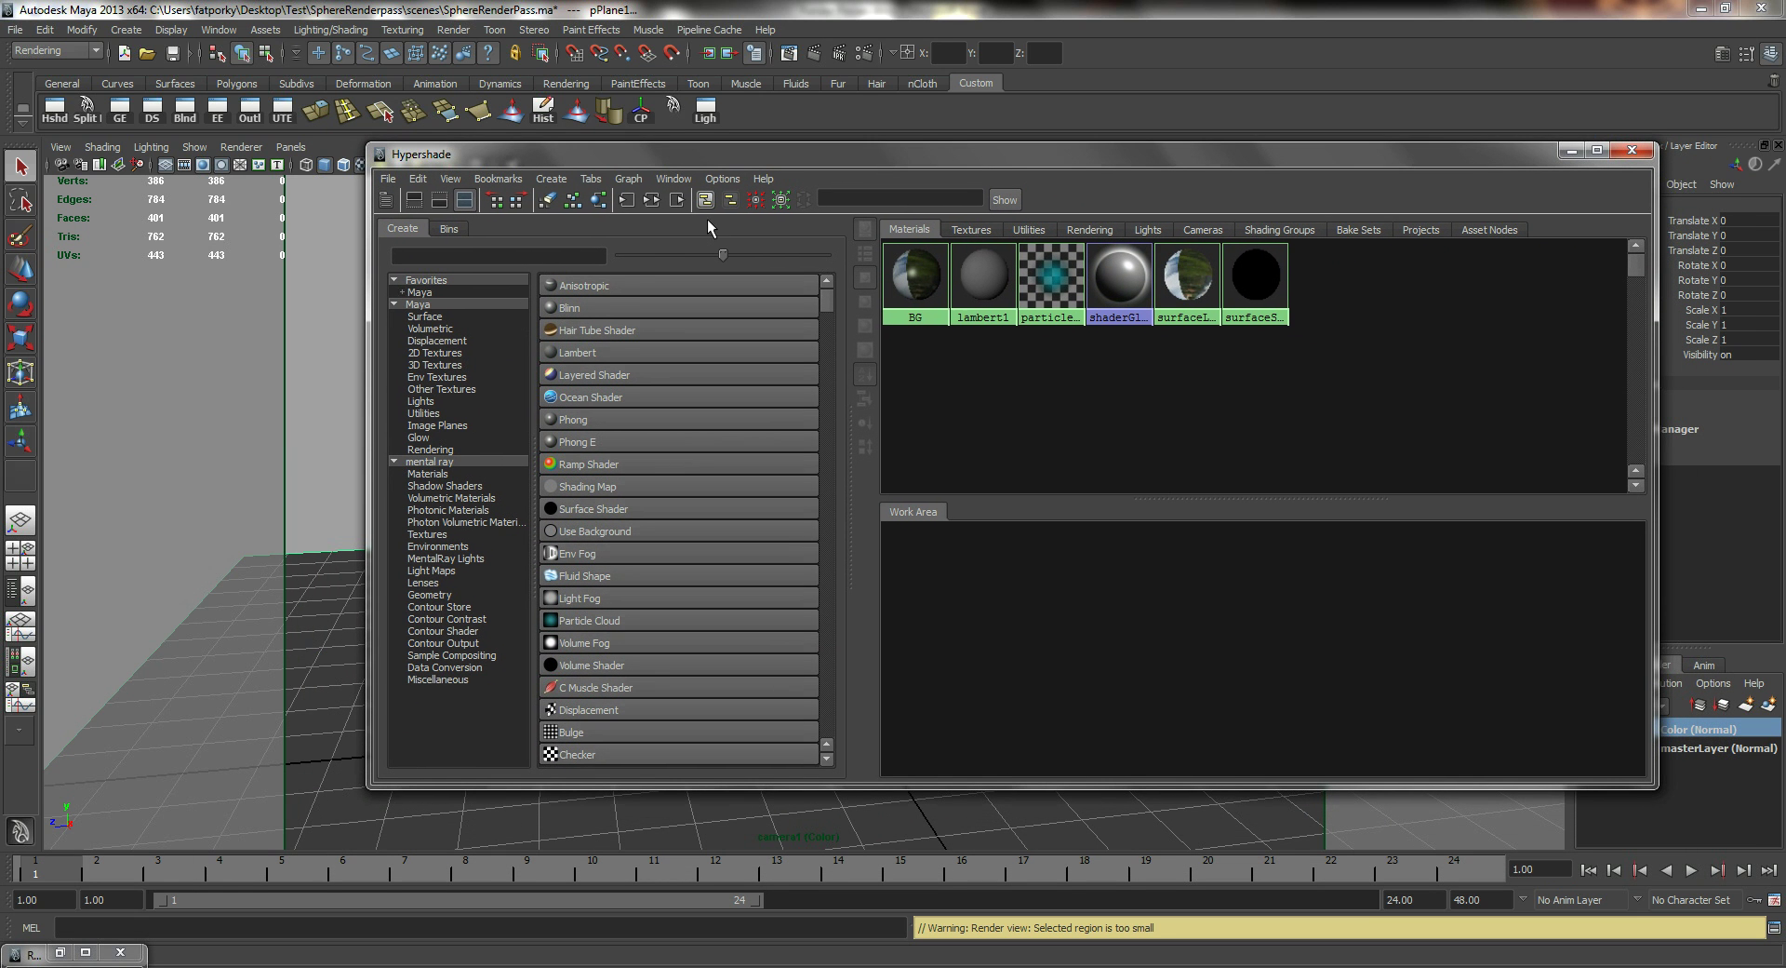
pyautogui.click(632, 507)
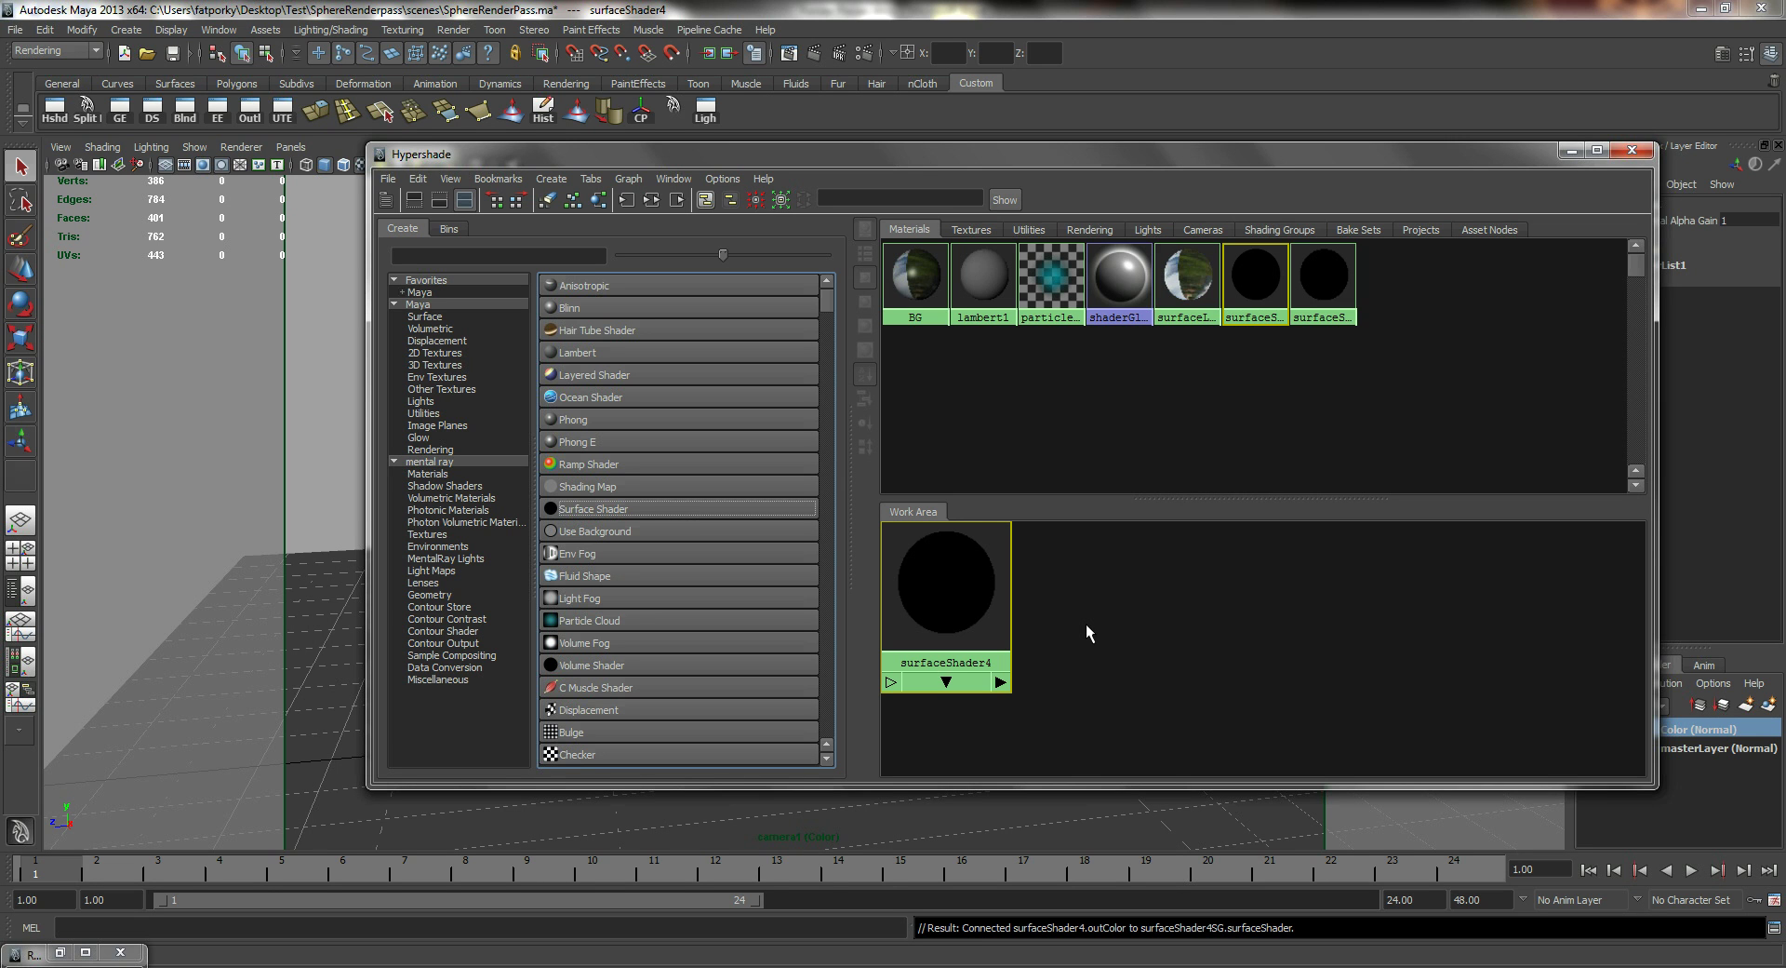
# - Look at the new surface shader's Out Color attribute and the texture nodes available for it
pyautogui.click(957, 585)
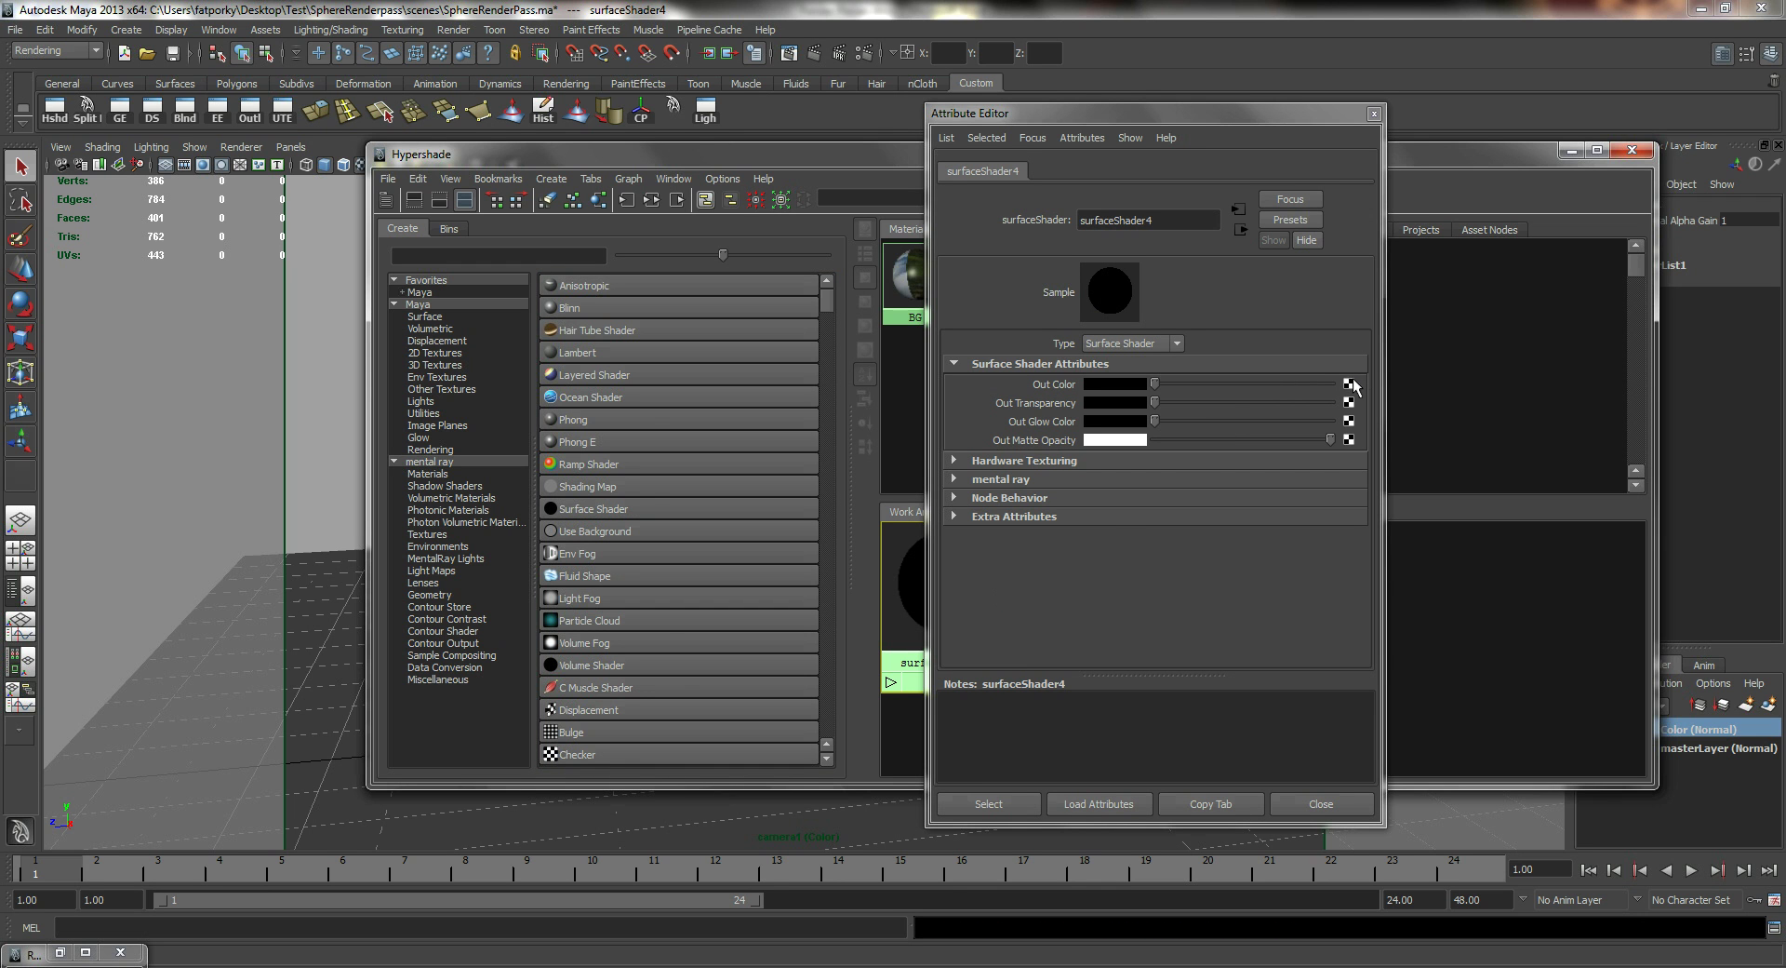
pyautogui.click(1349, 385)
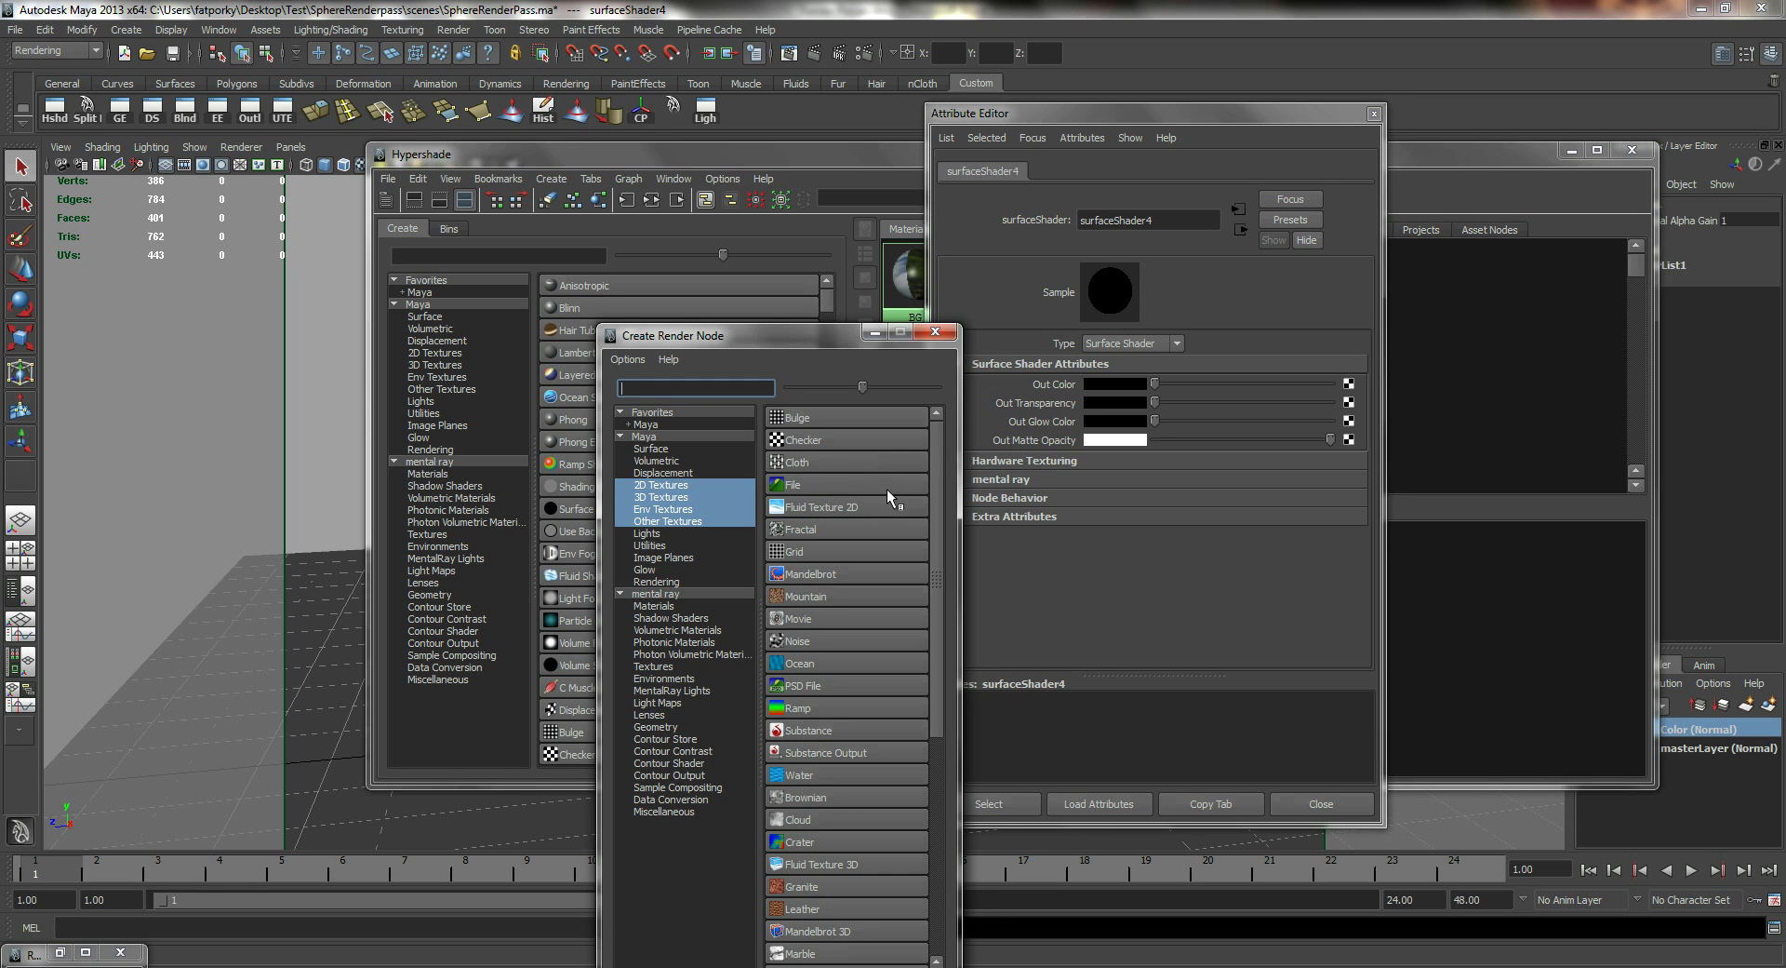
pyautogui.click(936, 331)
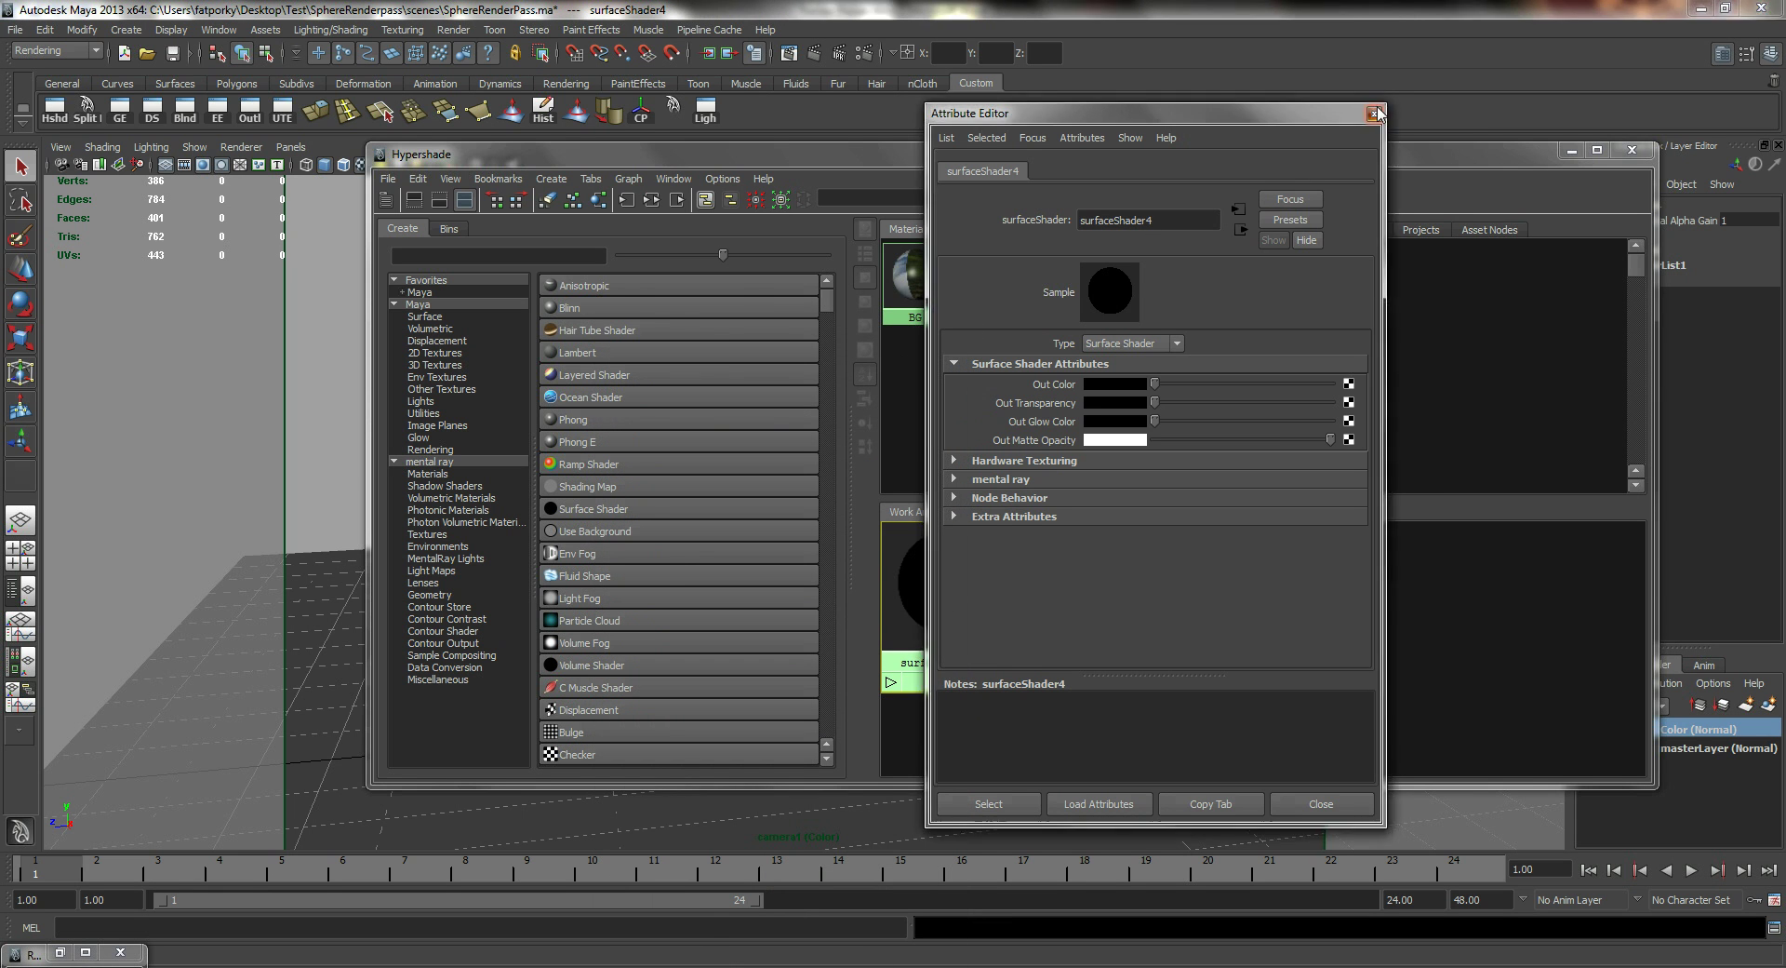
pyautogui.click(1373, 114)
# - Assign the existing textured surface shader to the sphere in the Color layer
pyautogui.moveTo(1094, 150); pyautogui.dragTo(1173, 455)
pyautogui.click(869, 389)
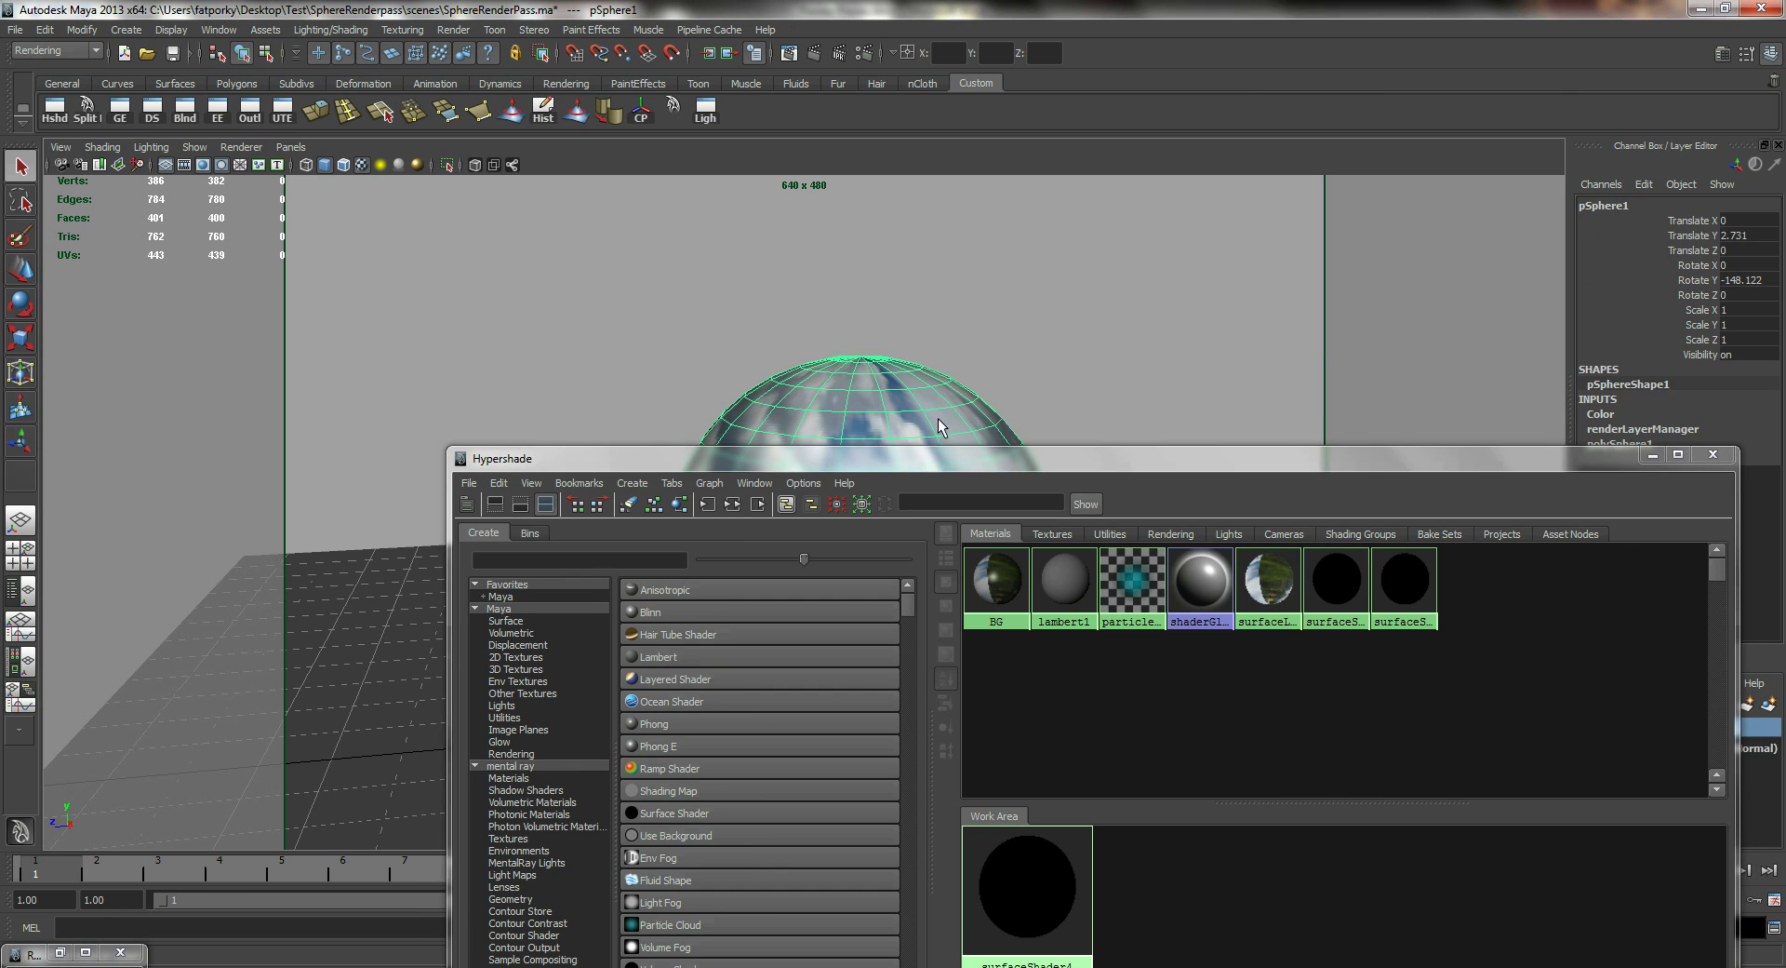
pyautogui.rightClick(1270, 578)
pyautogui.click(1237, 657)
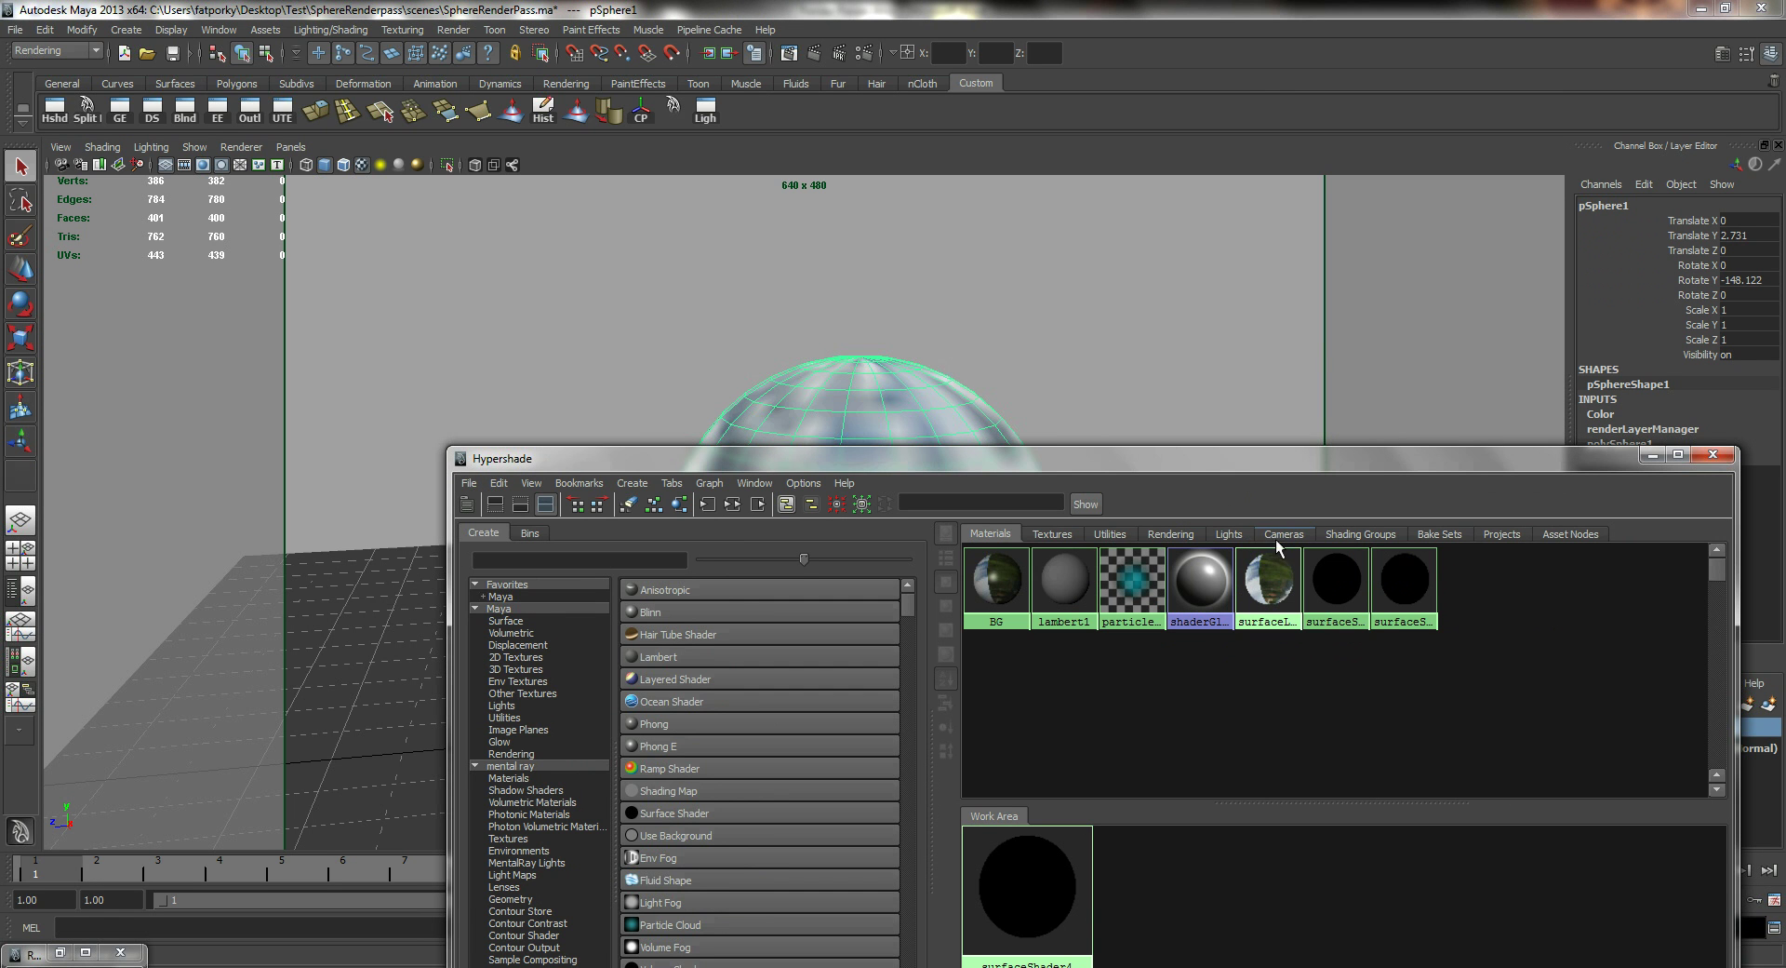
pyautogui.click(1652, 455)
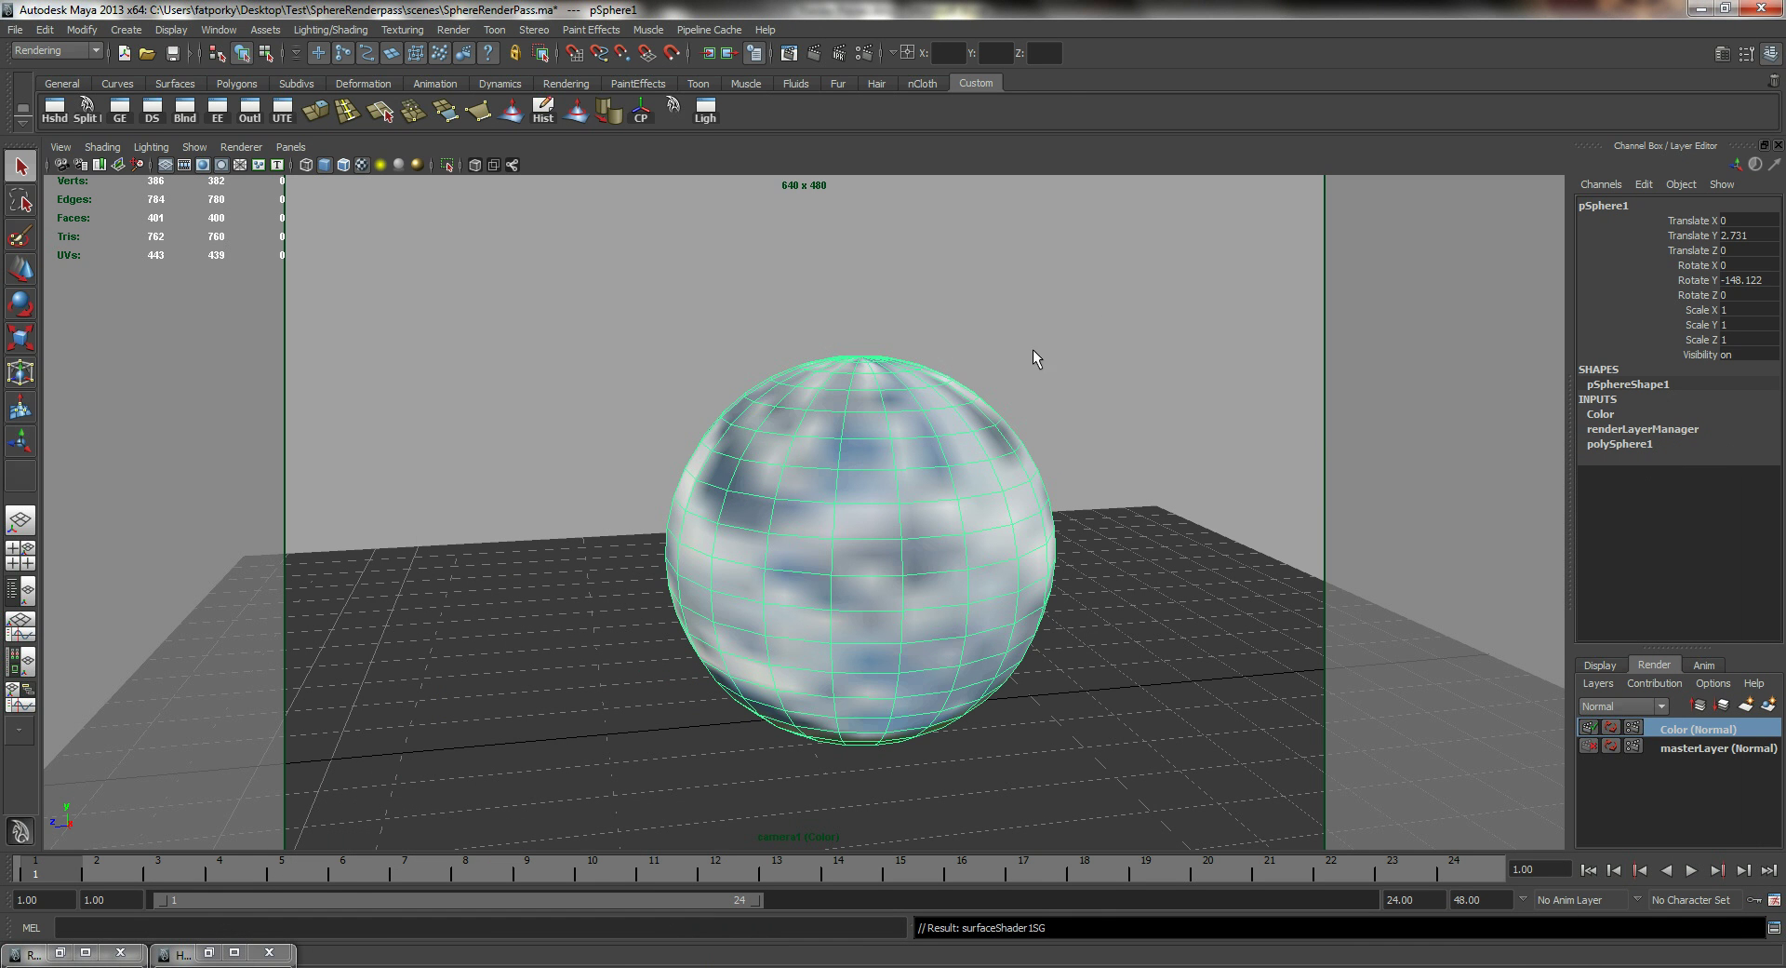
# - Deselect the sphere and render the Color layer to check its unlit texture, putting the render window away when finished
pyautogui.click(1008, 359)
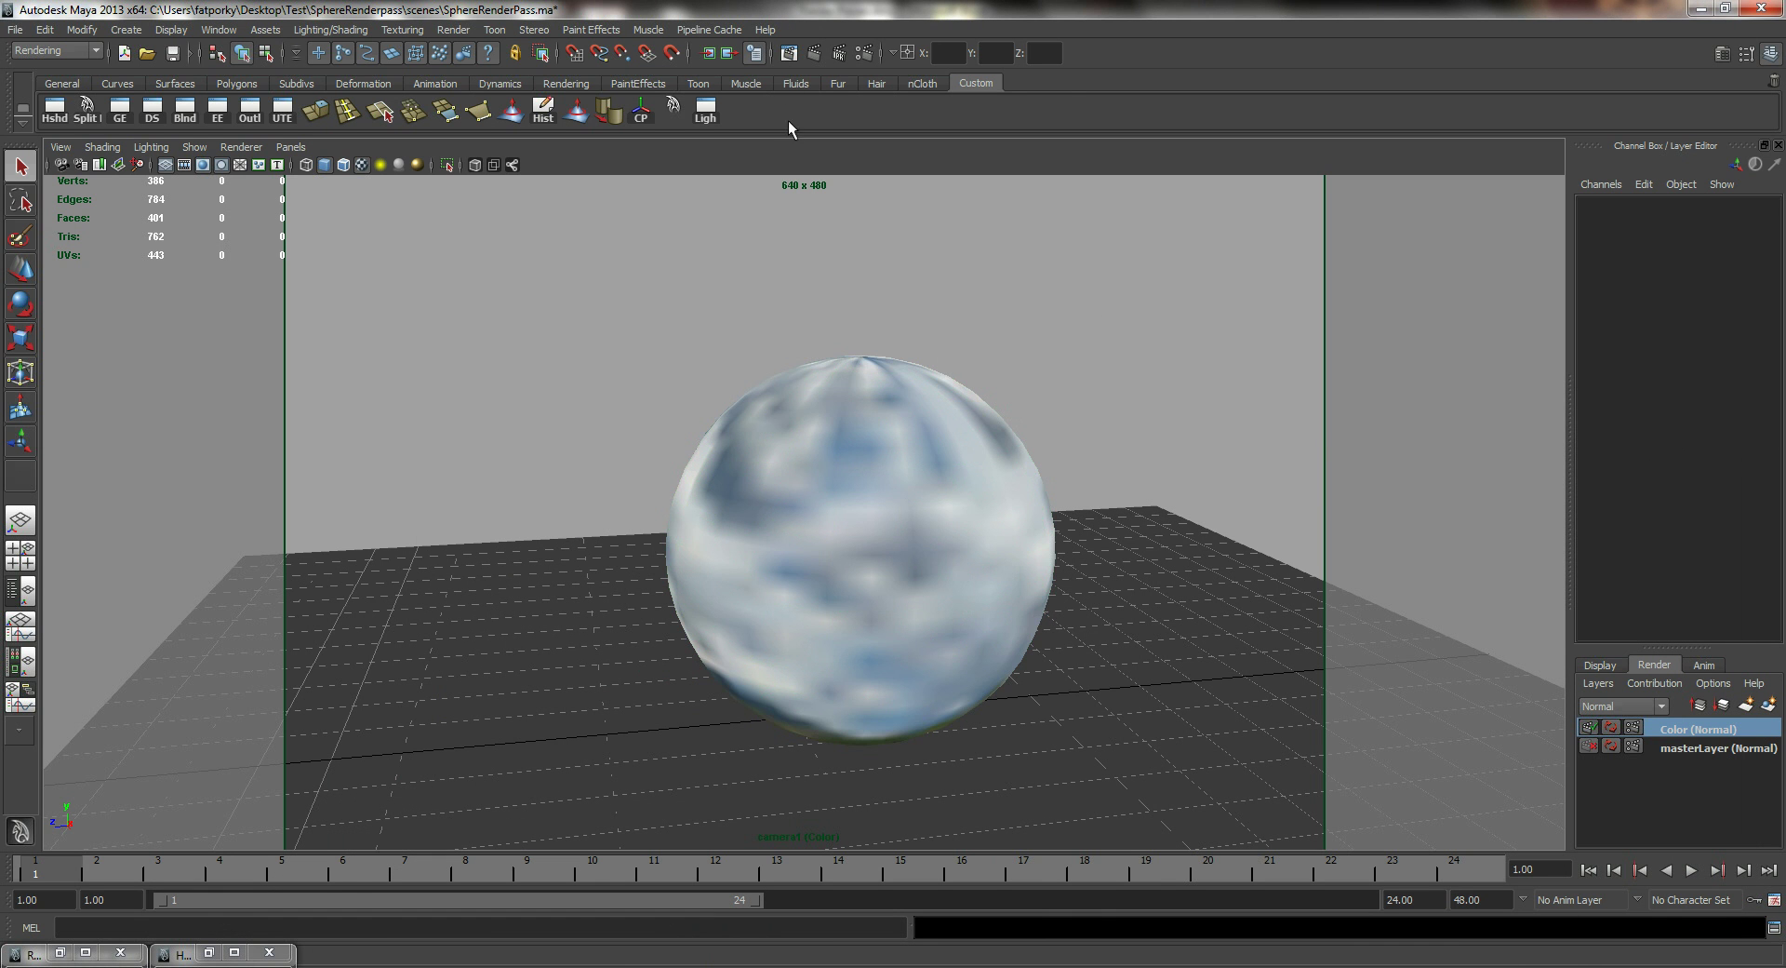
pyautogui.click(813, 54)
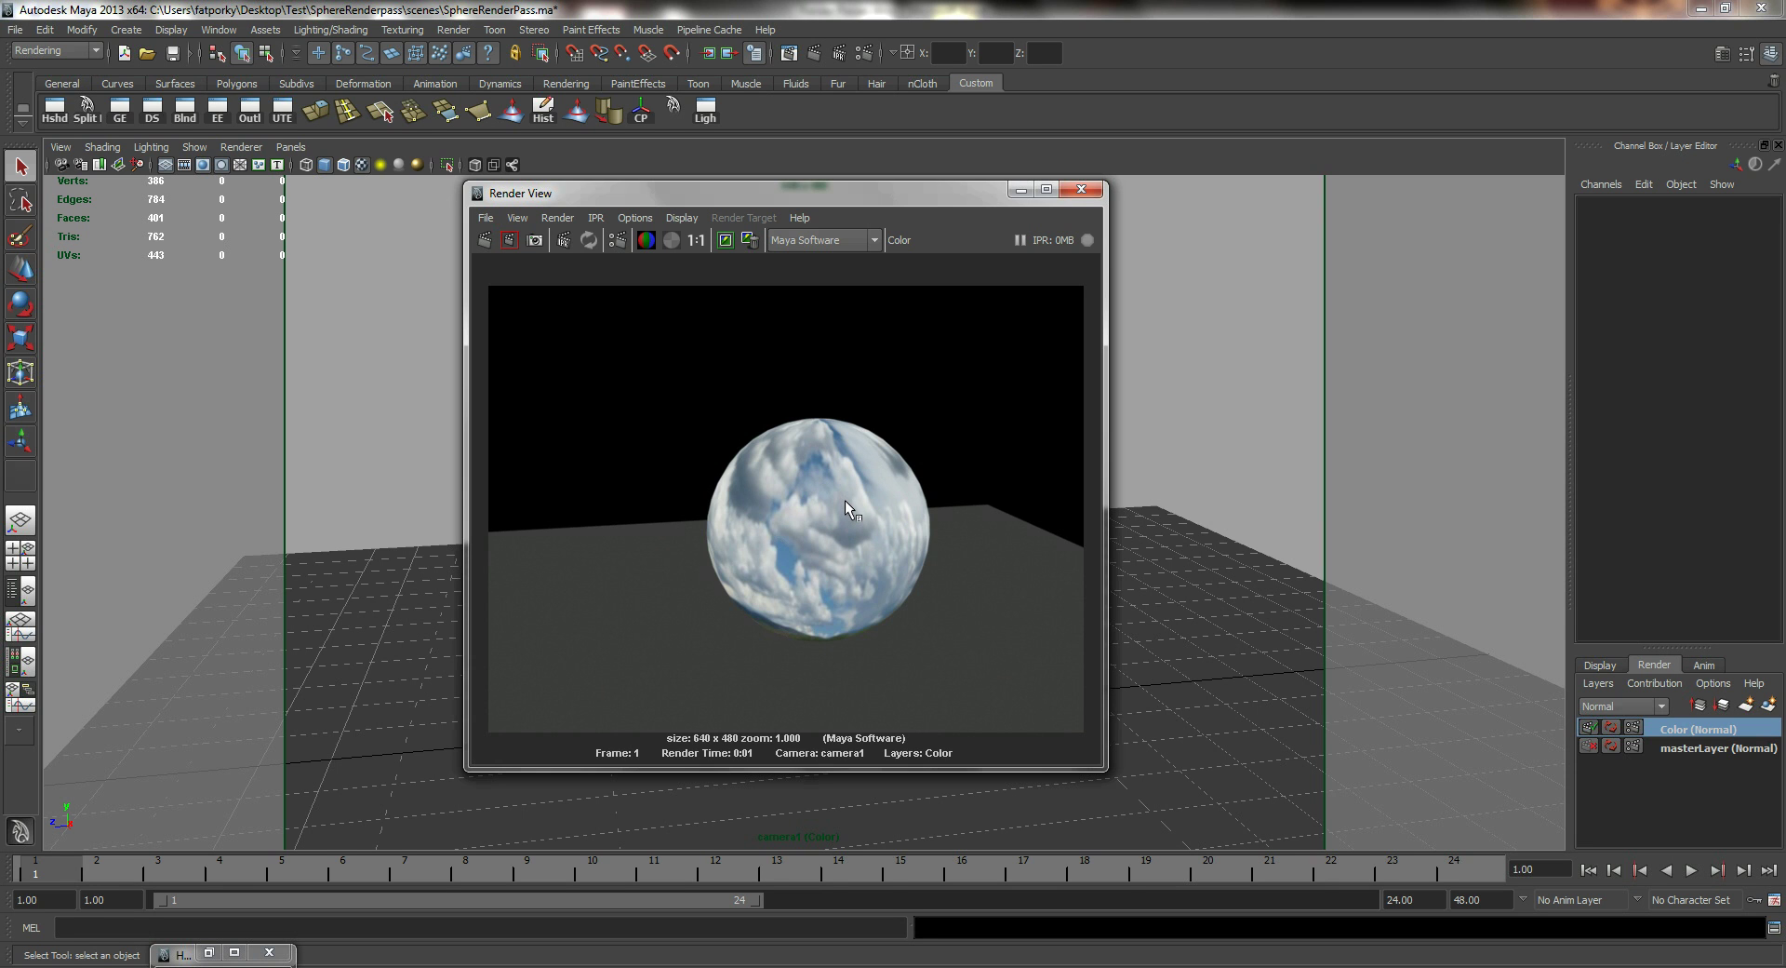
pyautogui.click(1023, 188)
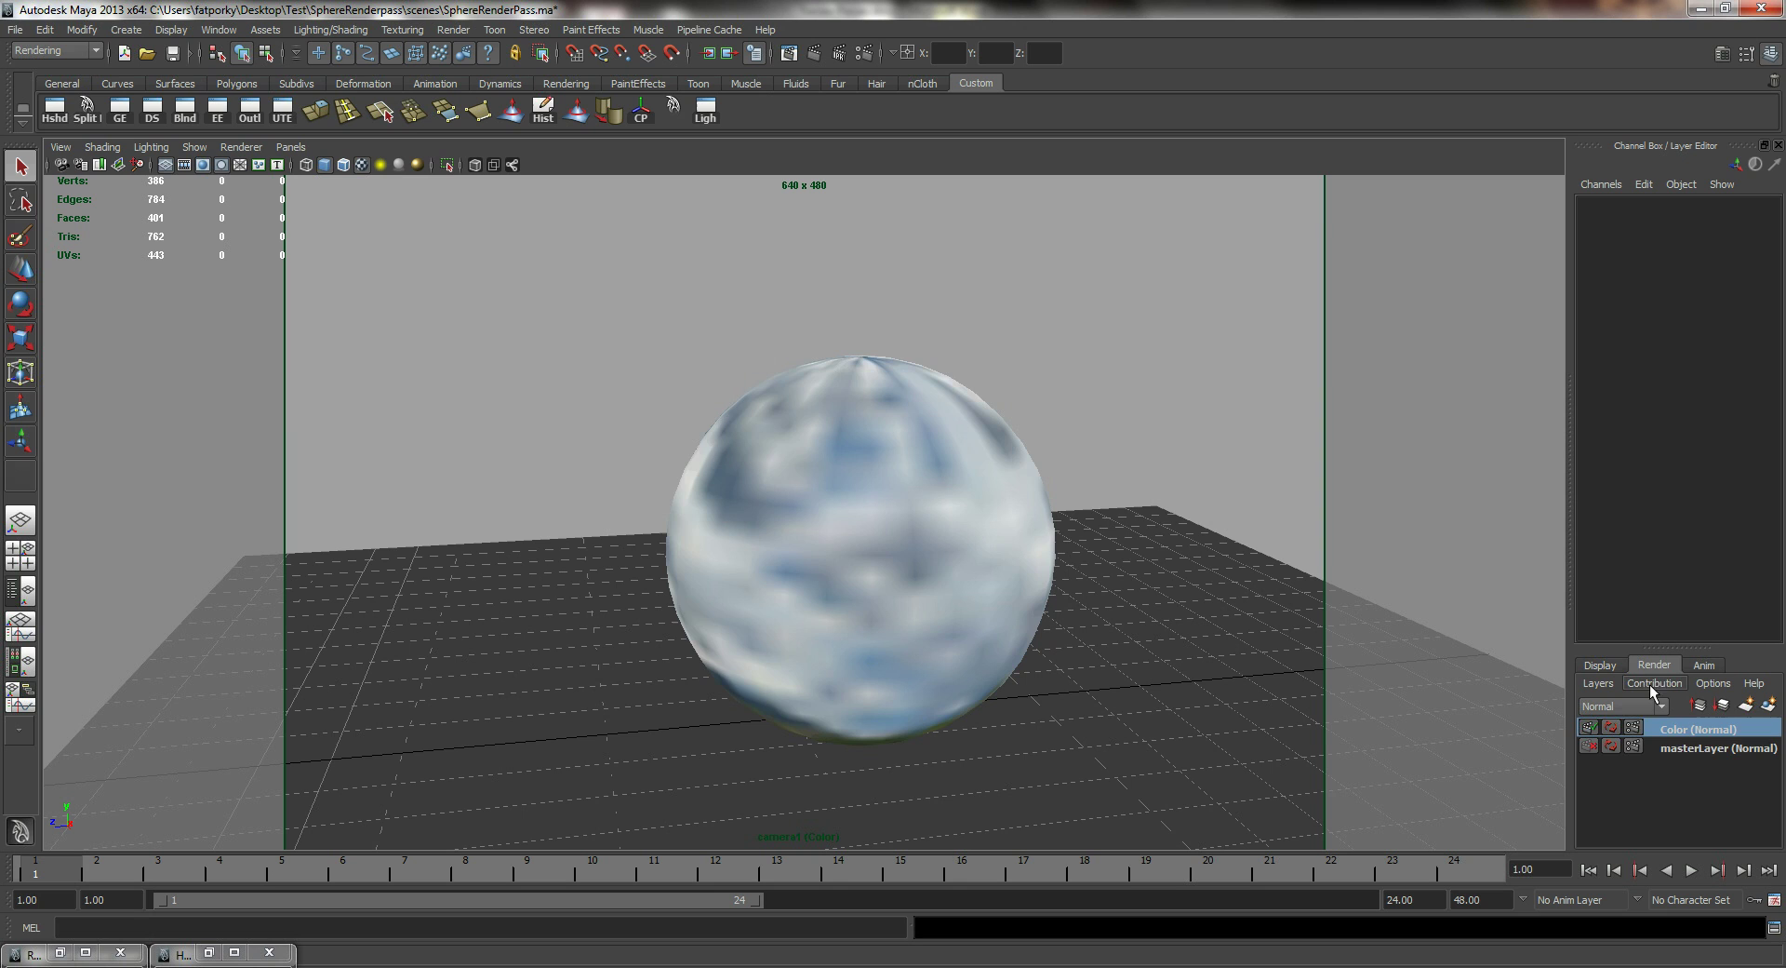
# - Switch to the master layer and select the sphere, ground plane and directional light together
pyautogui.click(1698, 748)
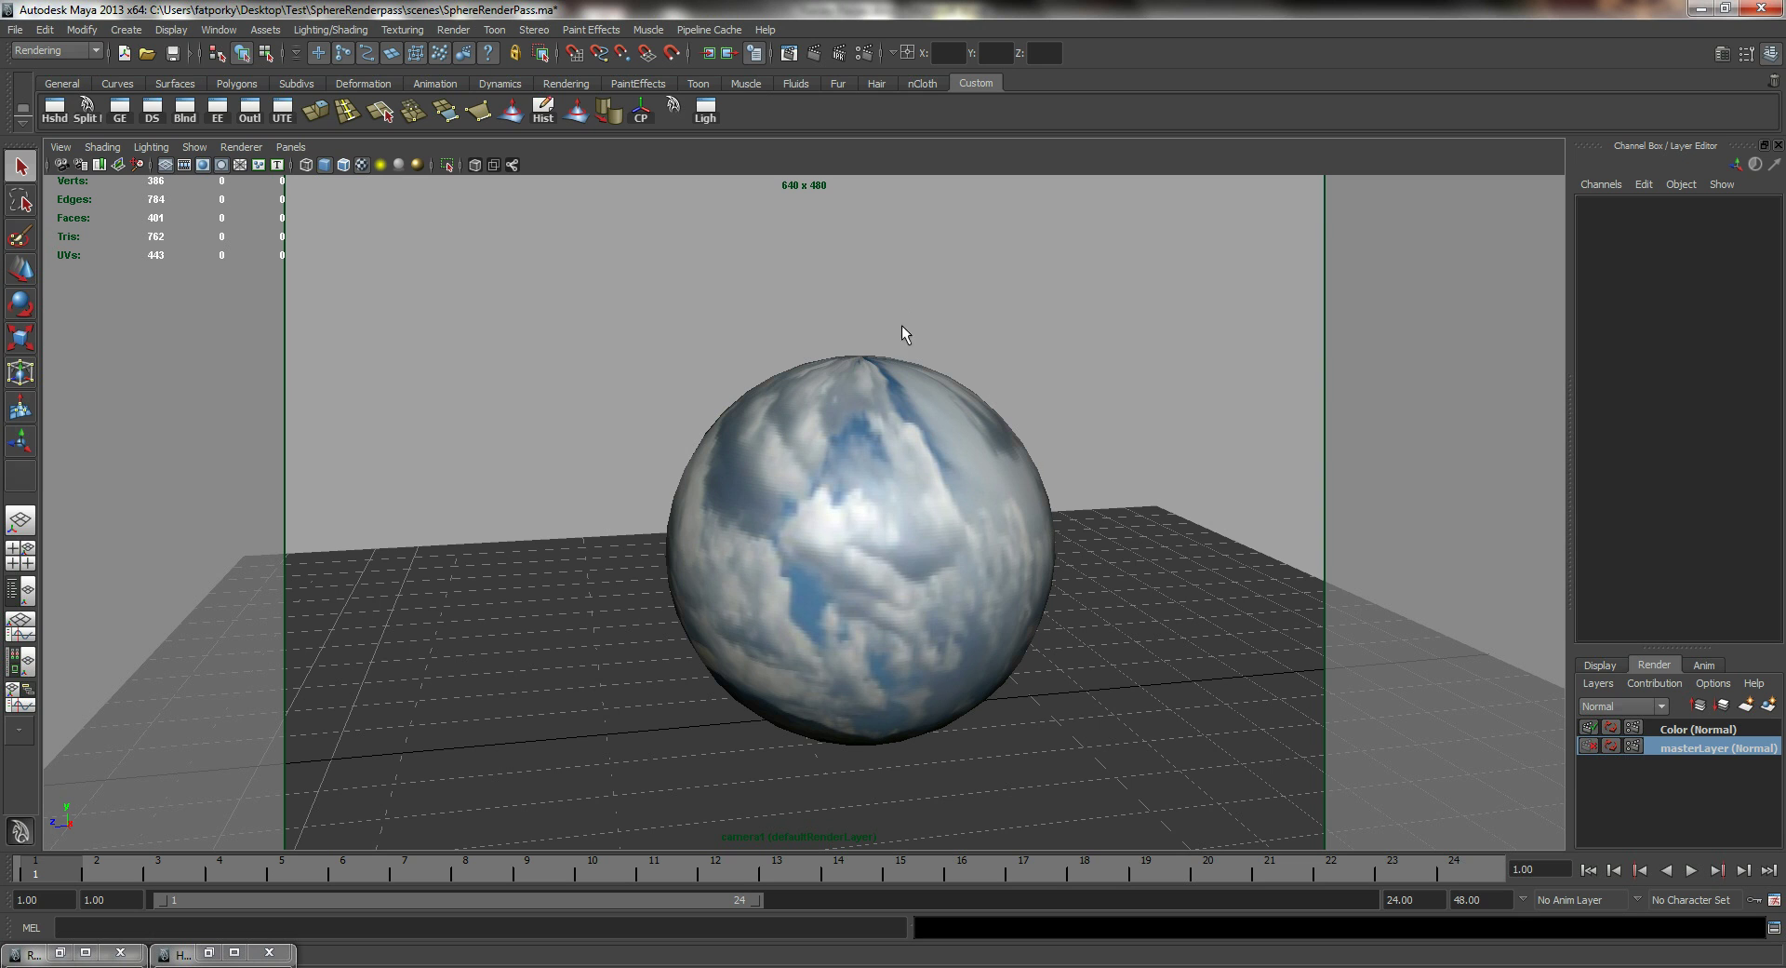
pyautogui.click(1591, 746)
pyautogui.click(1589, 745)
pyautogui.keyDown('alt'); pyautogui.moveTo(1158, 439); pyautogui.dragTo(1063, 416, button='right'); pyautogui.keyUp('alt')
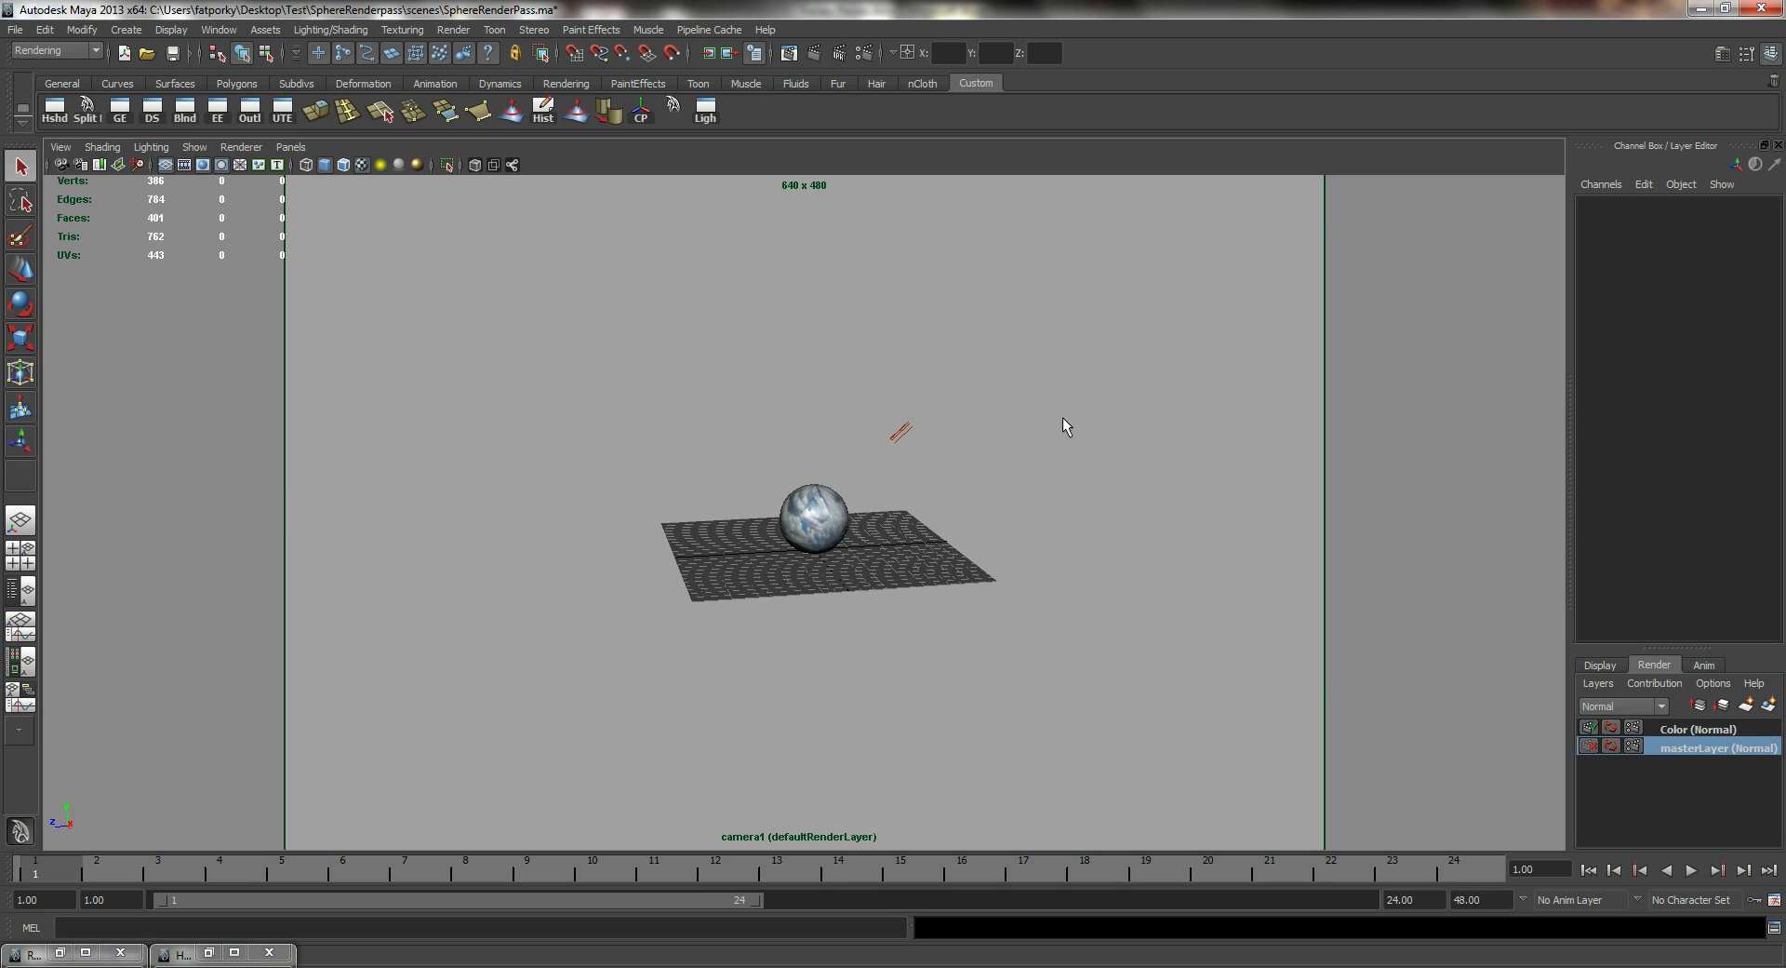
pyautogui.moveTo(754, 545); pyautogui.dragTo(703, 606)
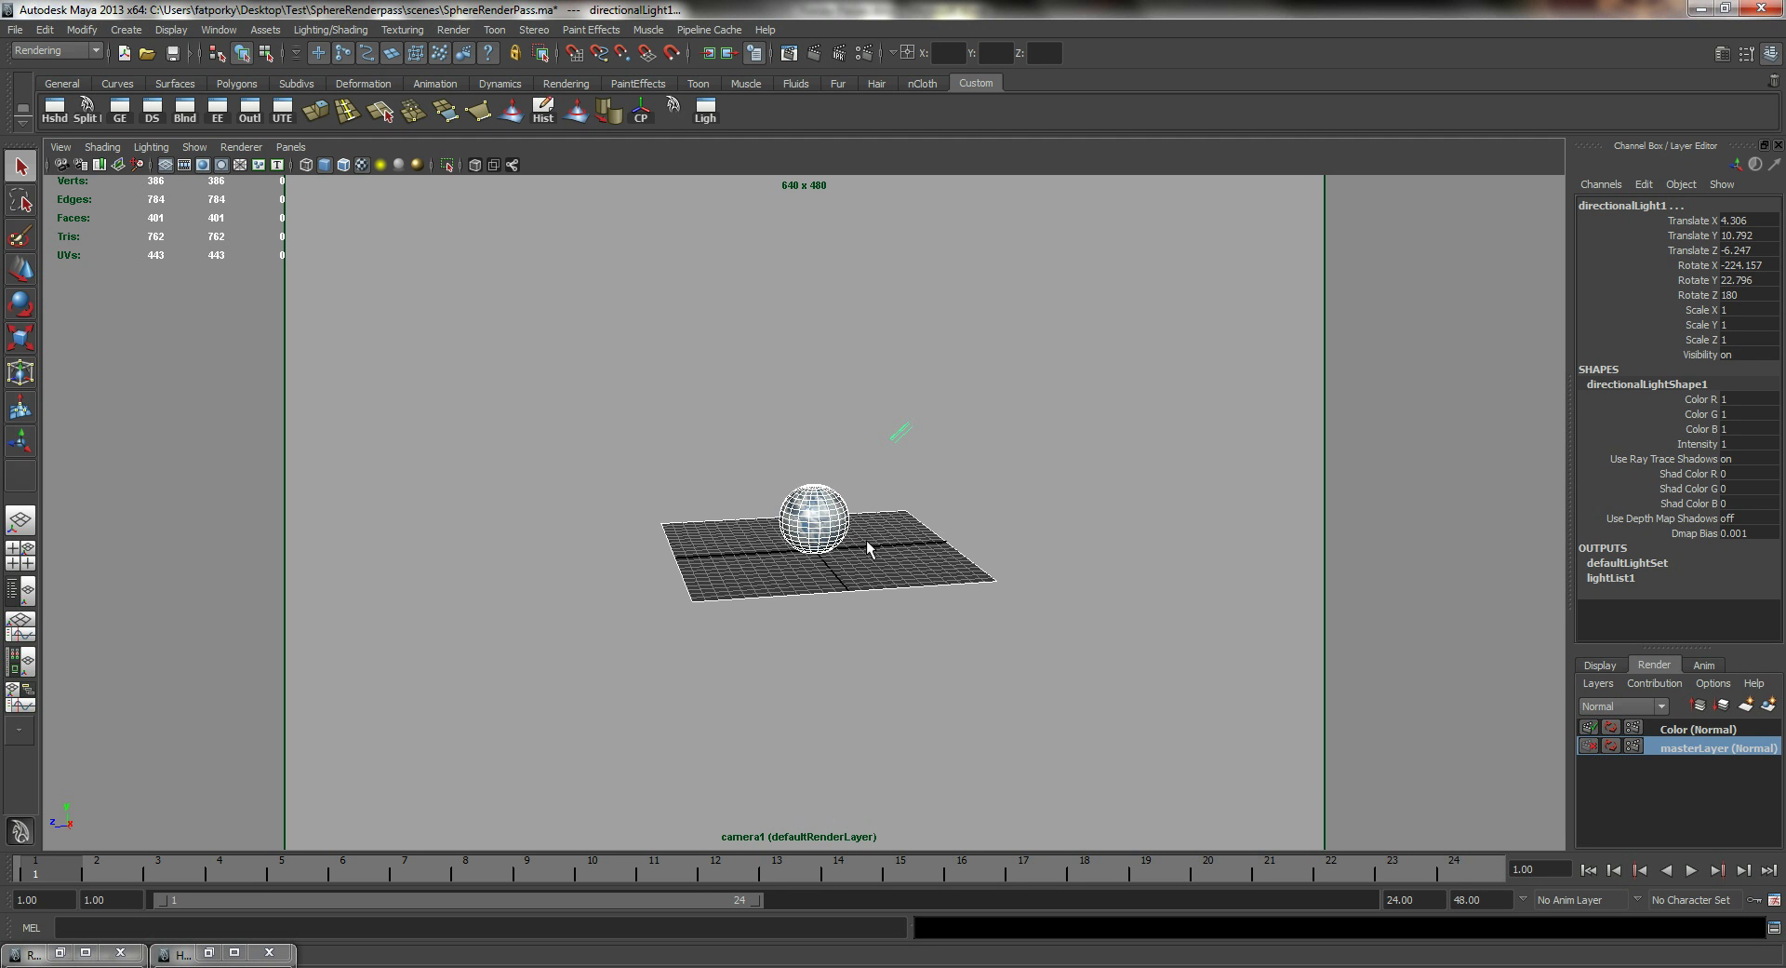
pyautogui.keyDown('alt'); pyautogui.moveTo(849, 550); pyautogui.dragTo(925, 570, button='right'); pyautogui.keyUp('alt')
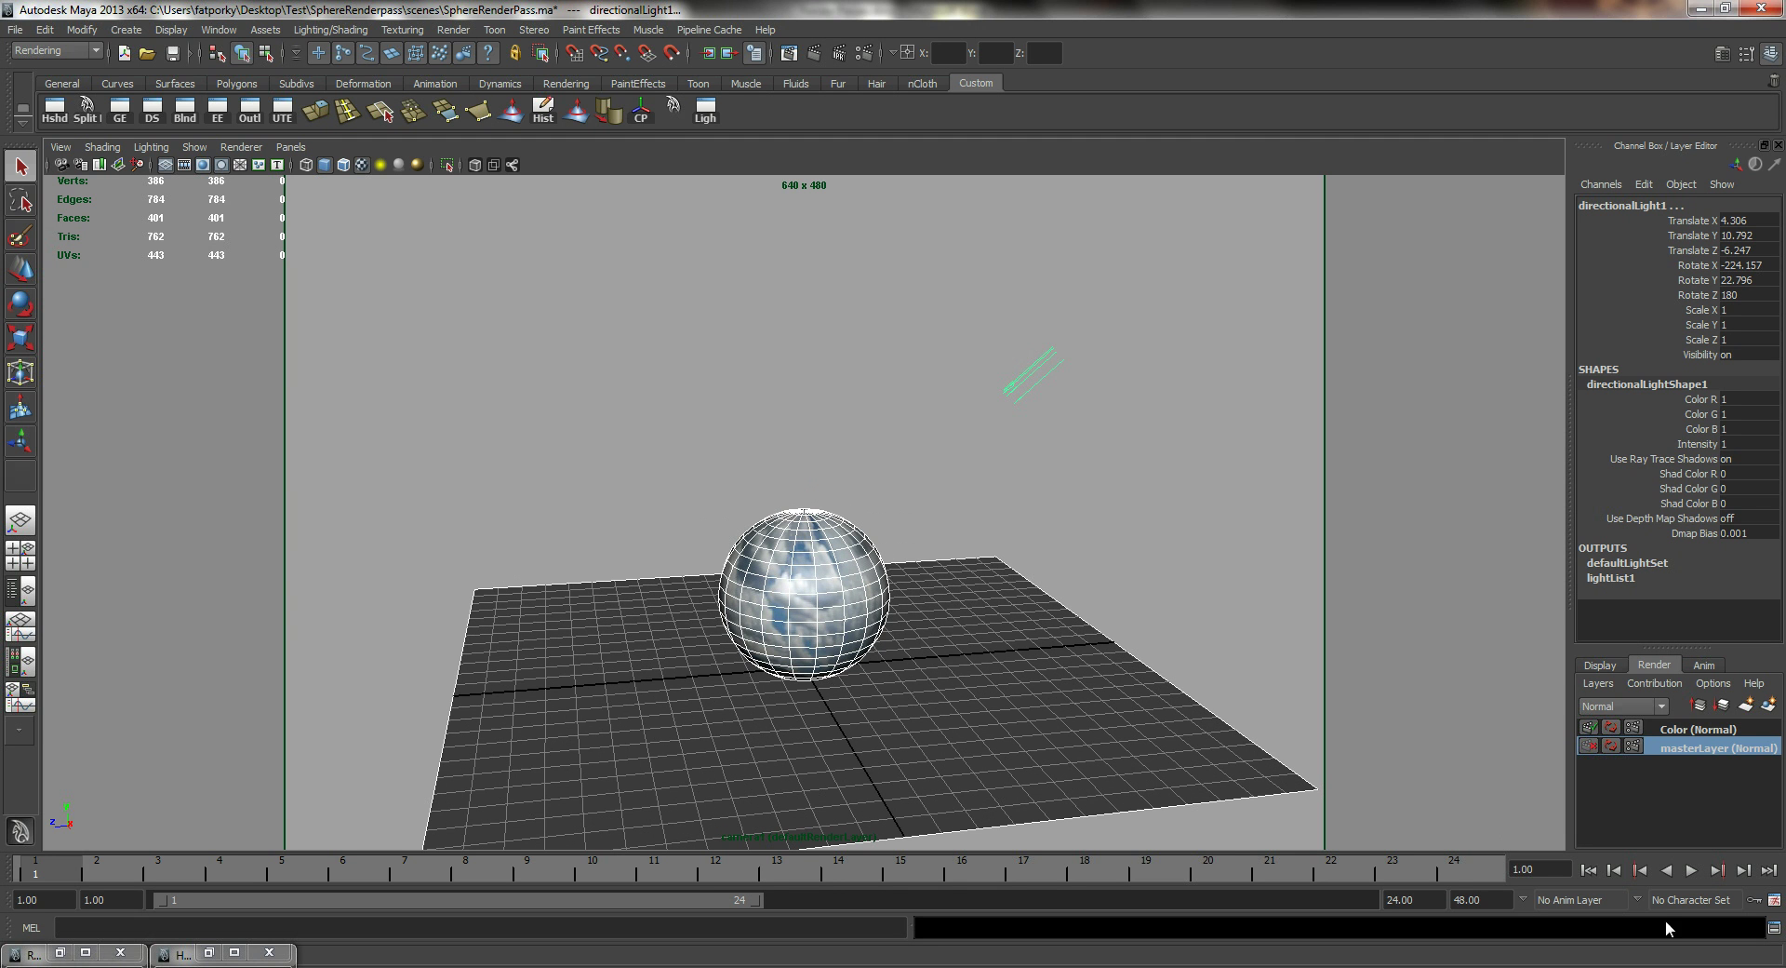
pyautogui.press('[')
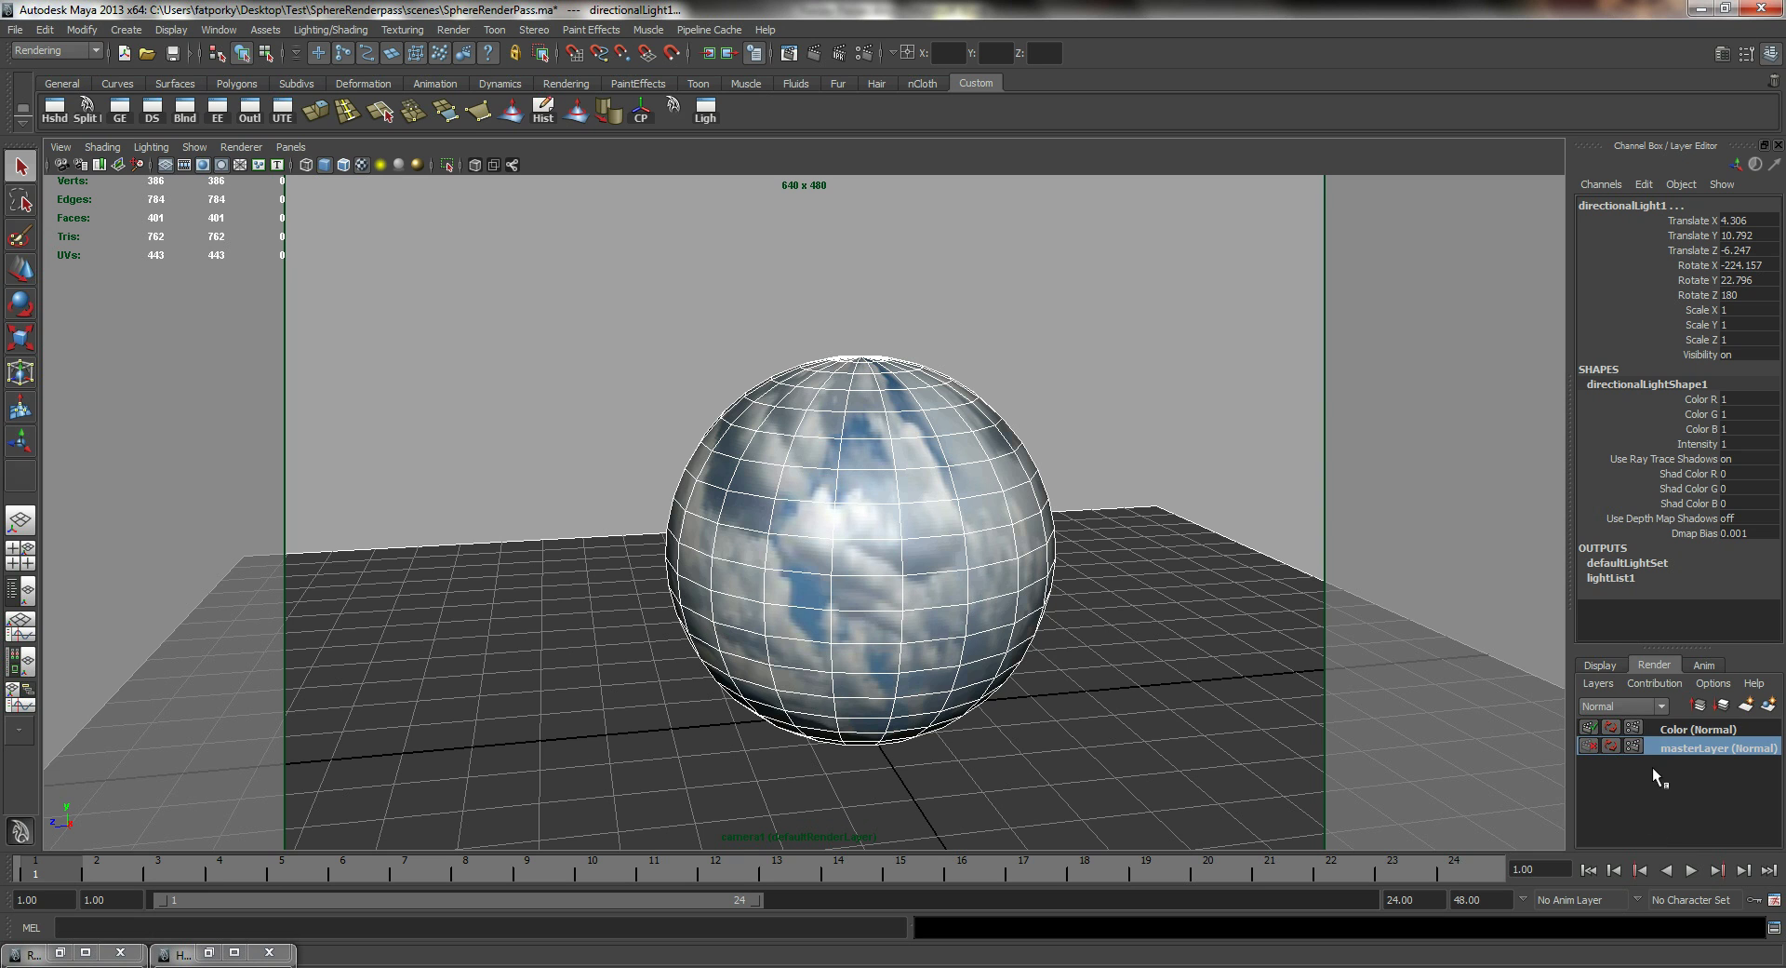
# - Create a render layer from the selected objects and name it Shadow
pyautogui.click(1610, 683)
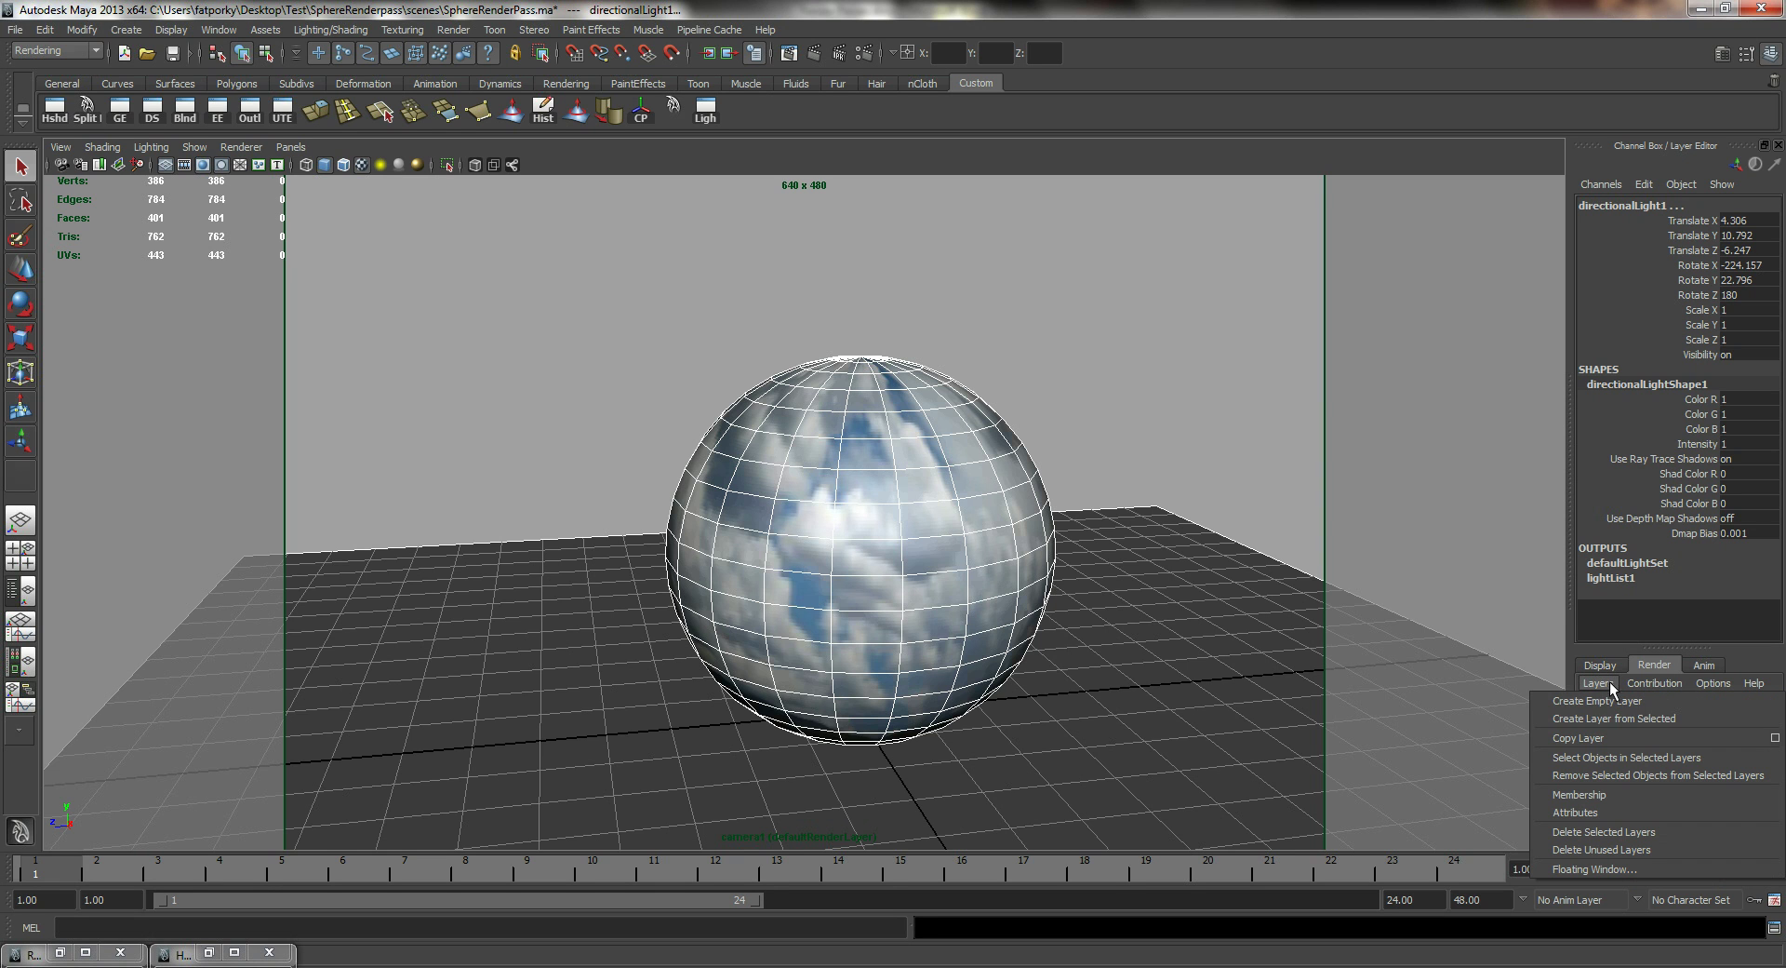
pyautogui.click(1647, 719)
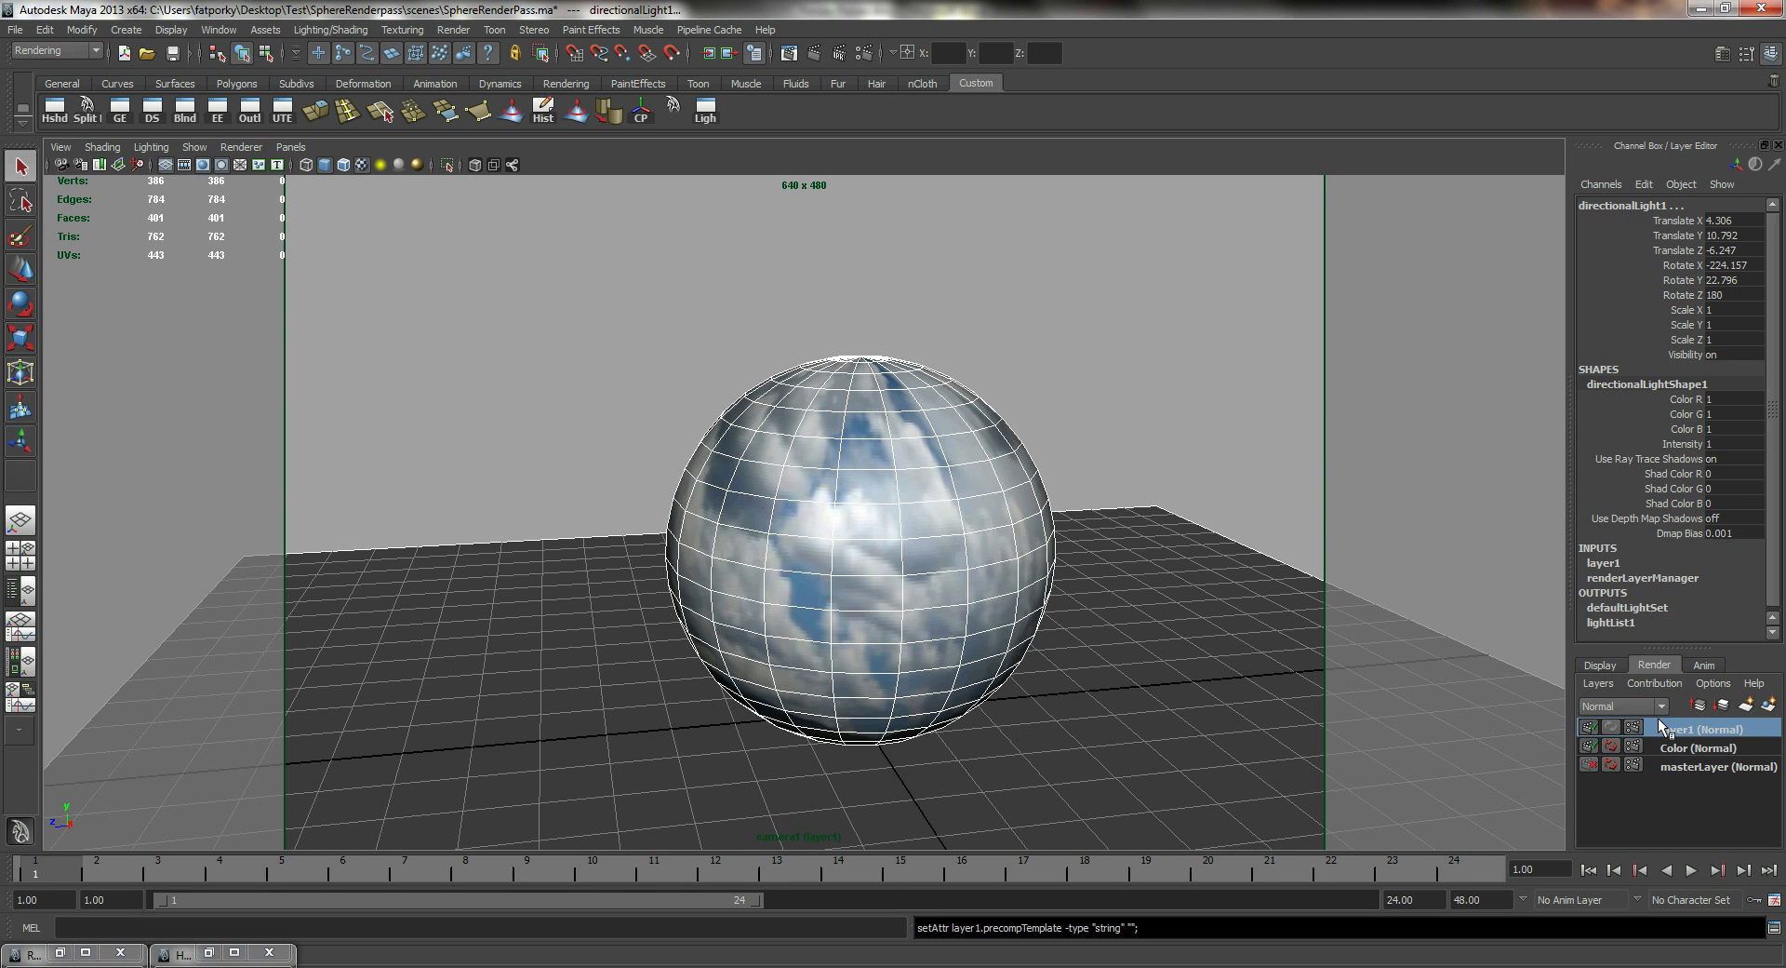
pyautogui.doubleClick(1699, 729)
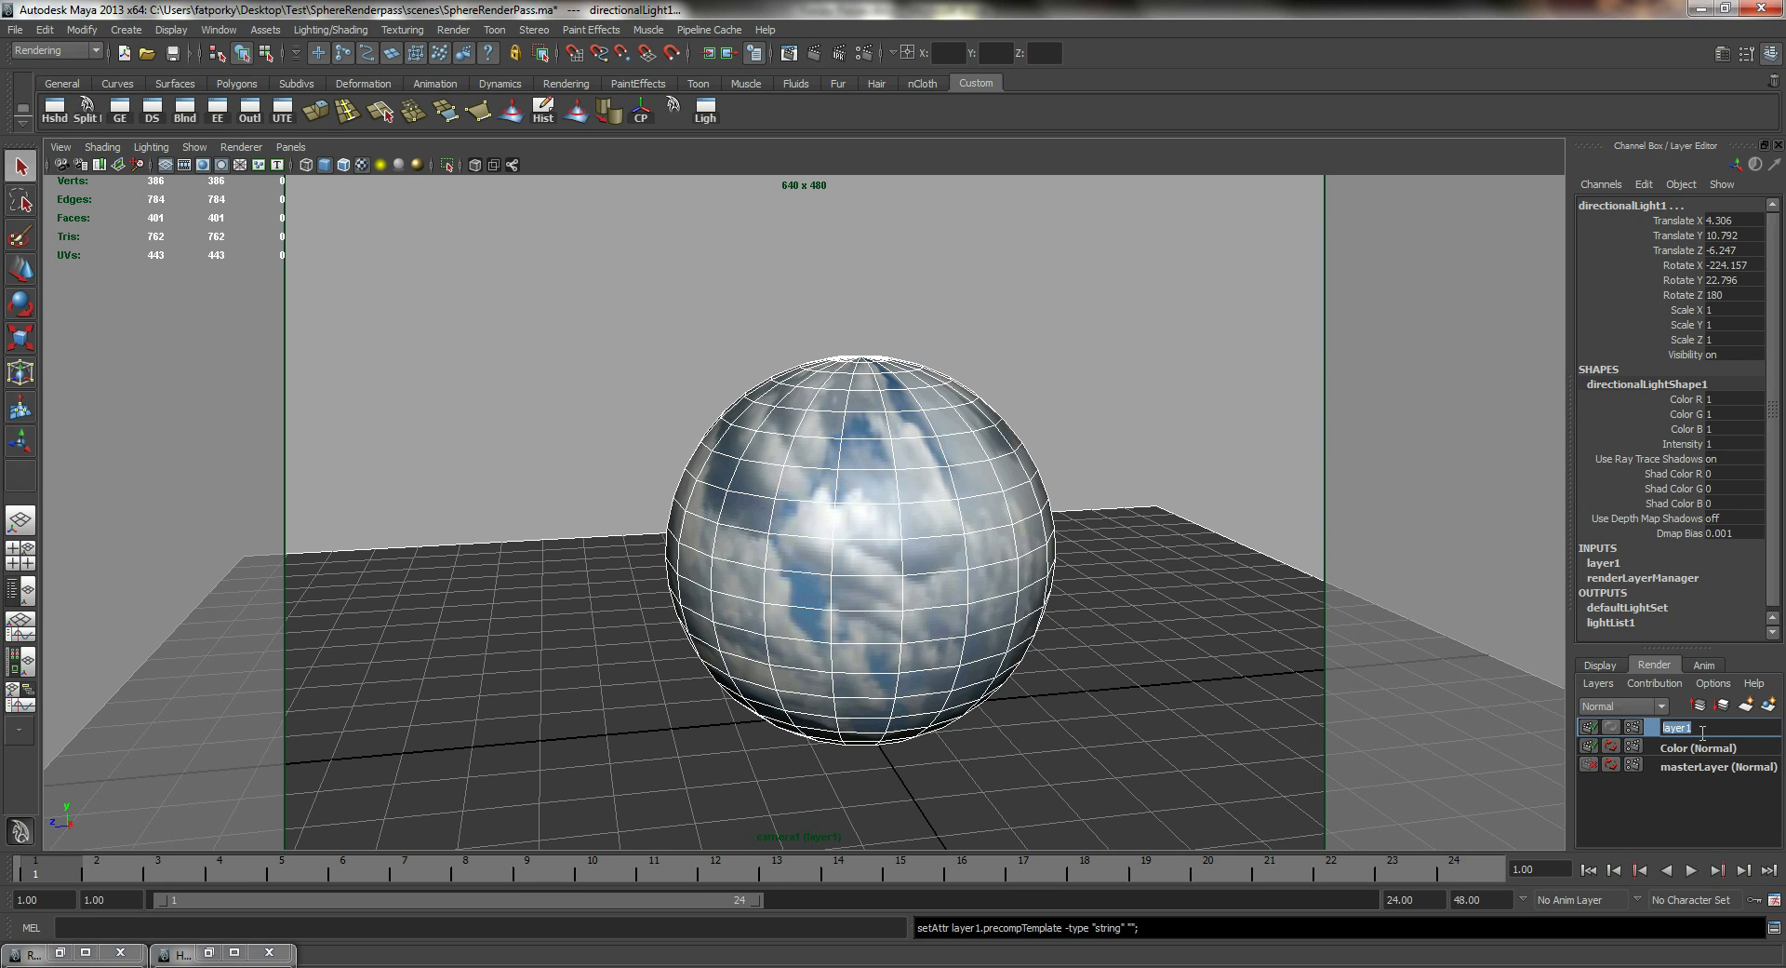
pyautogui.write('Shadow')
pyautogui.press('Return')
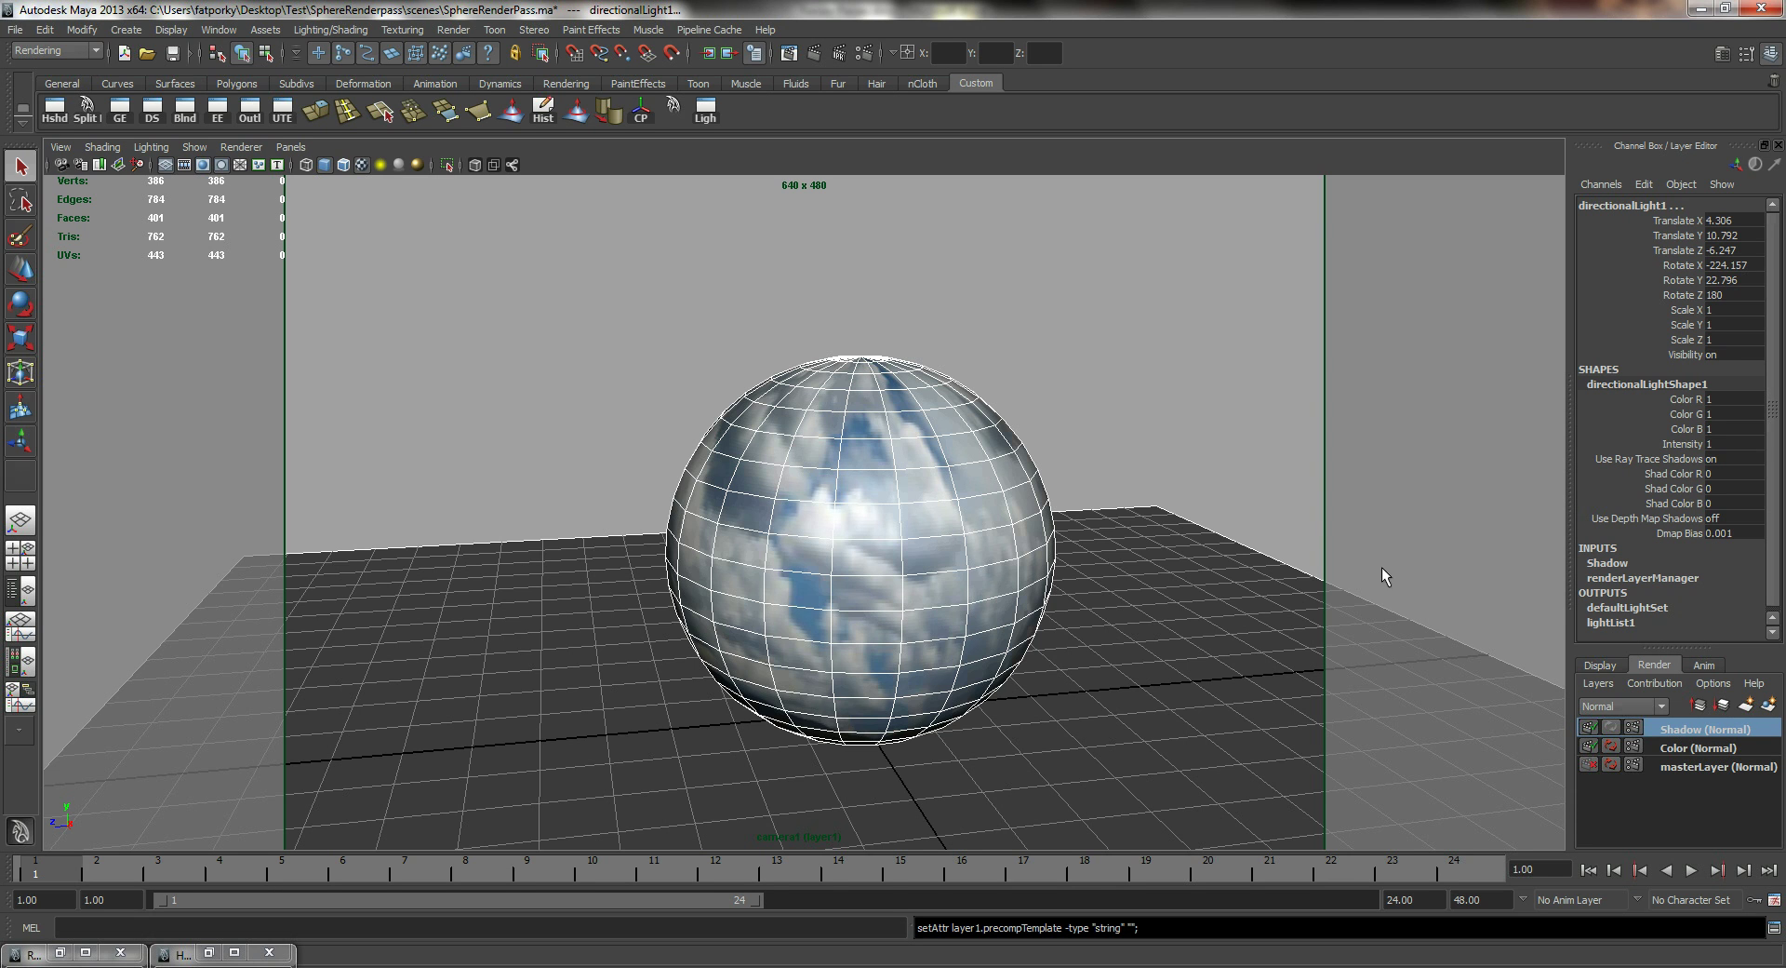
# - Apply the Shadow preset to the Shadow layer's attributes and review its member overrides and render pass options
pyautogui.rightClick(1689, 730)
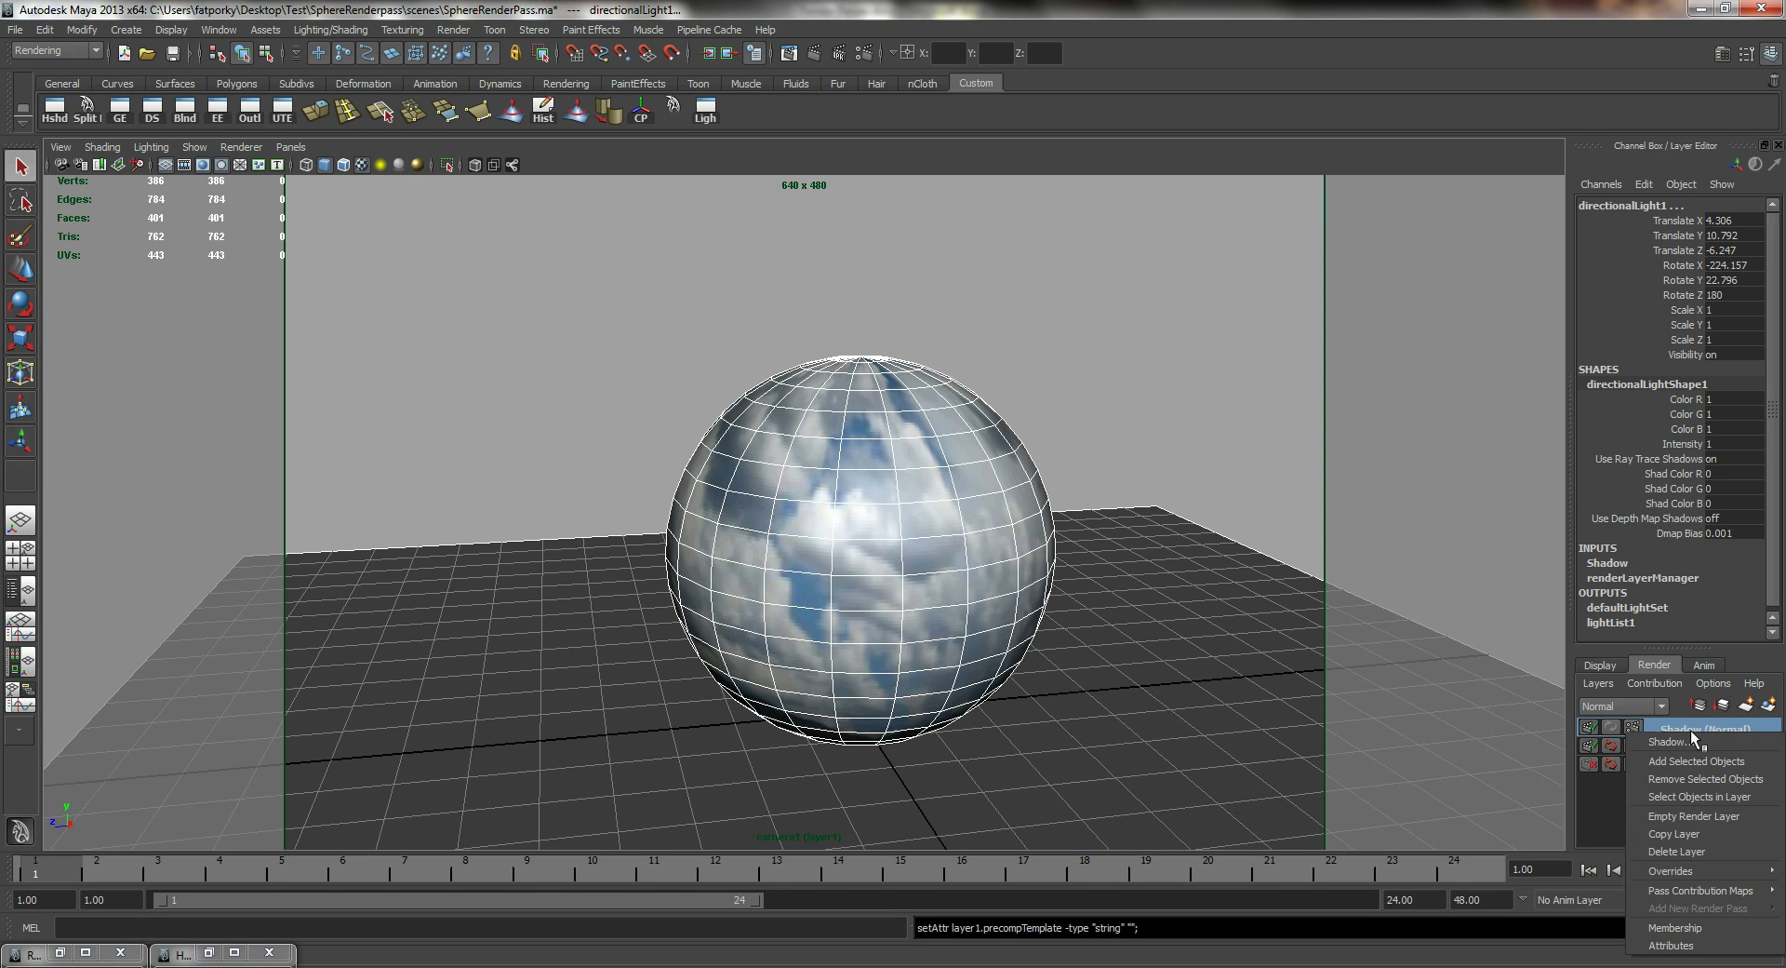
pyautogui.click(1700, 947)
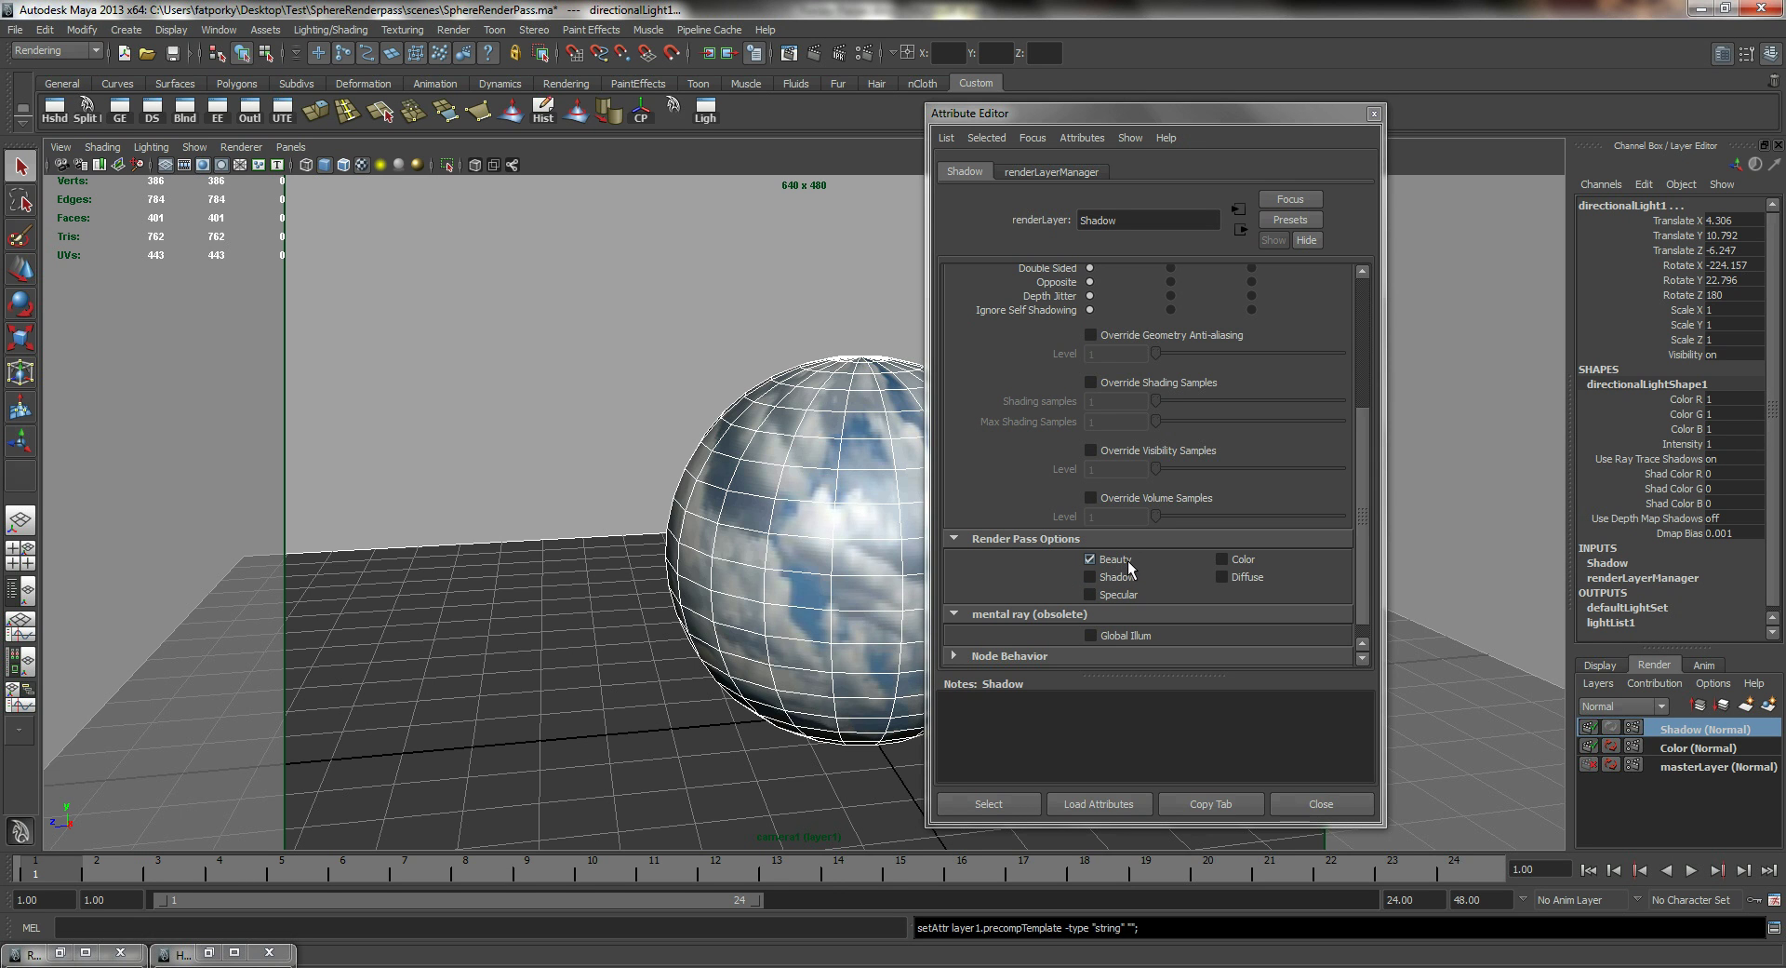
pyautogui.click(1297, 221)
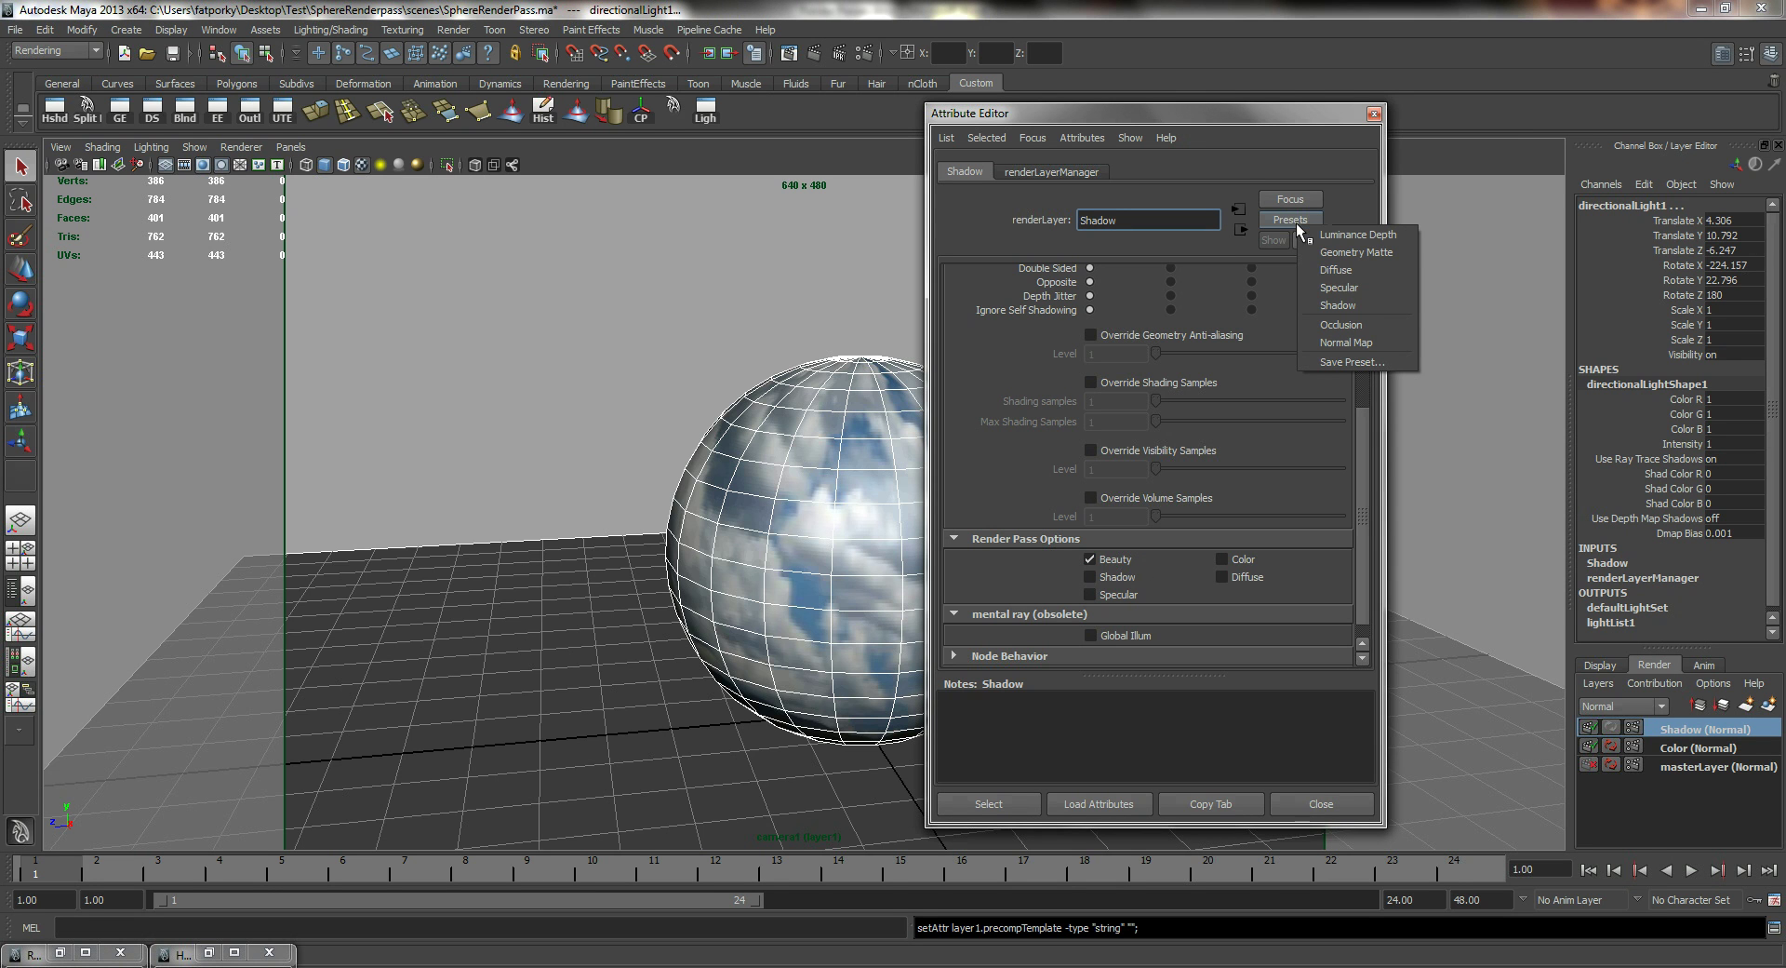
pyautogui.click(1357, 302)
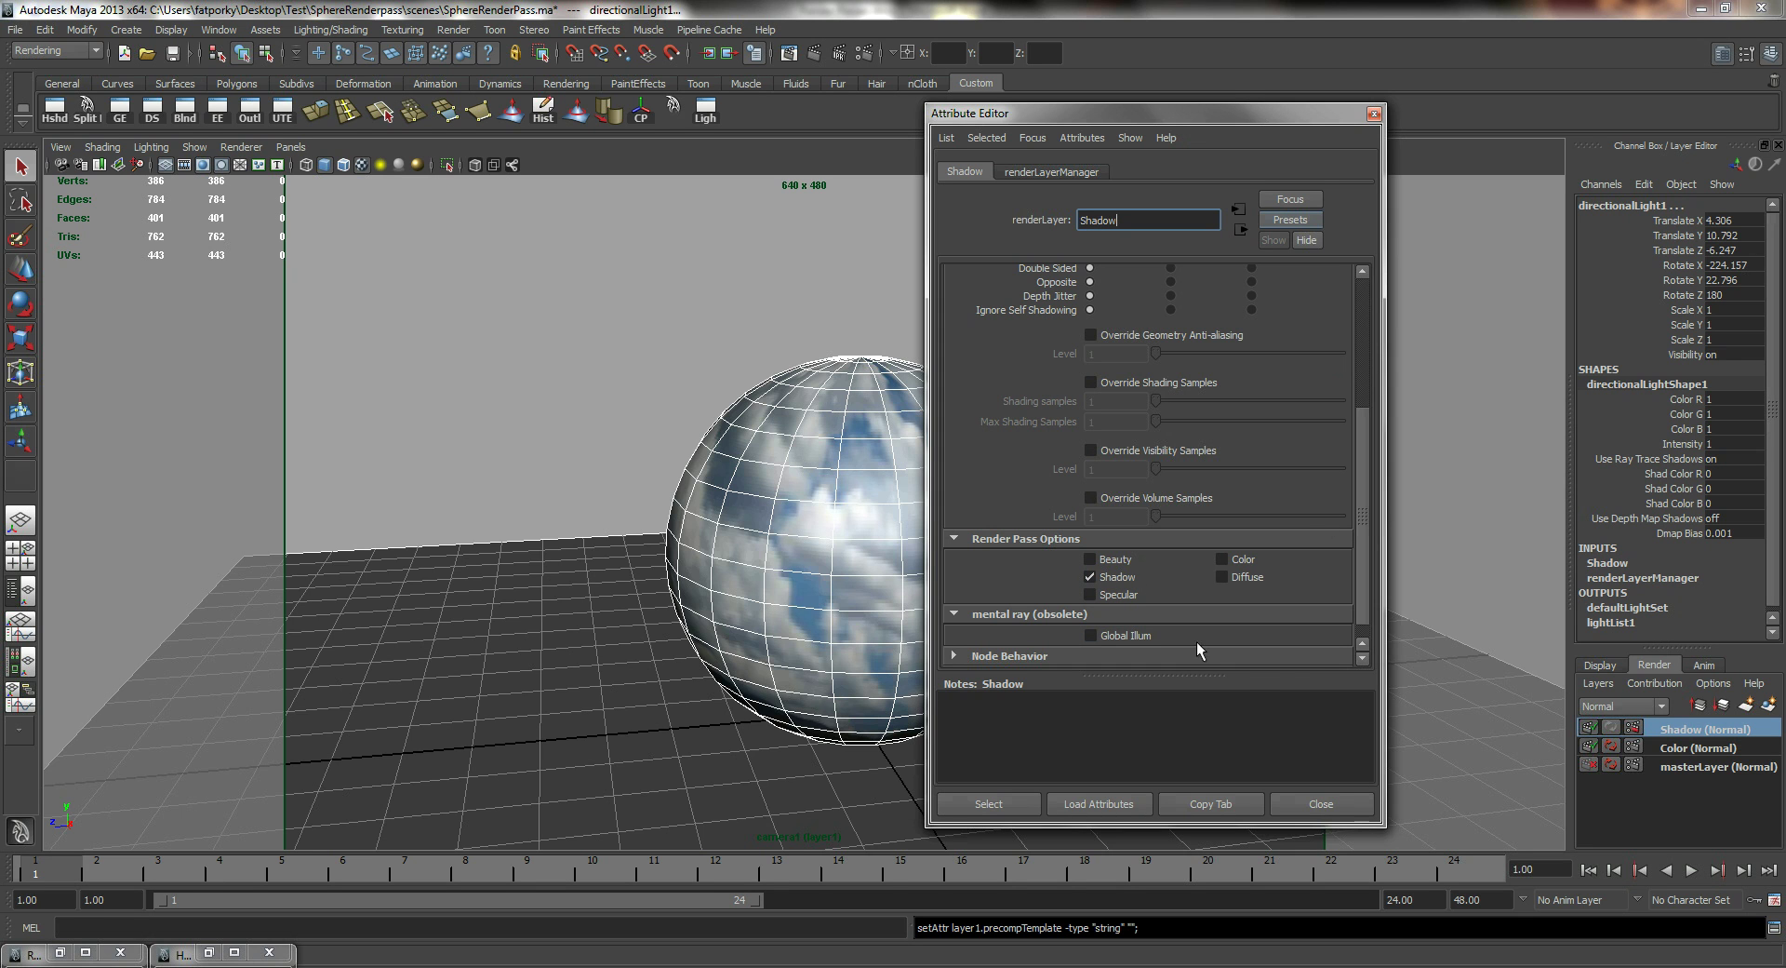
pyautogui.click(1362, 347)
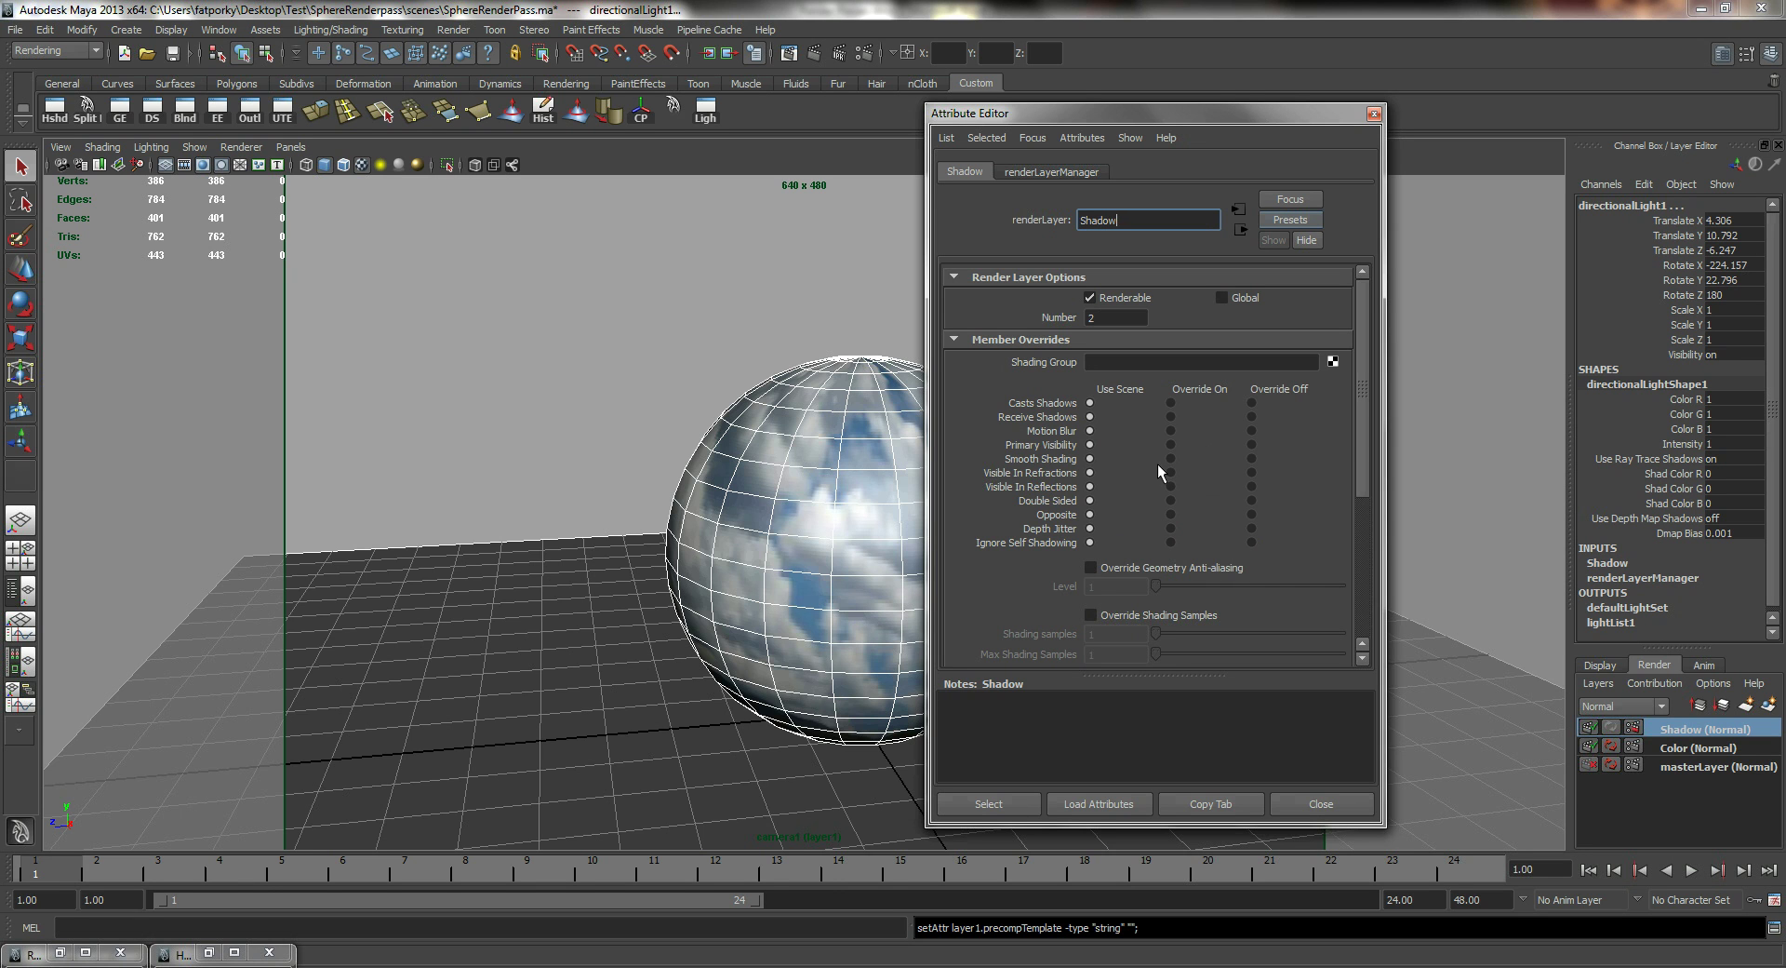
pyautogui.moveTo(1359, 428); pyautogui.dragTo(1362, 571)
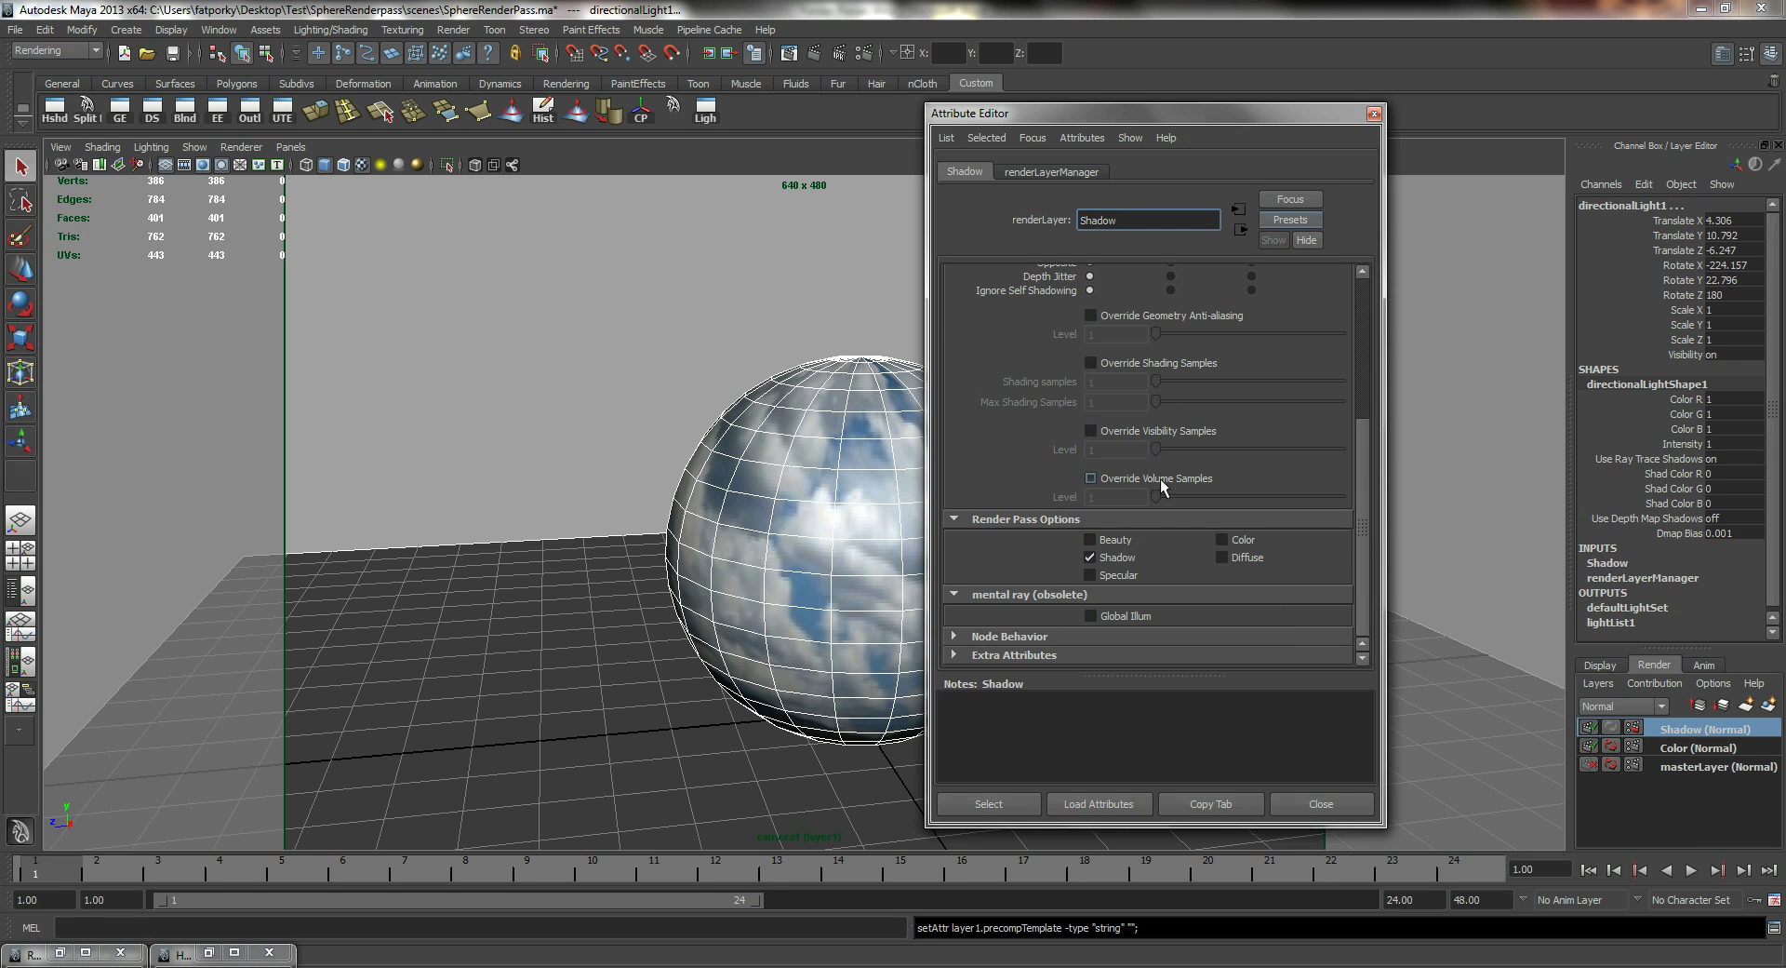
pyautogui.click(1321, 802)
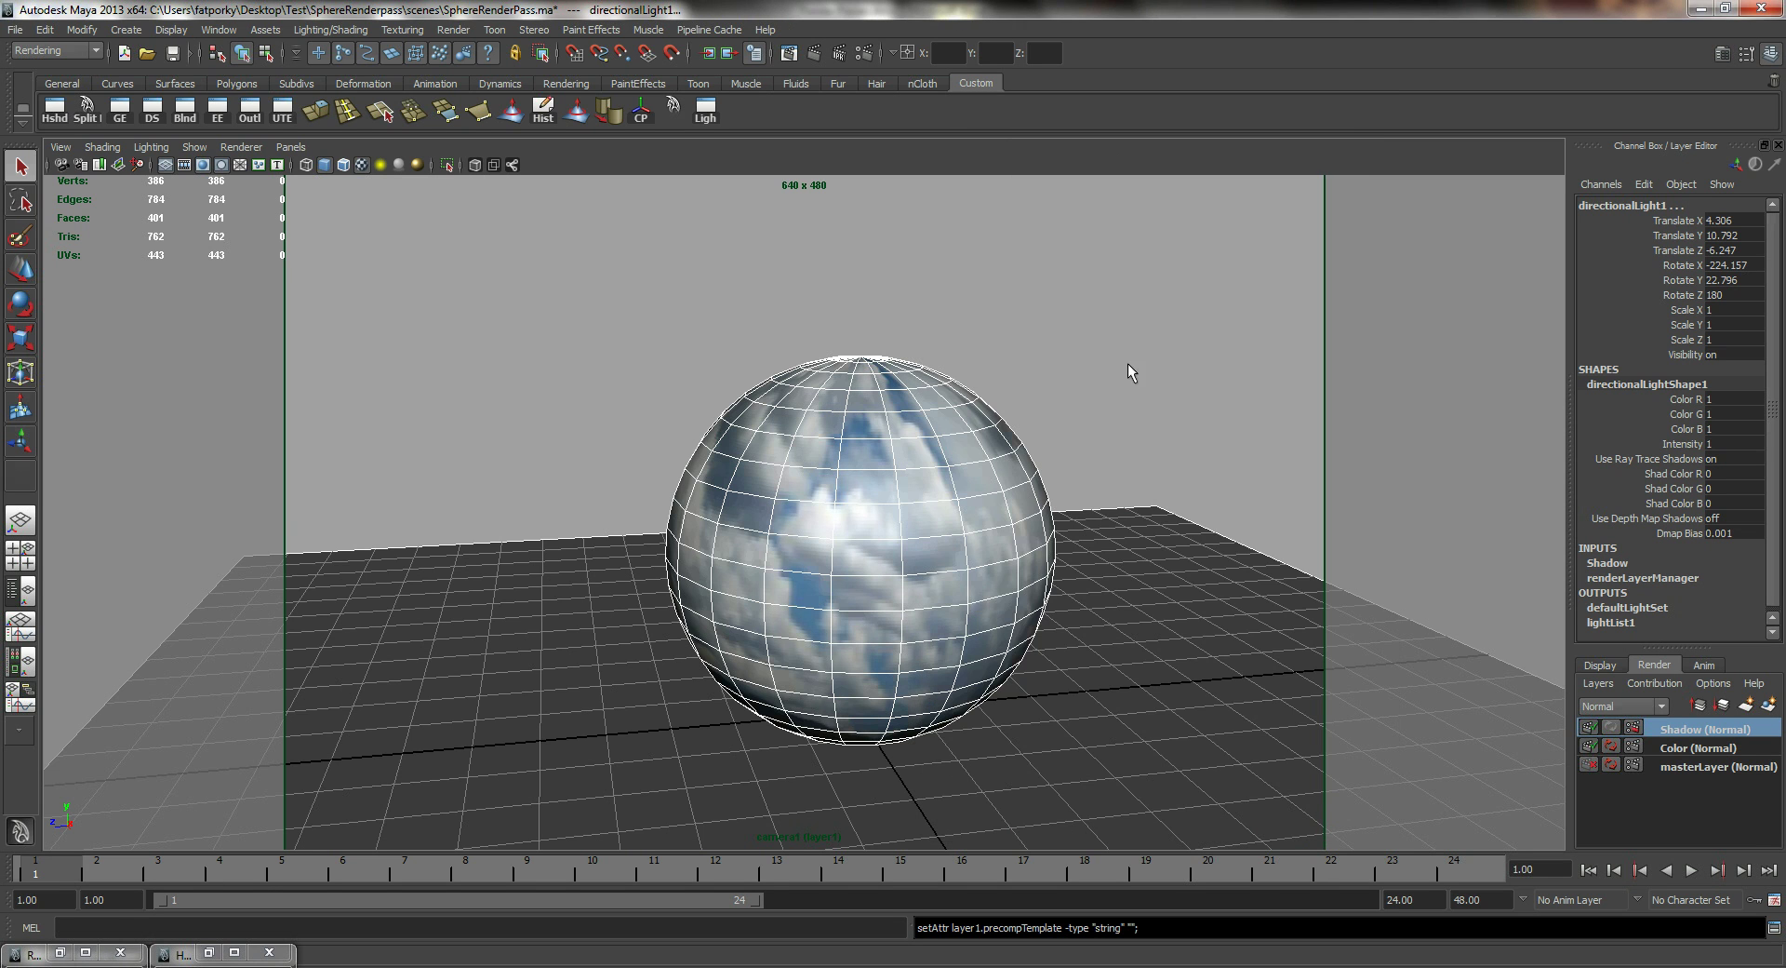
# - Render the Shadow layer and inspect the image's alpha channel for the cast shadow
pyautogui.click(815, 54)
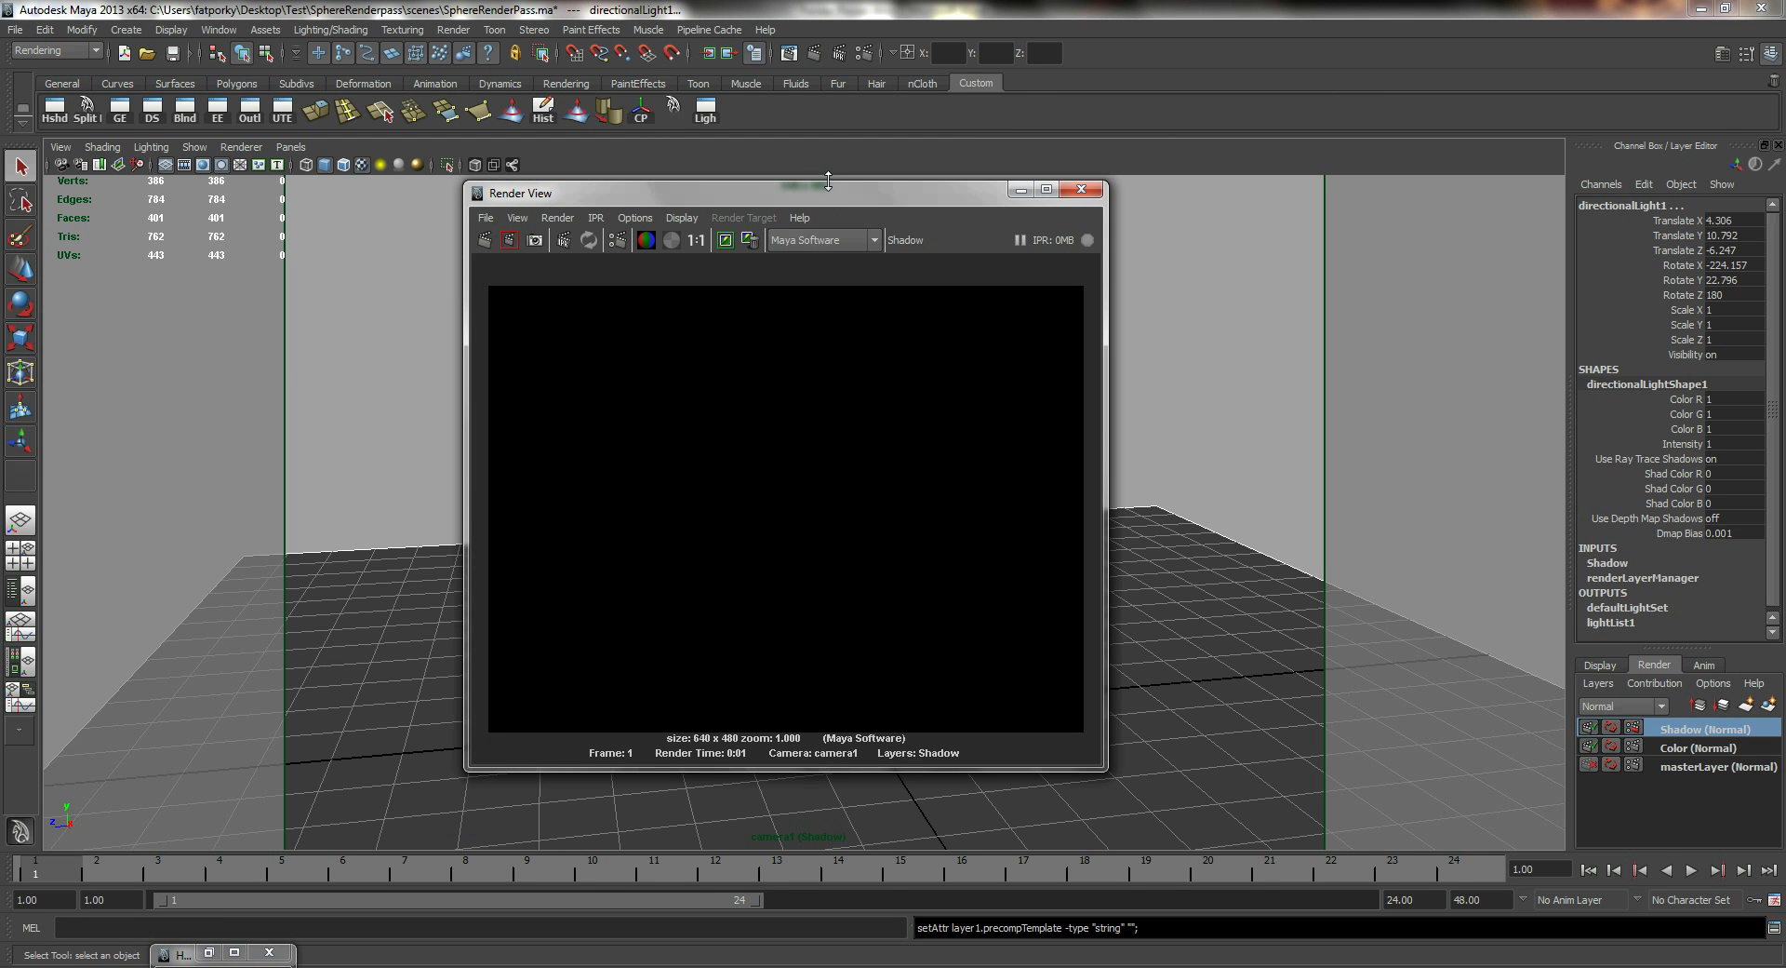
pyautogui.moveTo(836, 203); pyautogui.dragTo(871, 232)
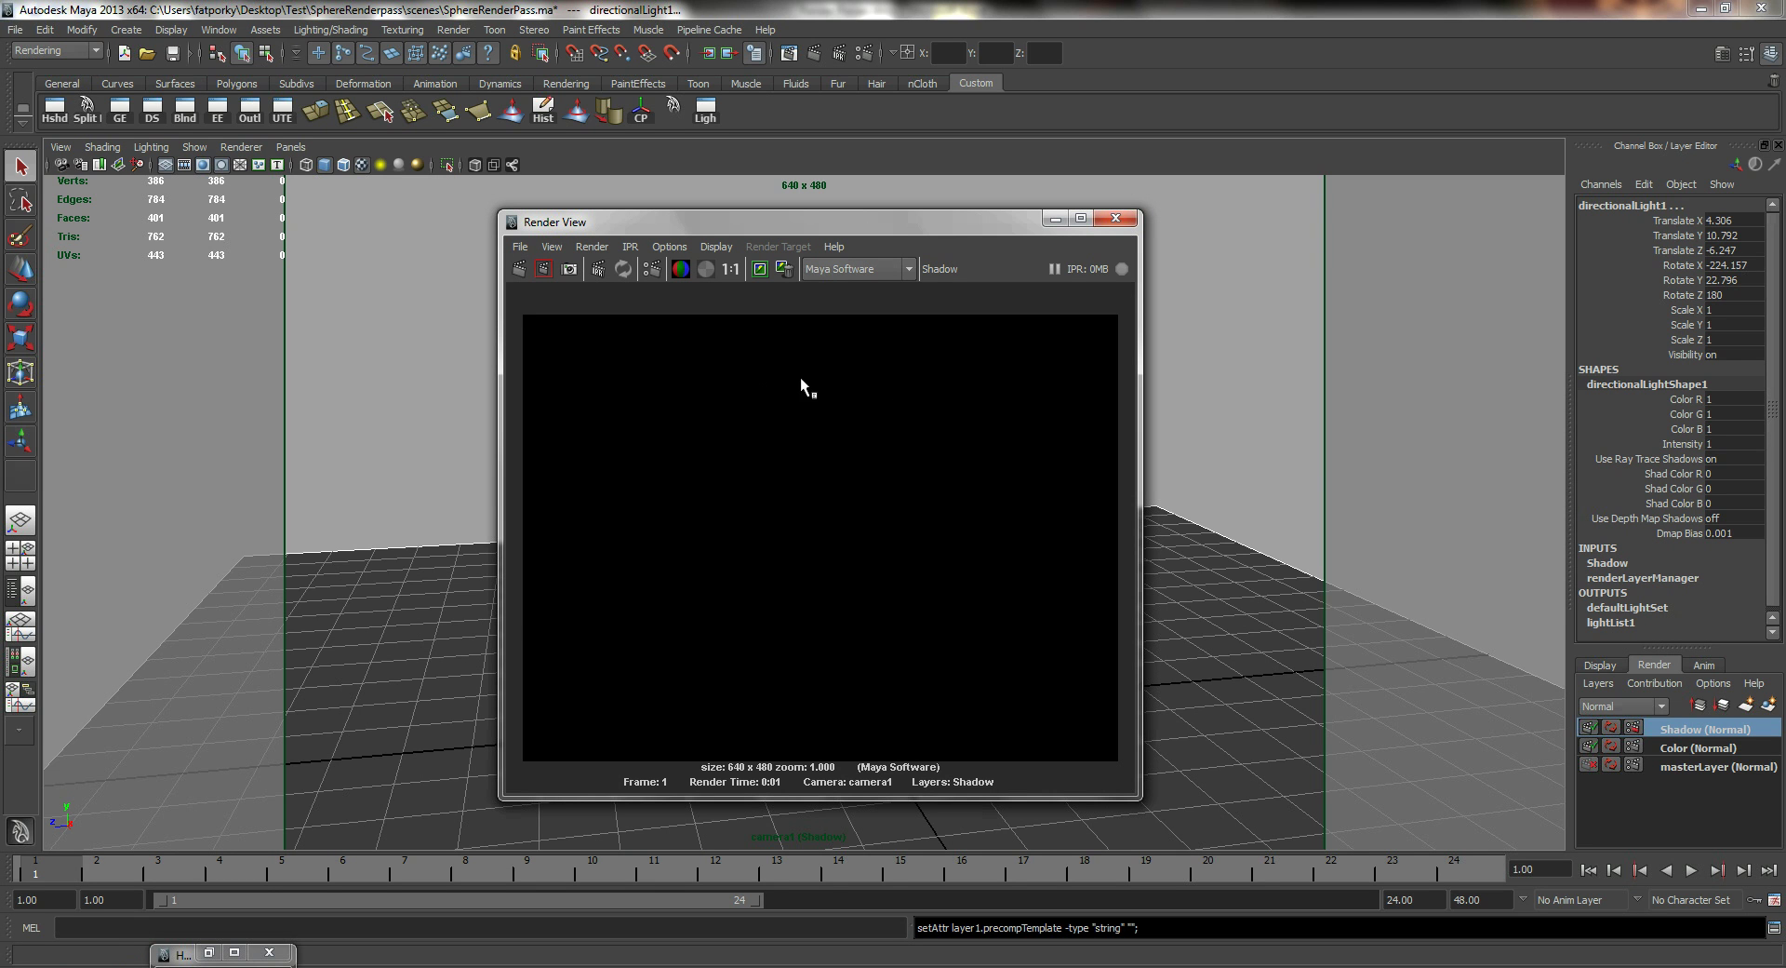
pyautogui.click(705, 269)
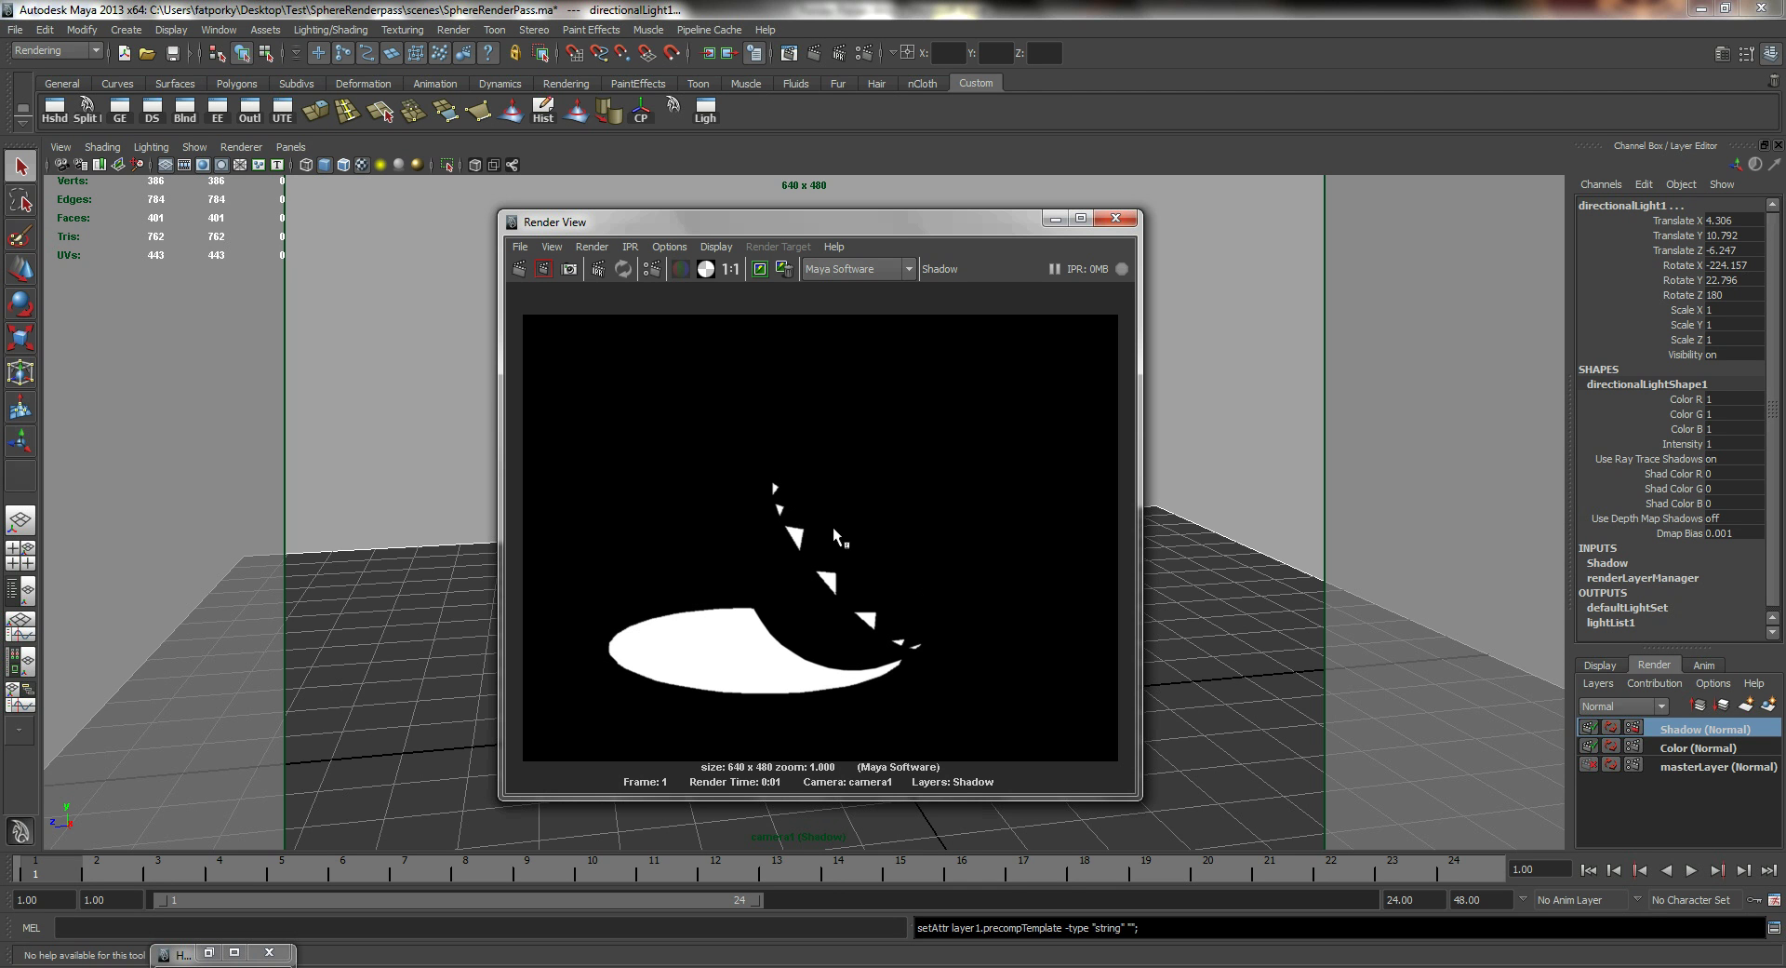
pyautogui.click(1053, 219)
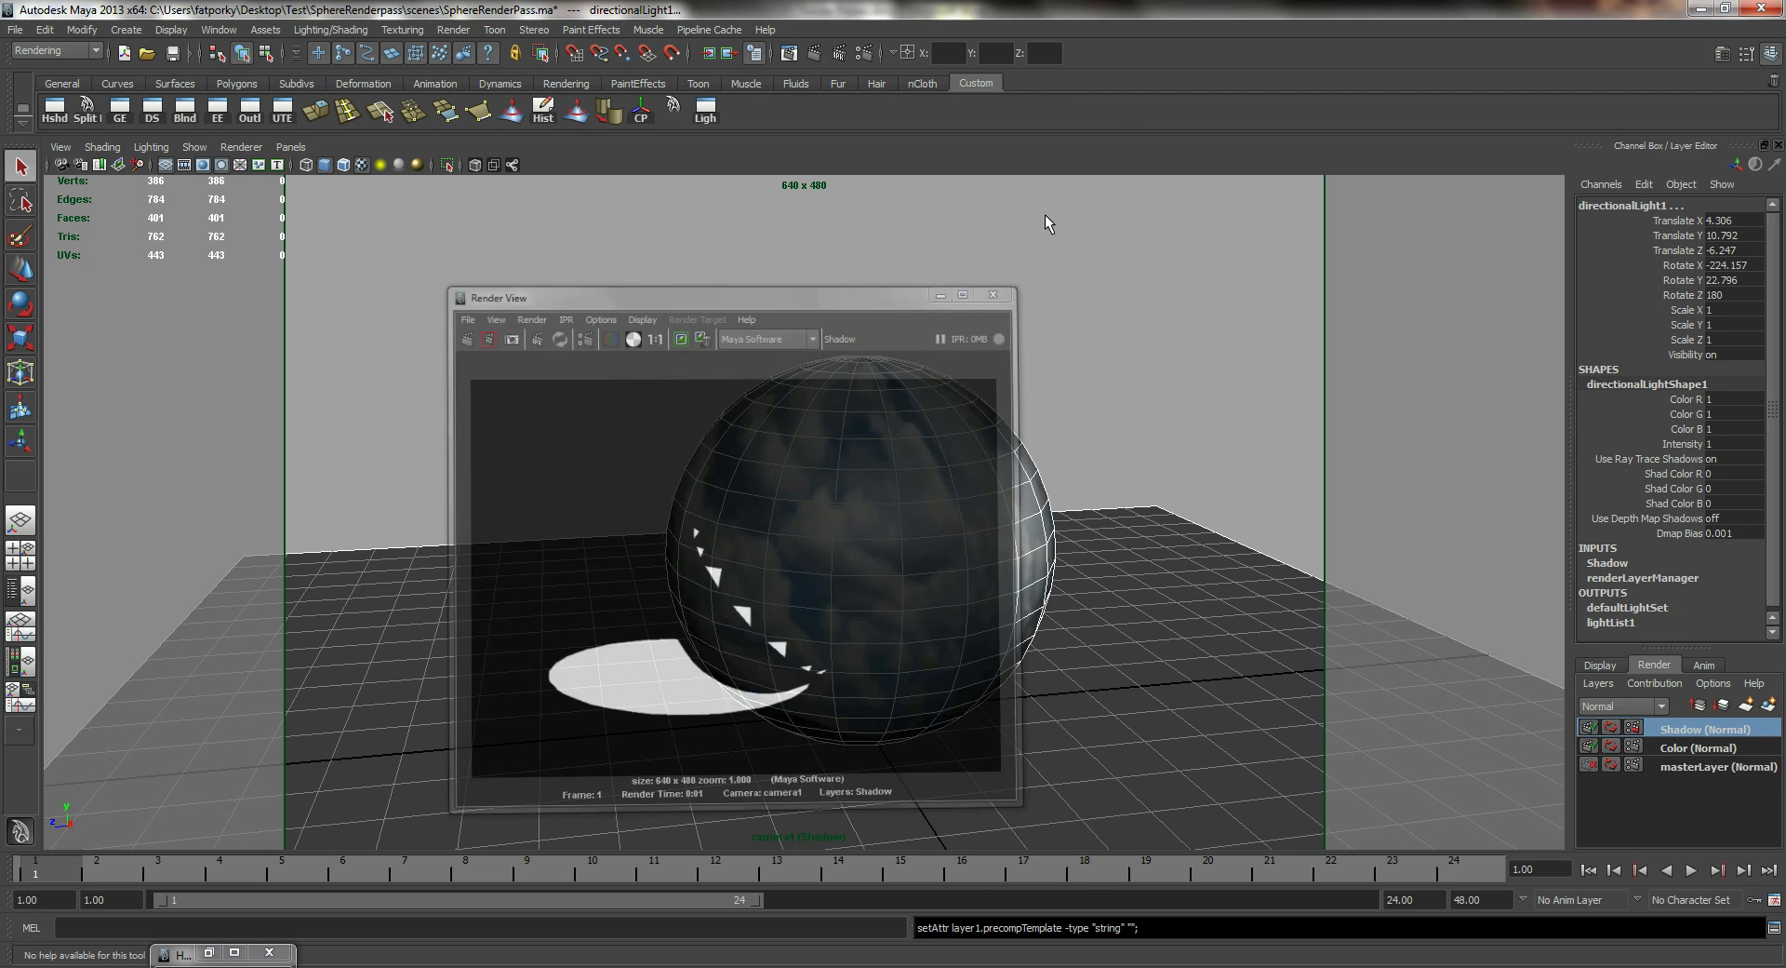
# - Reopen the Hypershade and examine the attributes of the black surfaceShadow material
pyautogui.click(177, 954)
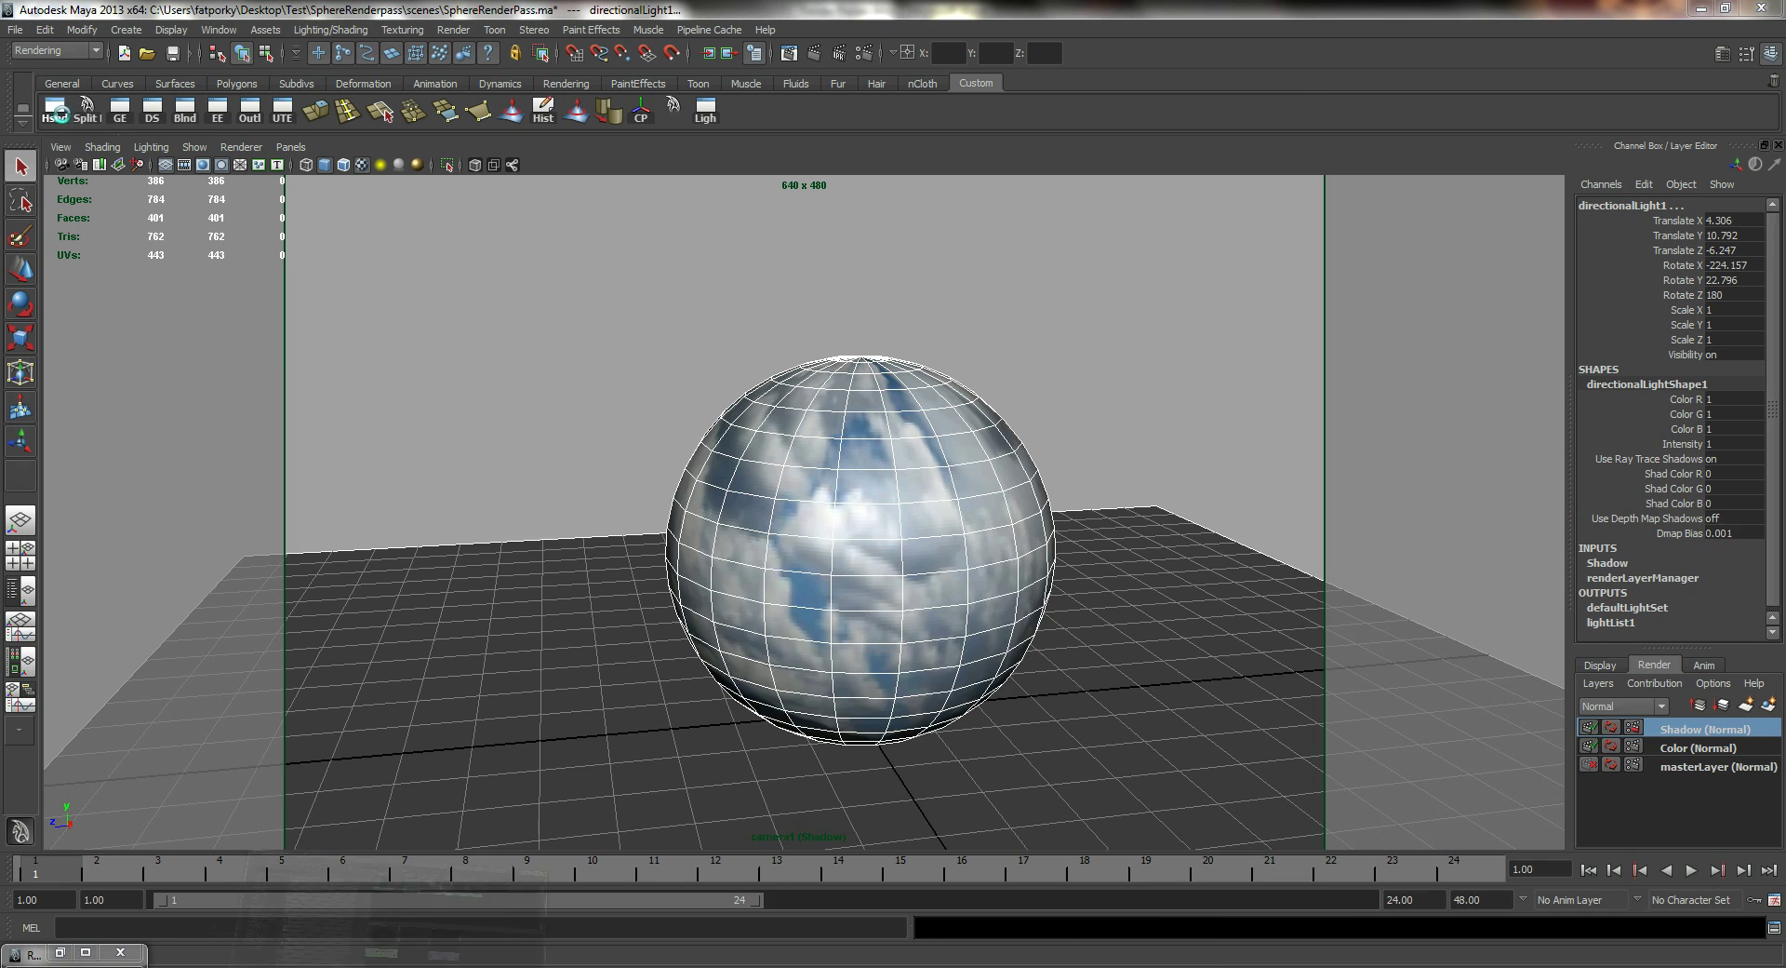
pyautogui.moveTo(1116, 460); pyautogui.dragTo(1029, 370)
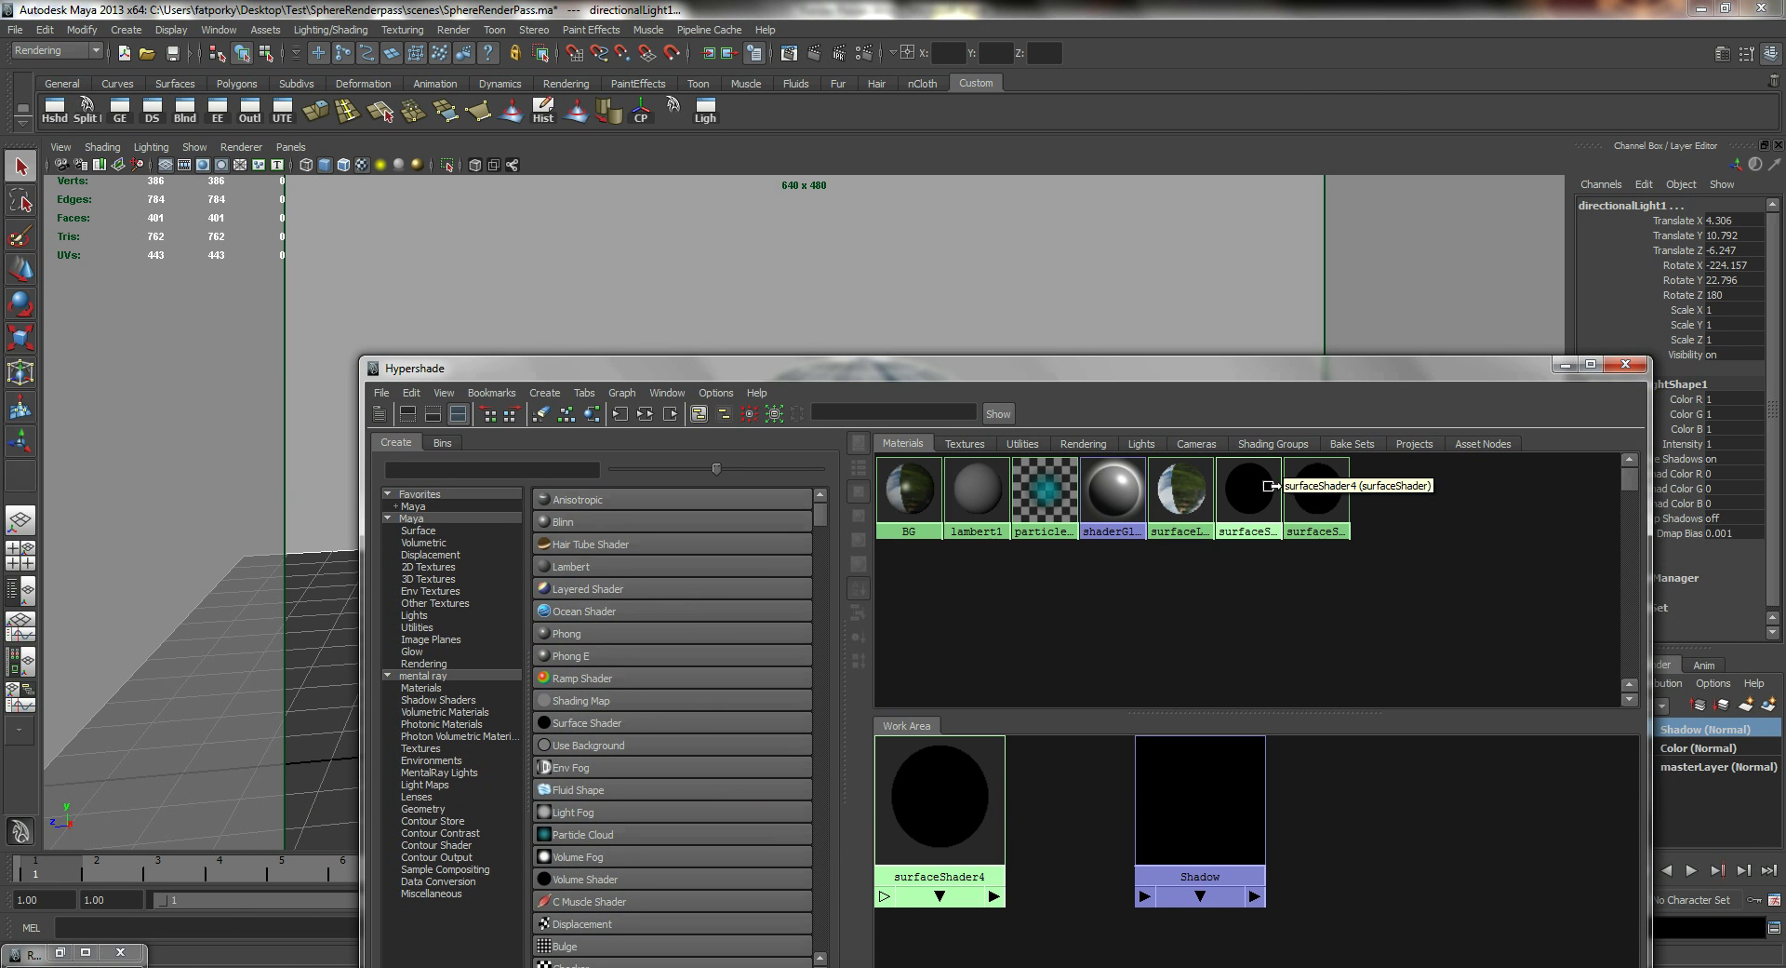
pyautogui.click(1334, 498)
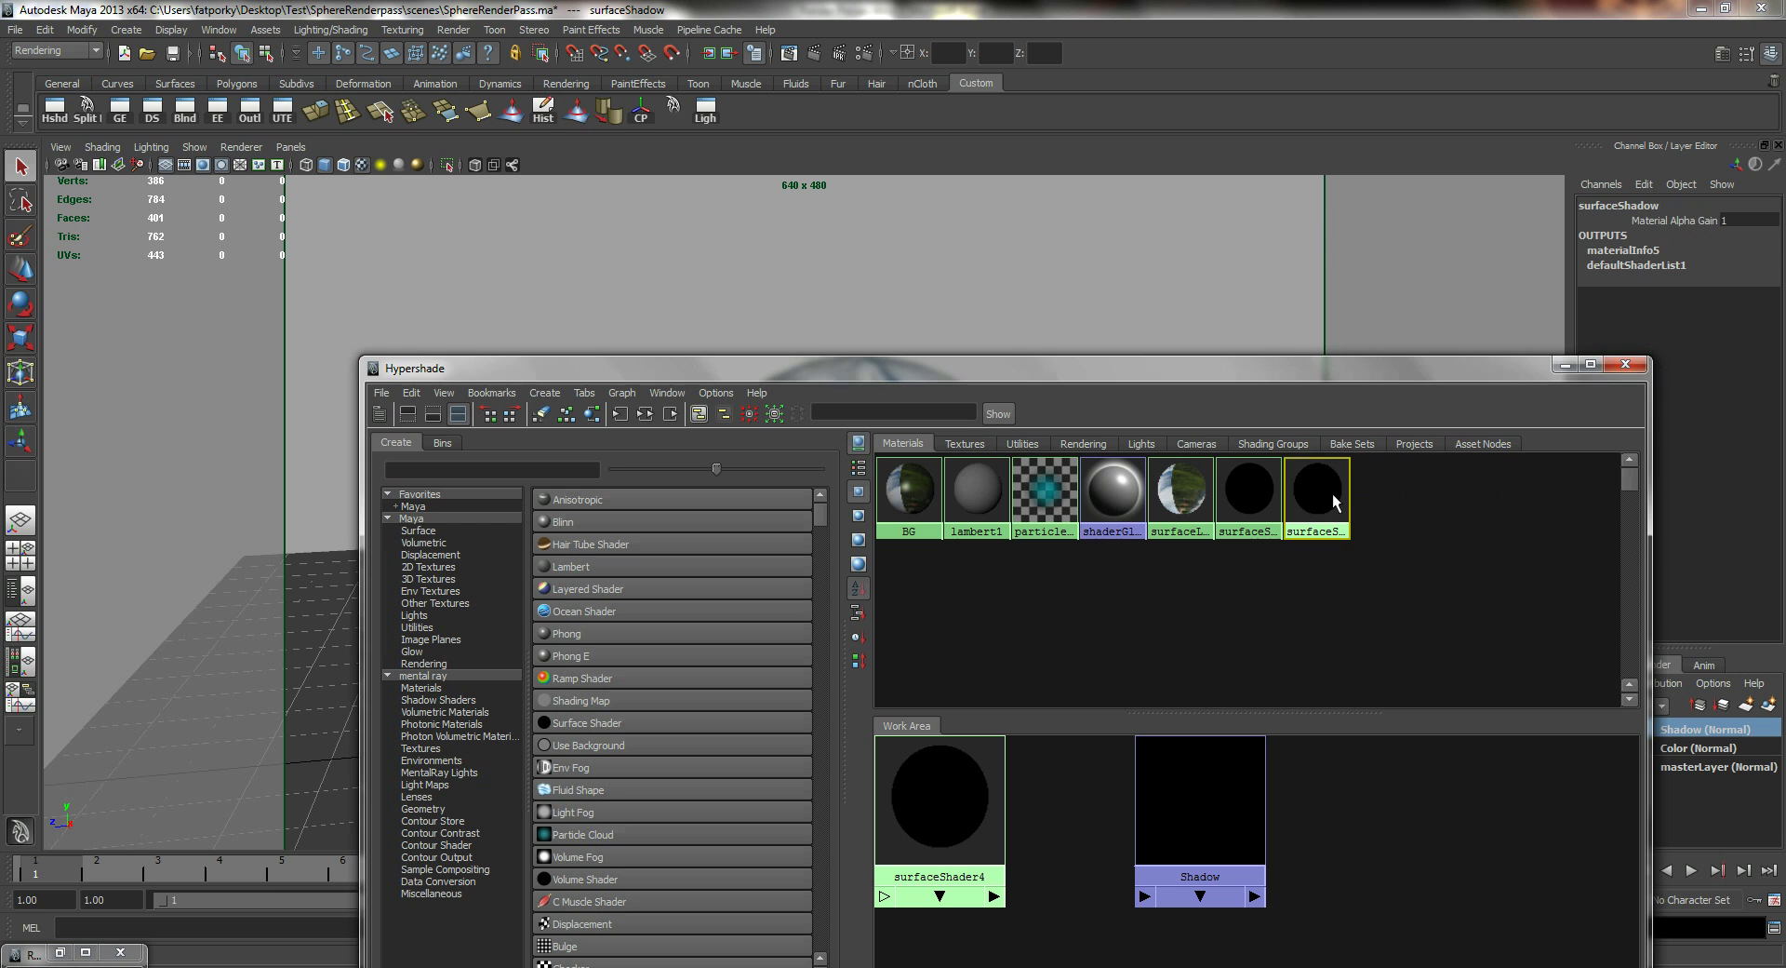
pyautogui.doubleClick(1320, 496)
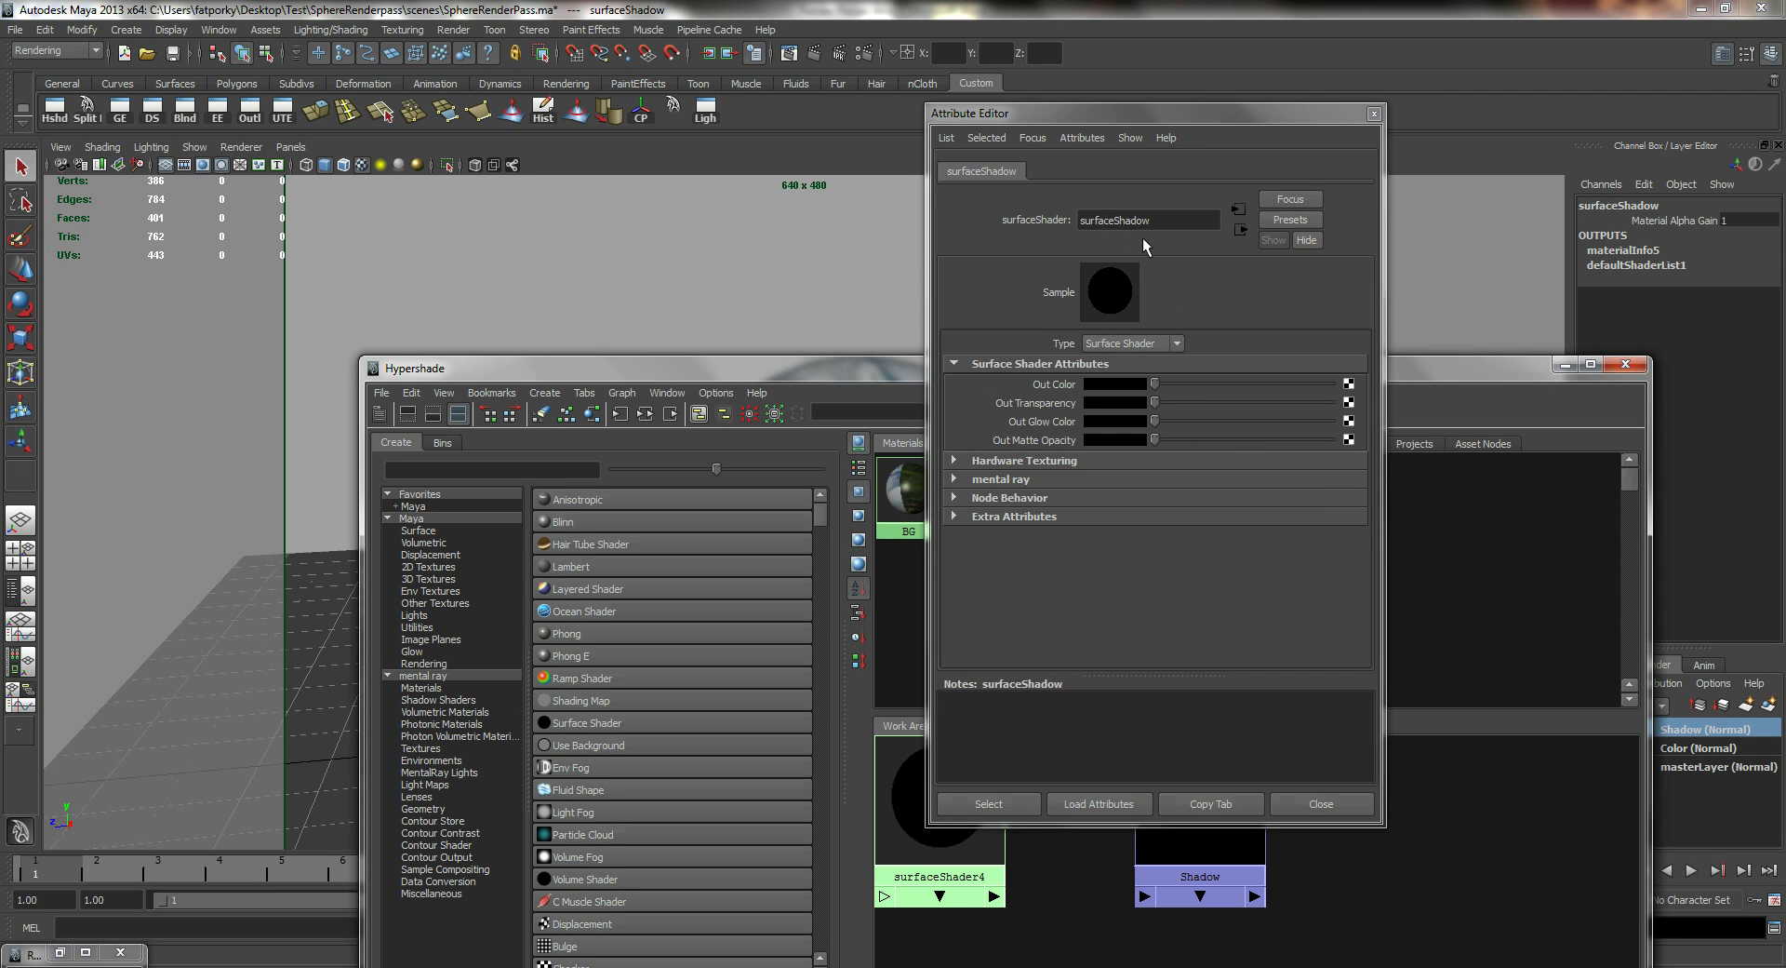
pyautogui.click(1374, 114)
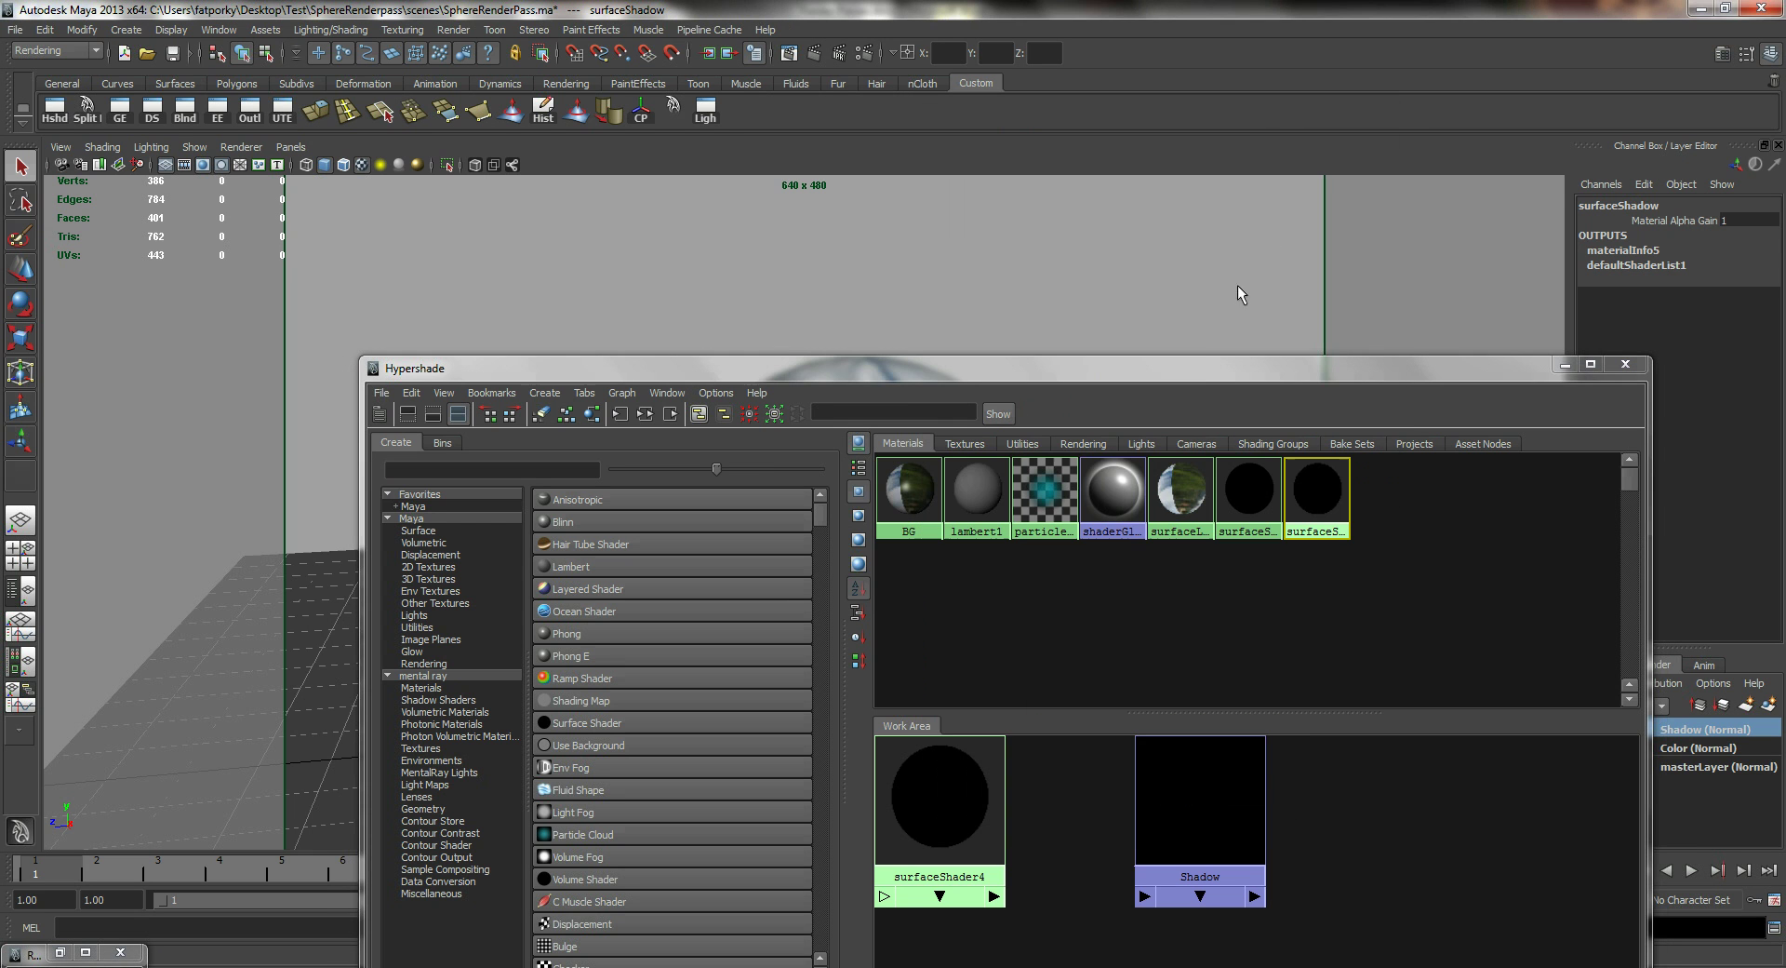
# - Assign the surfaceShadow material to the sphere in the Shadow layer and put the Hypershade away
pyautogui.moveTo(1198, 382); pyautogui.dragTo(1106, 496)
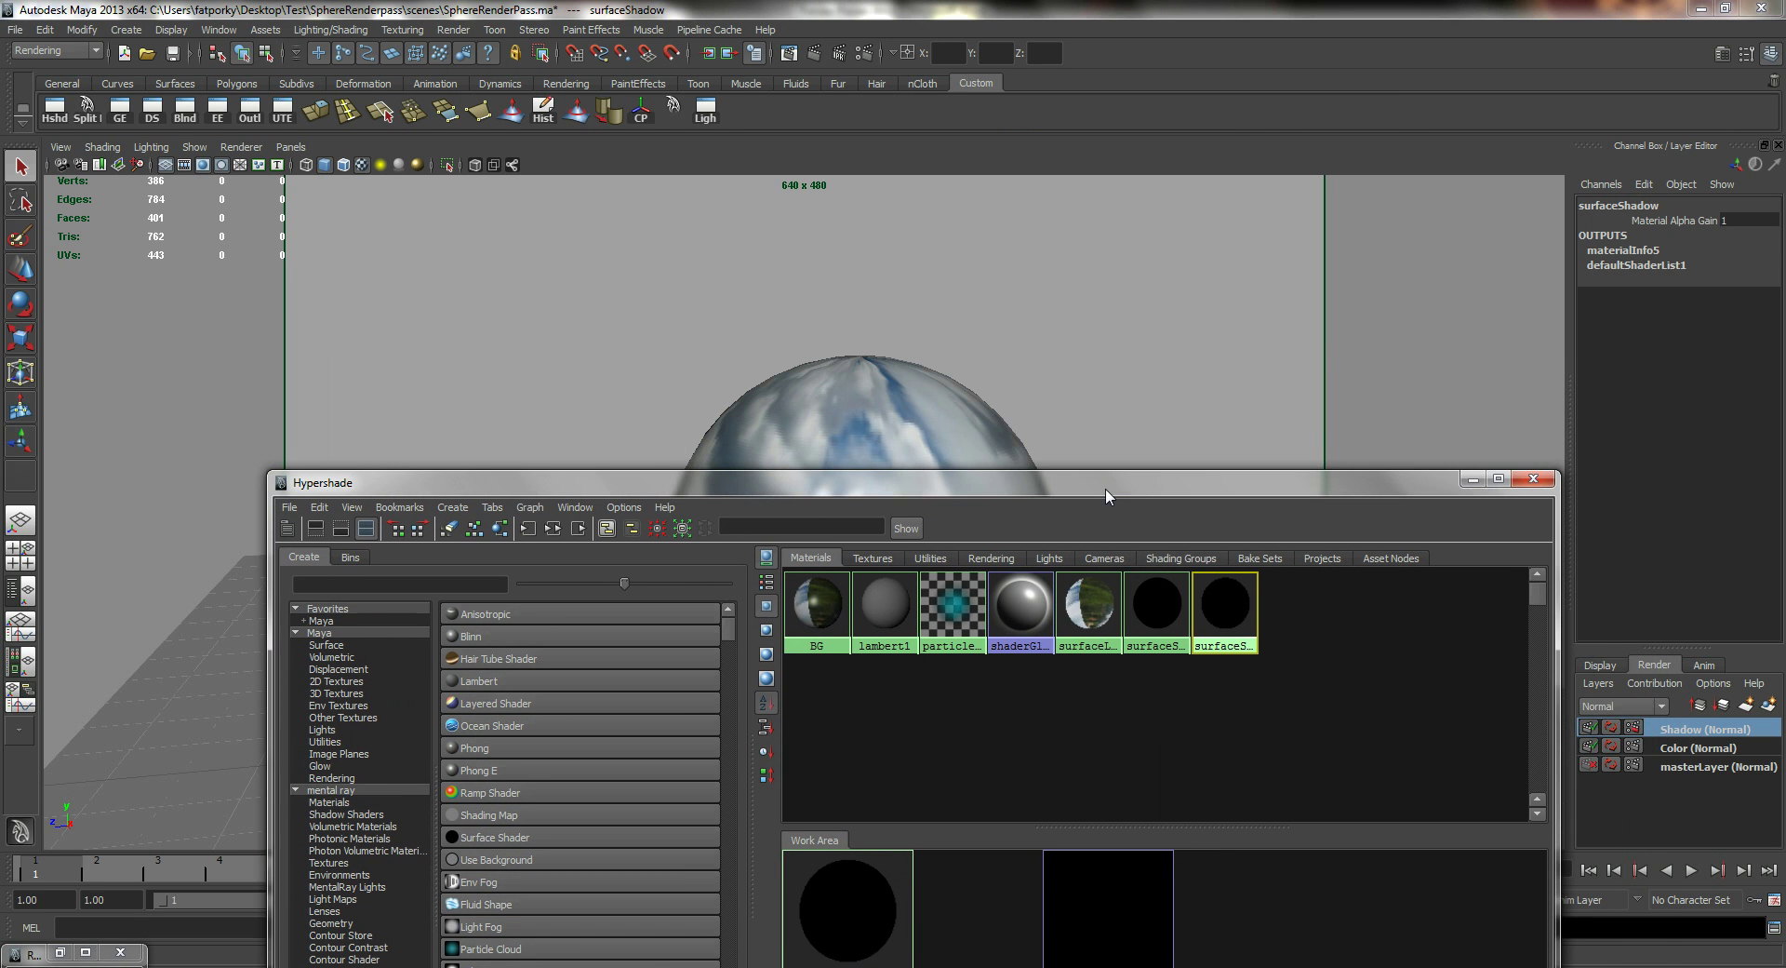
pyautogui.click(908, 399)
pyautogui.moveTo(1208, 607); pyautogui.dragTo(1221, 577, button='right')
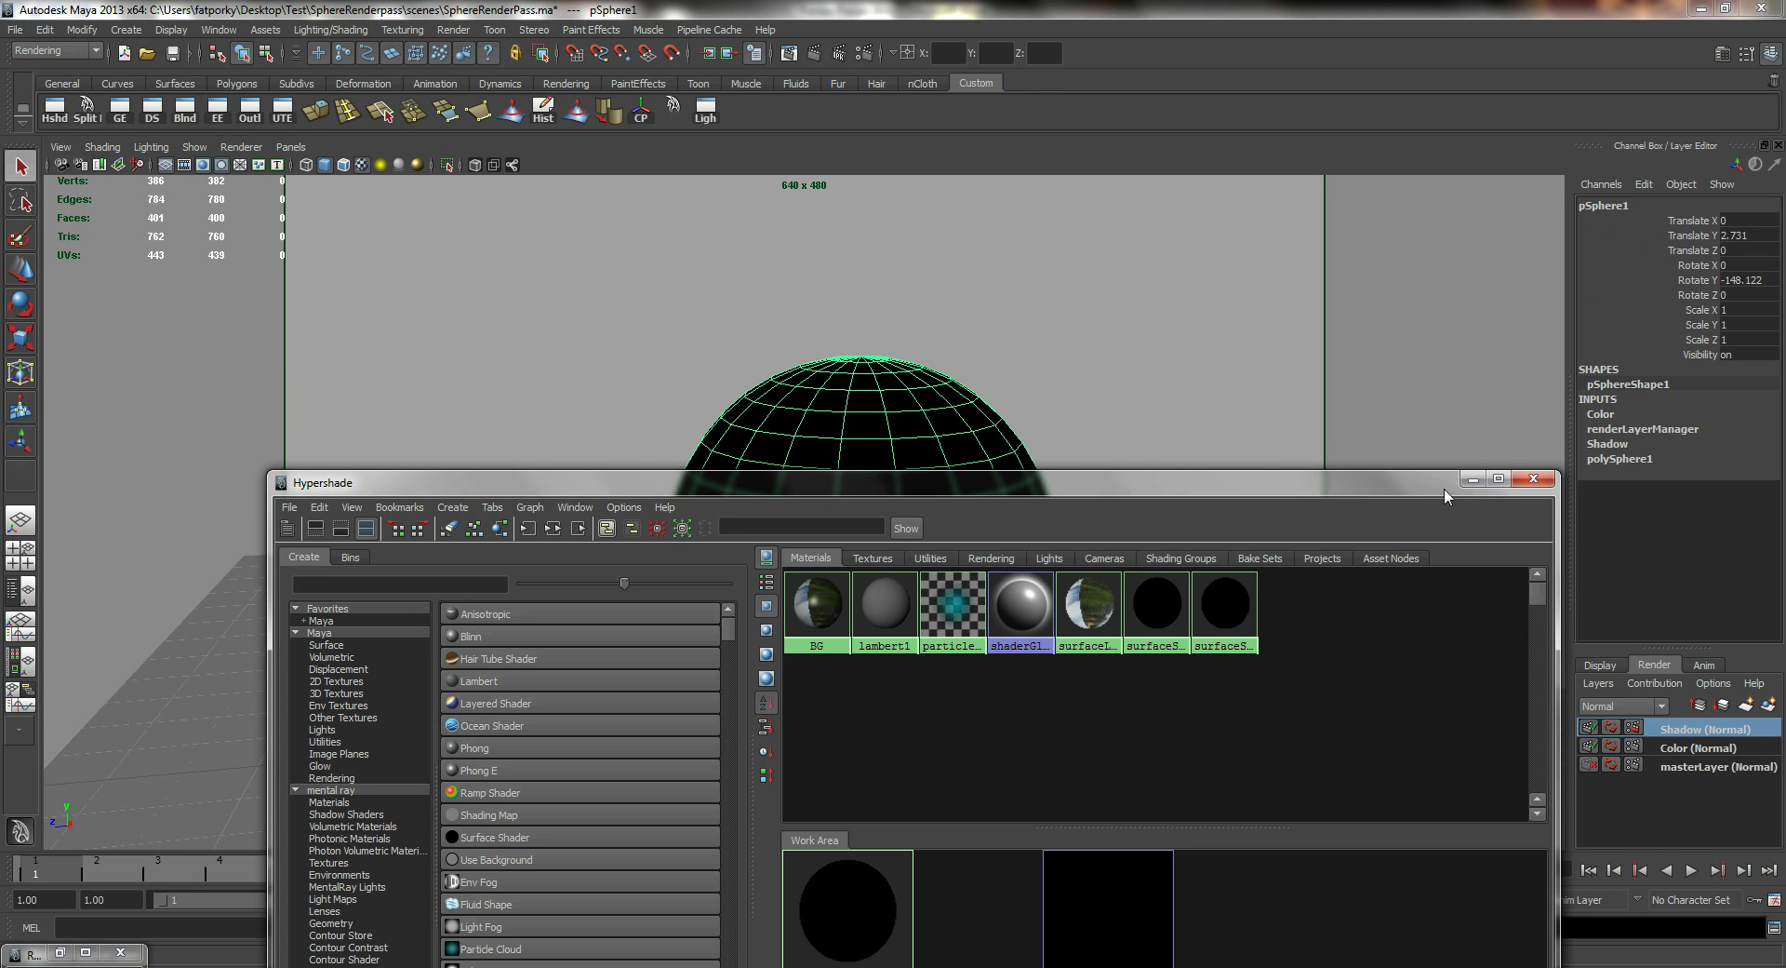
pyautogui.click(1472, 478)
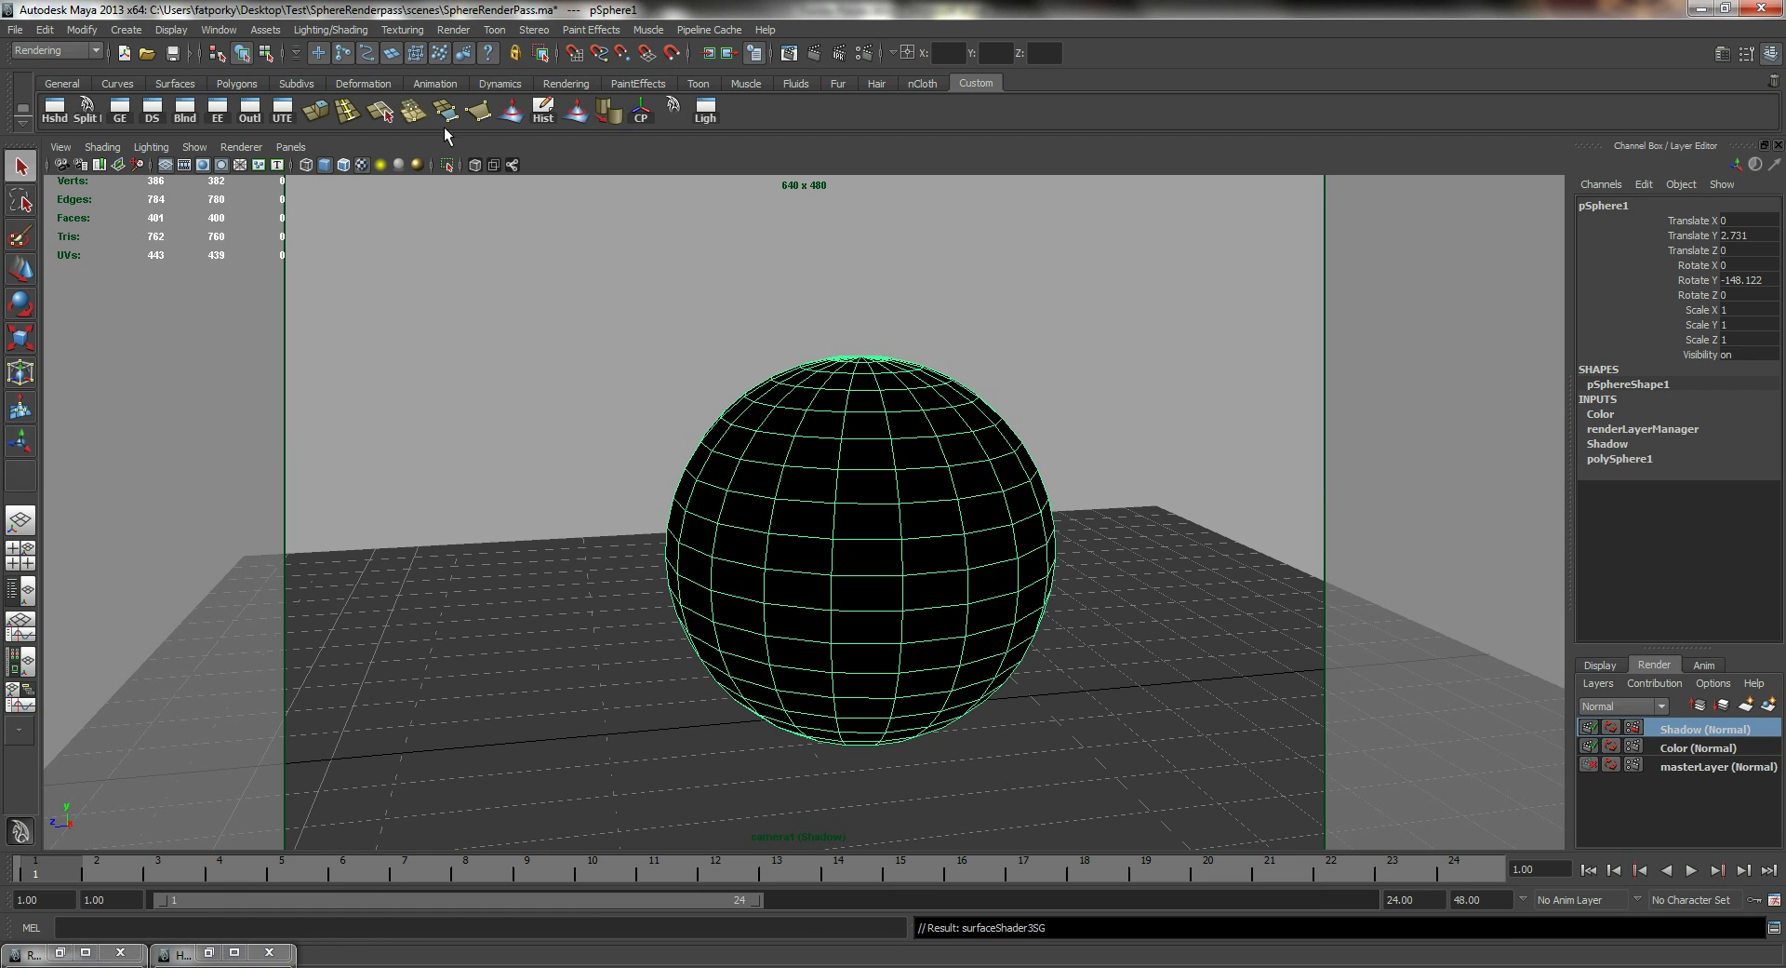
# - Render the Shadow layer again, check its alpha channel, and return the render display to the RGB channels
pyautogui.click(808, 54)
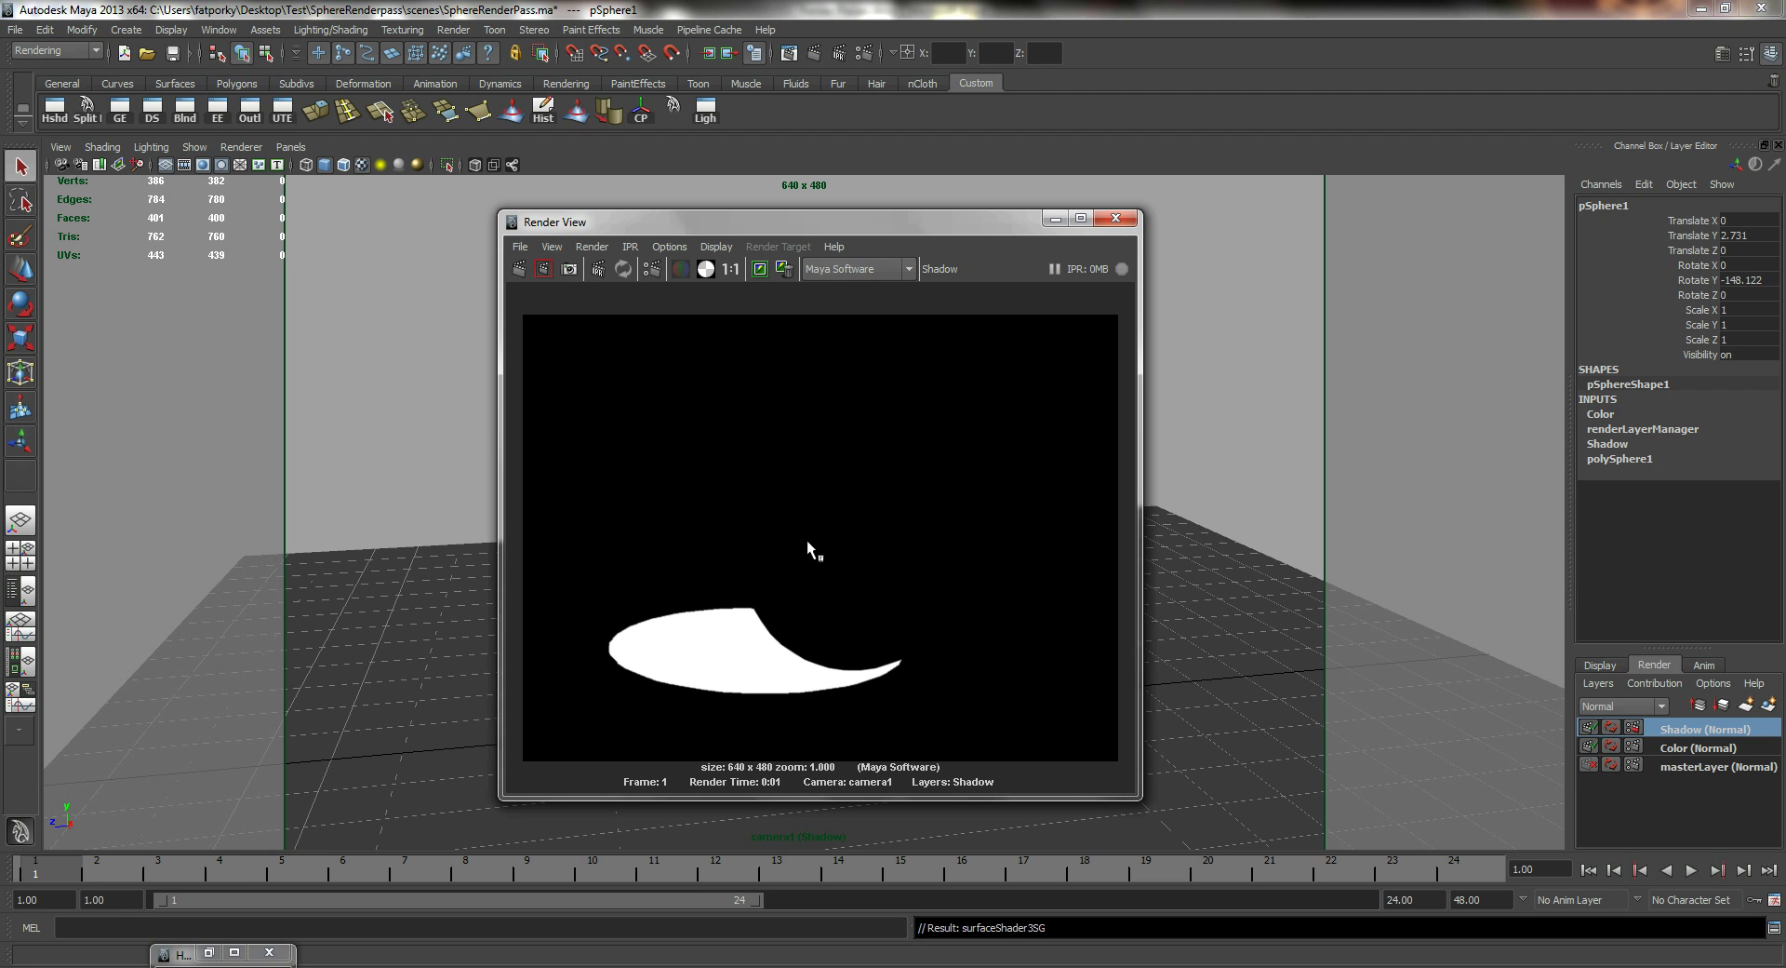
pyautogui.click(682, 269)
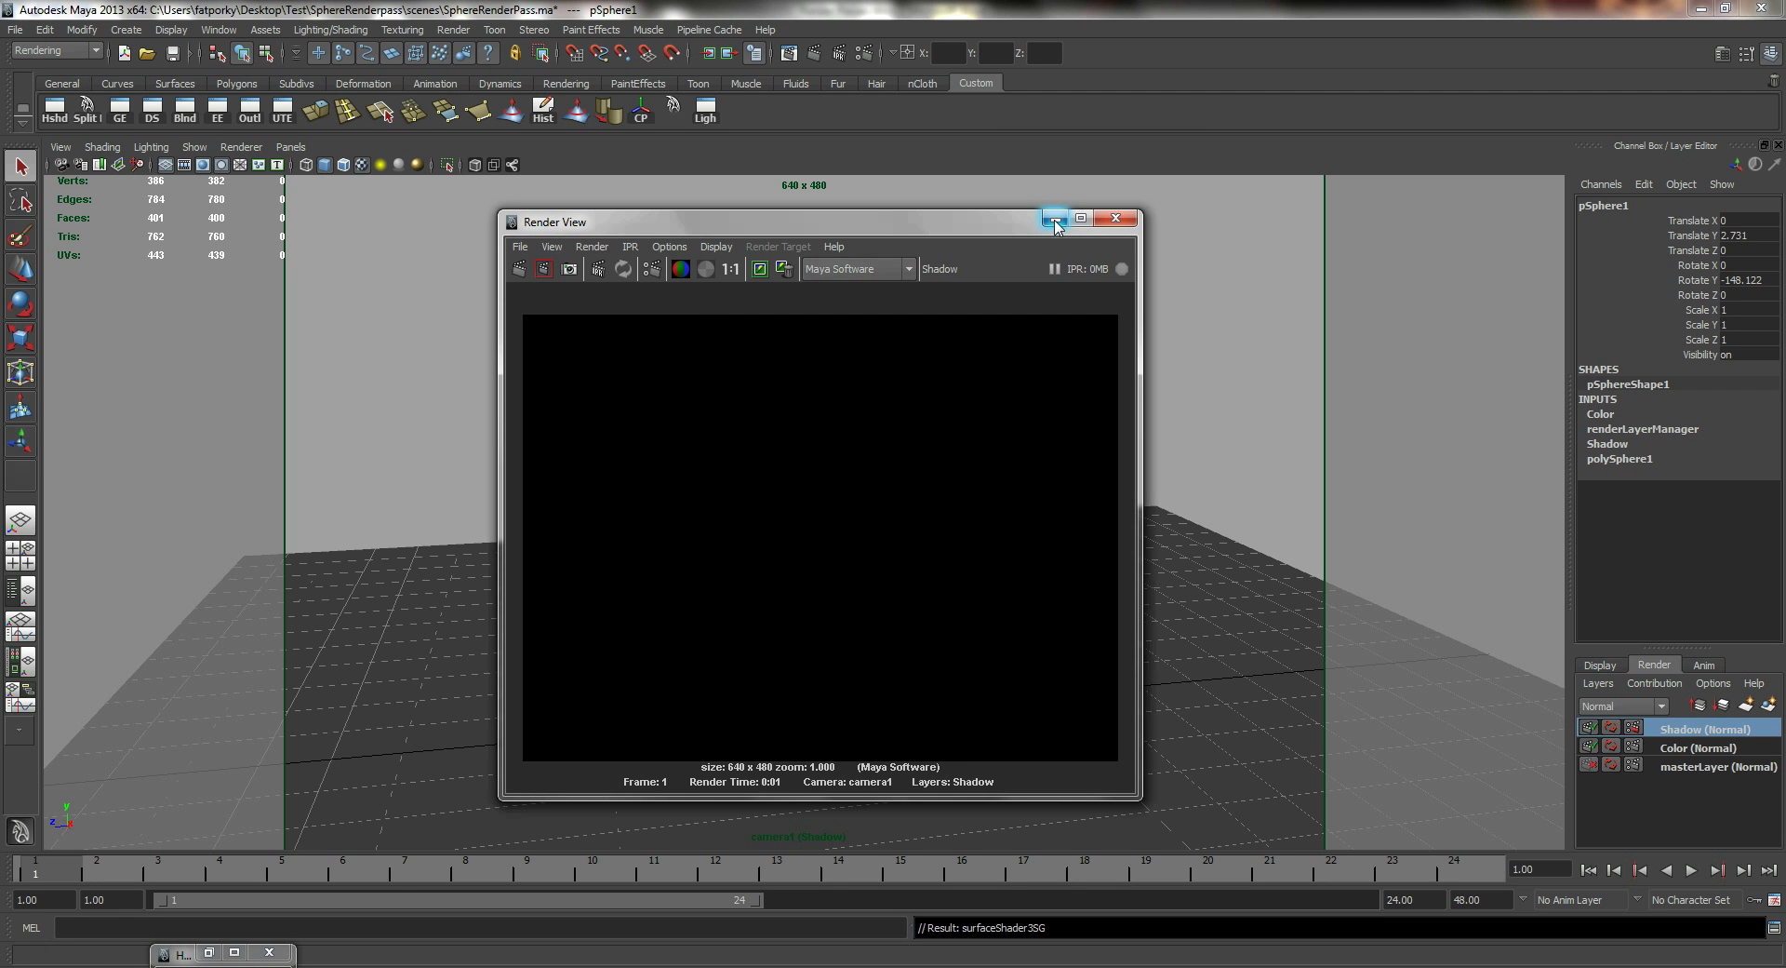
pyautogui.click(1054, 220)
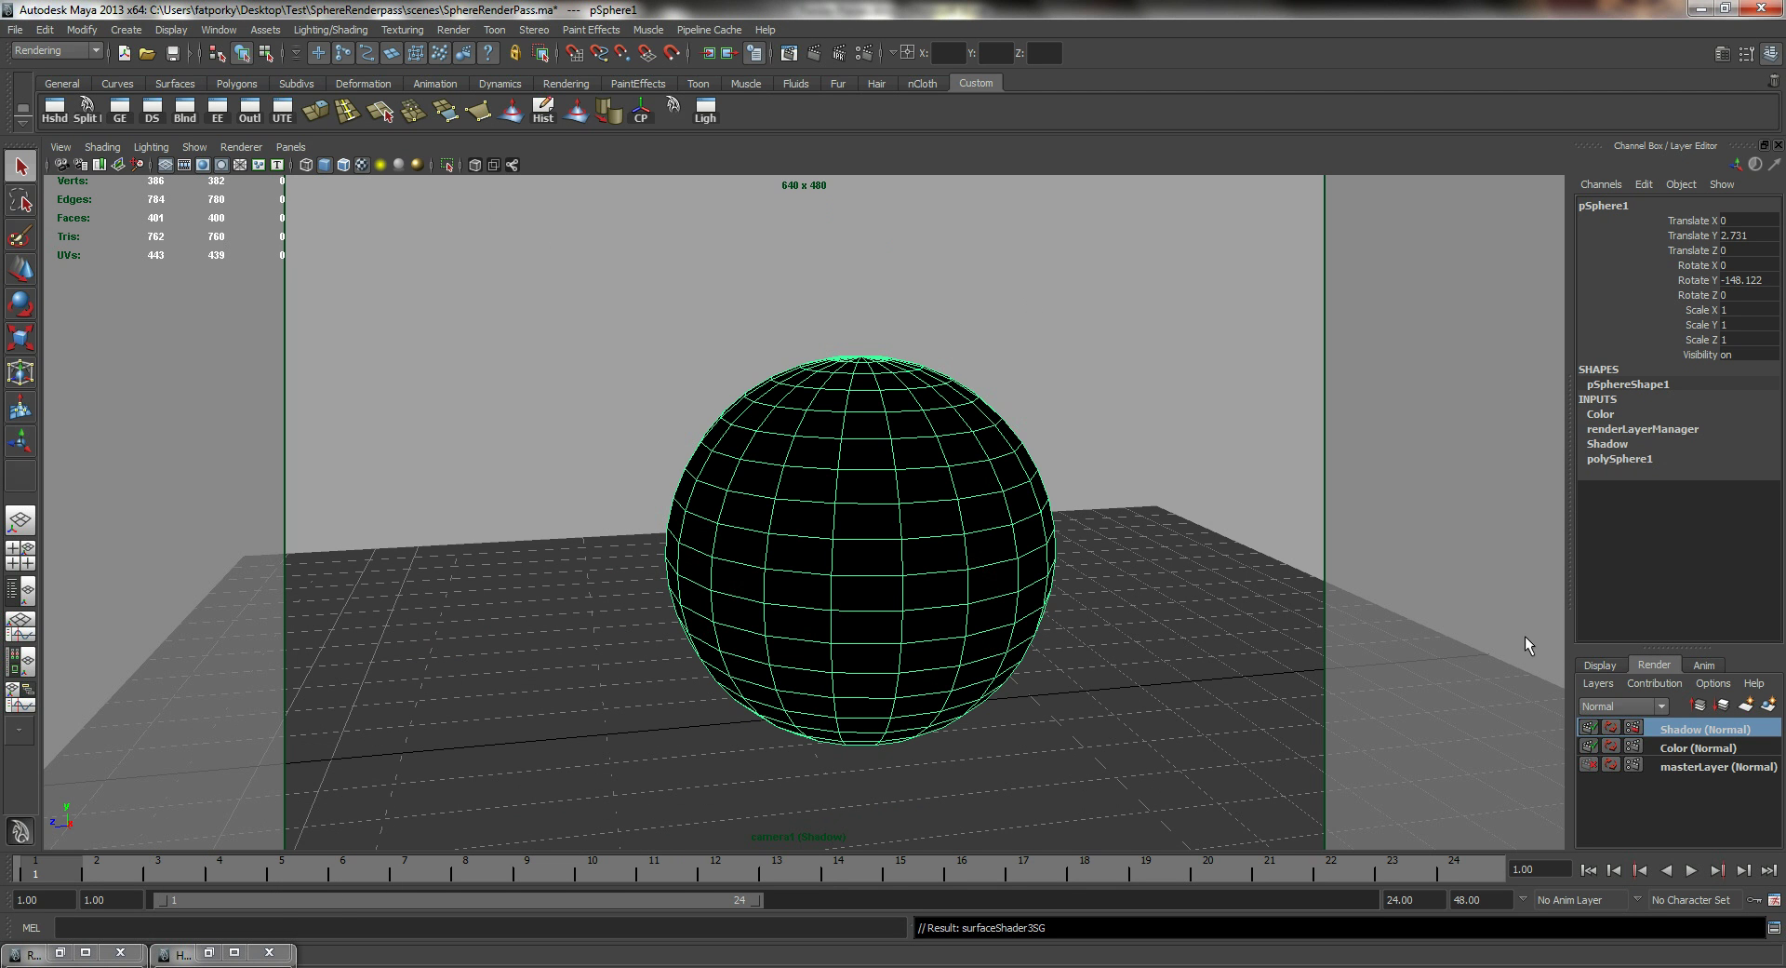
# - Create a new render layer from the sphere and ground plane of the masterLayer and name it Occlusion
pyautogui.click(1694, 767)
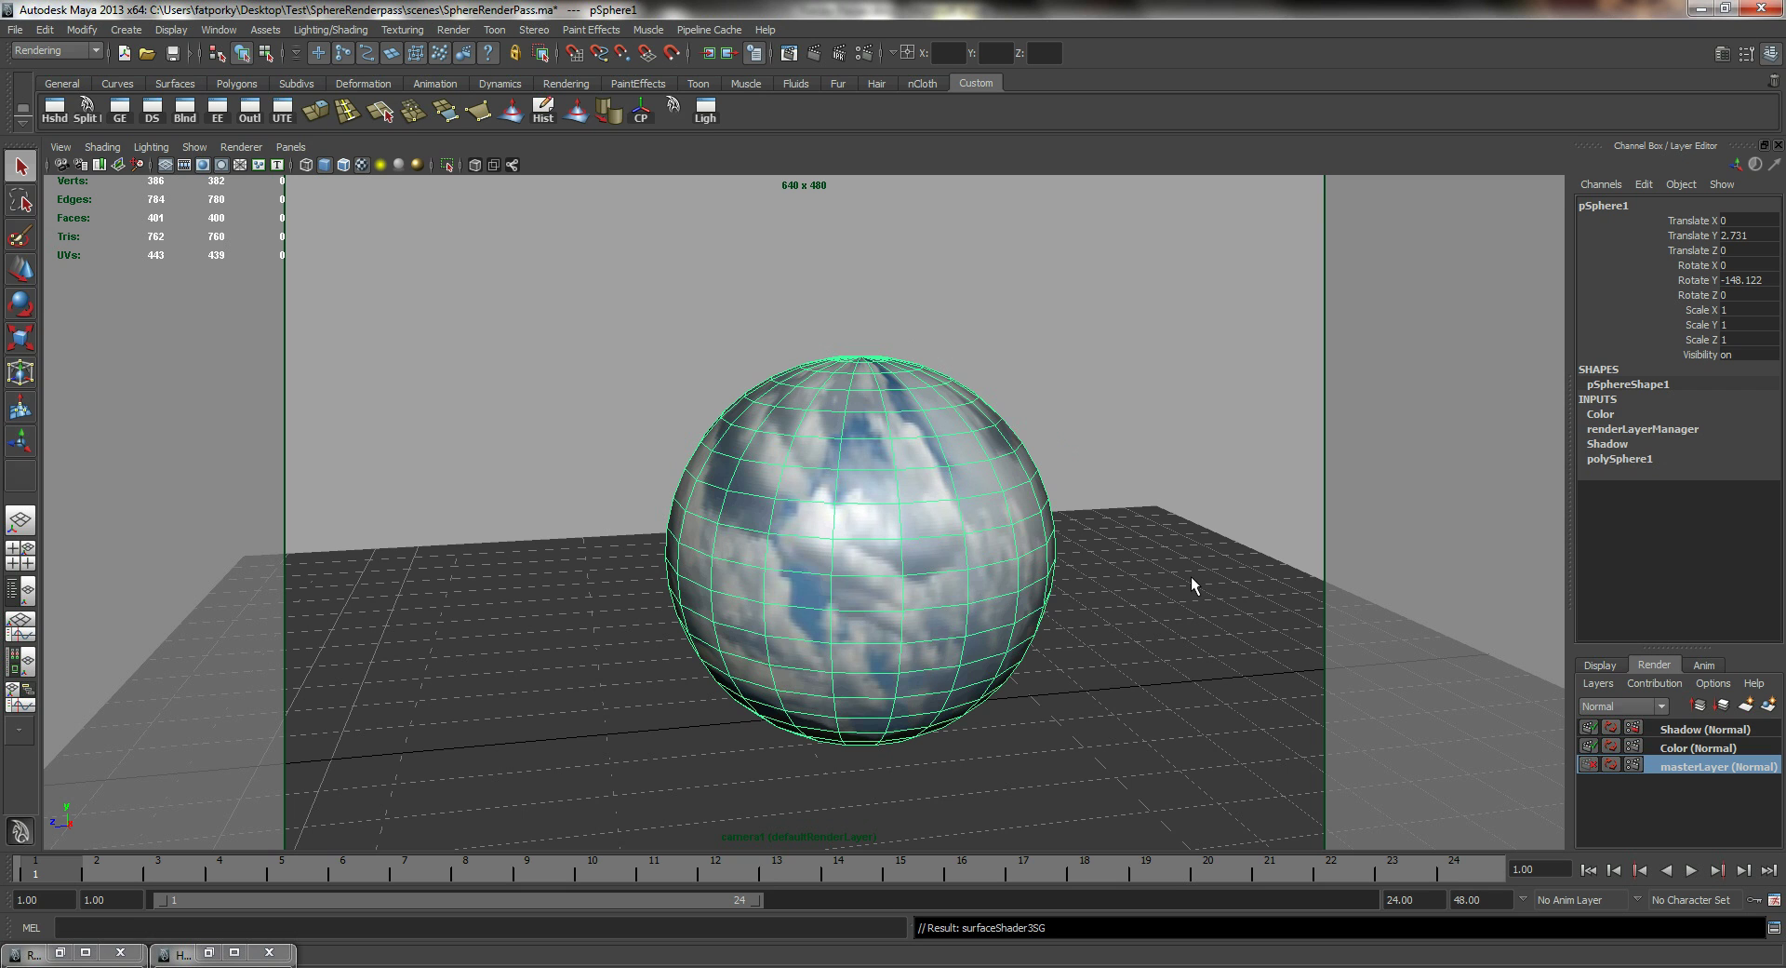
pyautogui.click(1181, 606)
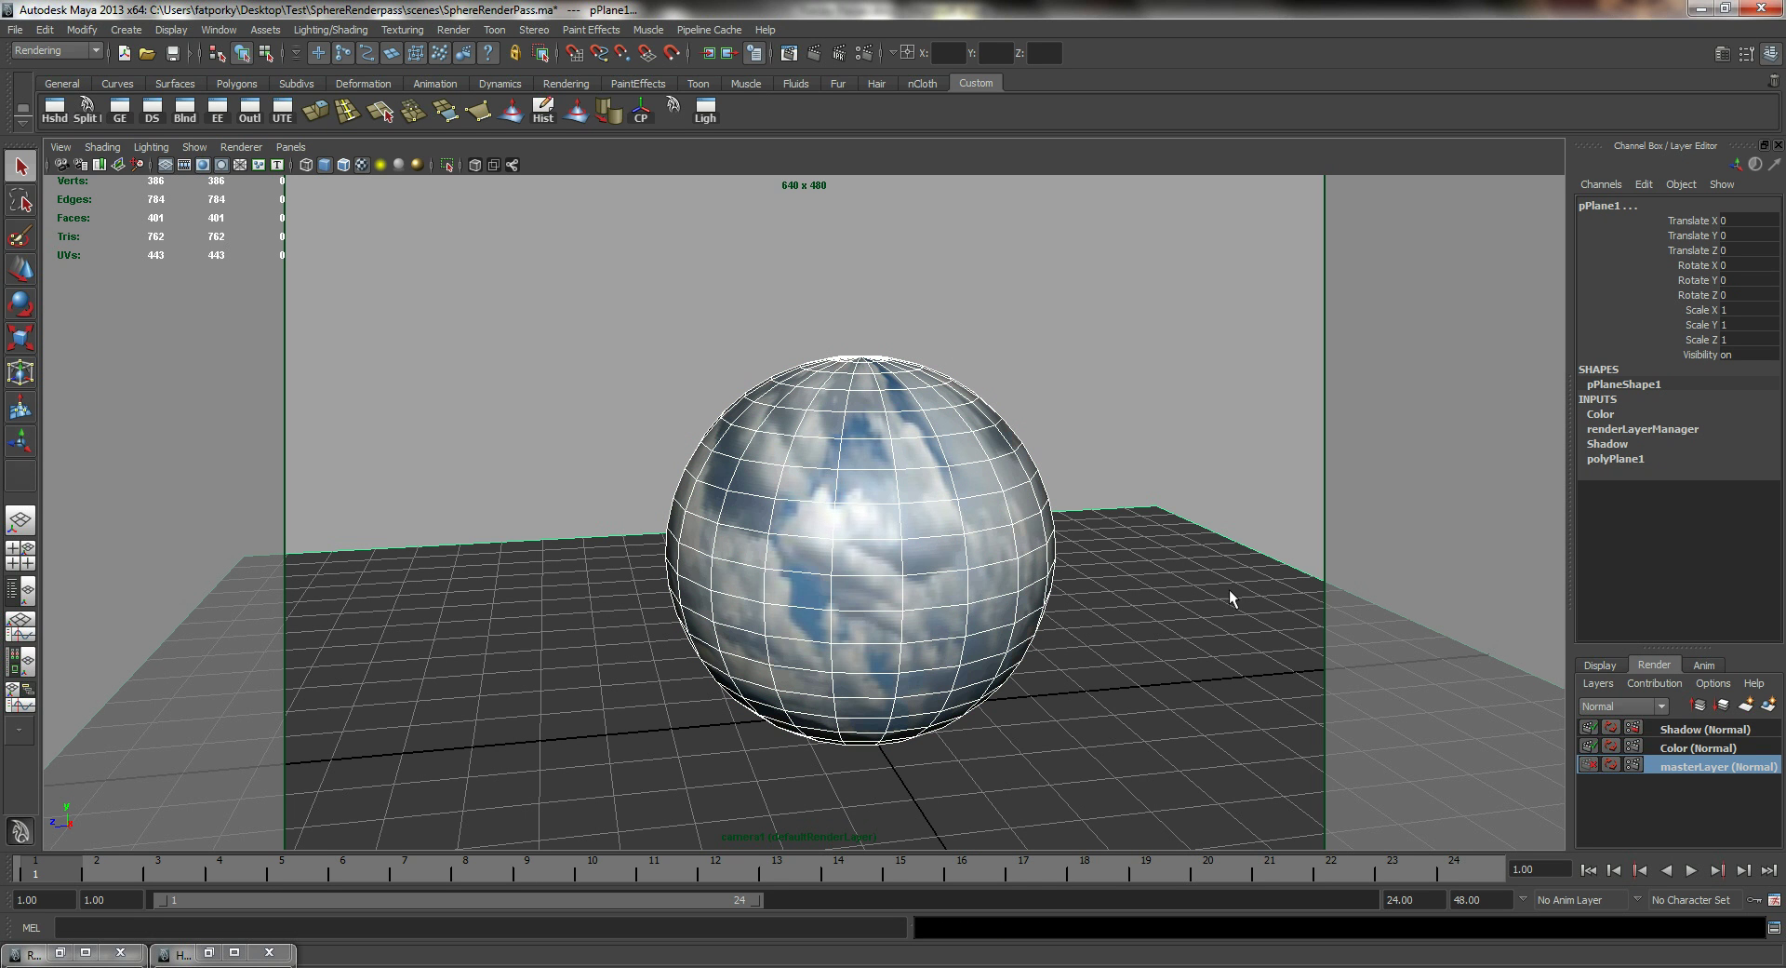
pyautogui.click(1608, 684)
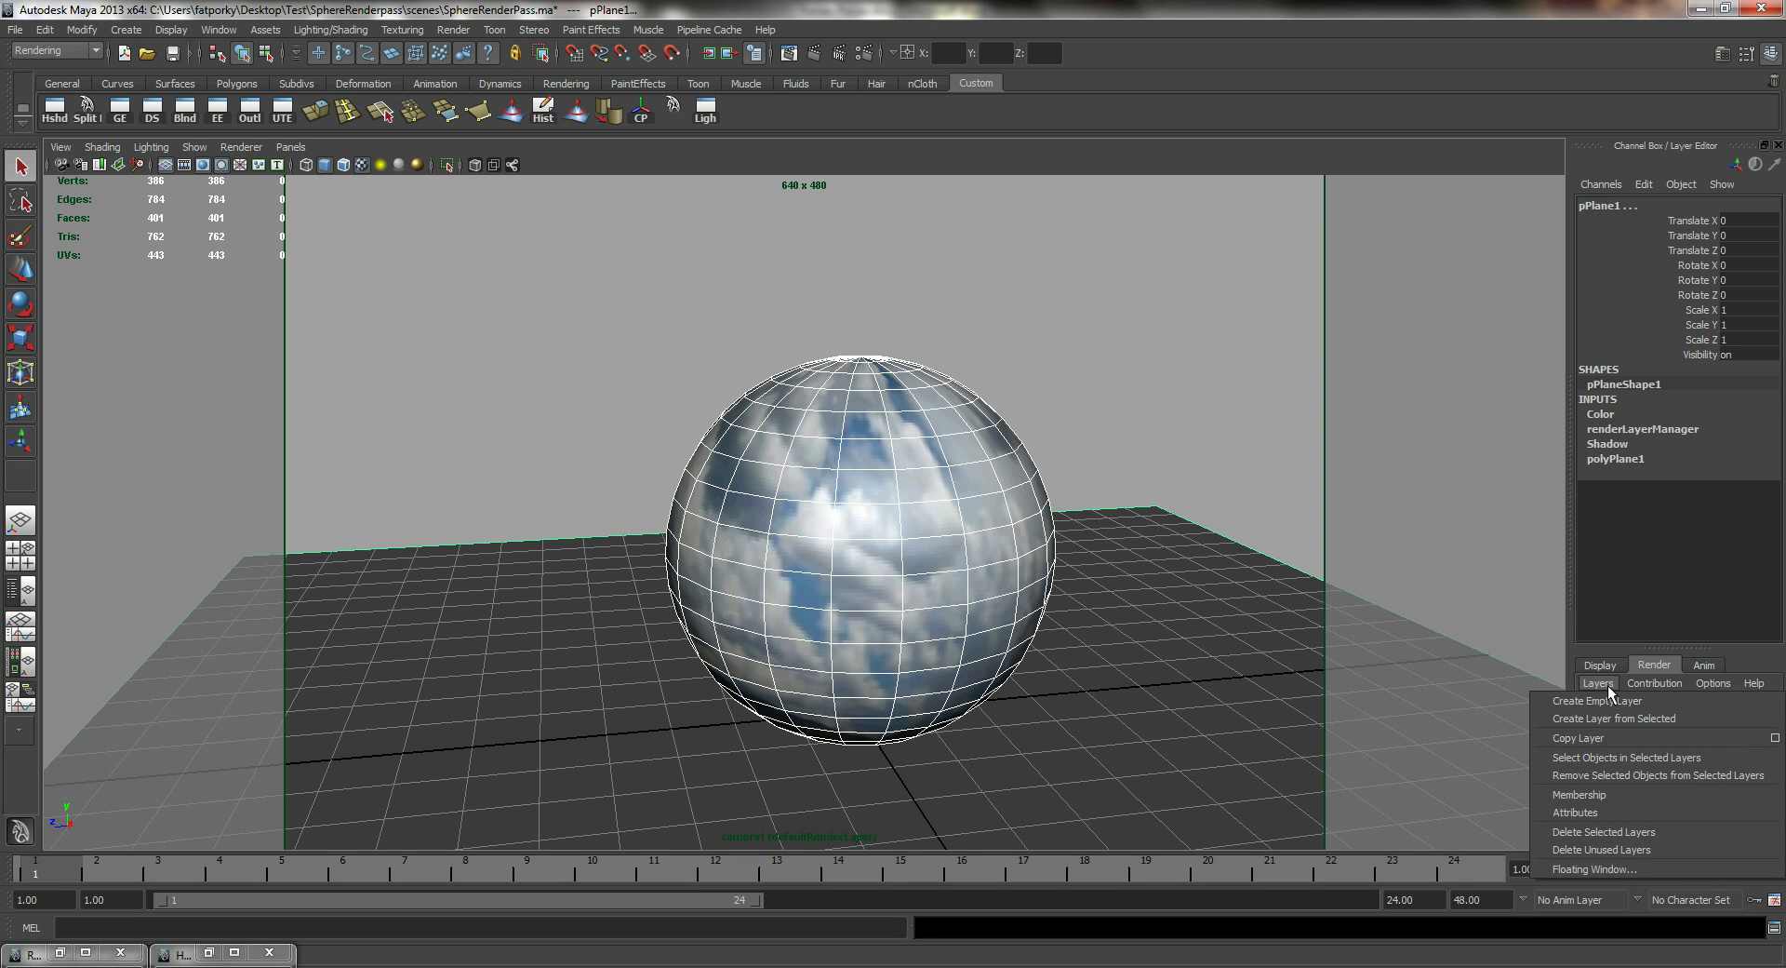
pyautogui.click(1635, 720)
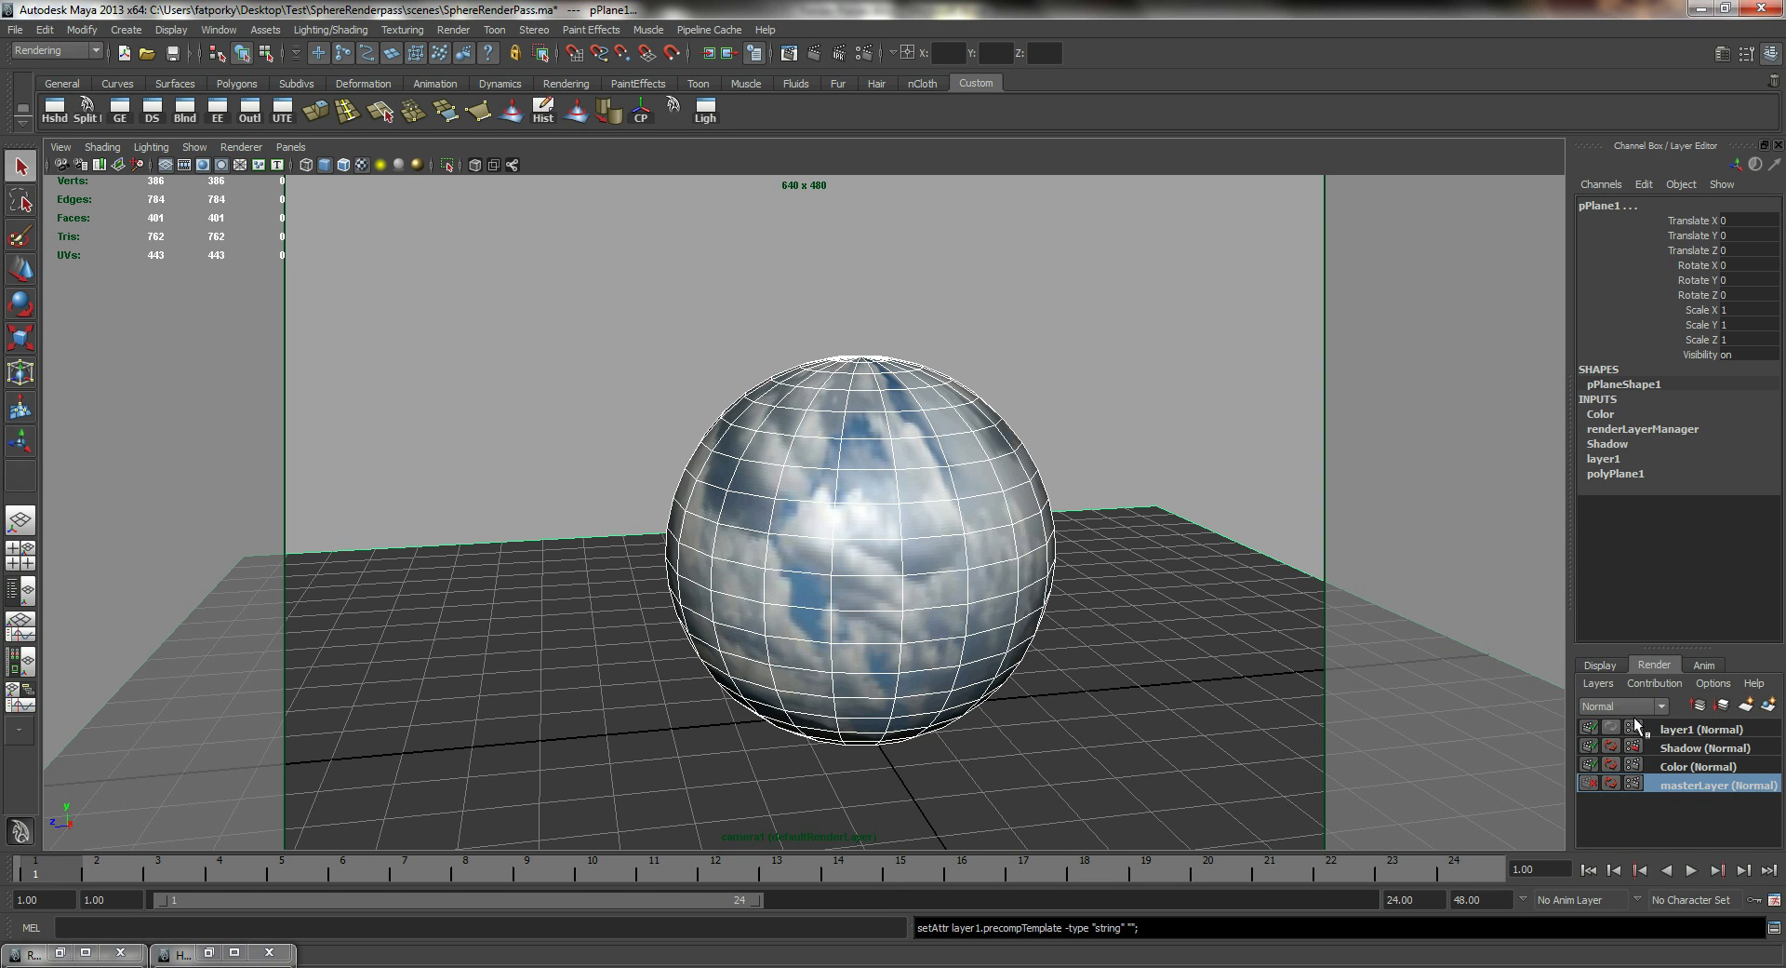
pyautogui.doubleClick(1710, 729)
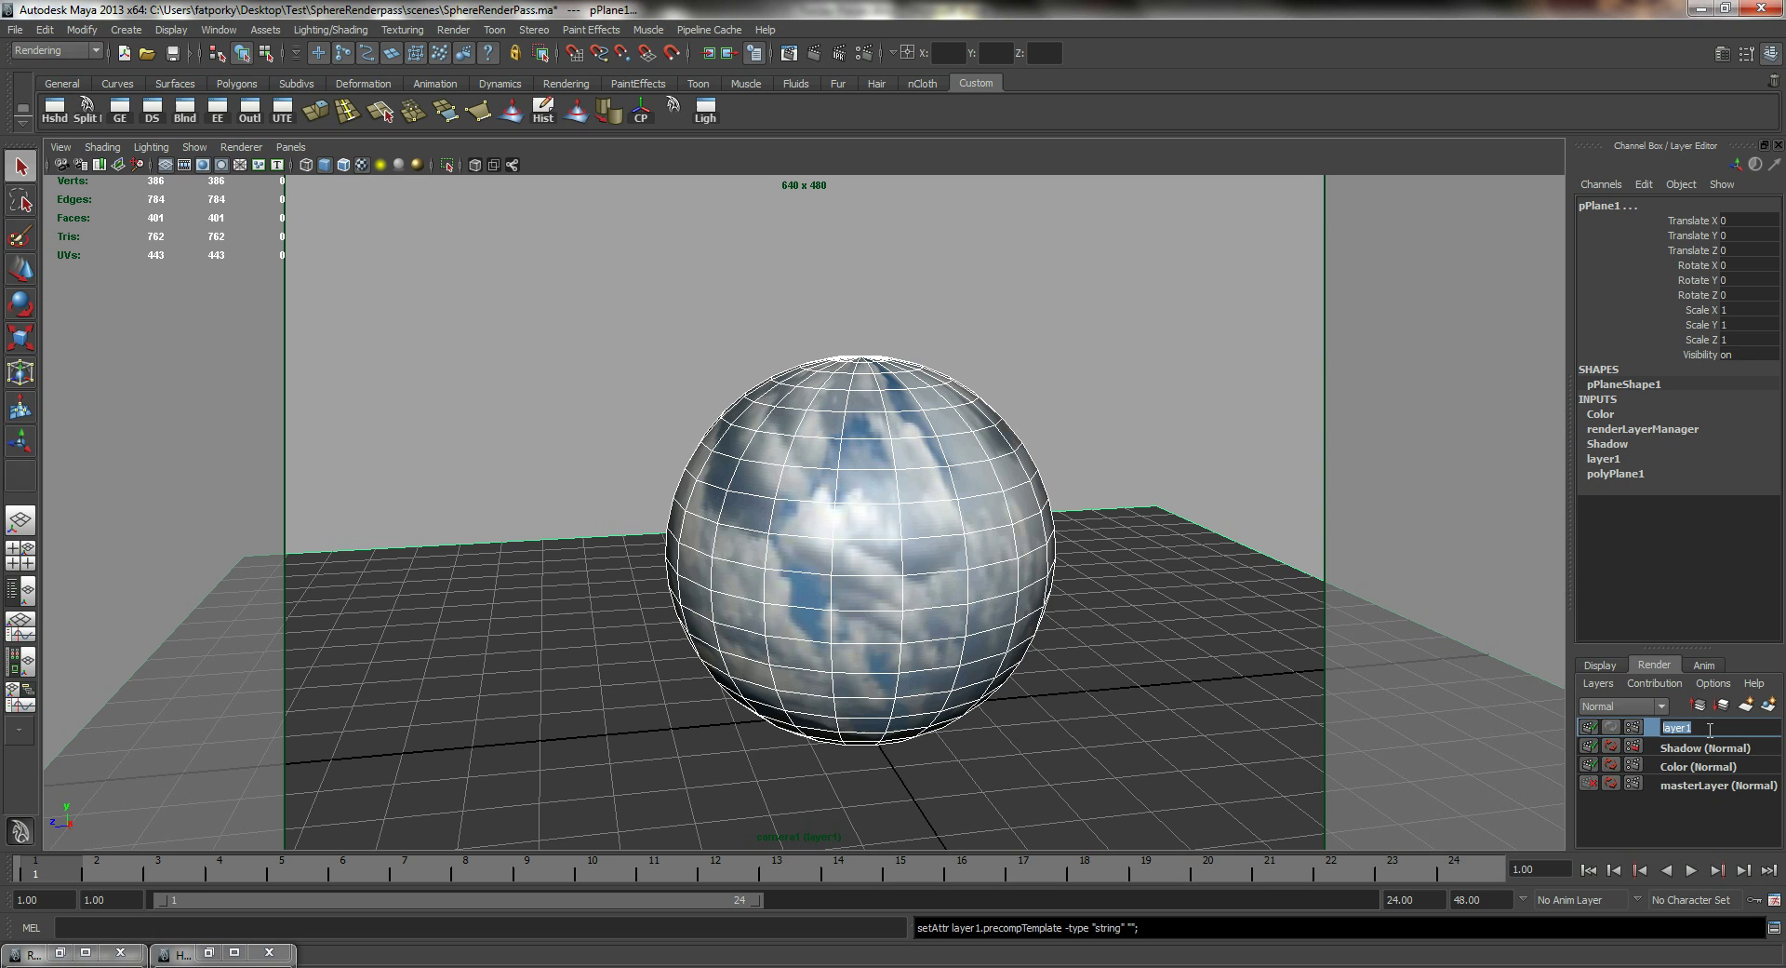
pyautogui.write('Occlusion')
pyautogui.press('Return')
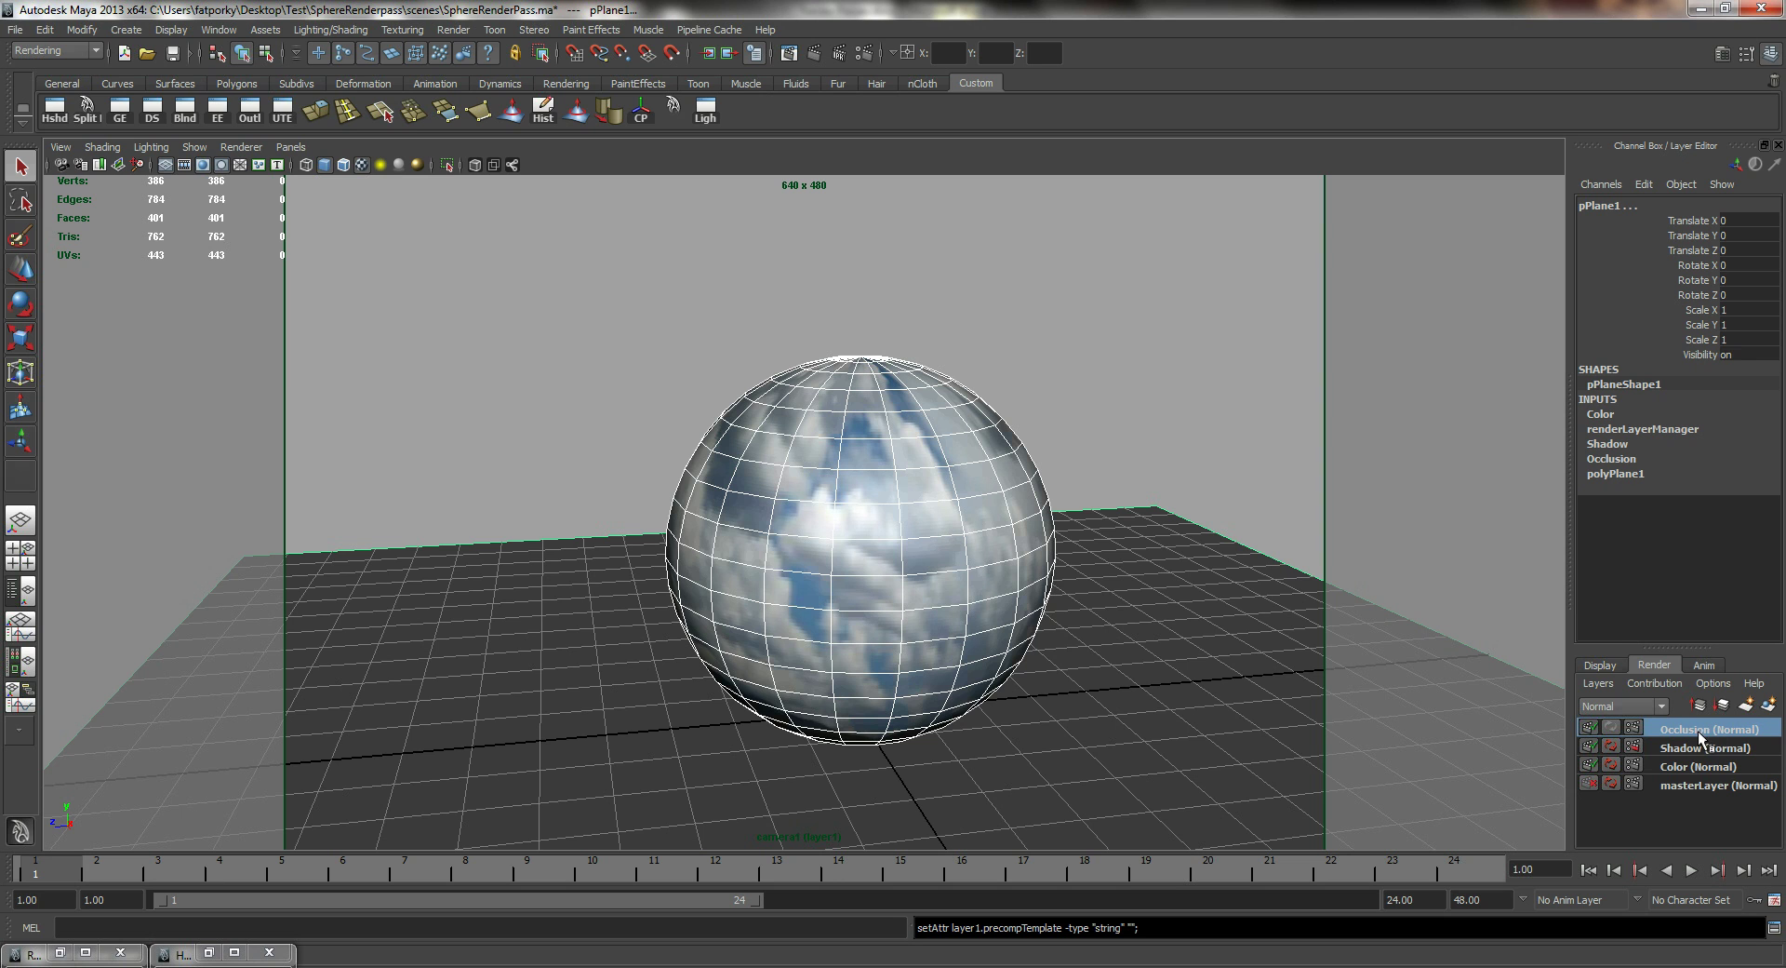
# - Apply the Occlusion preset to the Occlusion render layer and test-render the layer
pyautogui.rightClick(1697, 727)
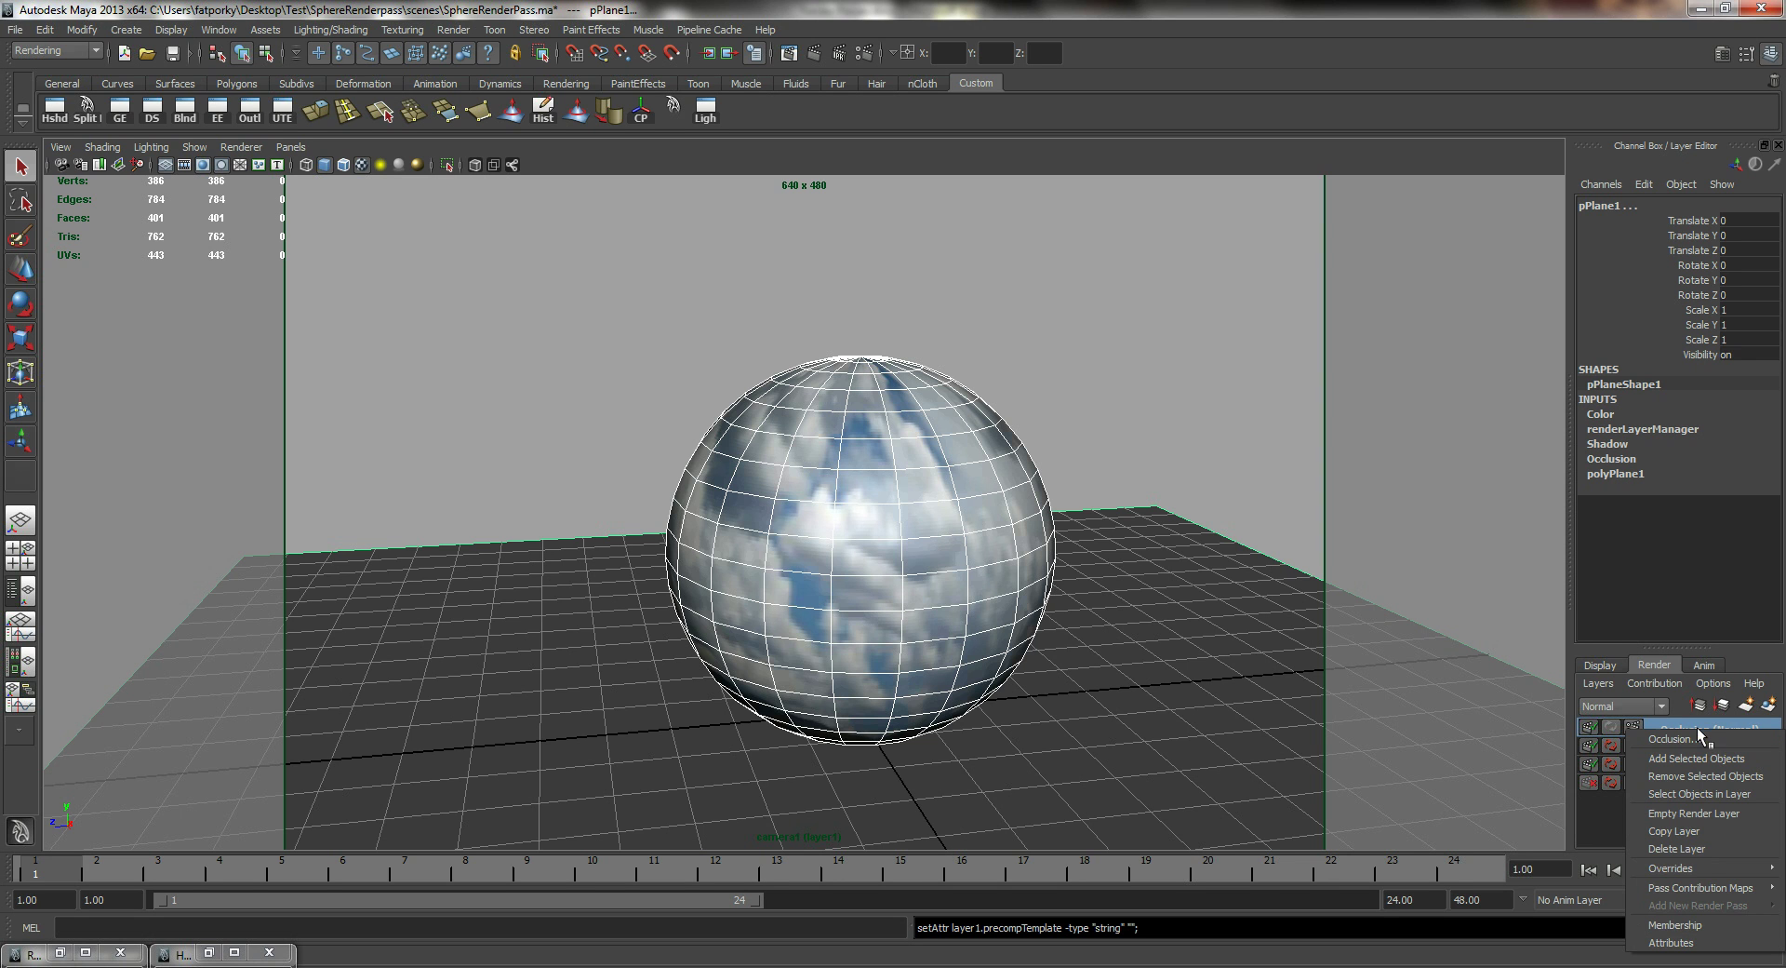
pyautogui.click(1672, 943)
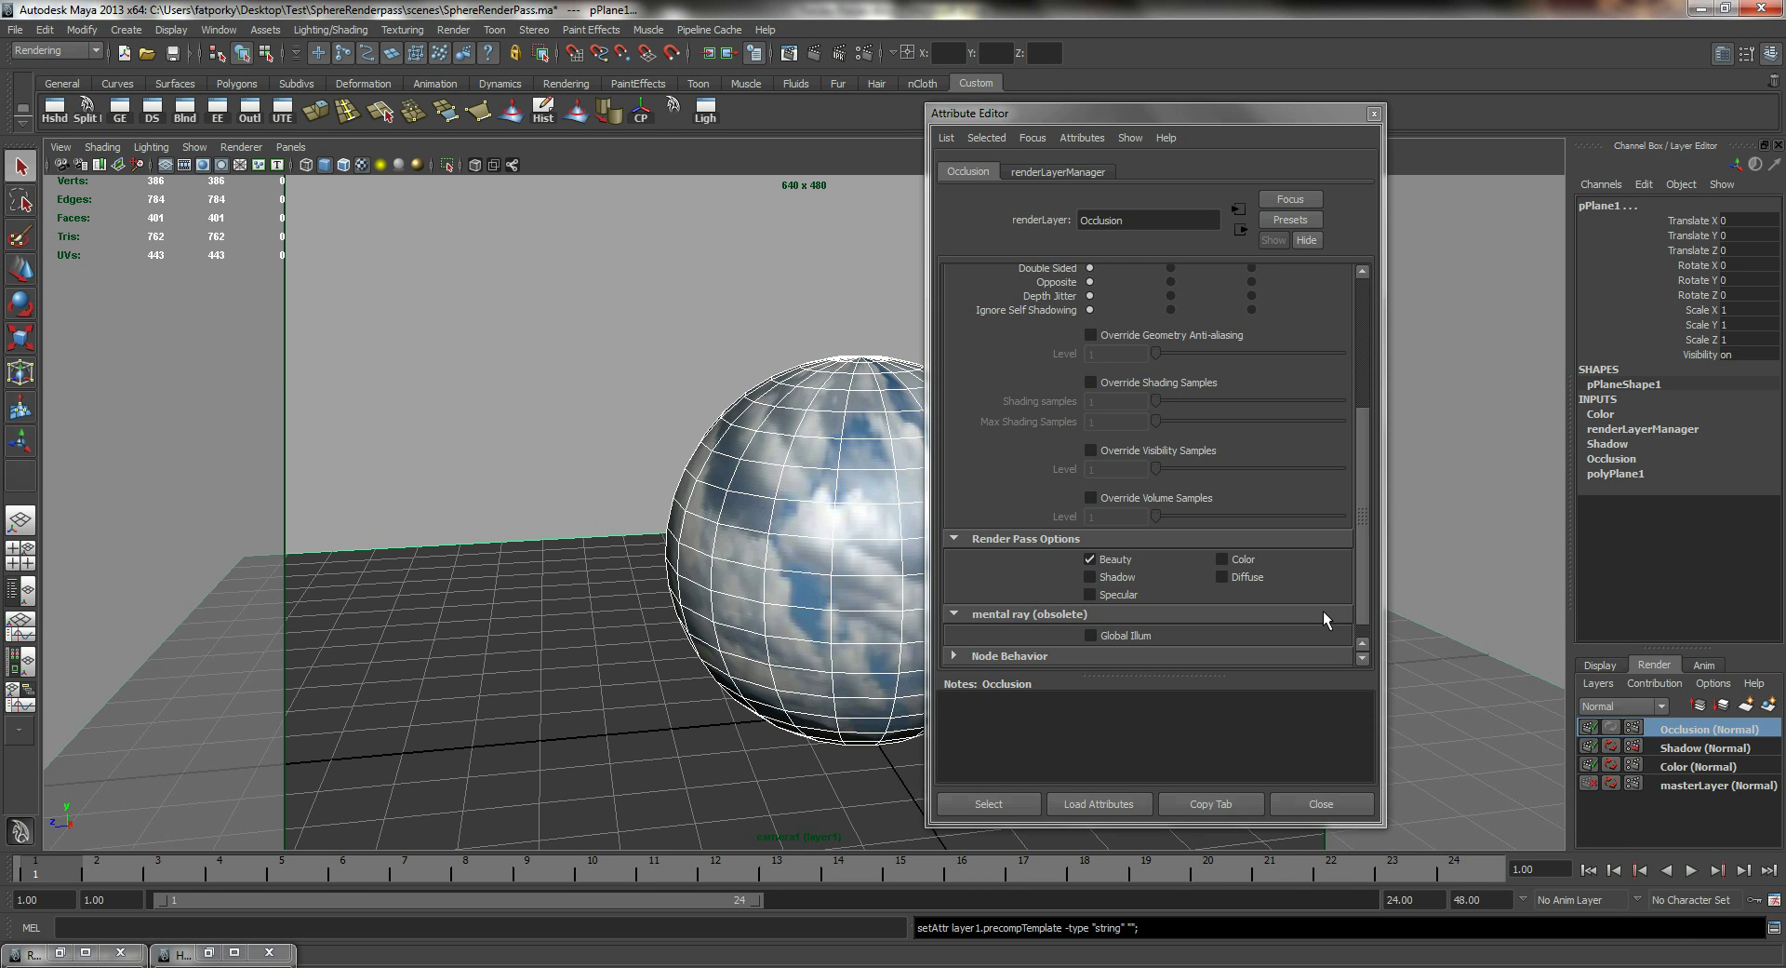
pyautogui.click(1298, 220)
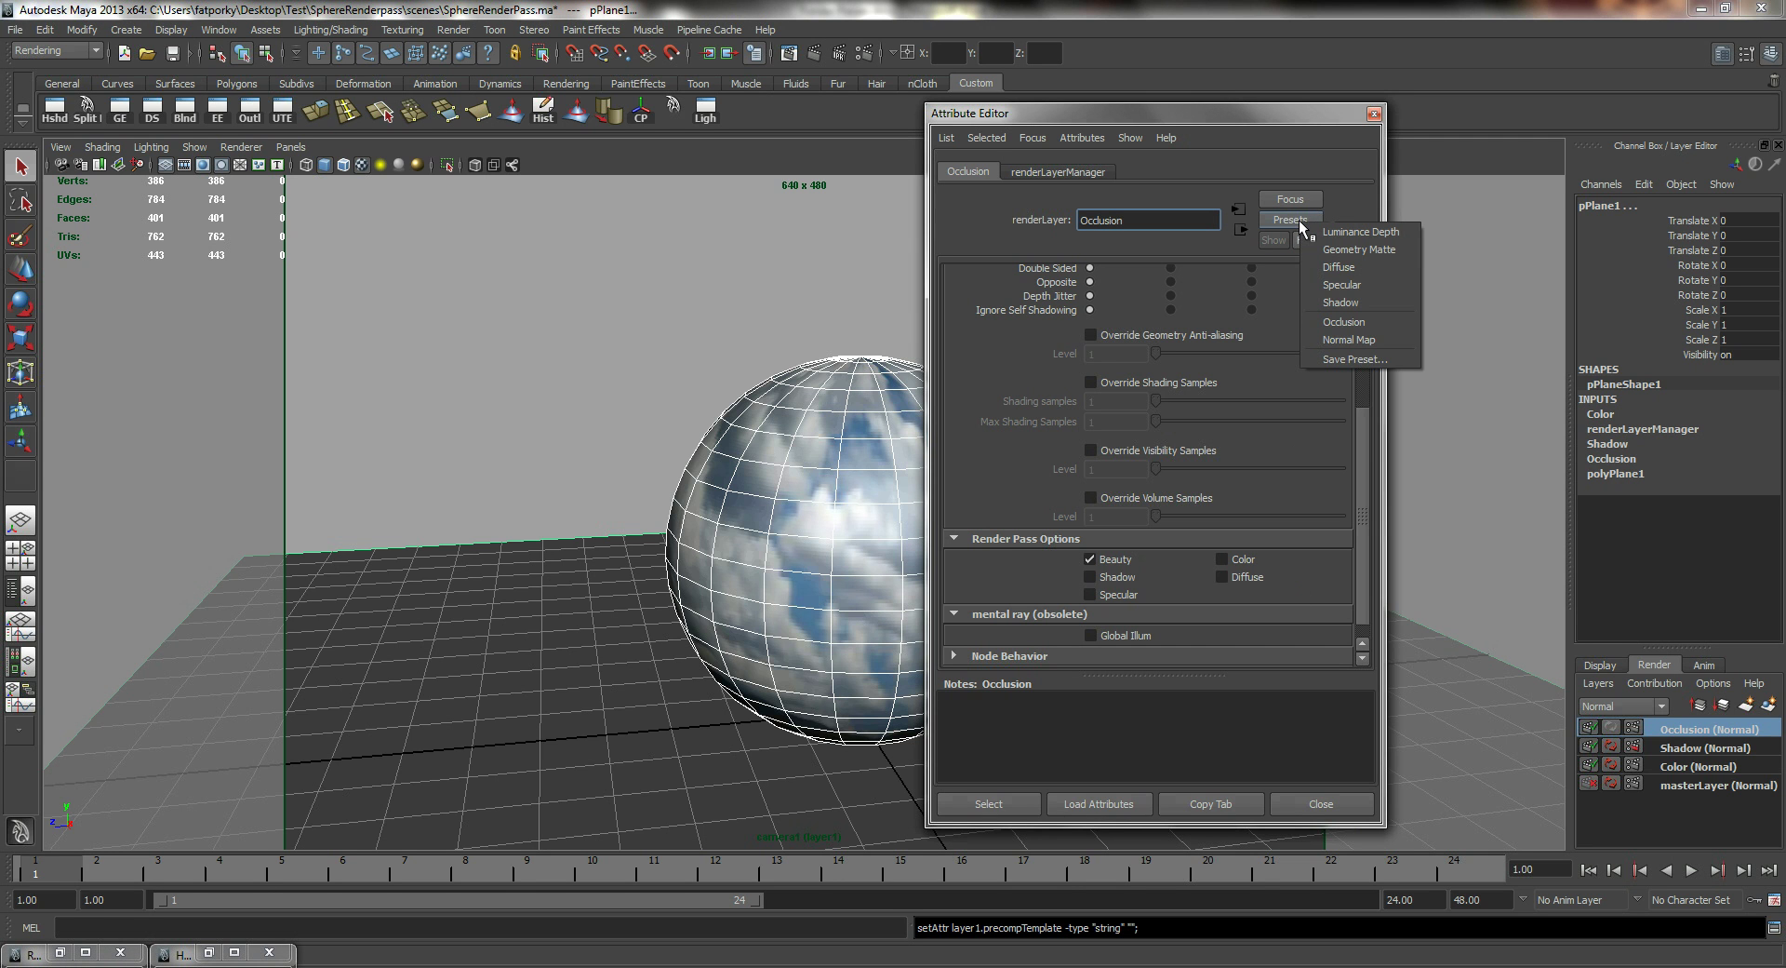
pyautogui.click(1374, 323)
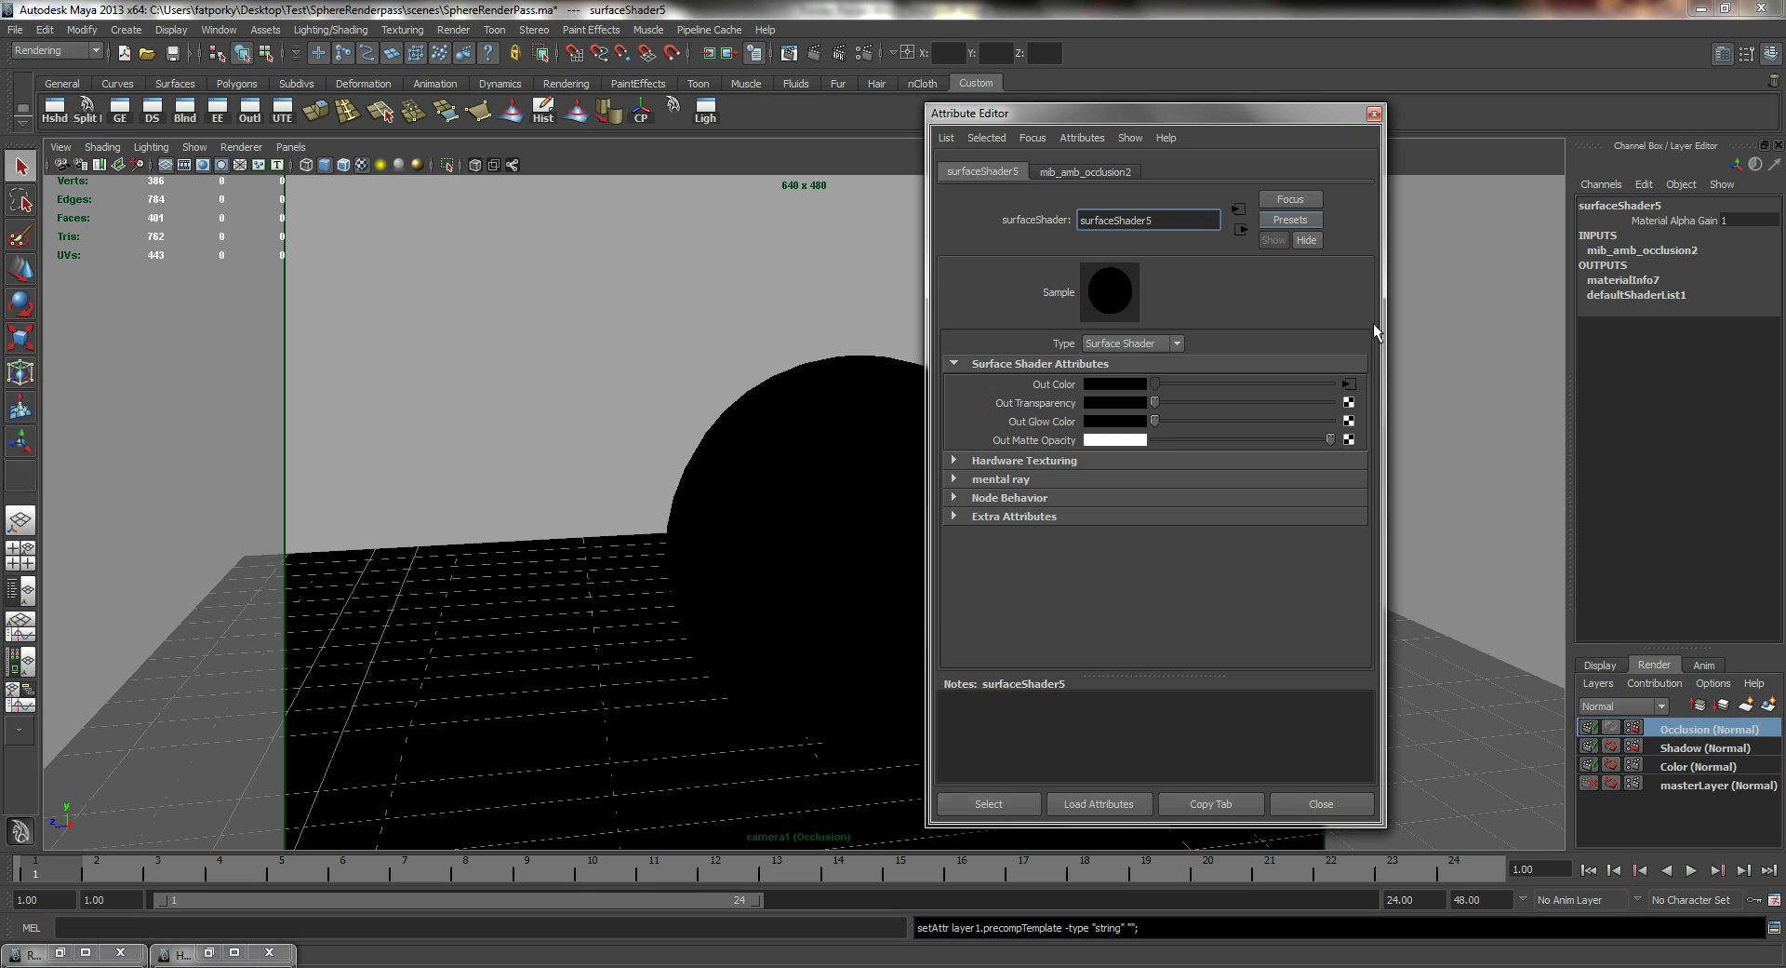
pyautogui.click(1373, 113)
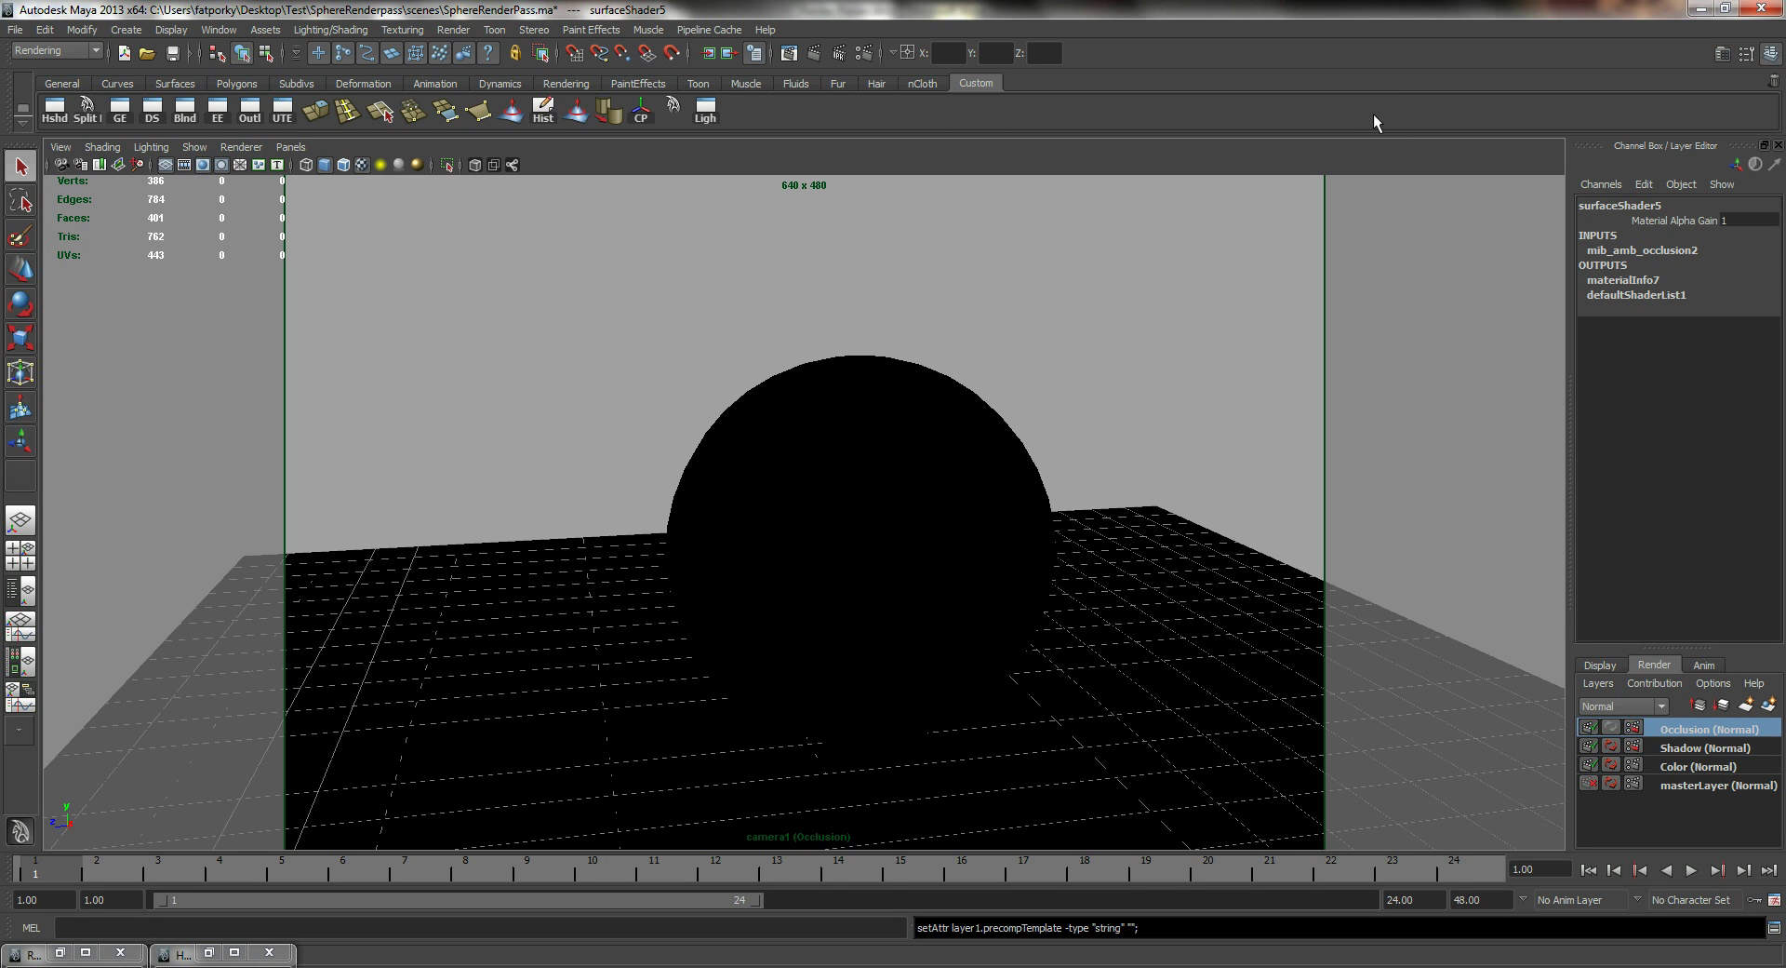
pyautogui.click(811, 52)
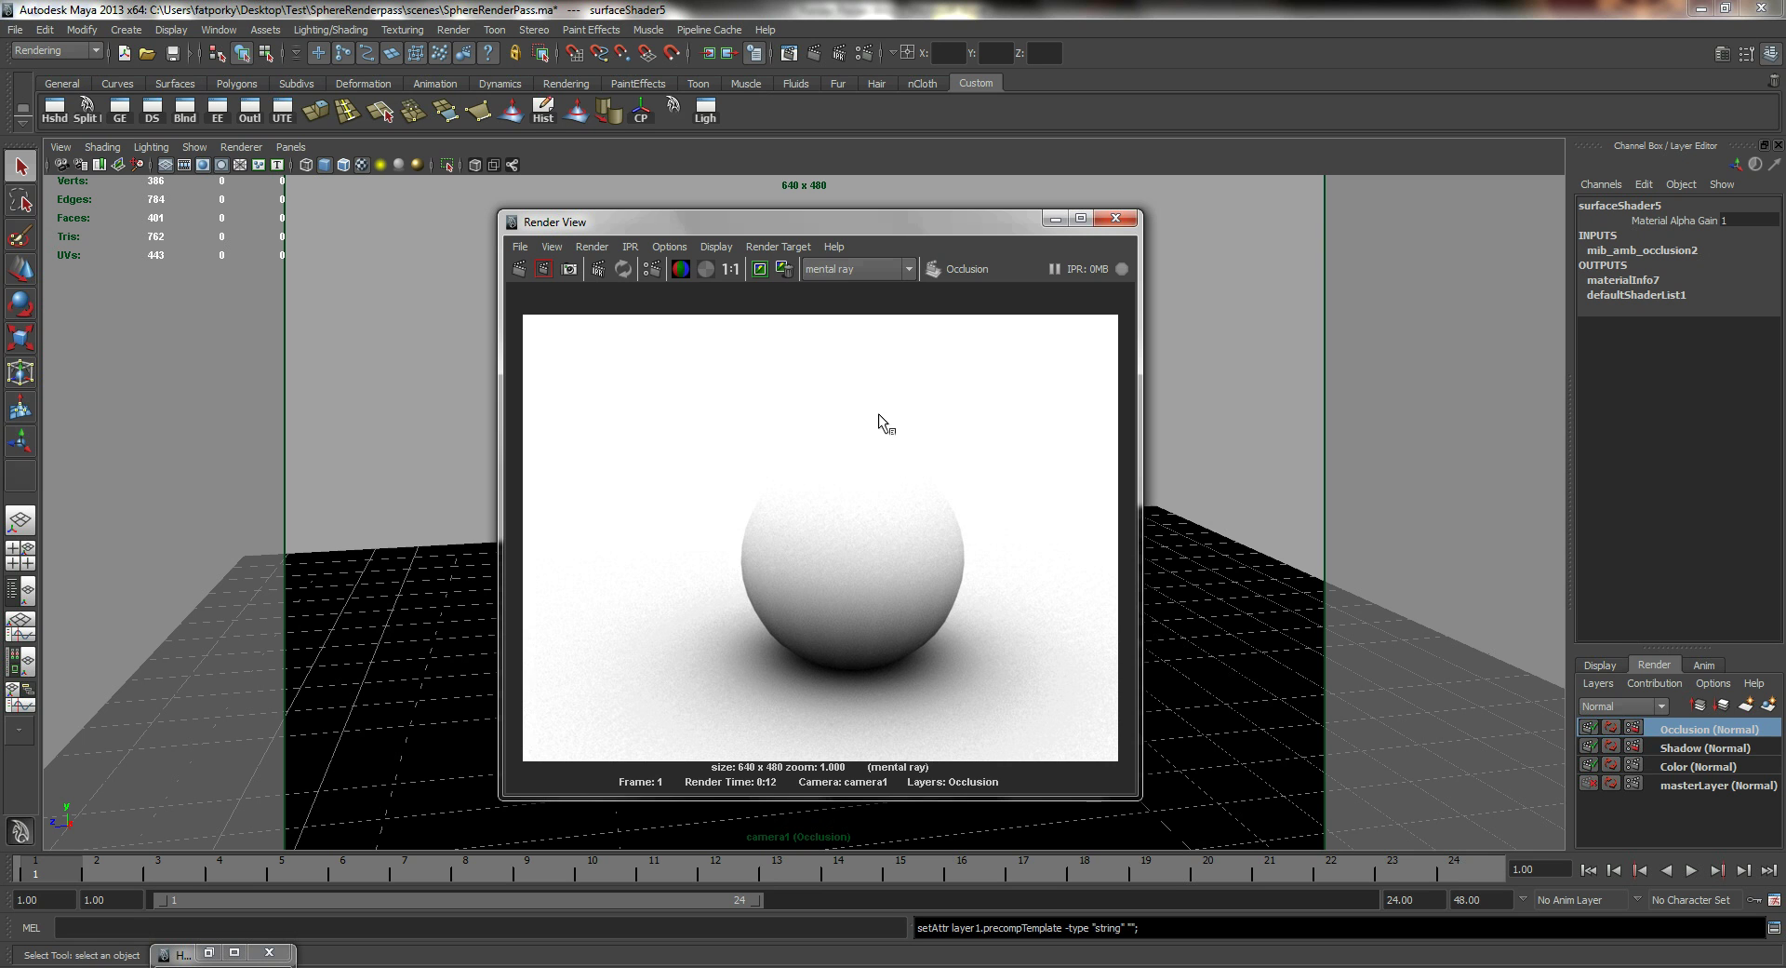
pyautogui.click(1115, 218)
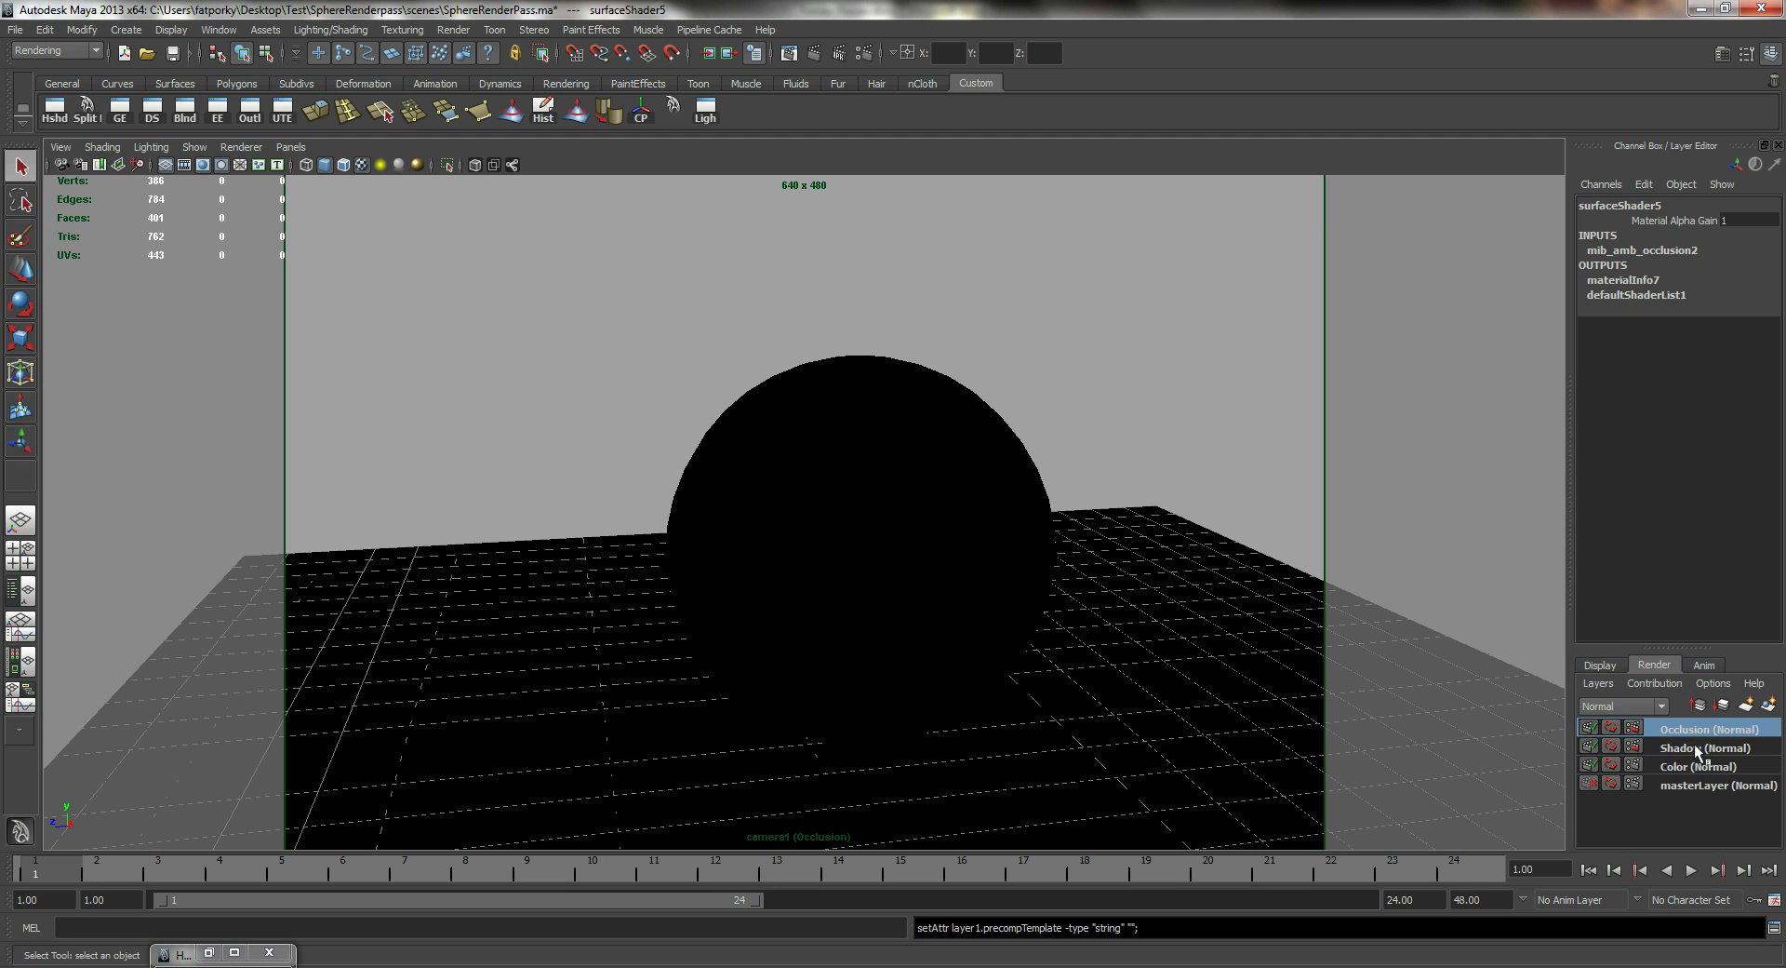
# - Compare how the scene looks in the Shadow, masterLayer, Color and Occlusion render layers
pyautogui.click(1696, 744)
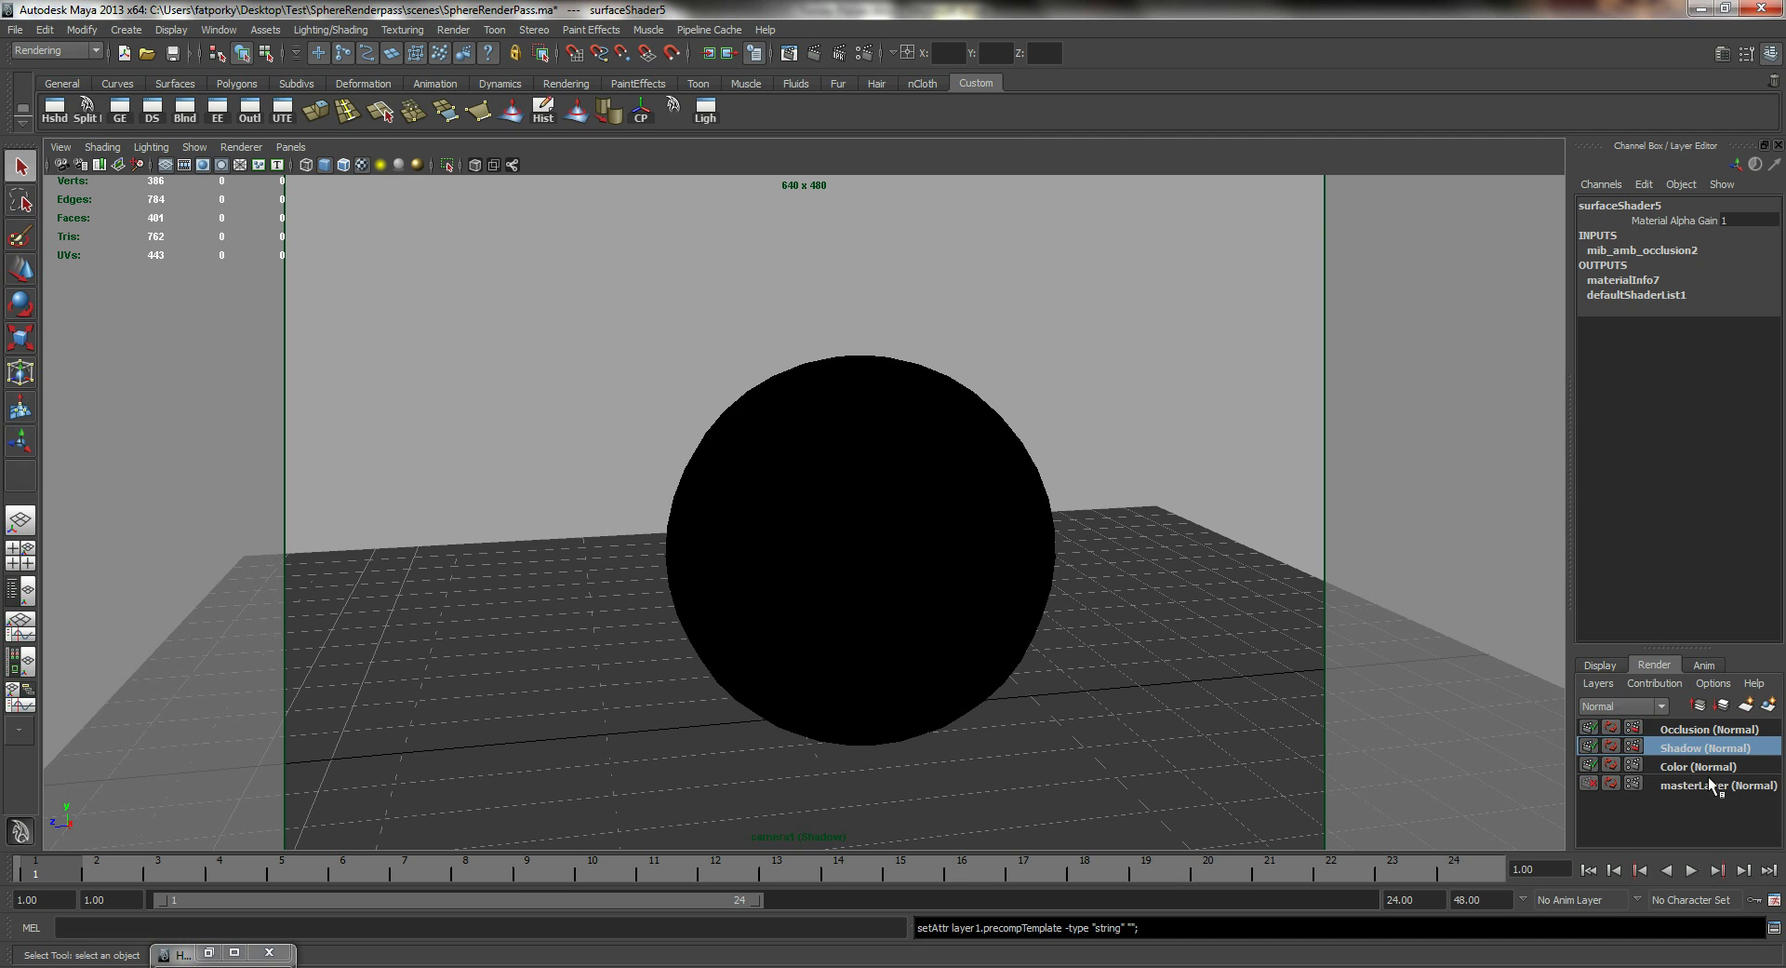
pyautogui.click(1706, 786)
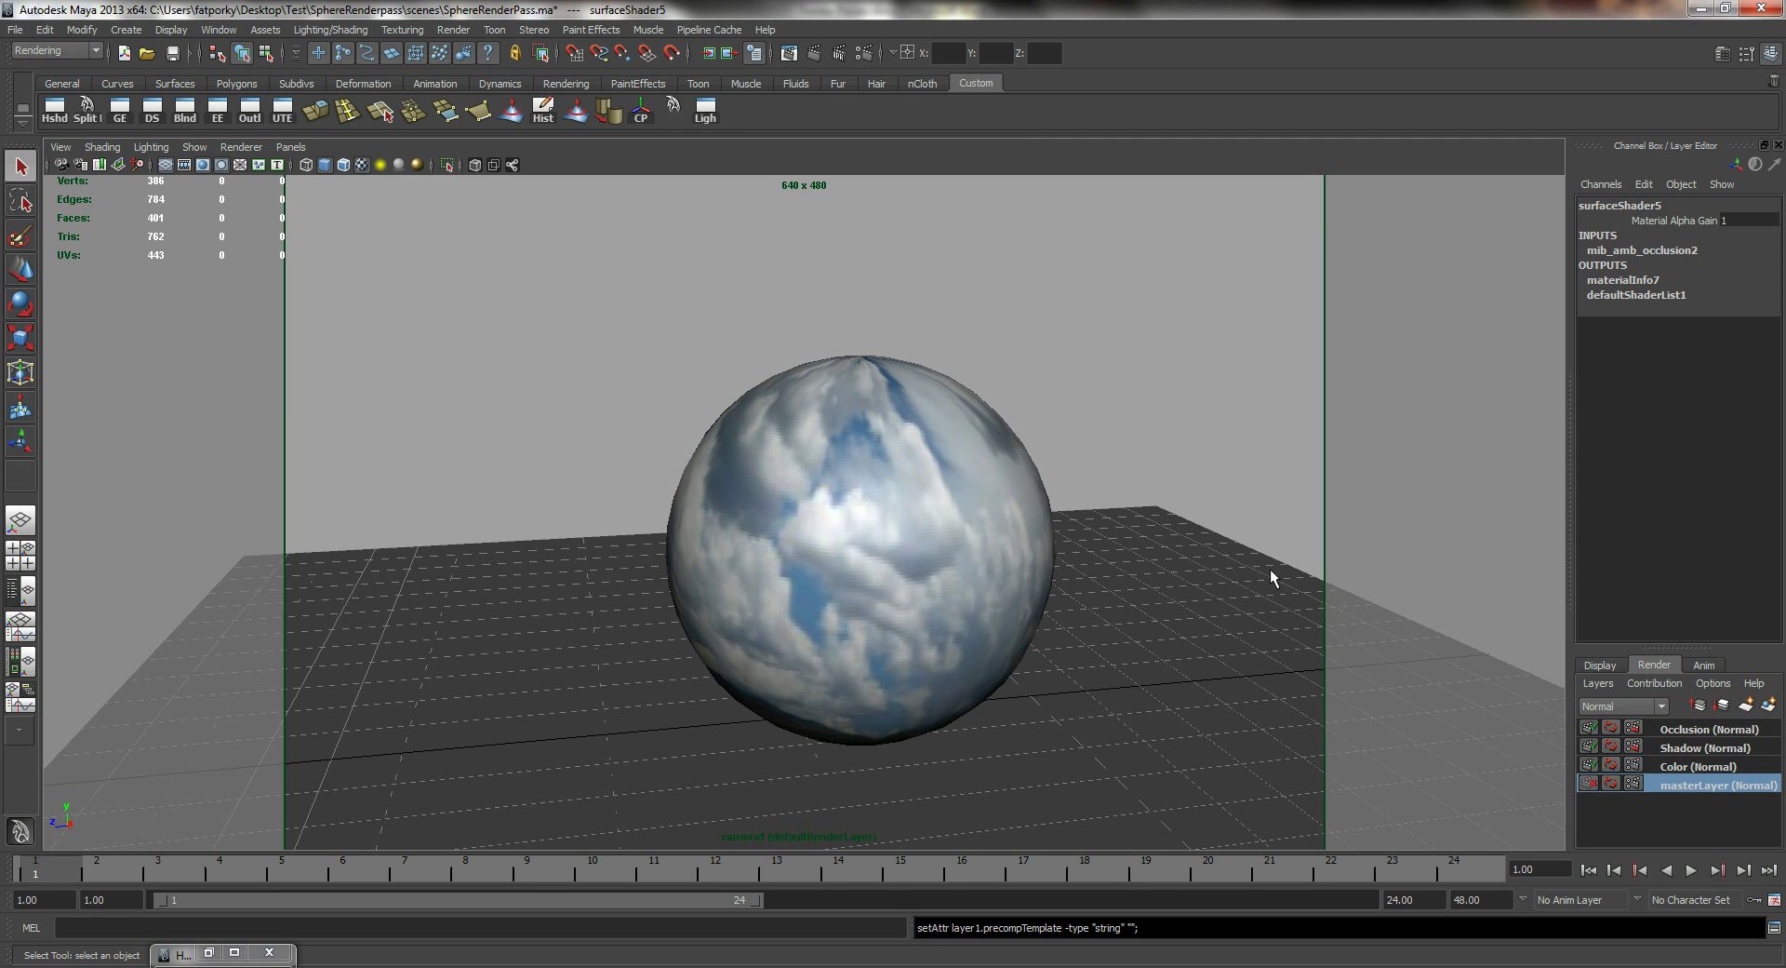
pyautogui.click(1694, 768)
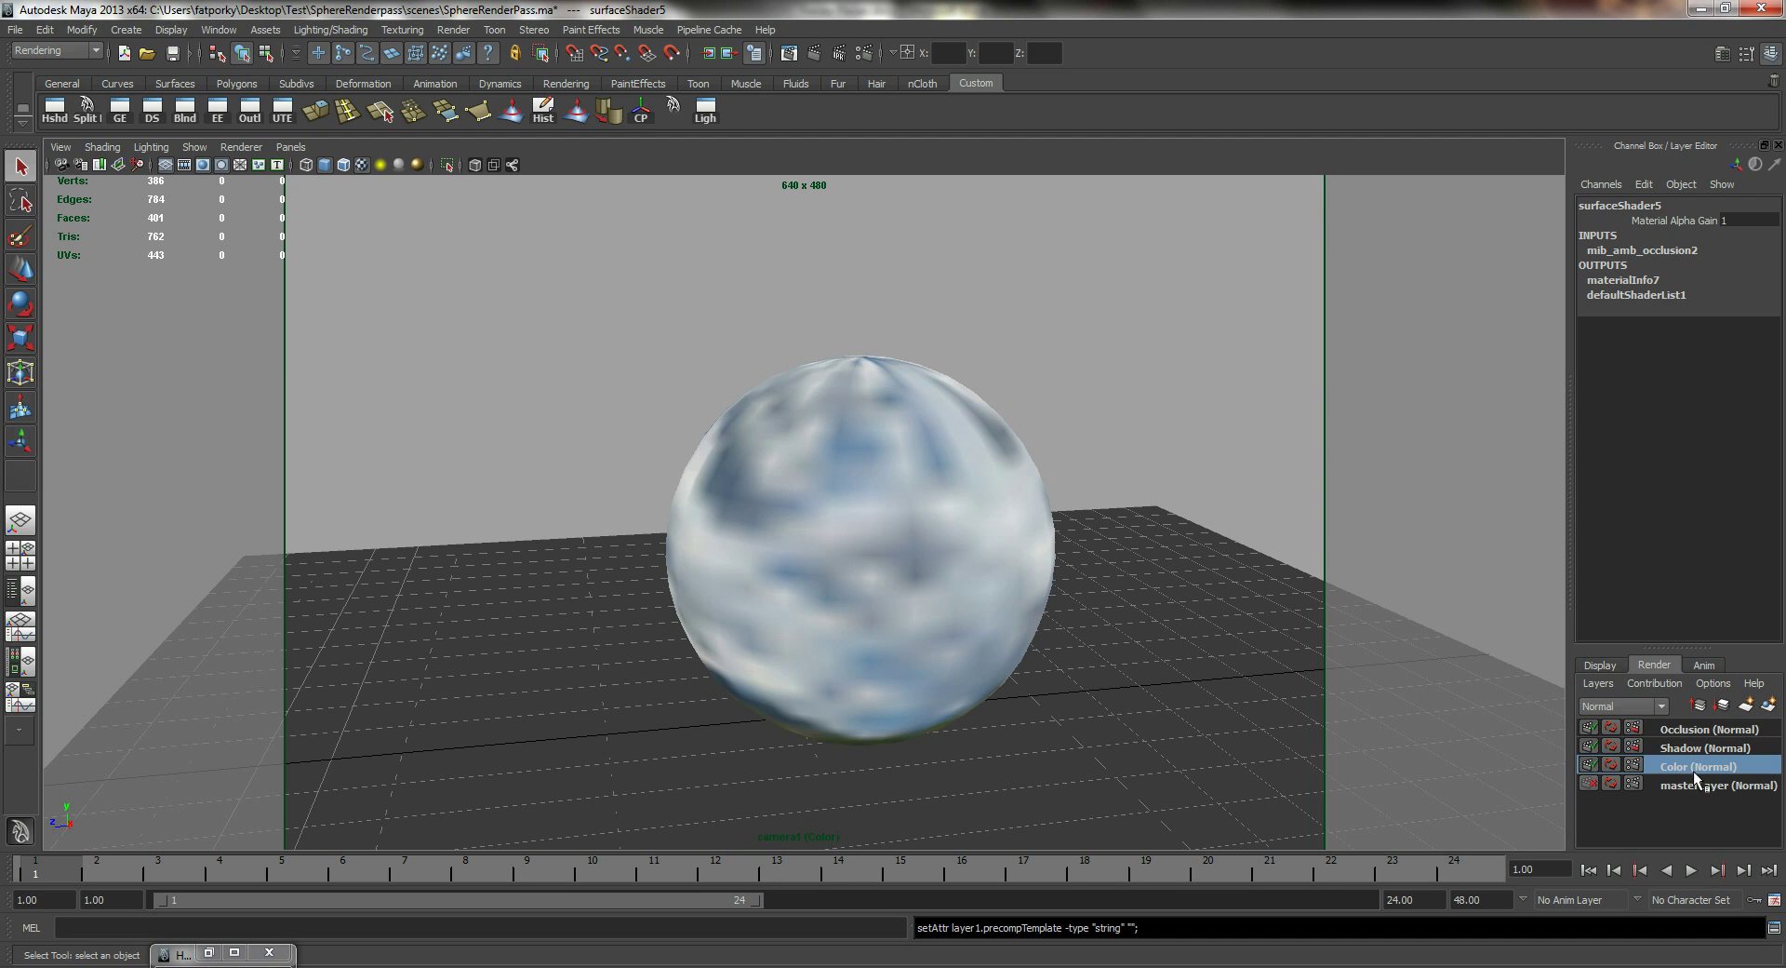
pyautogui.click(1696, 748)
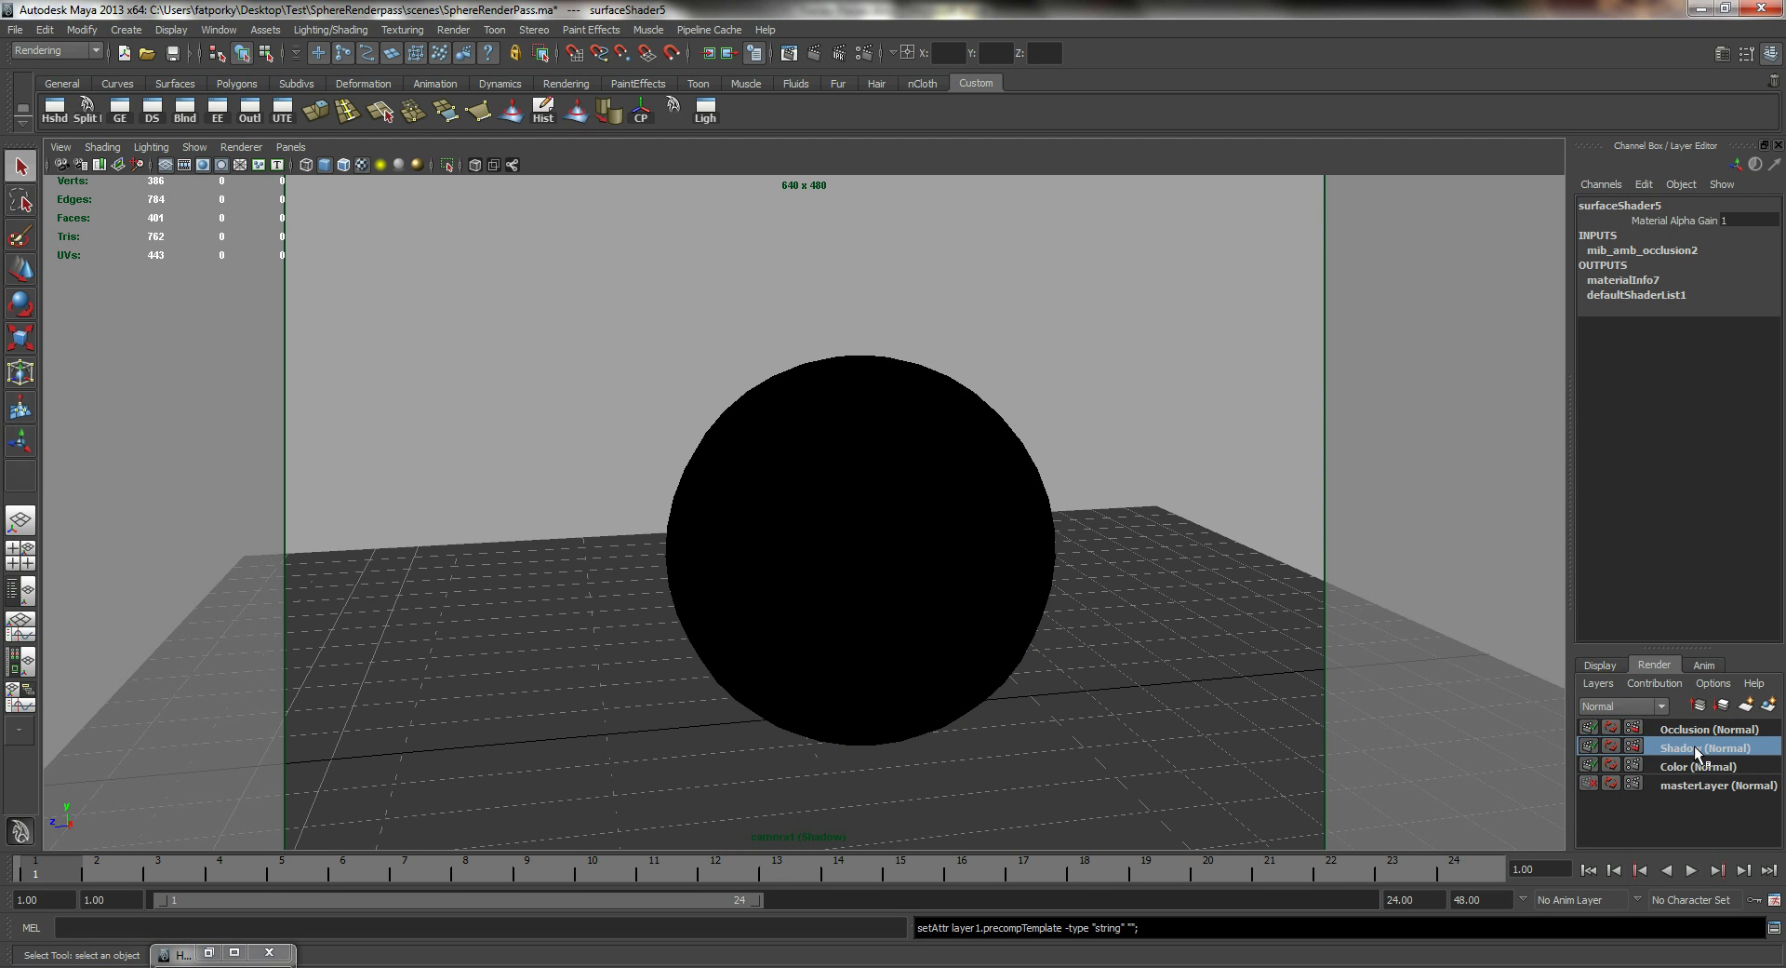
pyautogui.click(1693, 731)
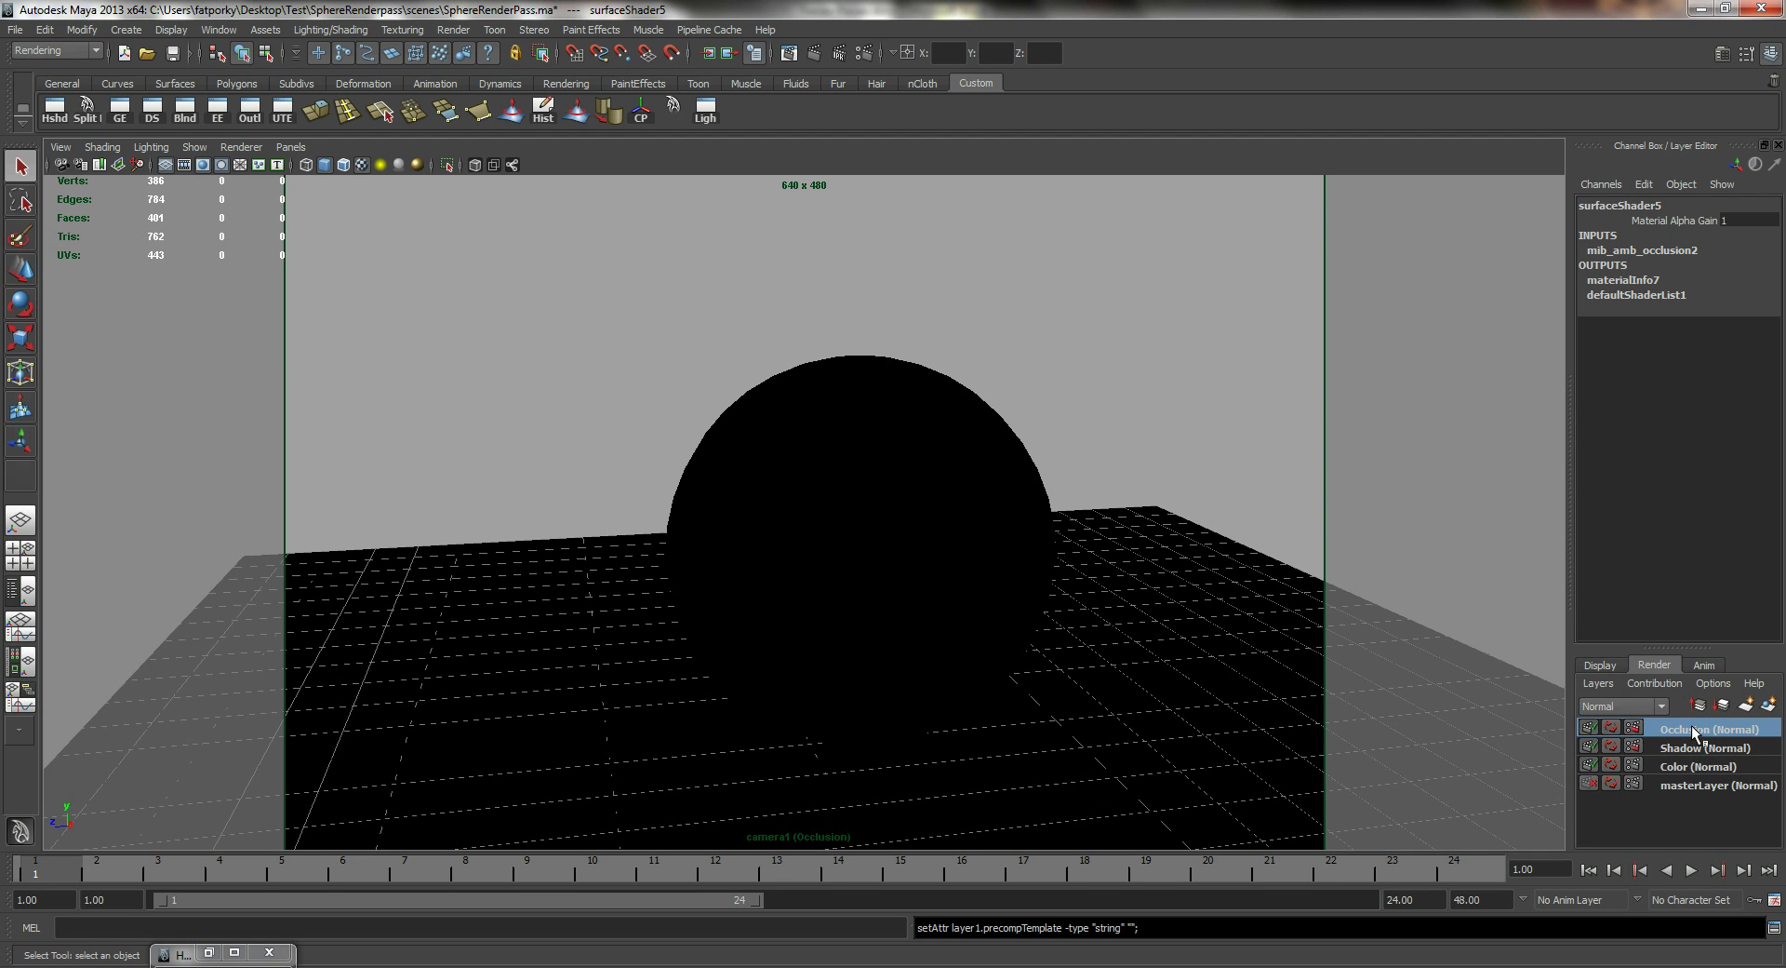
pyautogui.click(1699, 748)
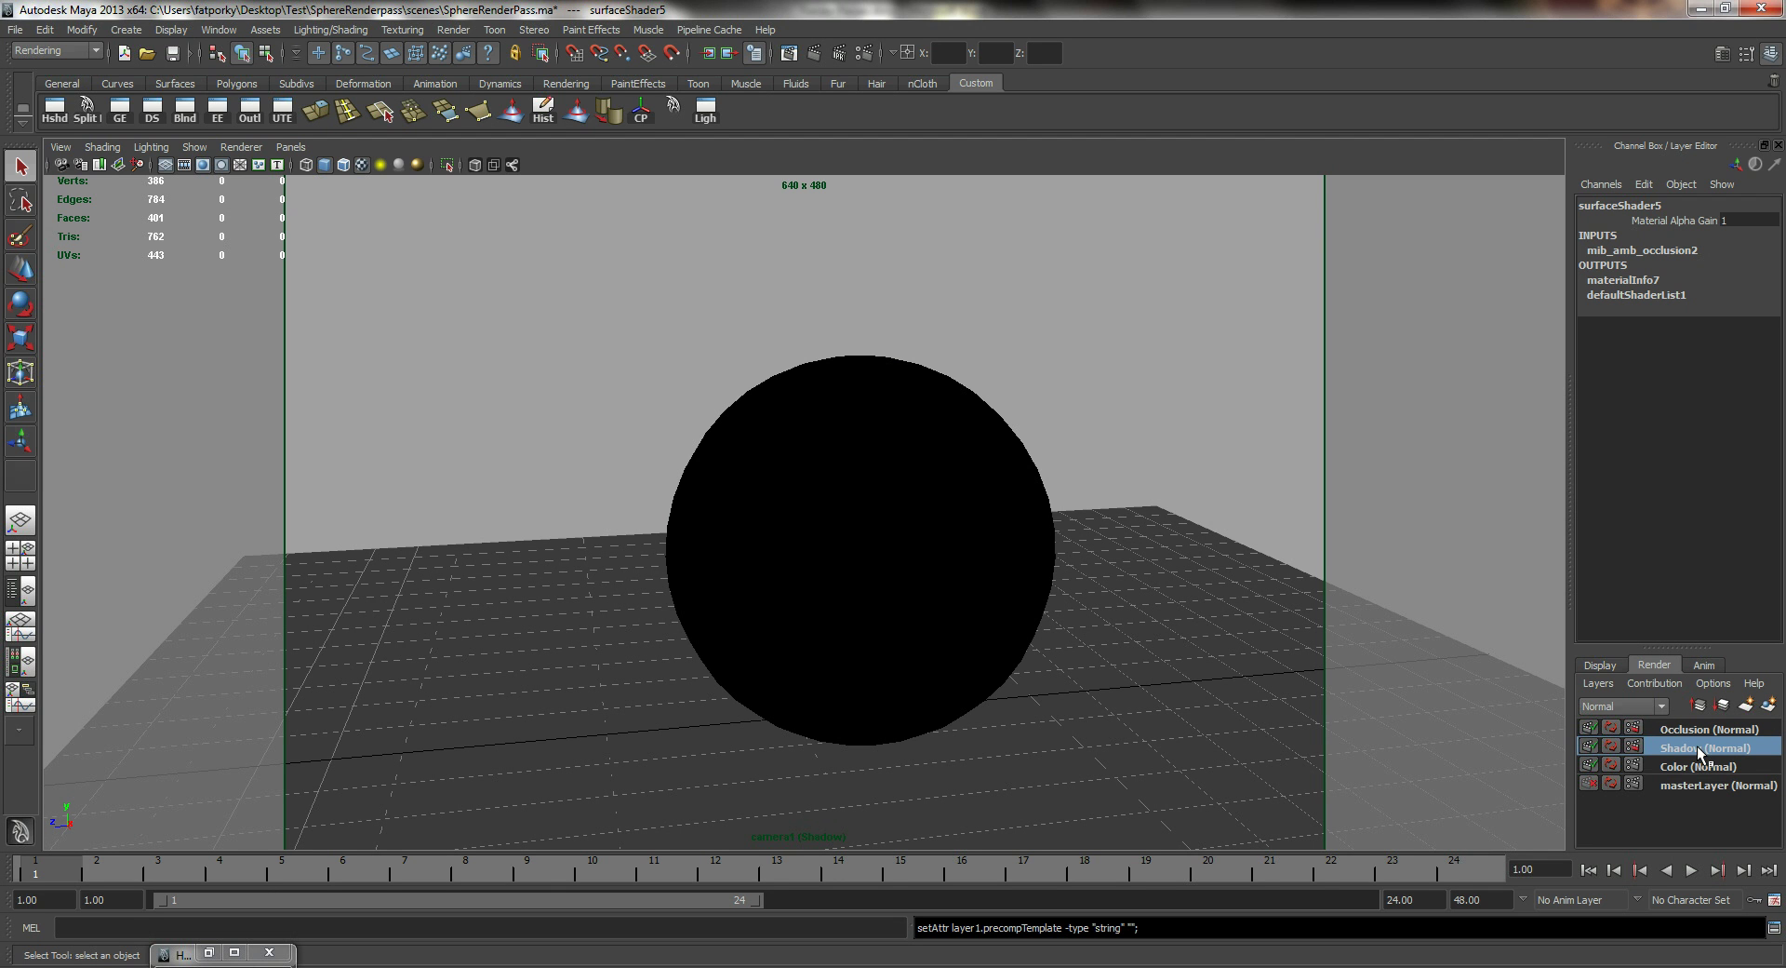
# - Review the Color layer's render settings, covering file output, renderable camera, image size and the Maya Software quality options
pyautogui.click(1712, 767)
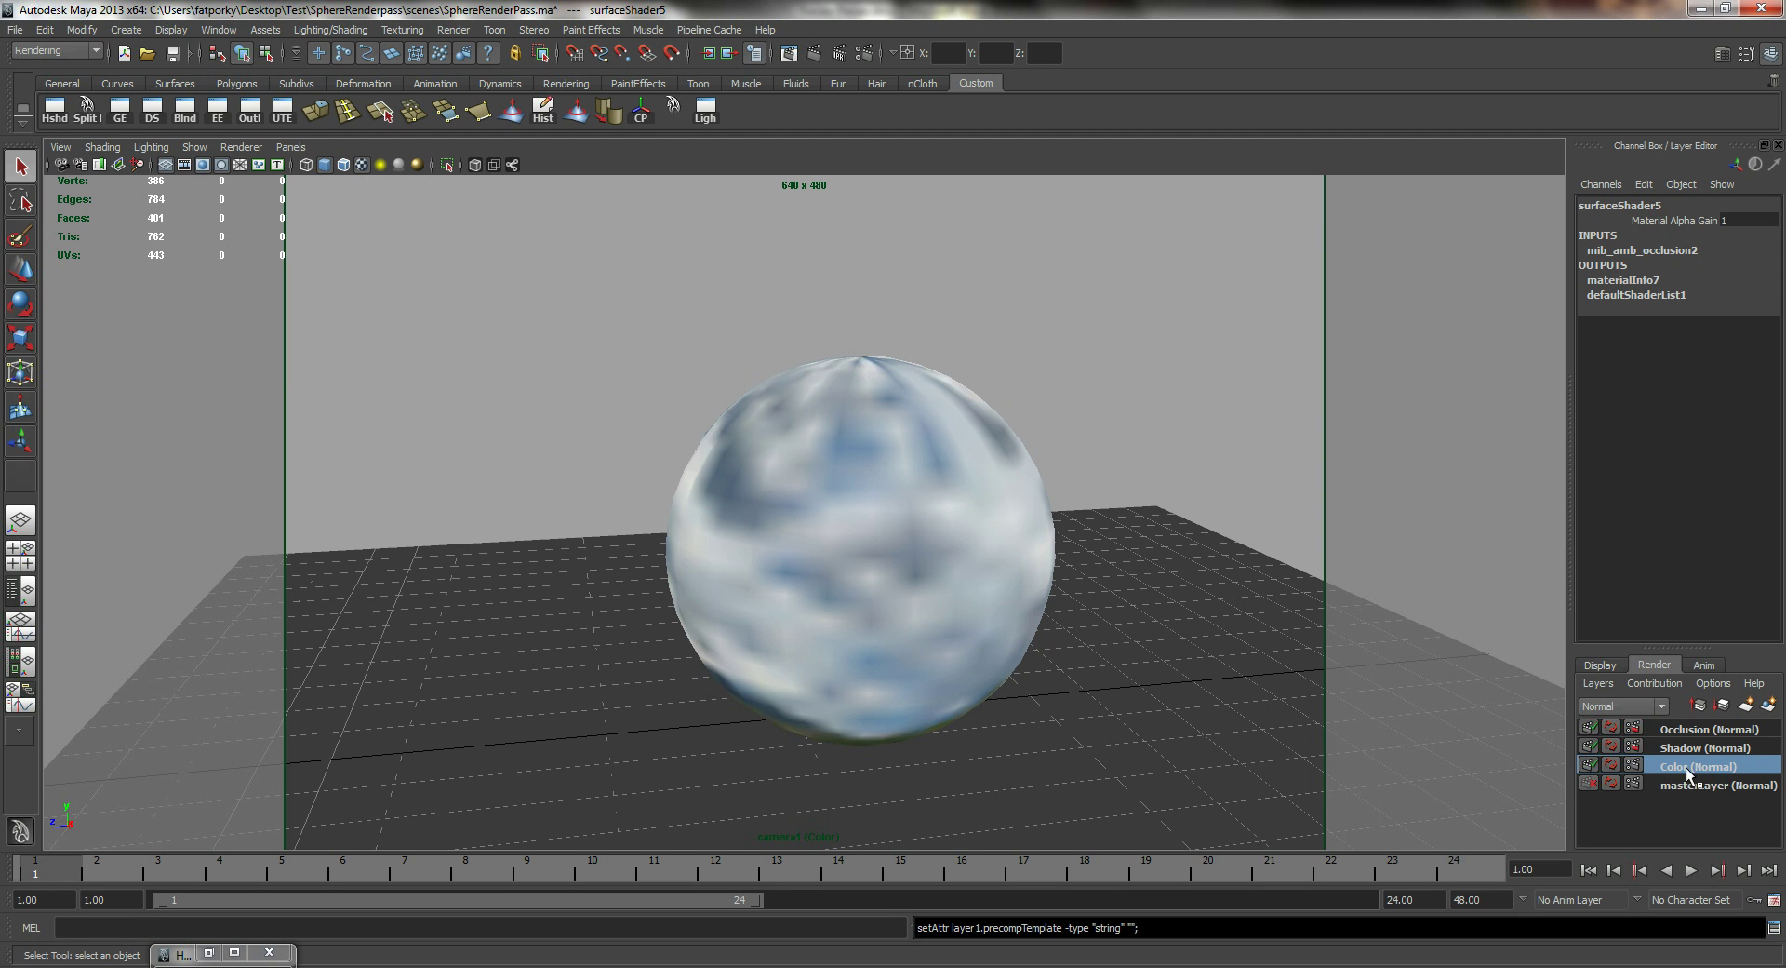
pyautogui.click(1634, 764)
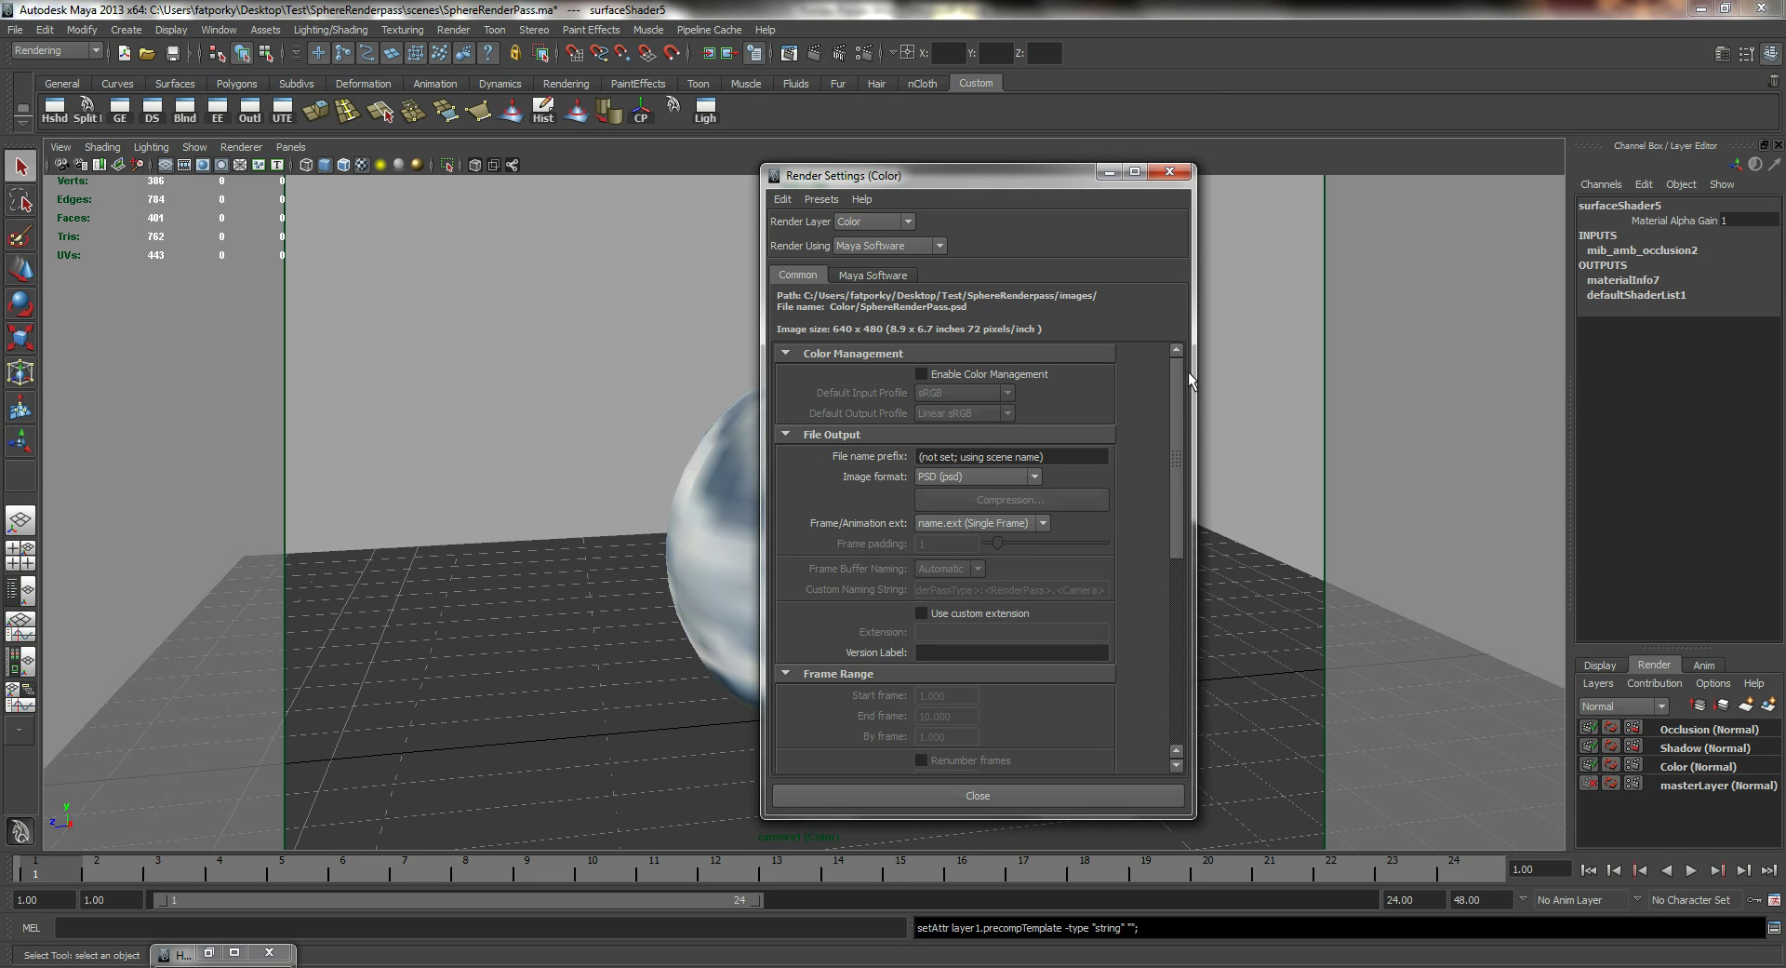
pyautogui.moveTo(1179, 376); pyautogui.dragTo(1185, 594)
pyautogui.rightClick(1181, 605)
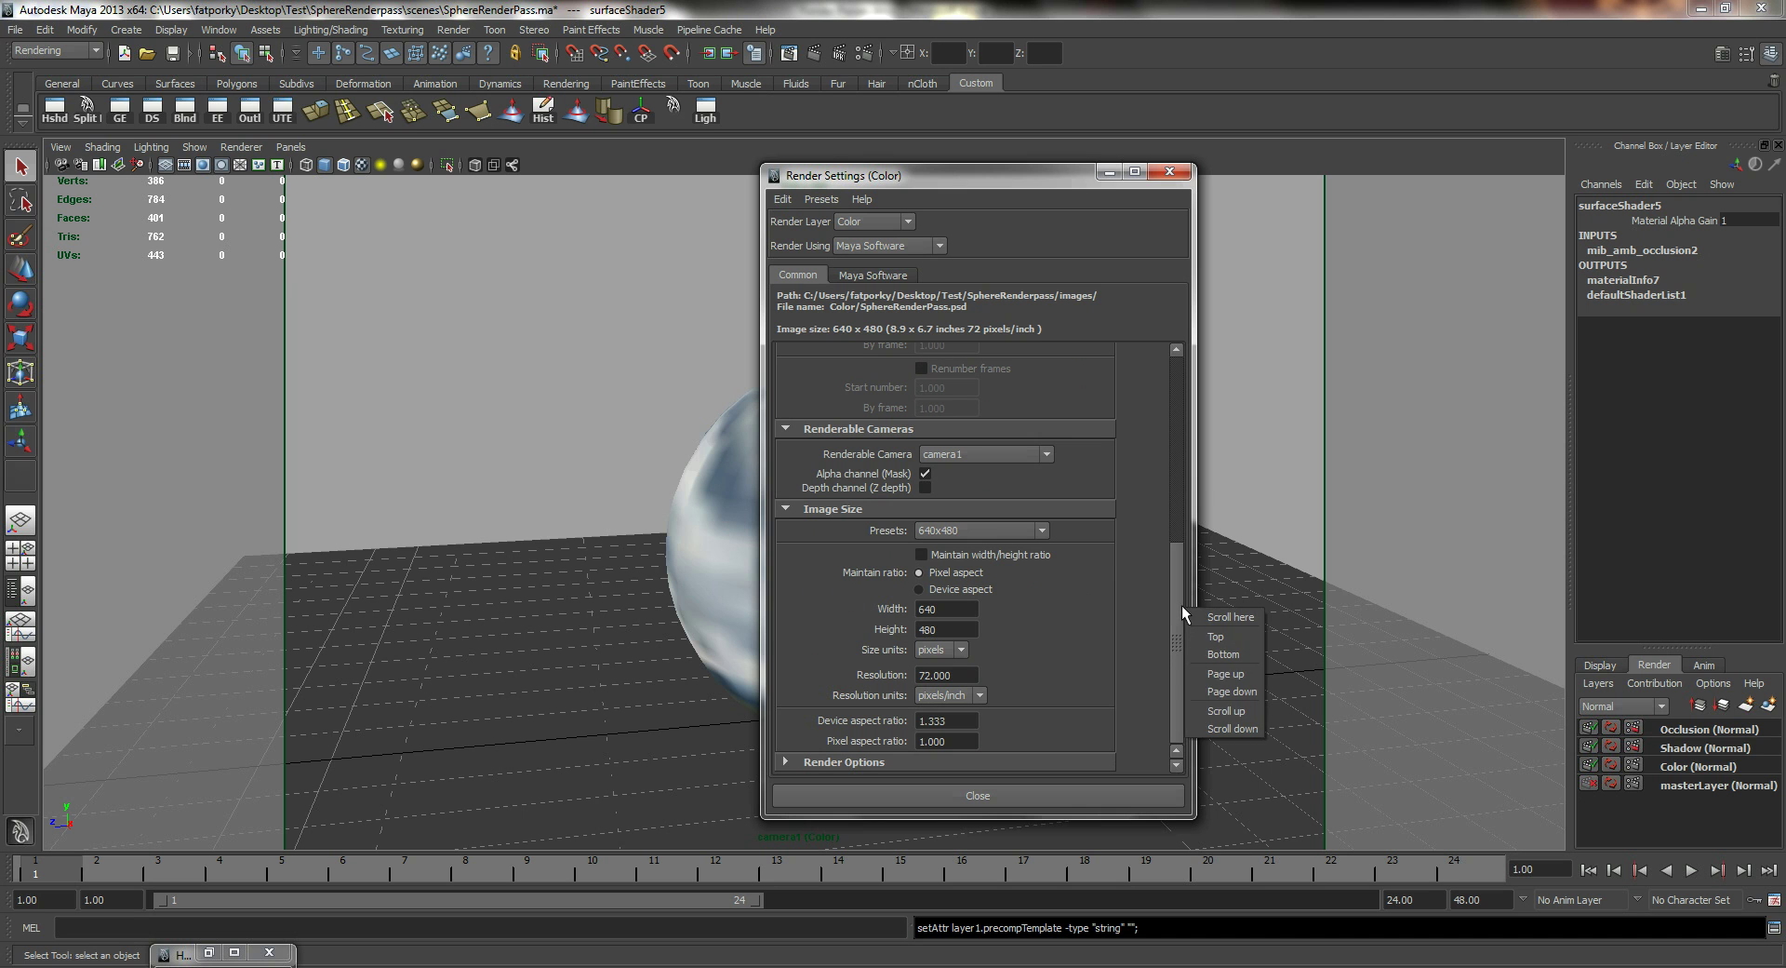
pyautogui.click(1180, 511)
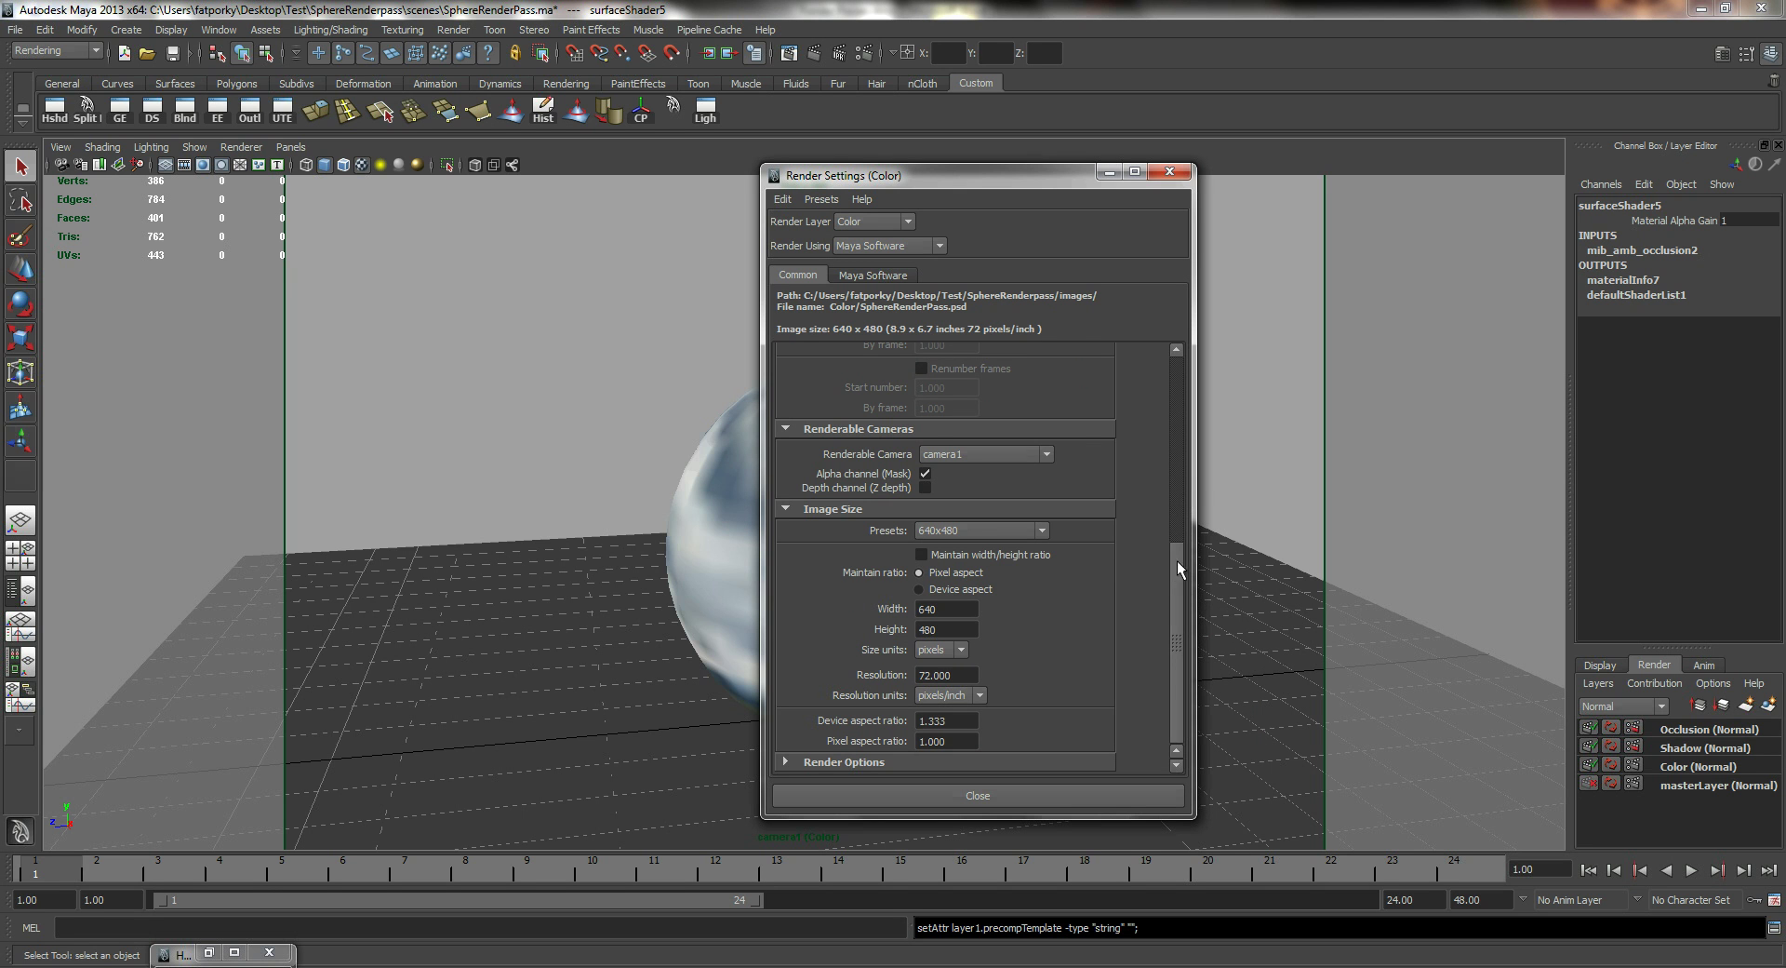
pyautogui.moveTo(1175, 560); pyautogui.dragTo(1192, 357)
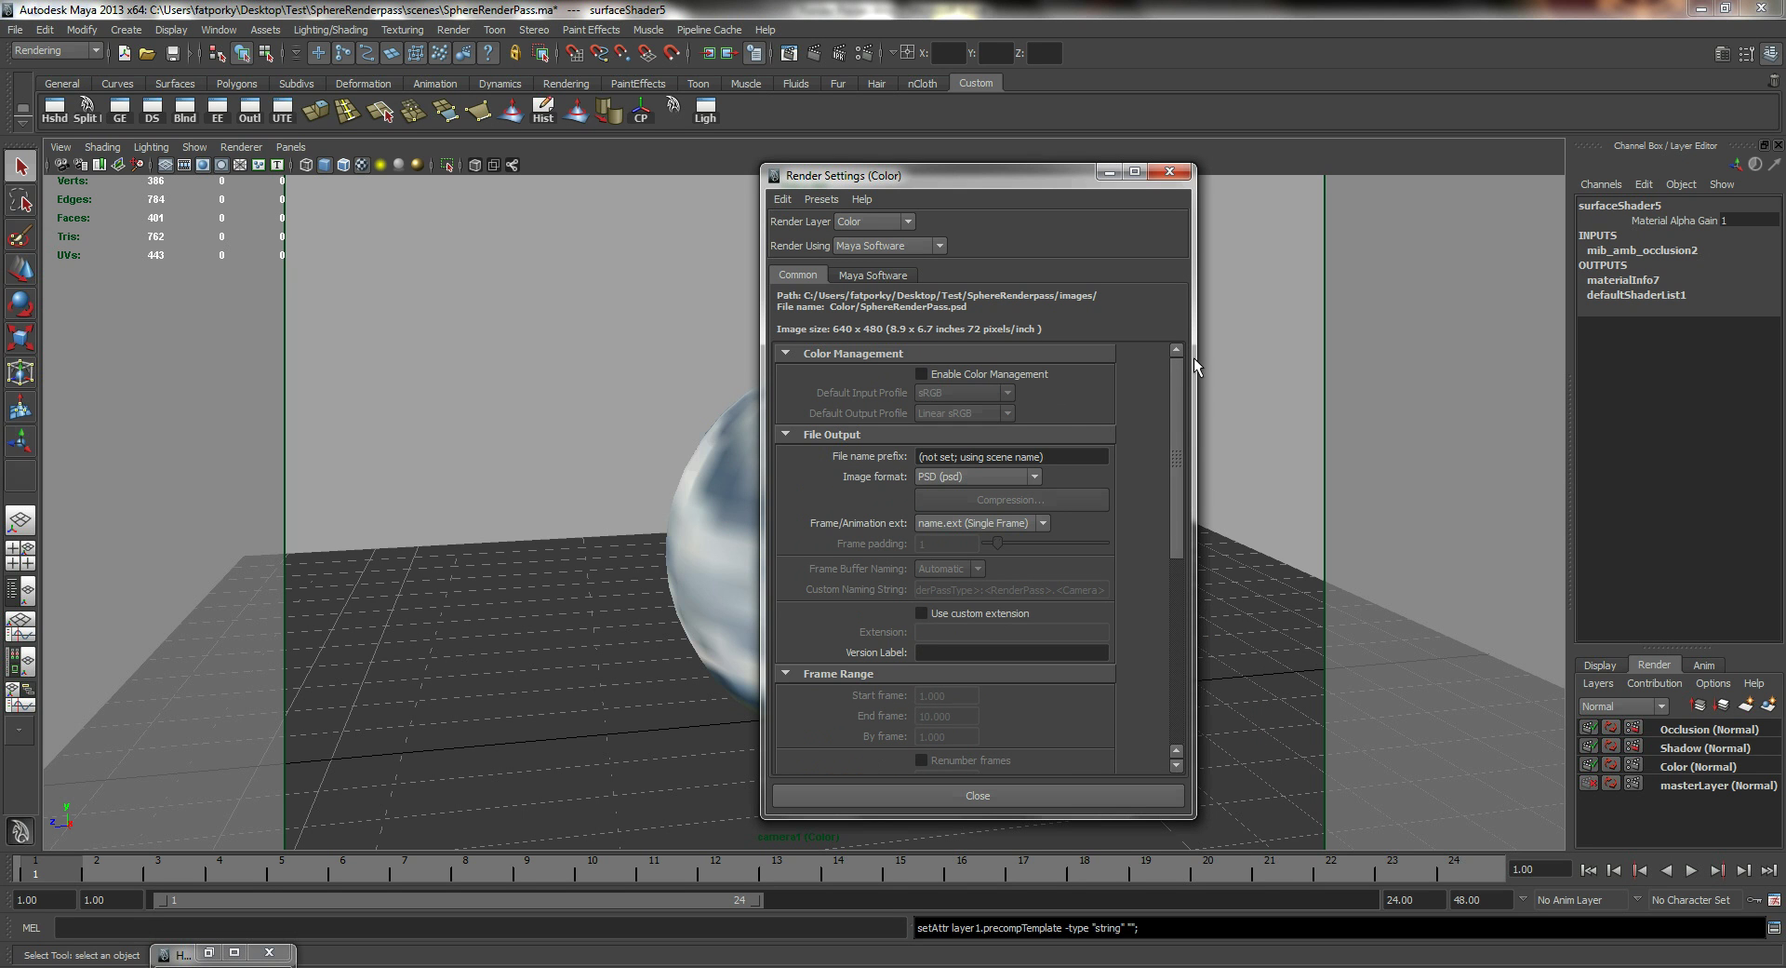
pyautogui.moveTo(1180, 398); pyautogui.dragTo(1187, 611)
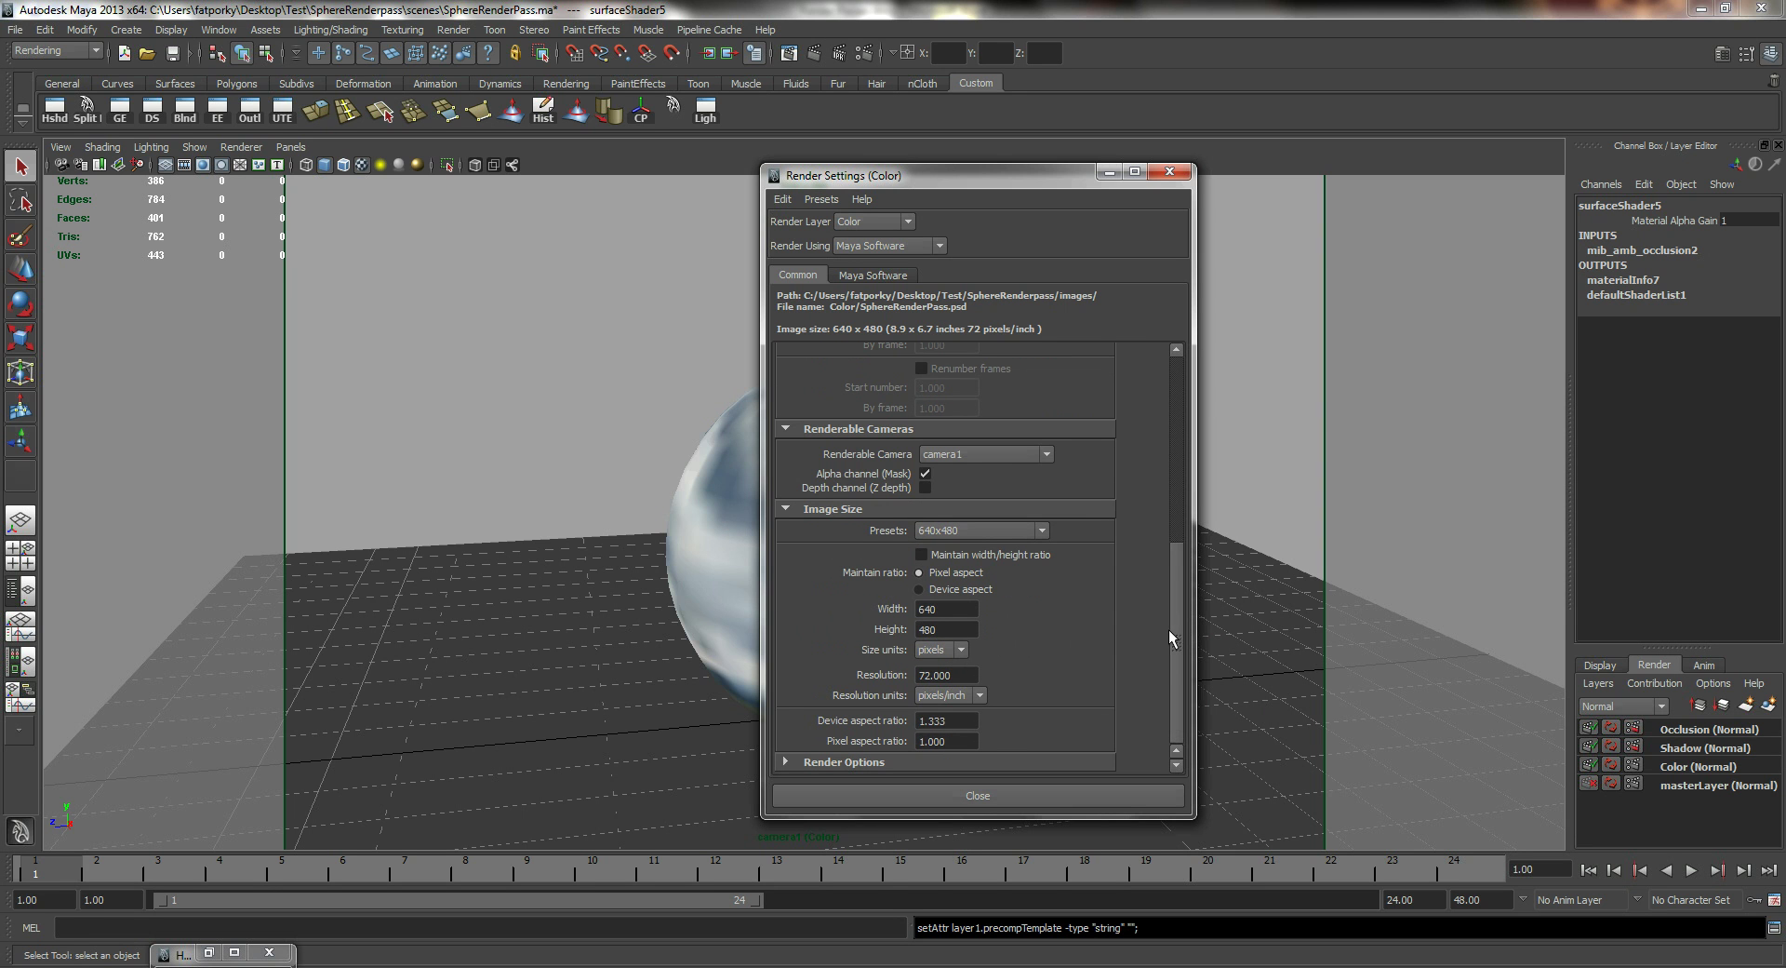
pyautogui.click(873, 275)
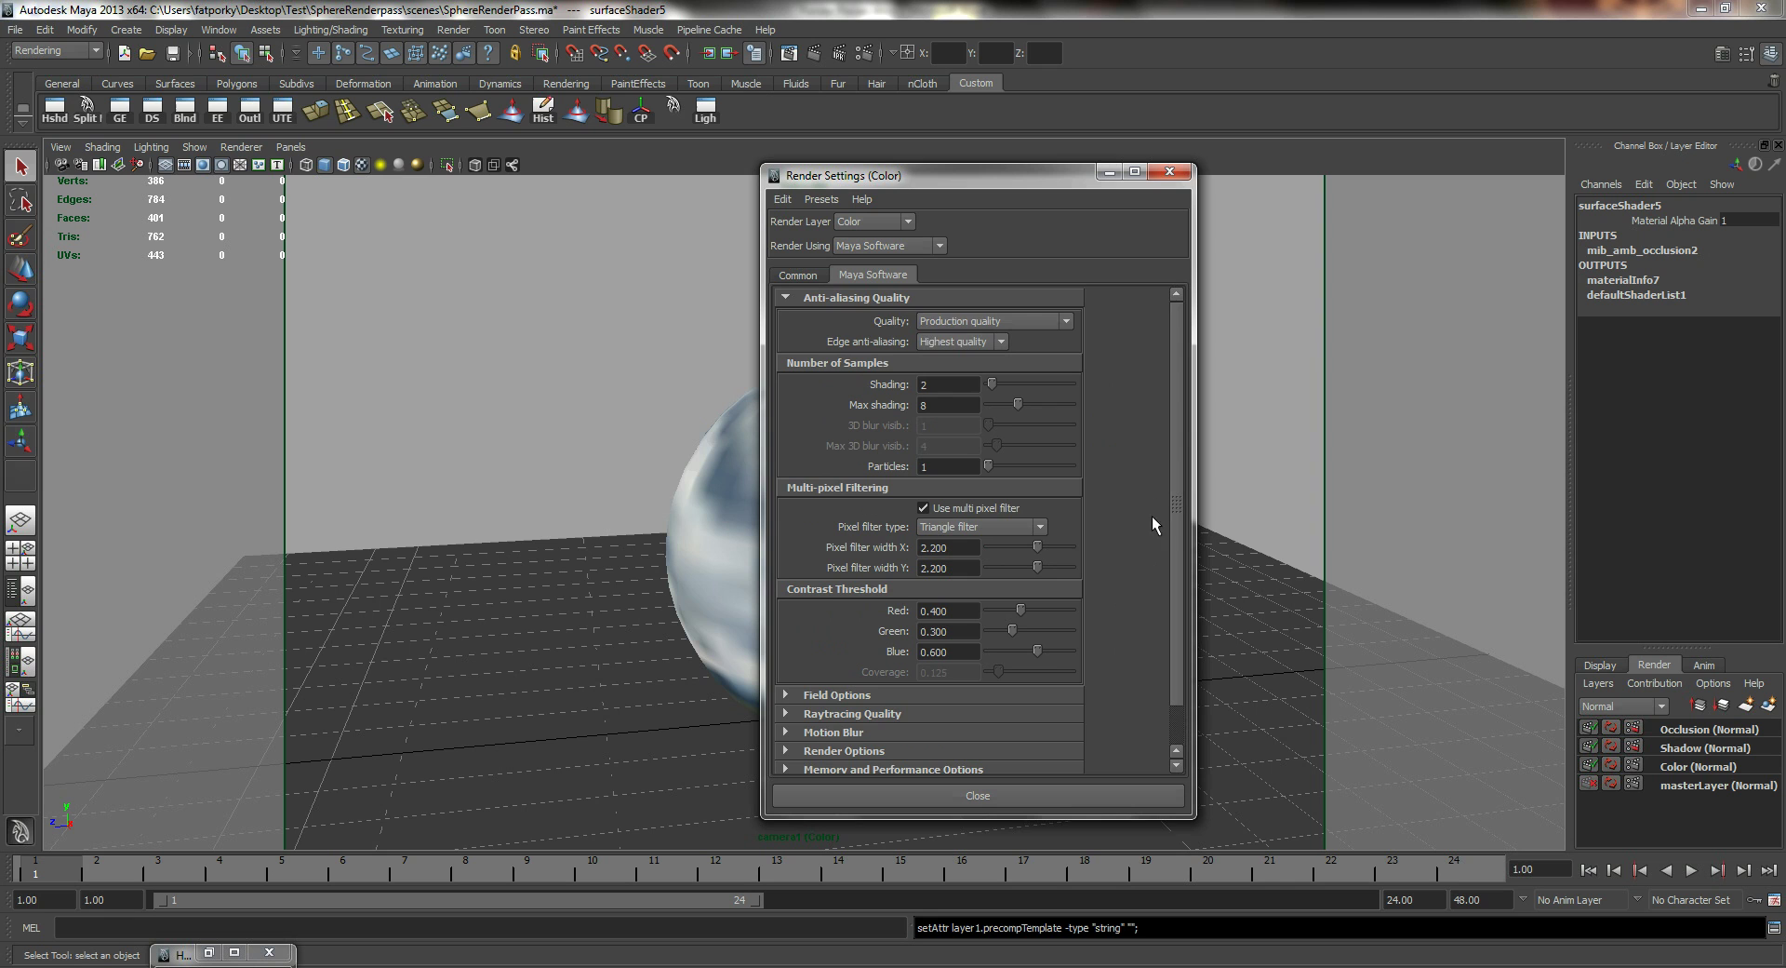
pyautogui.moveTo(1175, 529); pyautogui.dragTo(1183, 627)
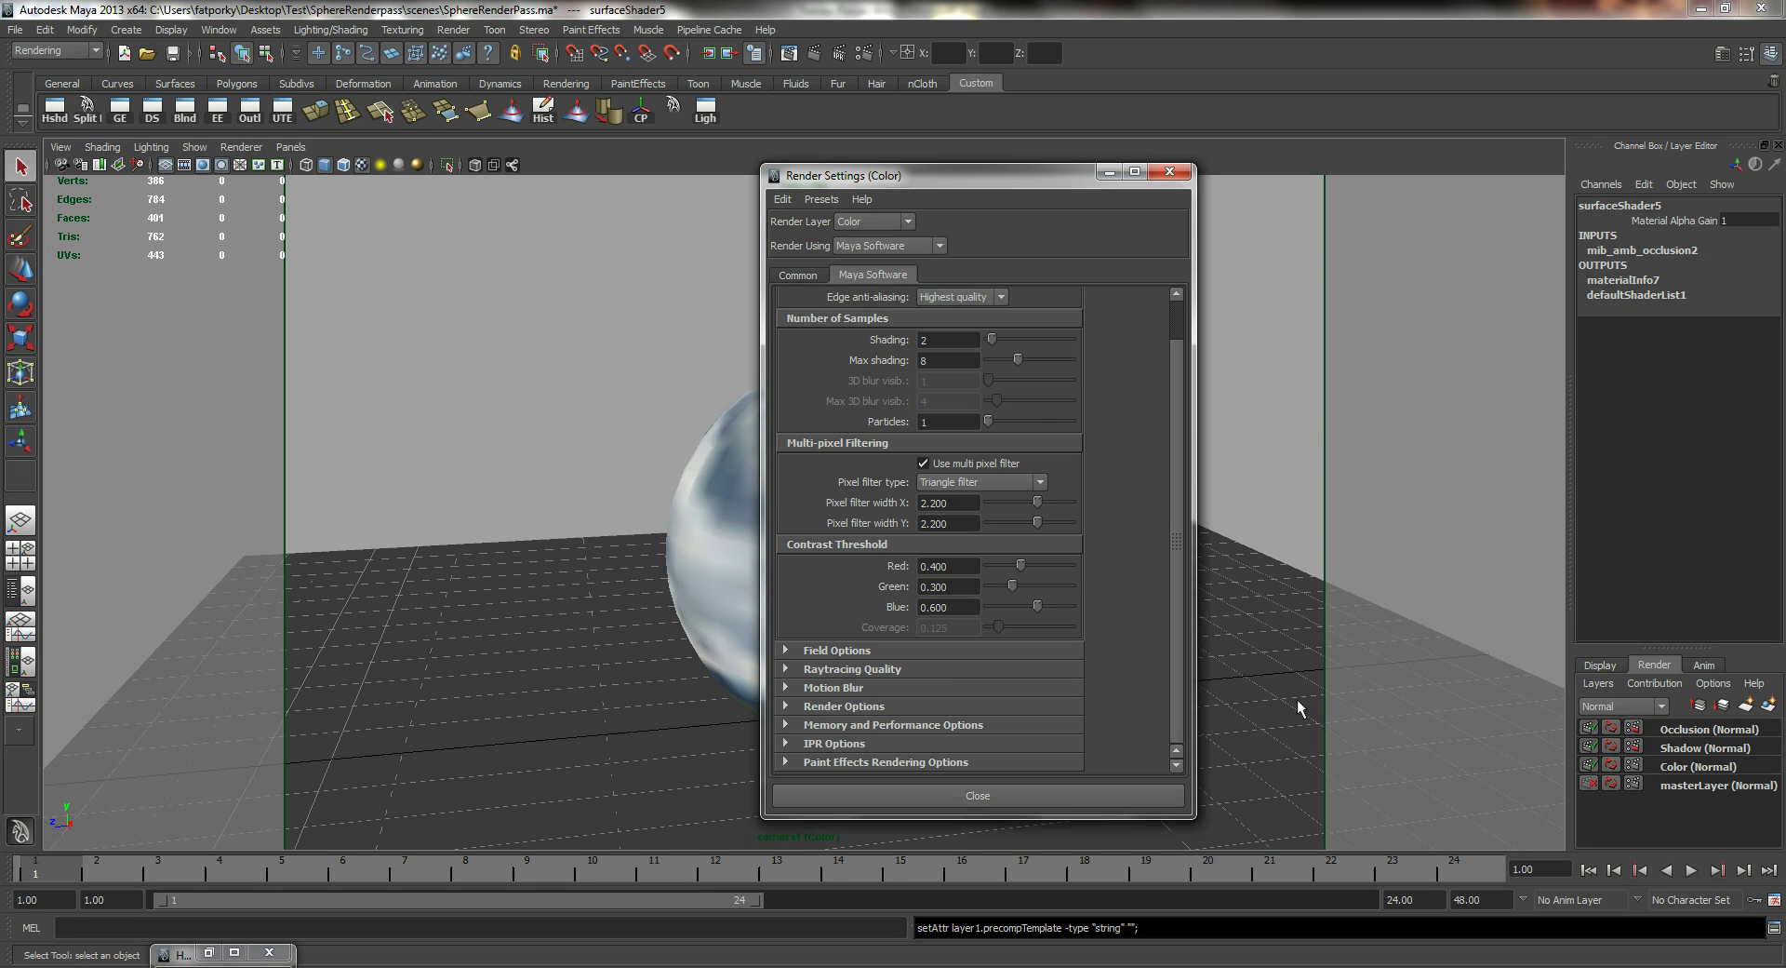
# - Set the render image size to the HD 720 preset and close the Color layer's render settings
pyautogui.click(796, 276)
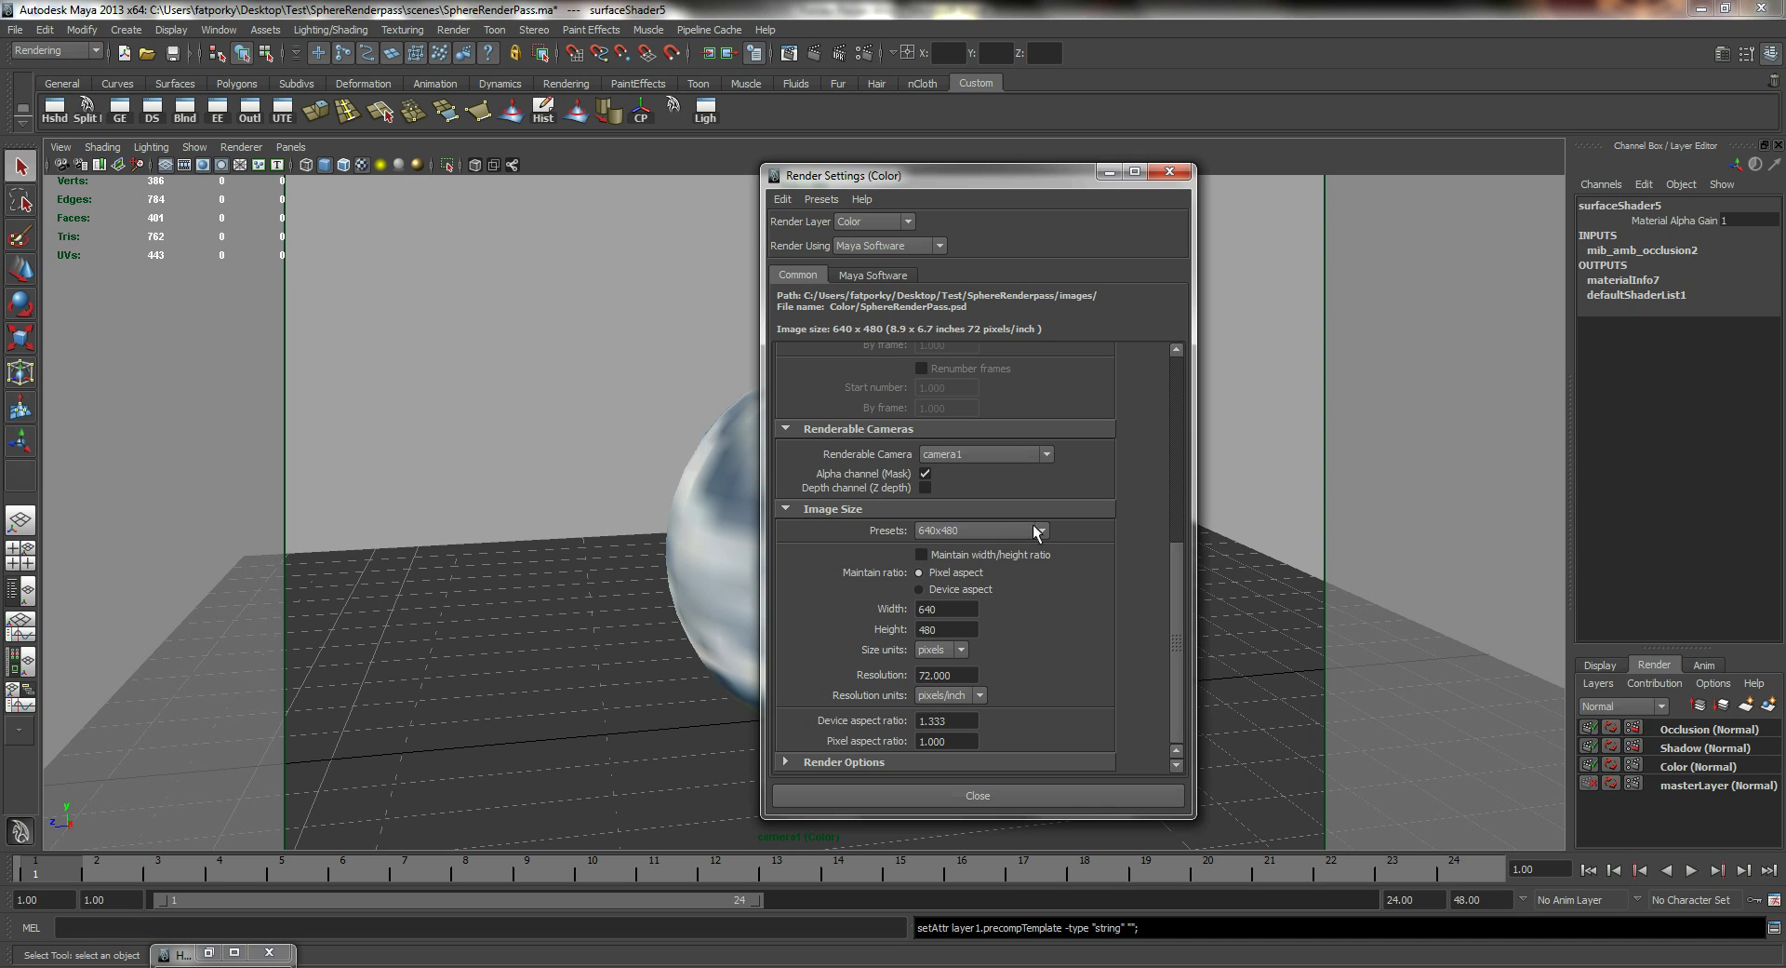
pyautogui.click(991, 529)
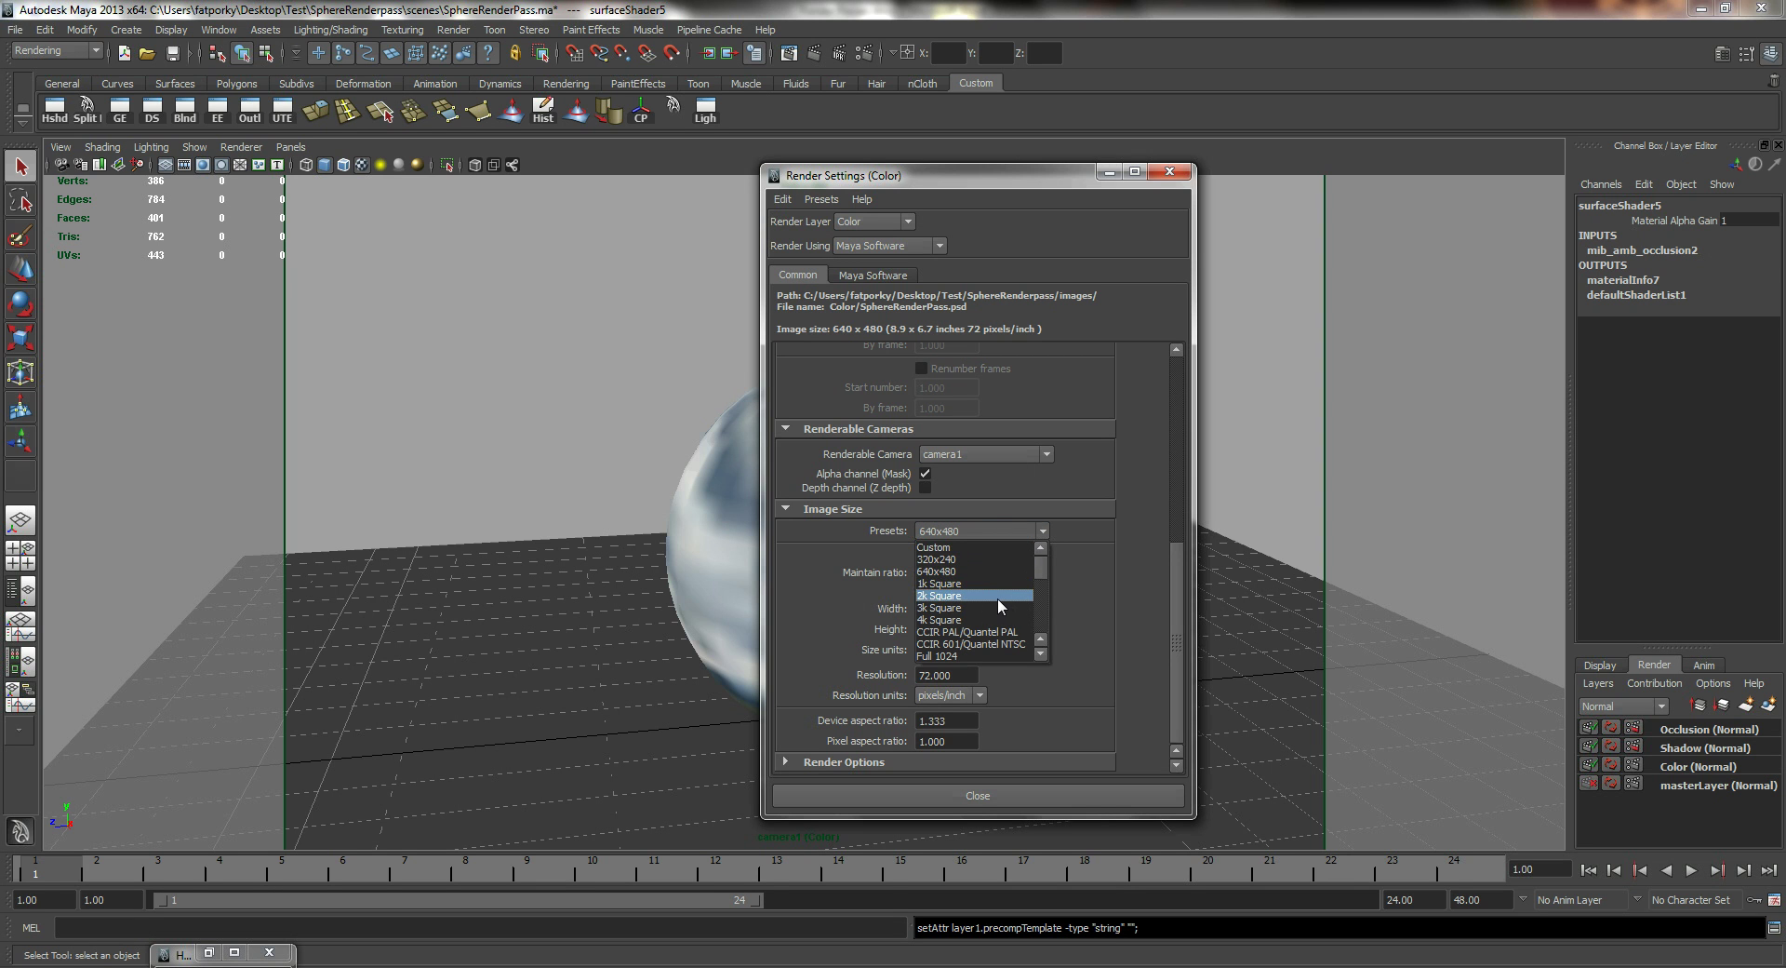
pyautogui.moveTo(1044, 563); pyautogui.dragTo(1047, 573)
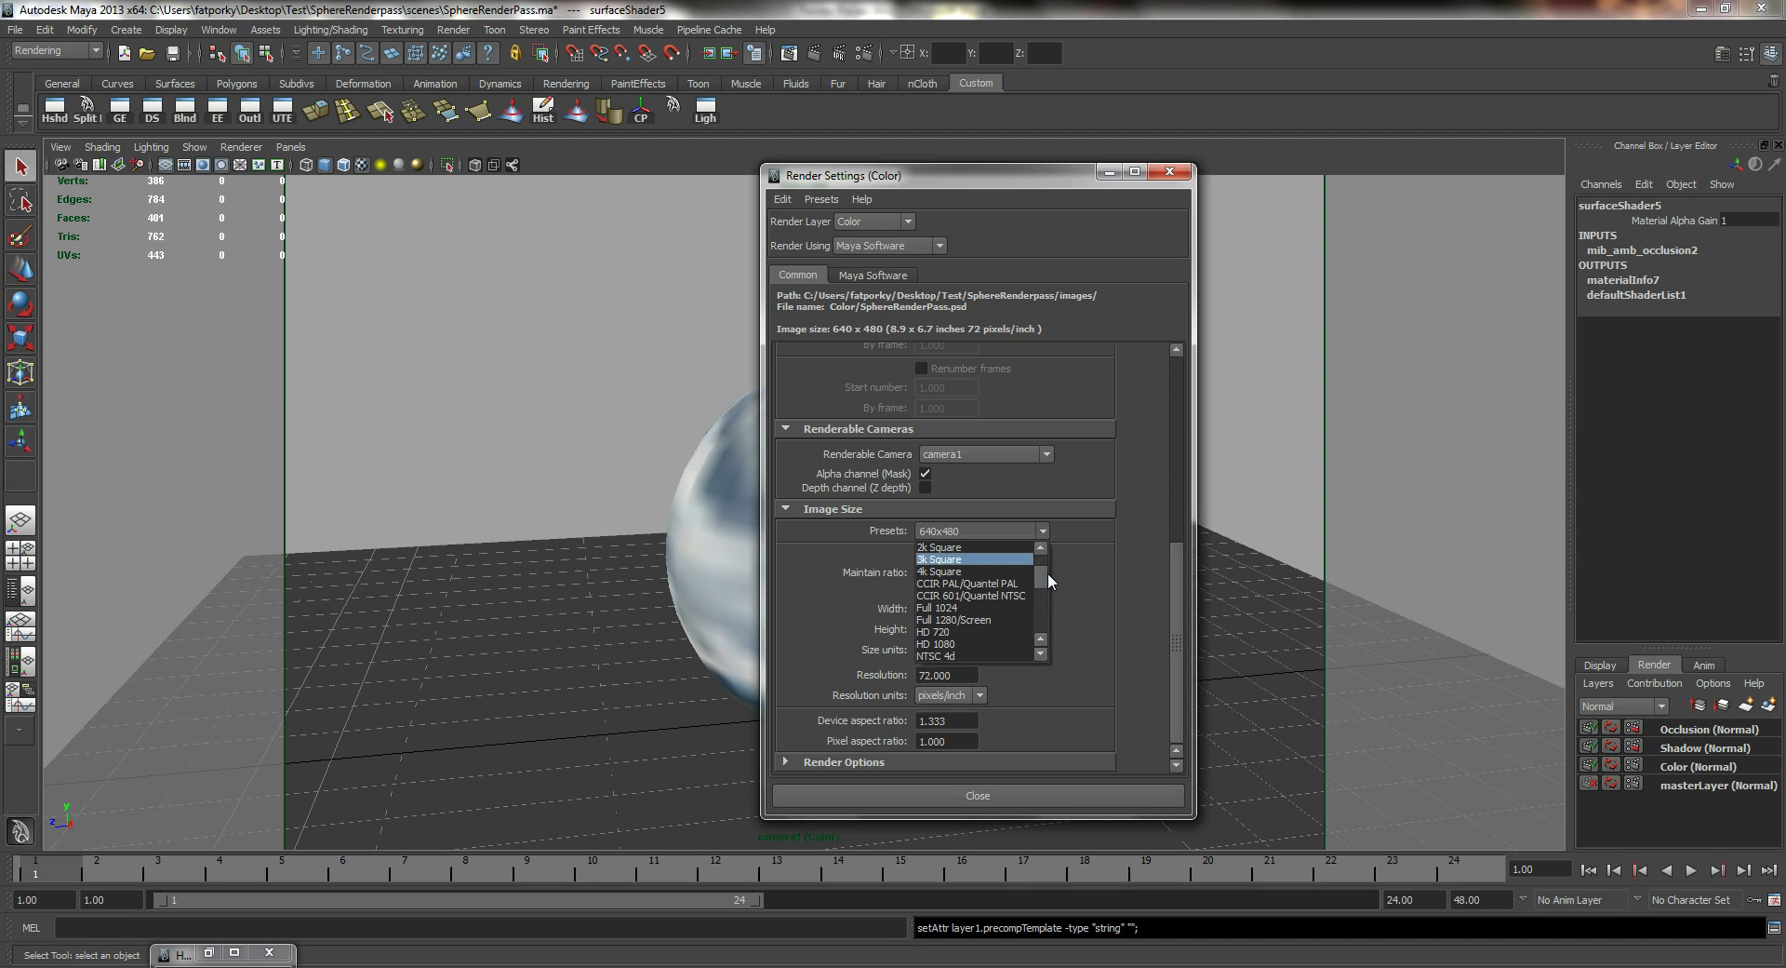
pyautogui.click(982, 630)
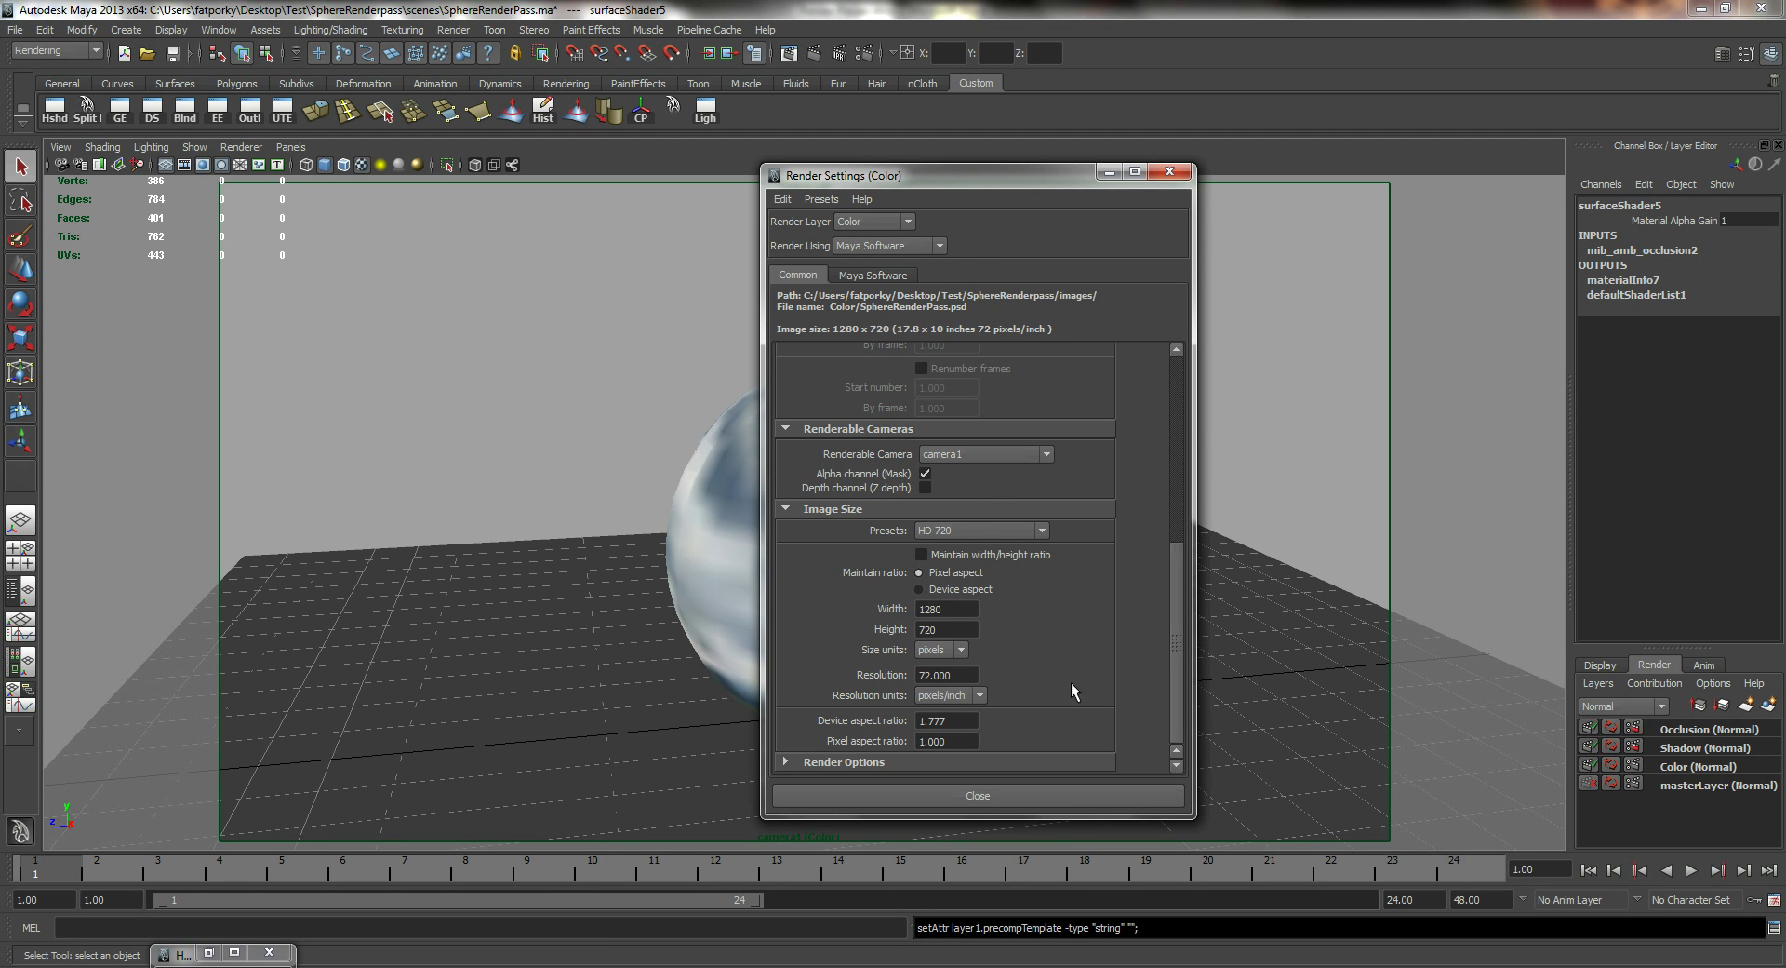
pyautogui.click(1083, 804)
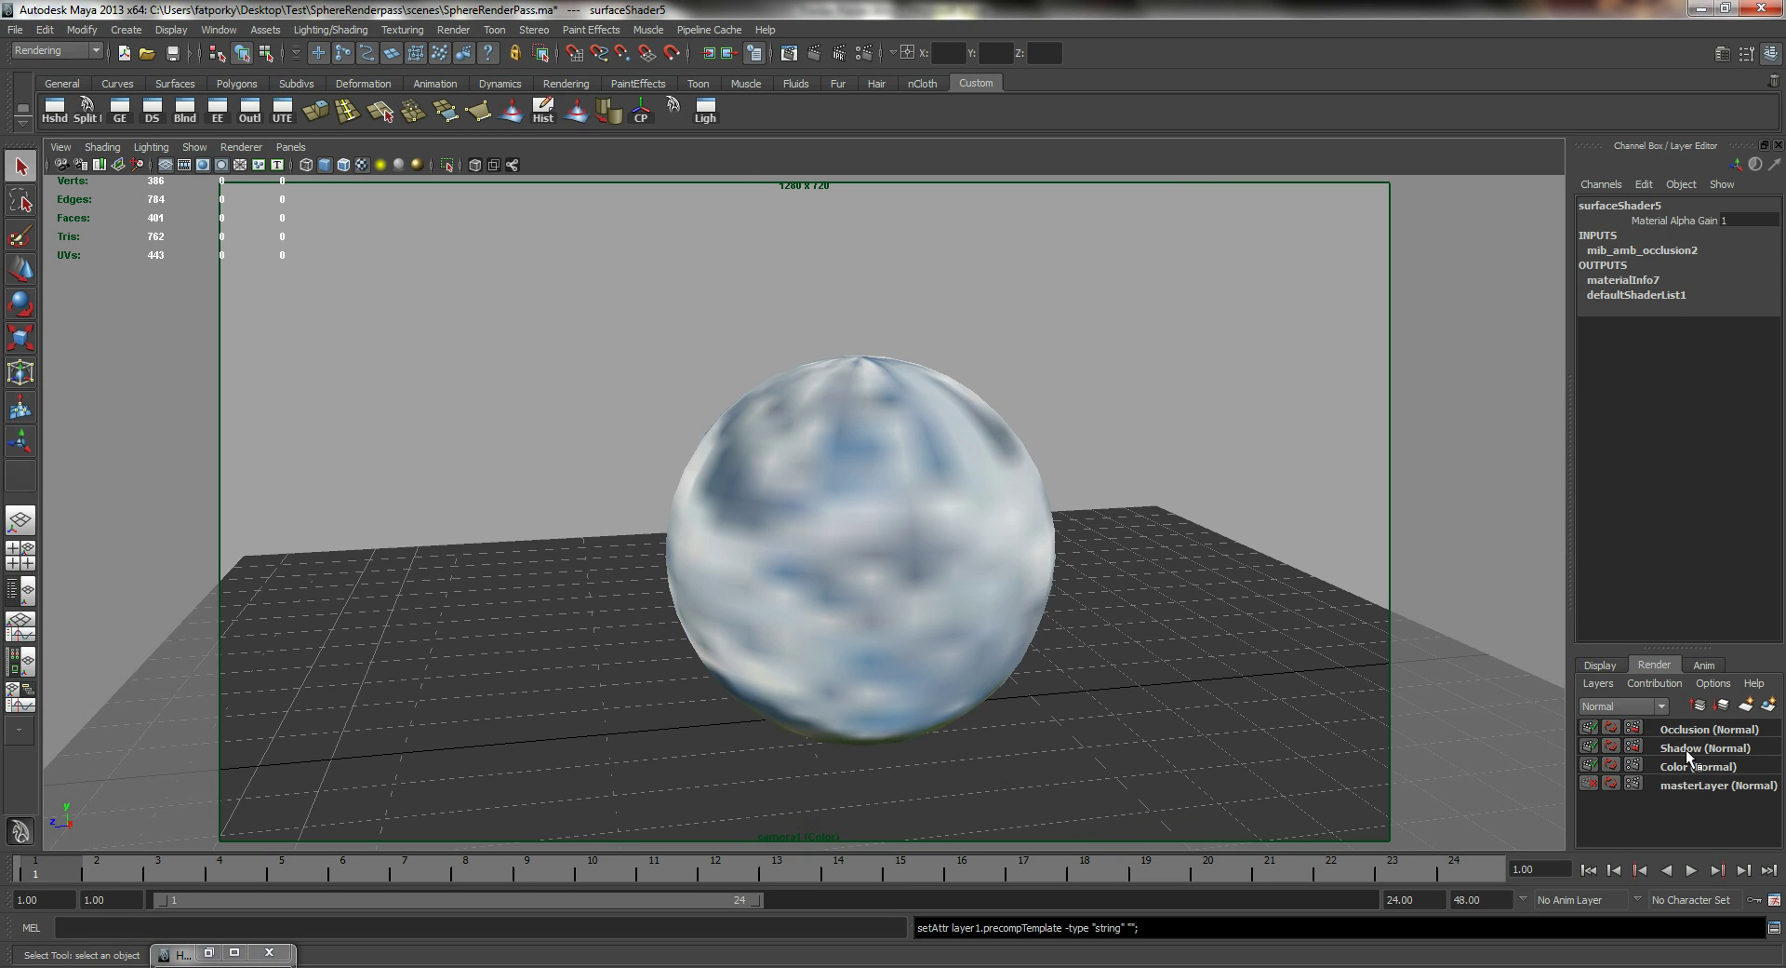
# - Open the Shadow layer's render settings and check its renderer and image size
pyautogui.click(1685, 749)
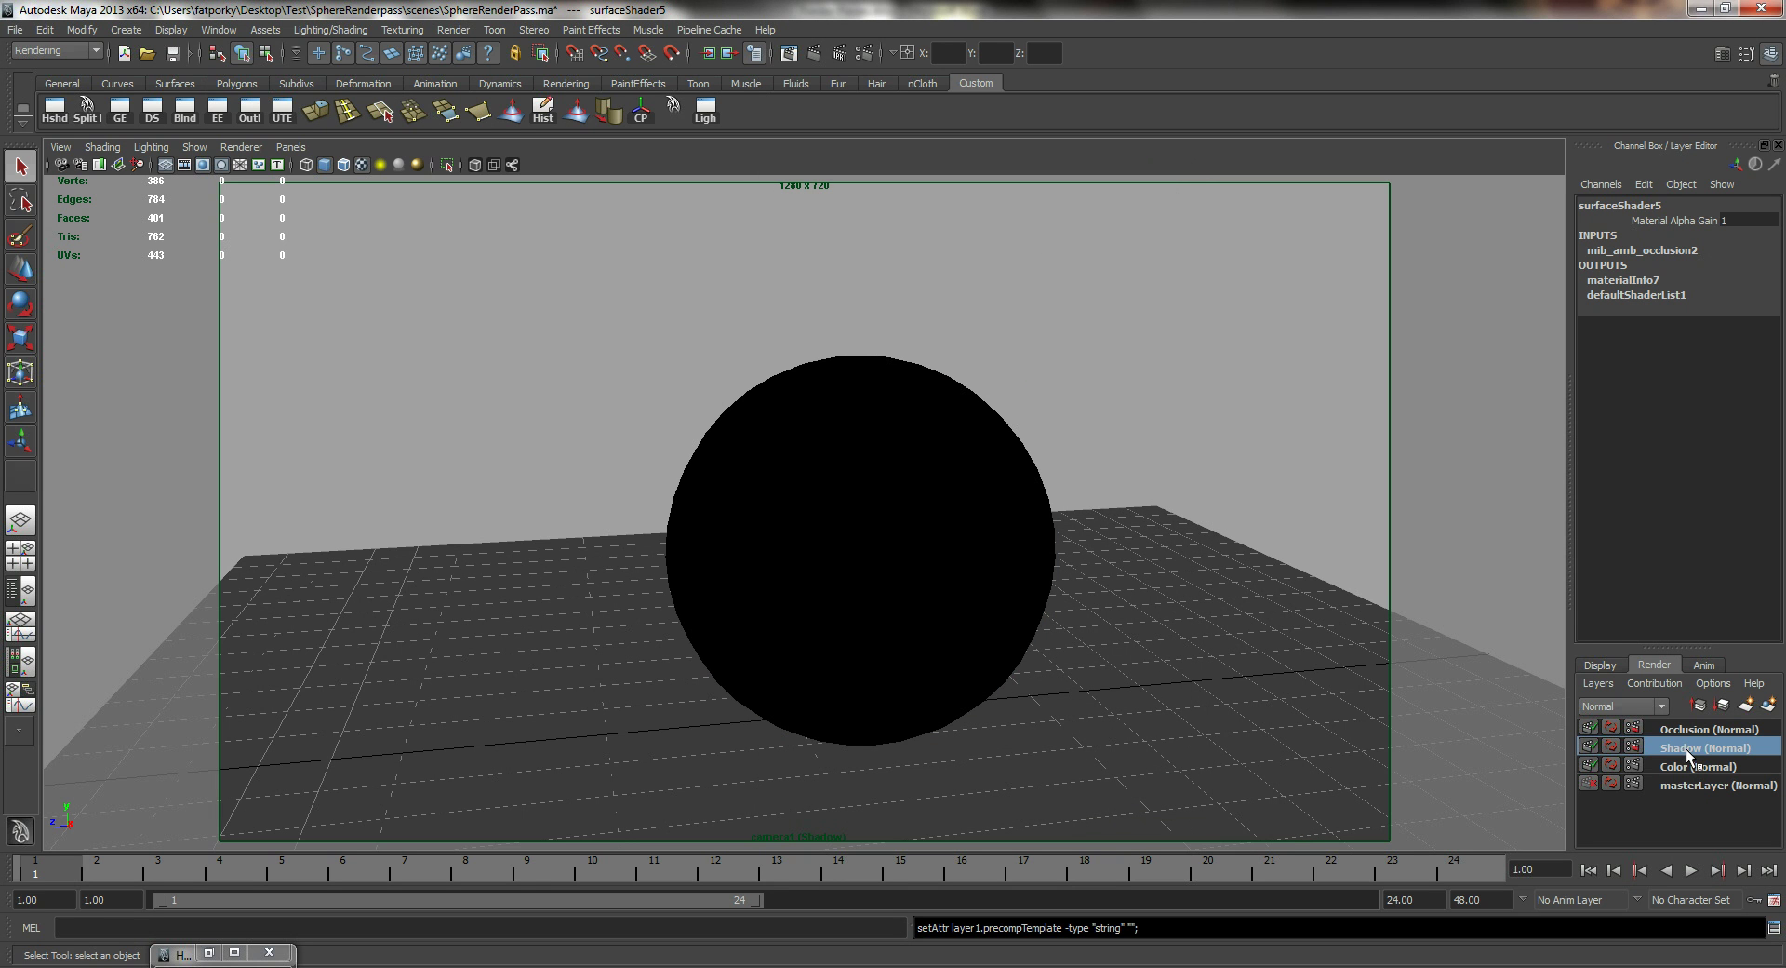
pyautogui.click(1633, 746)
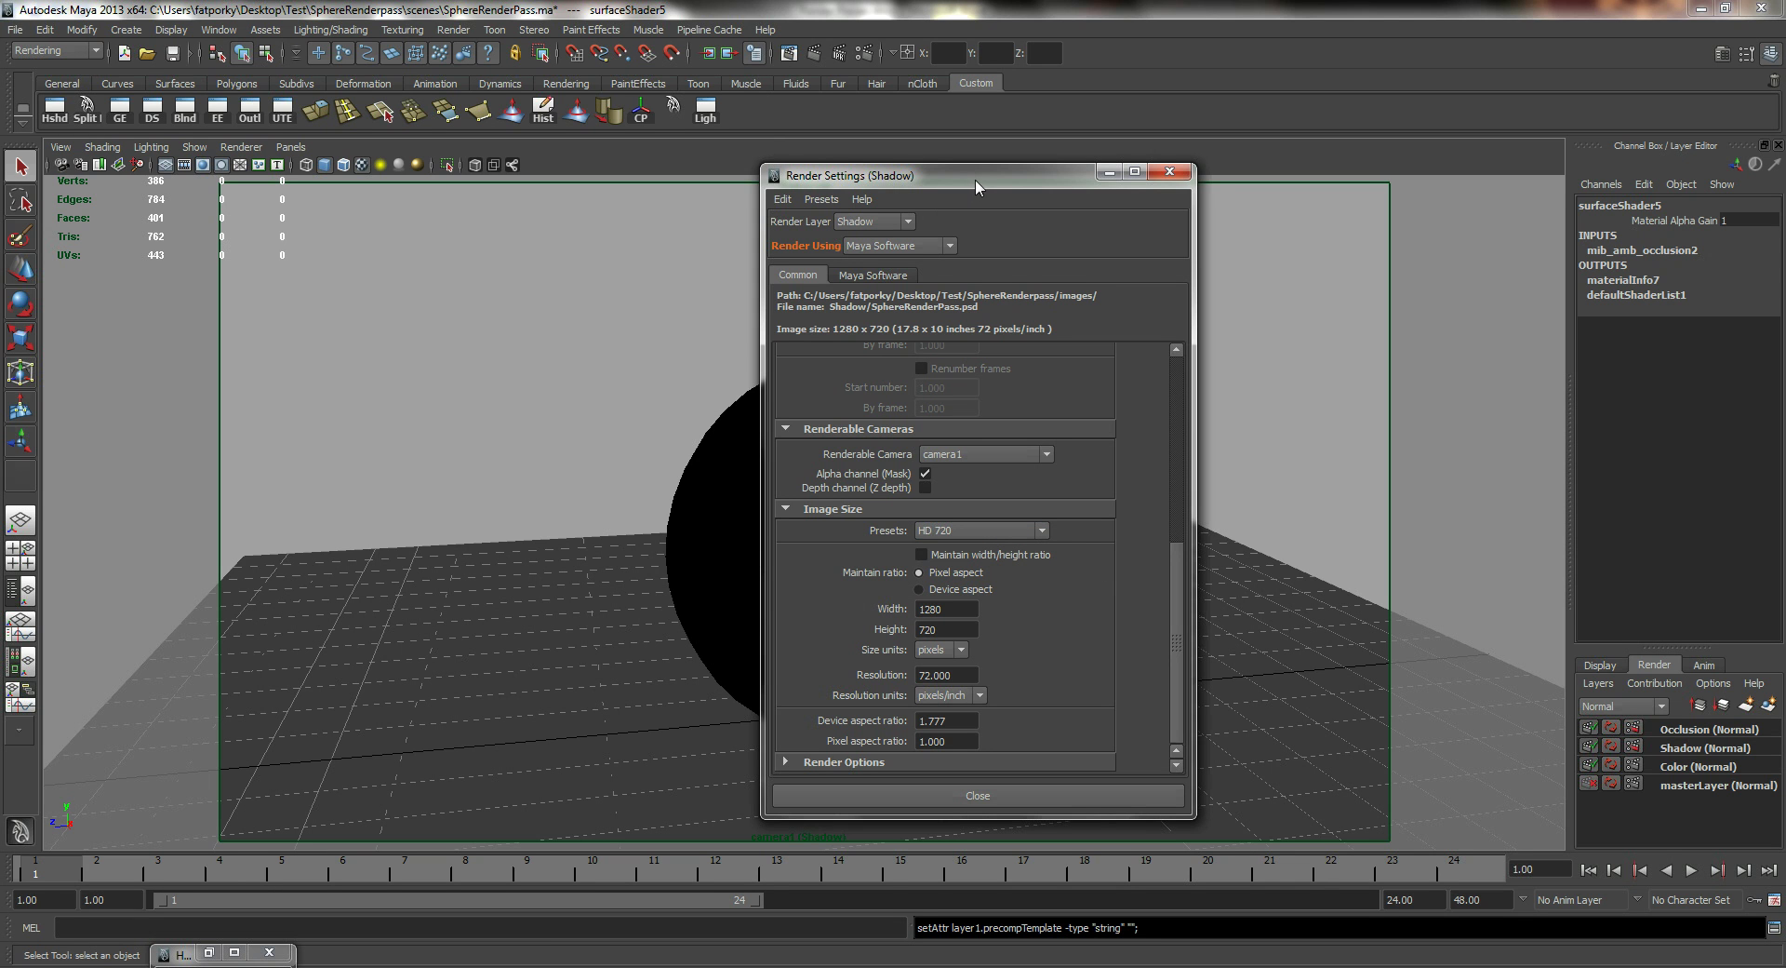
pyautogui.moveTo(975, 179); pyautogui.dragTo(918, 166)
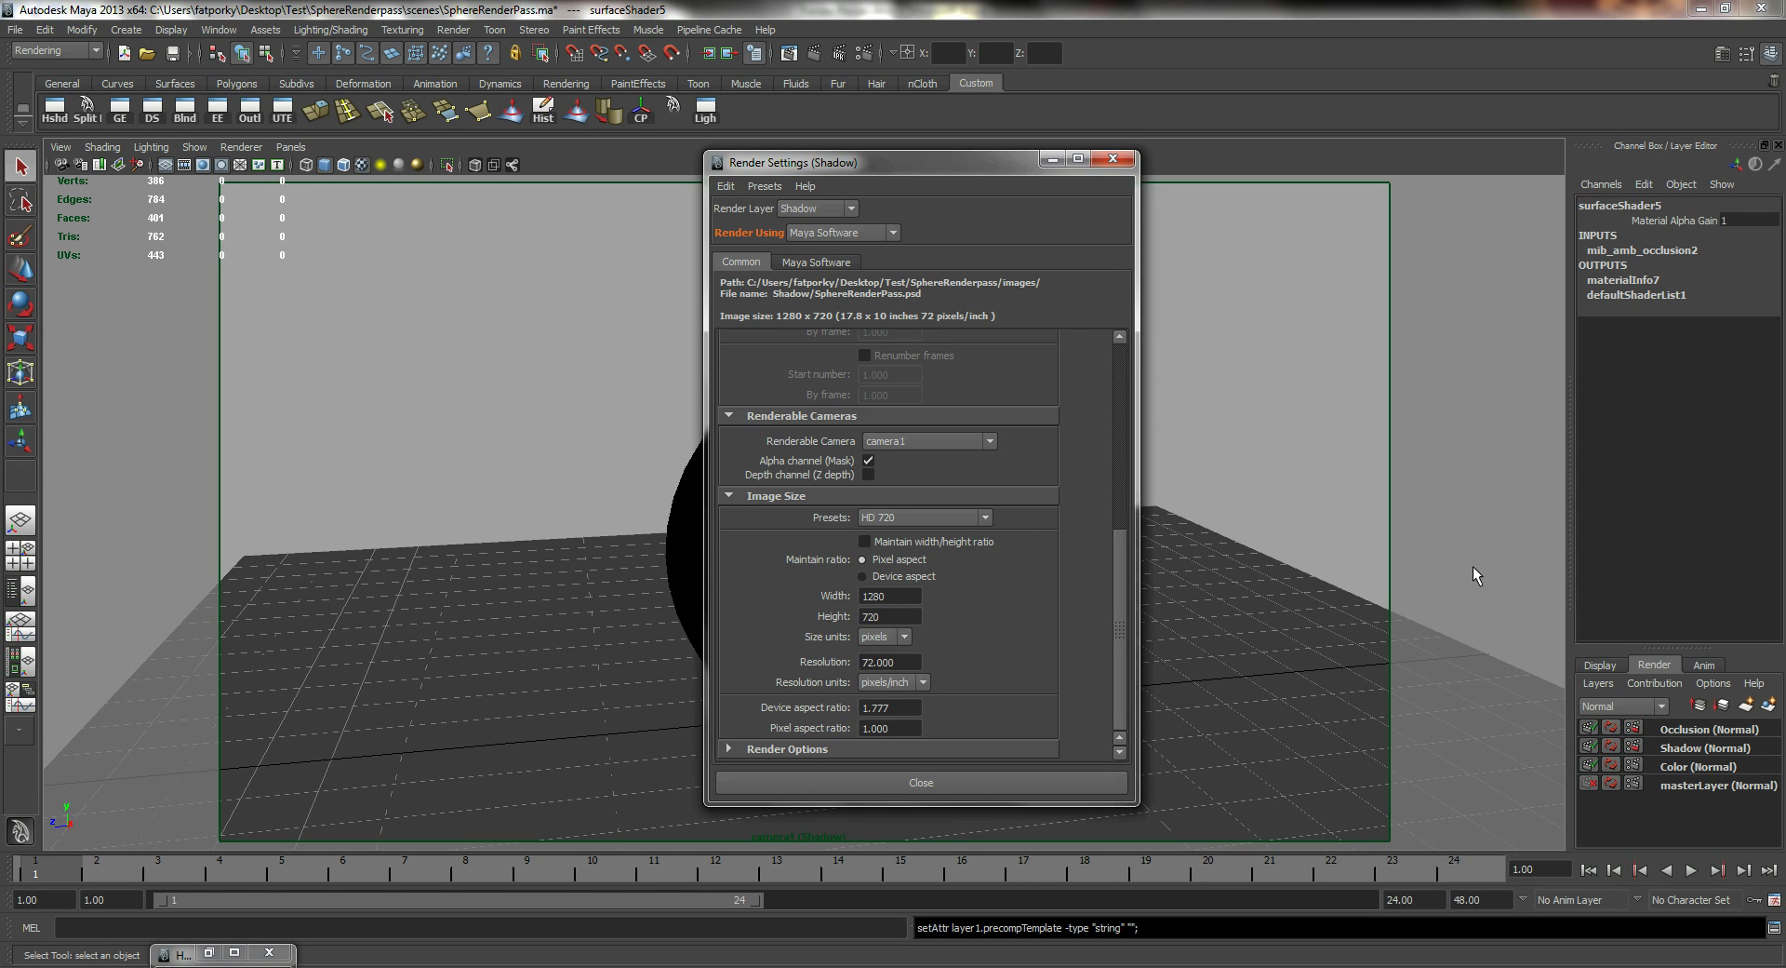
# - In the Occlusion layer's render settings, create a layer override for the file name prefix and set it to Scene_occlusion
pyautogui.click(880, 234)
pyautogui.click(884, 233)
pyautogui.click(1675, 728)
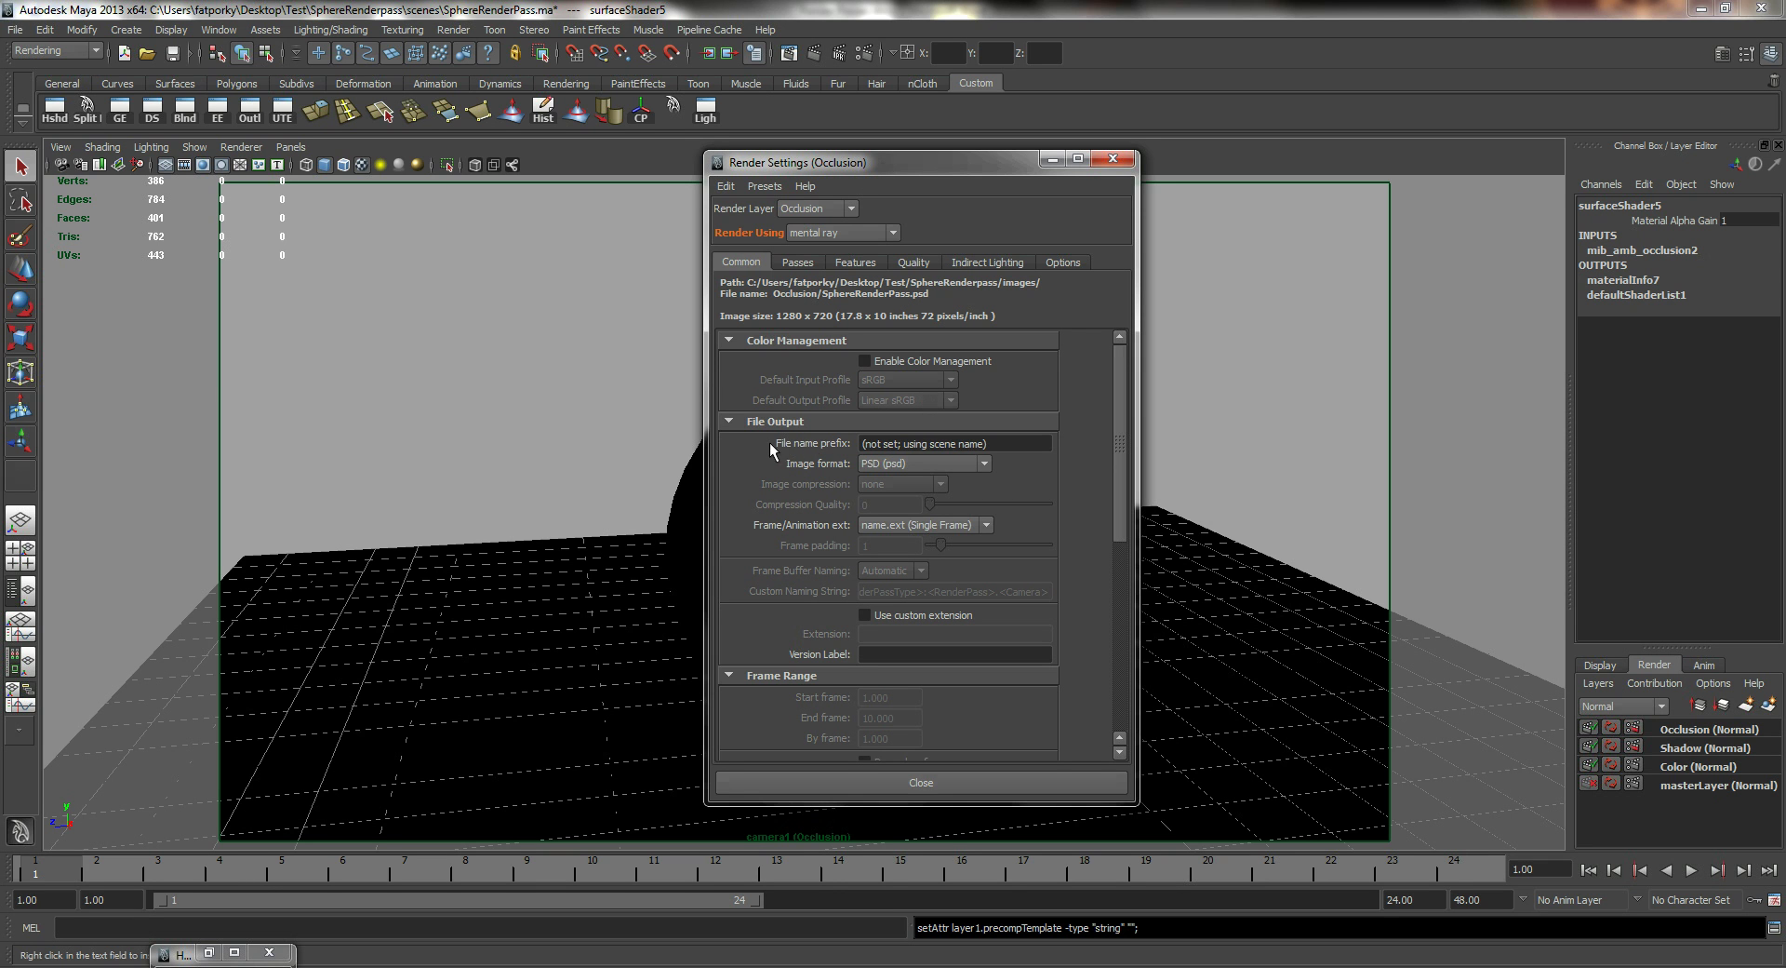
pyautogui.rightClick(819, 442)
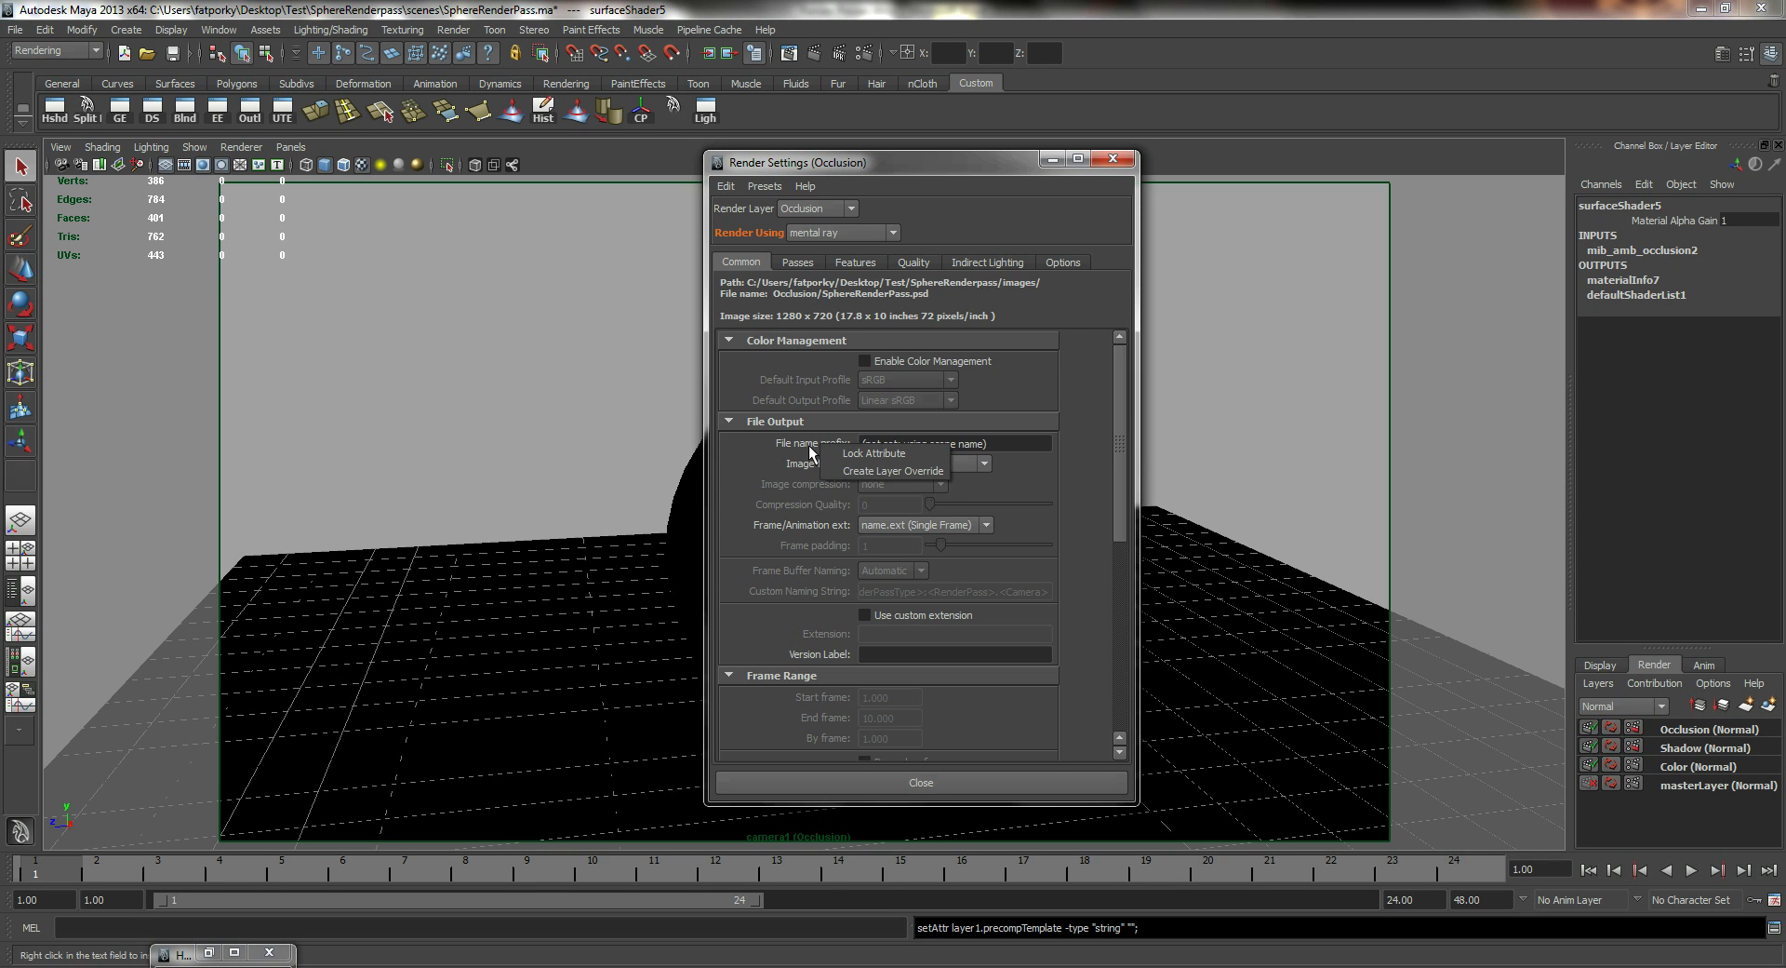
pyautogui.click(897, 472)
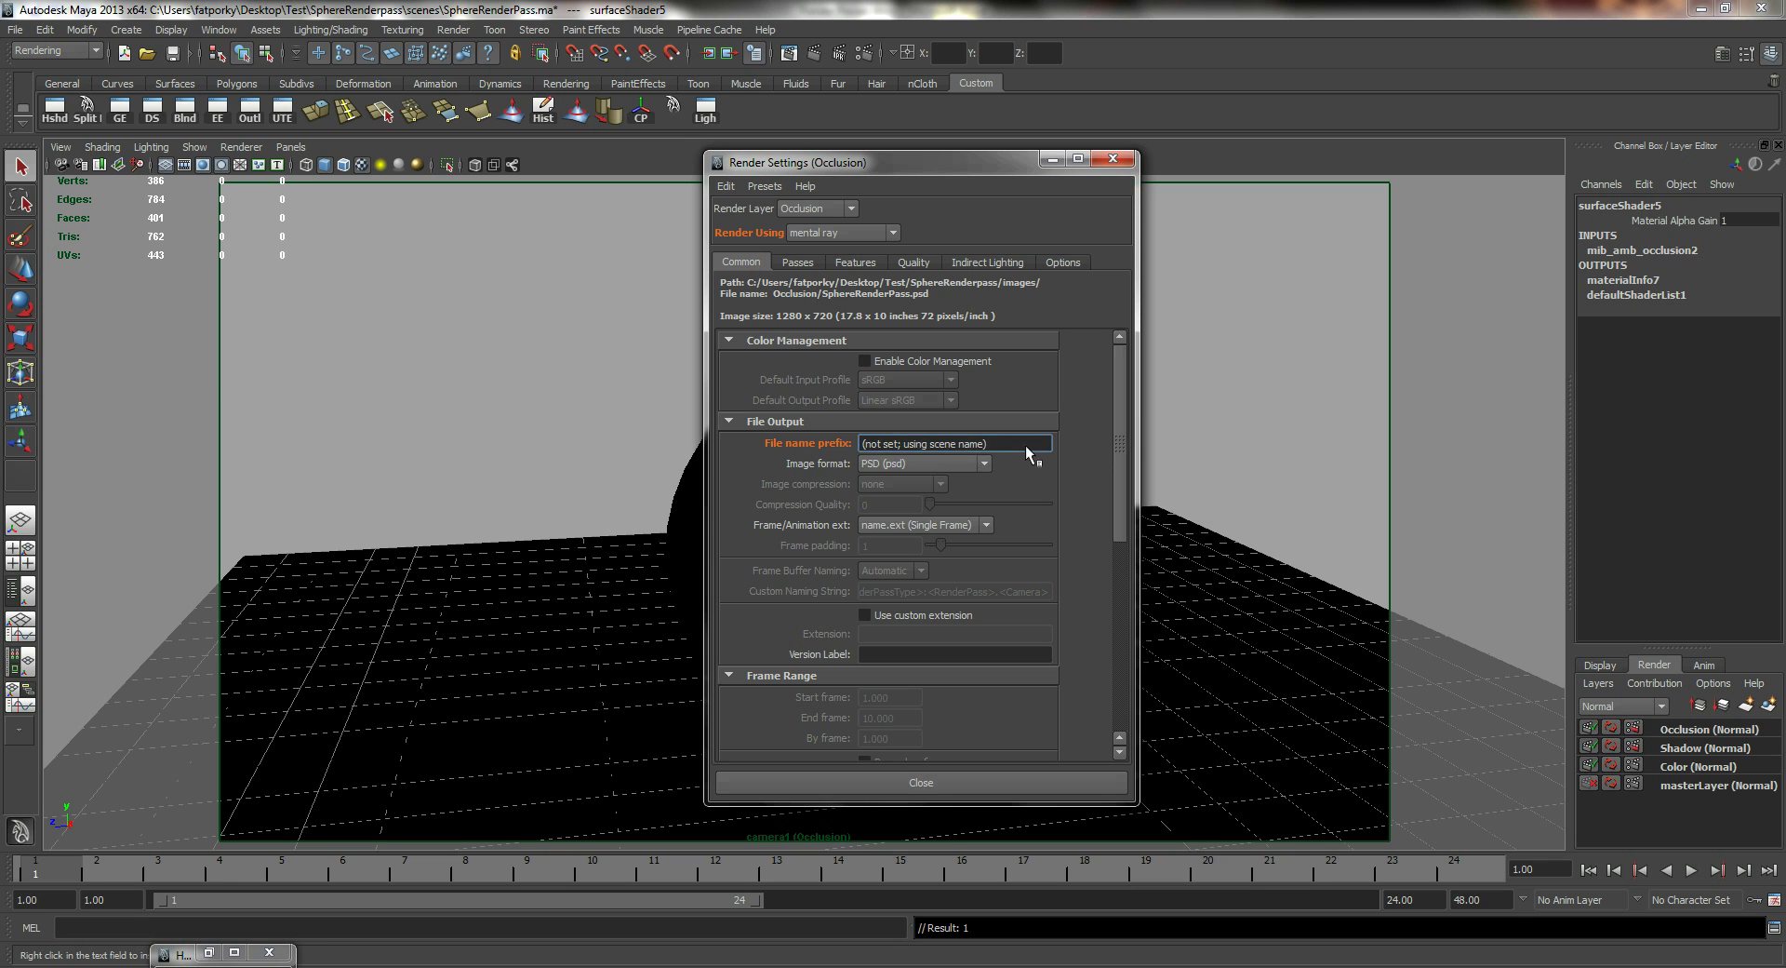
pyautogui.moveTo(1025, 445); pyautogui.dragTo(889, 444)
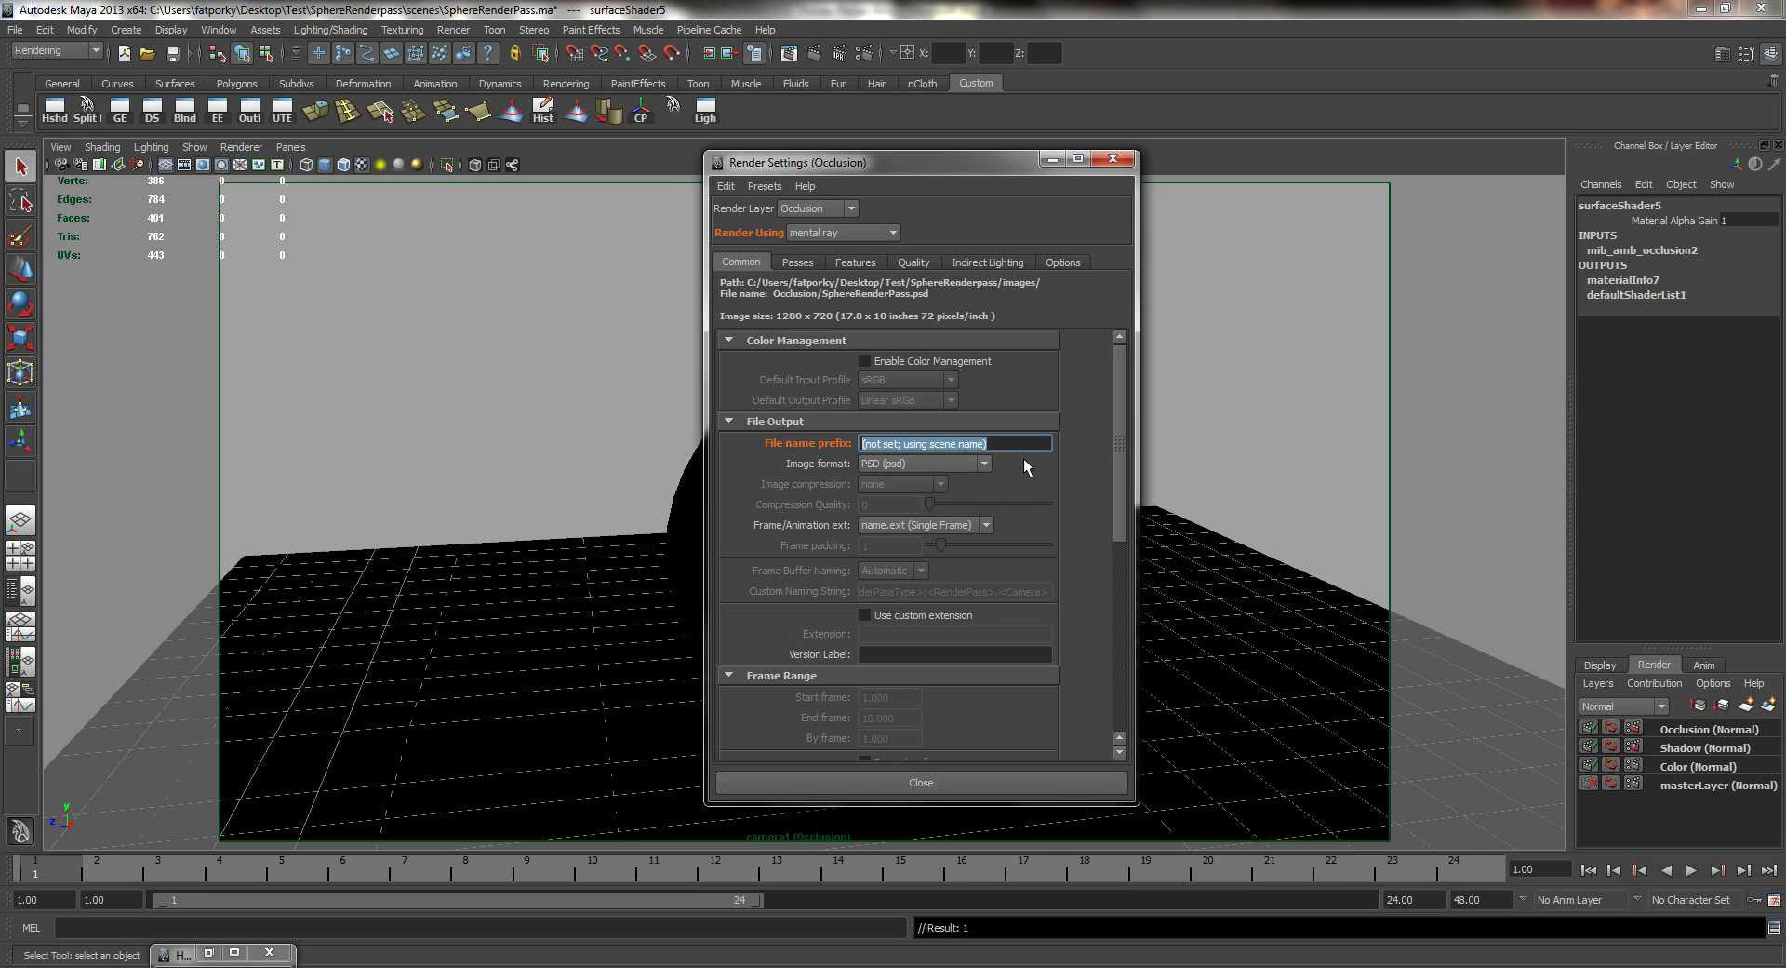
pyautogui.write('Scene')
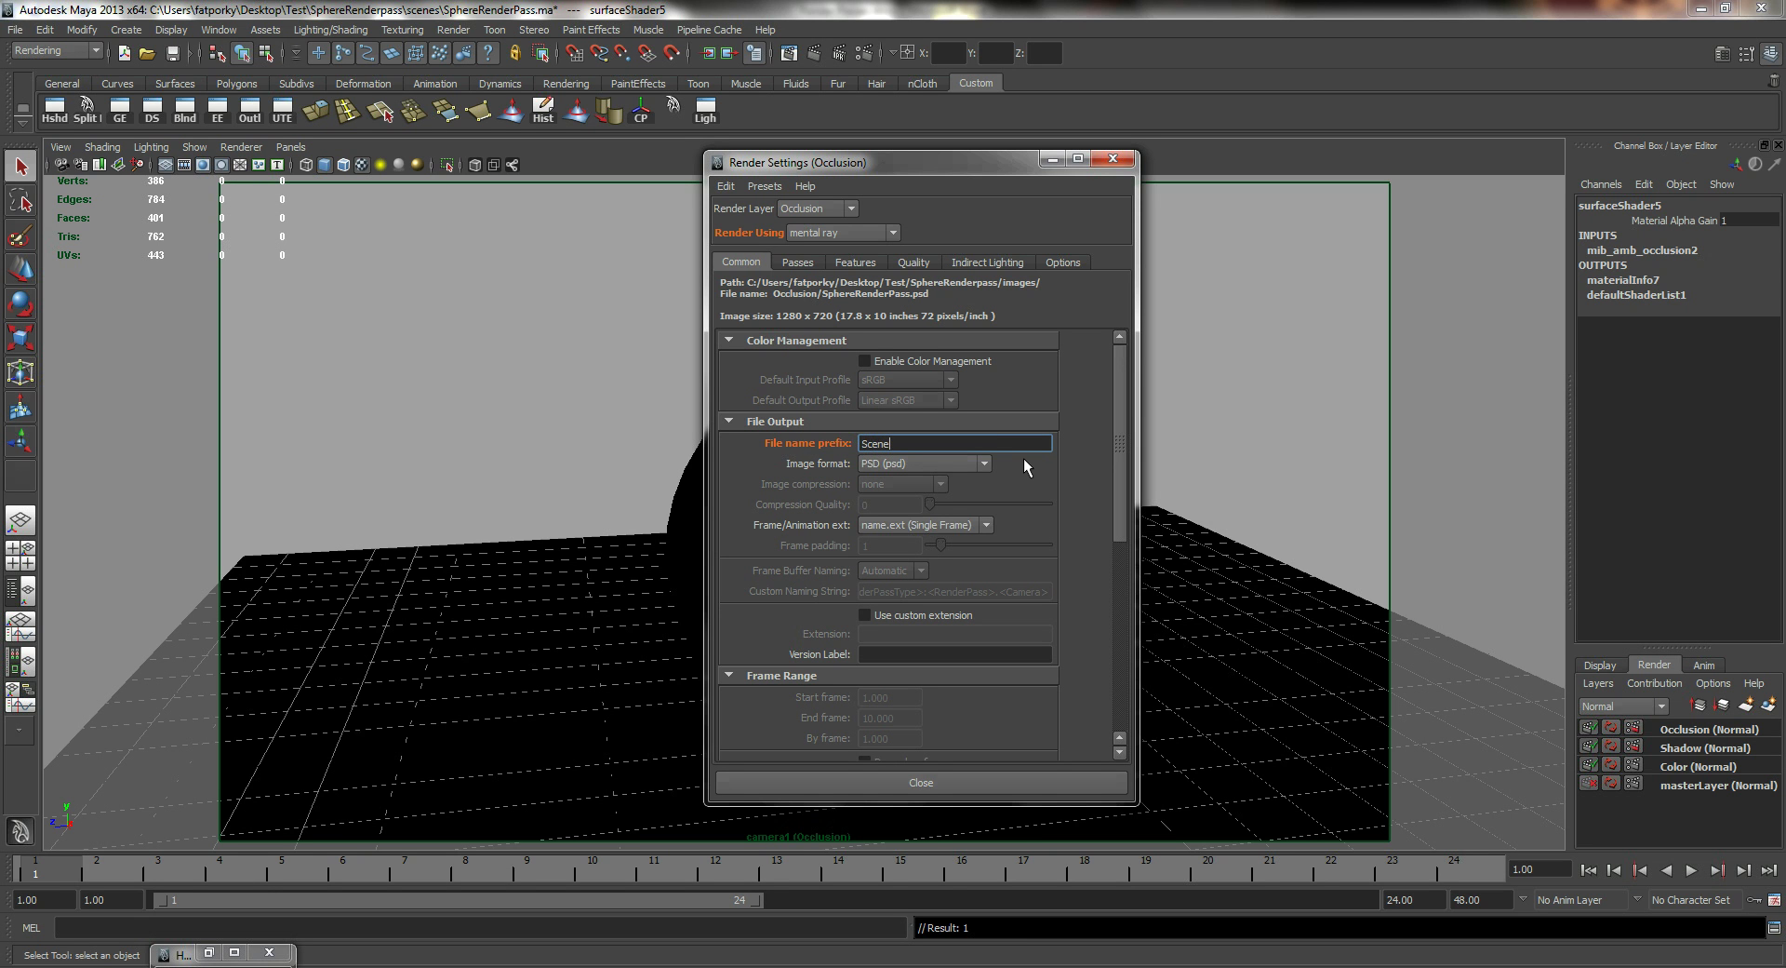
pyautogui.write('_occlusion')
pyautogui.press('Return')
# - Set the output image format to JPEG (jpg) and close the Occlusion layer's render settings
pyautogui.click(955, 462)
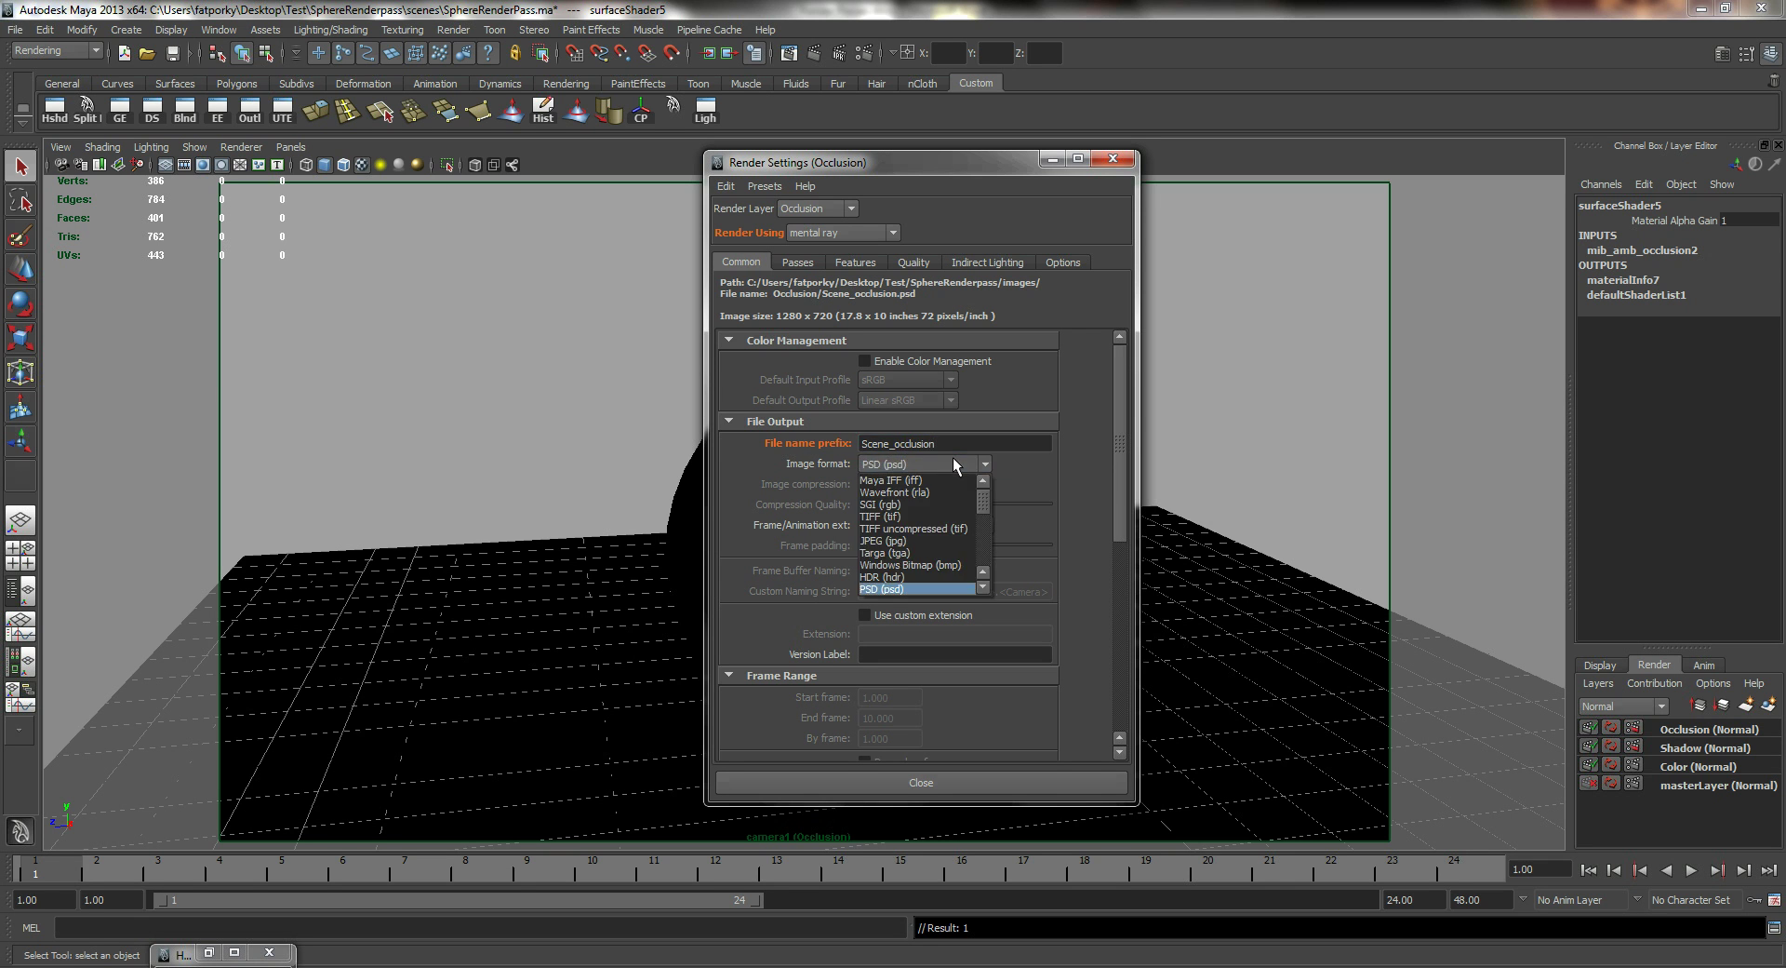
pyautogui.click(953, 540)
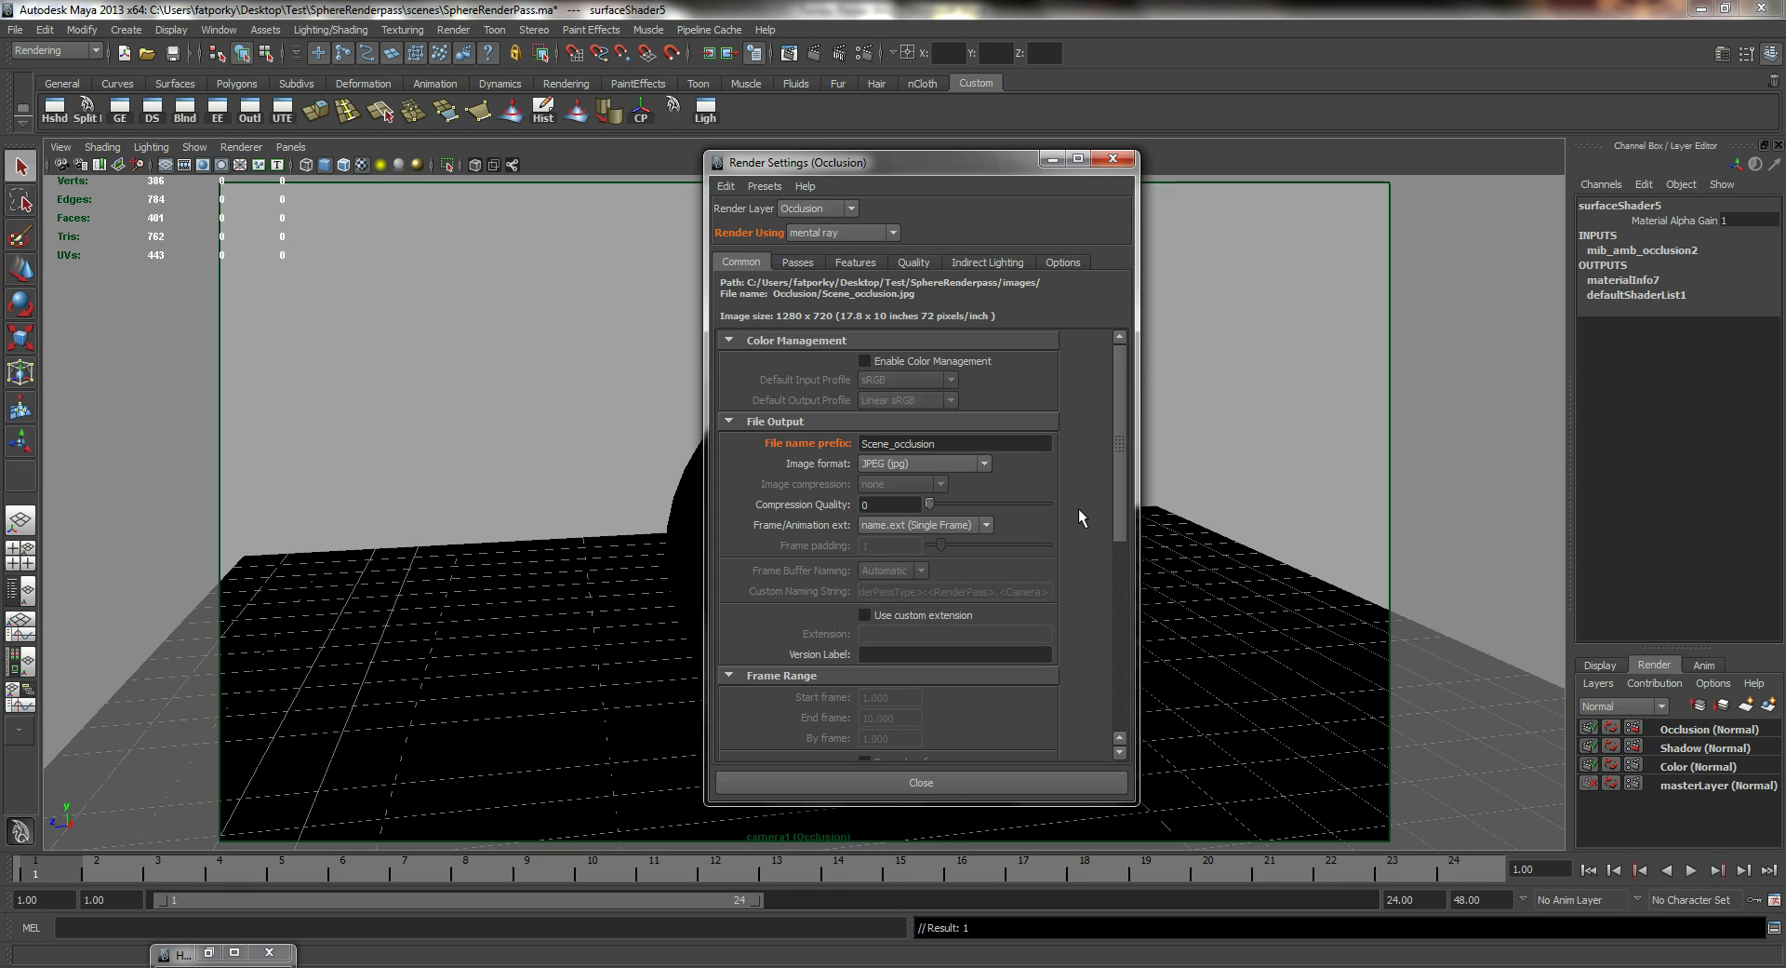
pyautogui.moveTo(1118, 466)
pyautogui.mouseDown()
pyautogui.moveTo(1083, 699)
pyautogui.moveTo(1115, 477)
pyautogui.mouseUp()
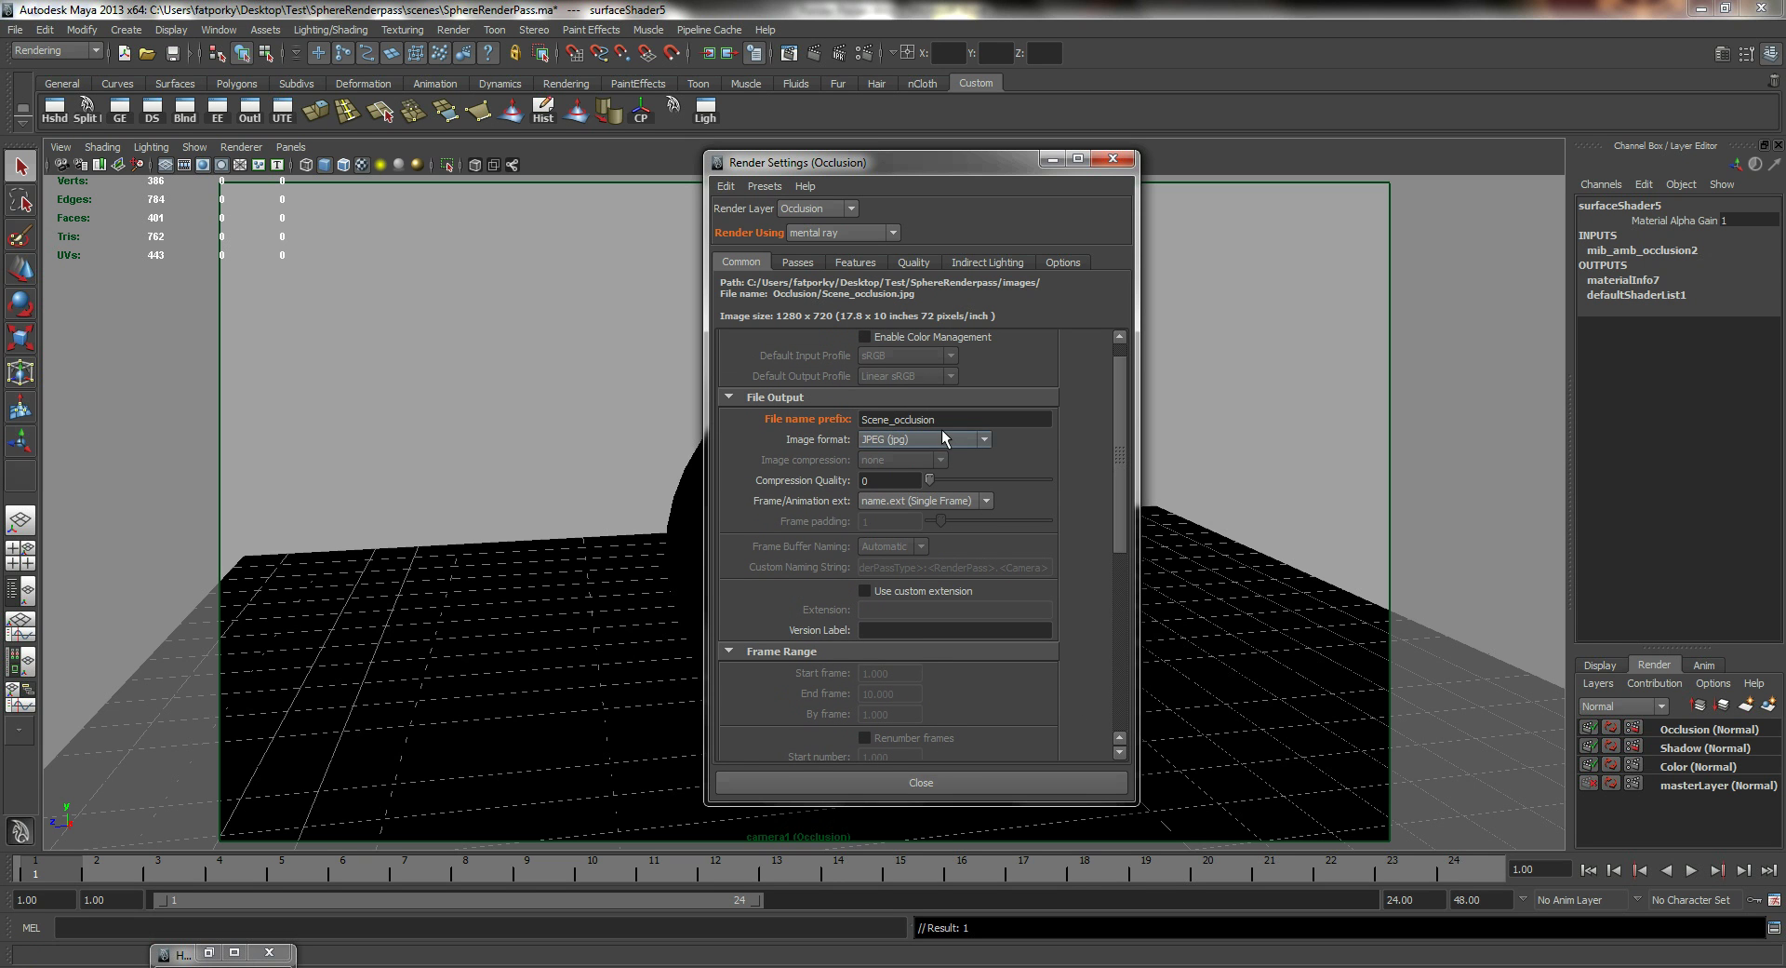
pyautogui.click(1057, 780)
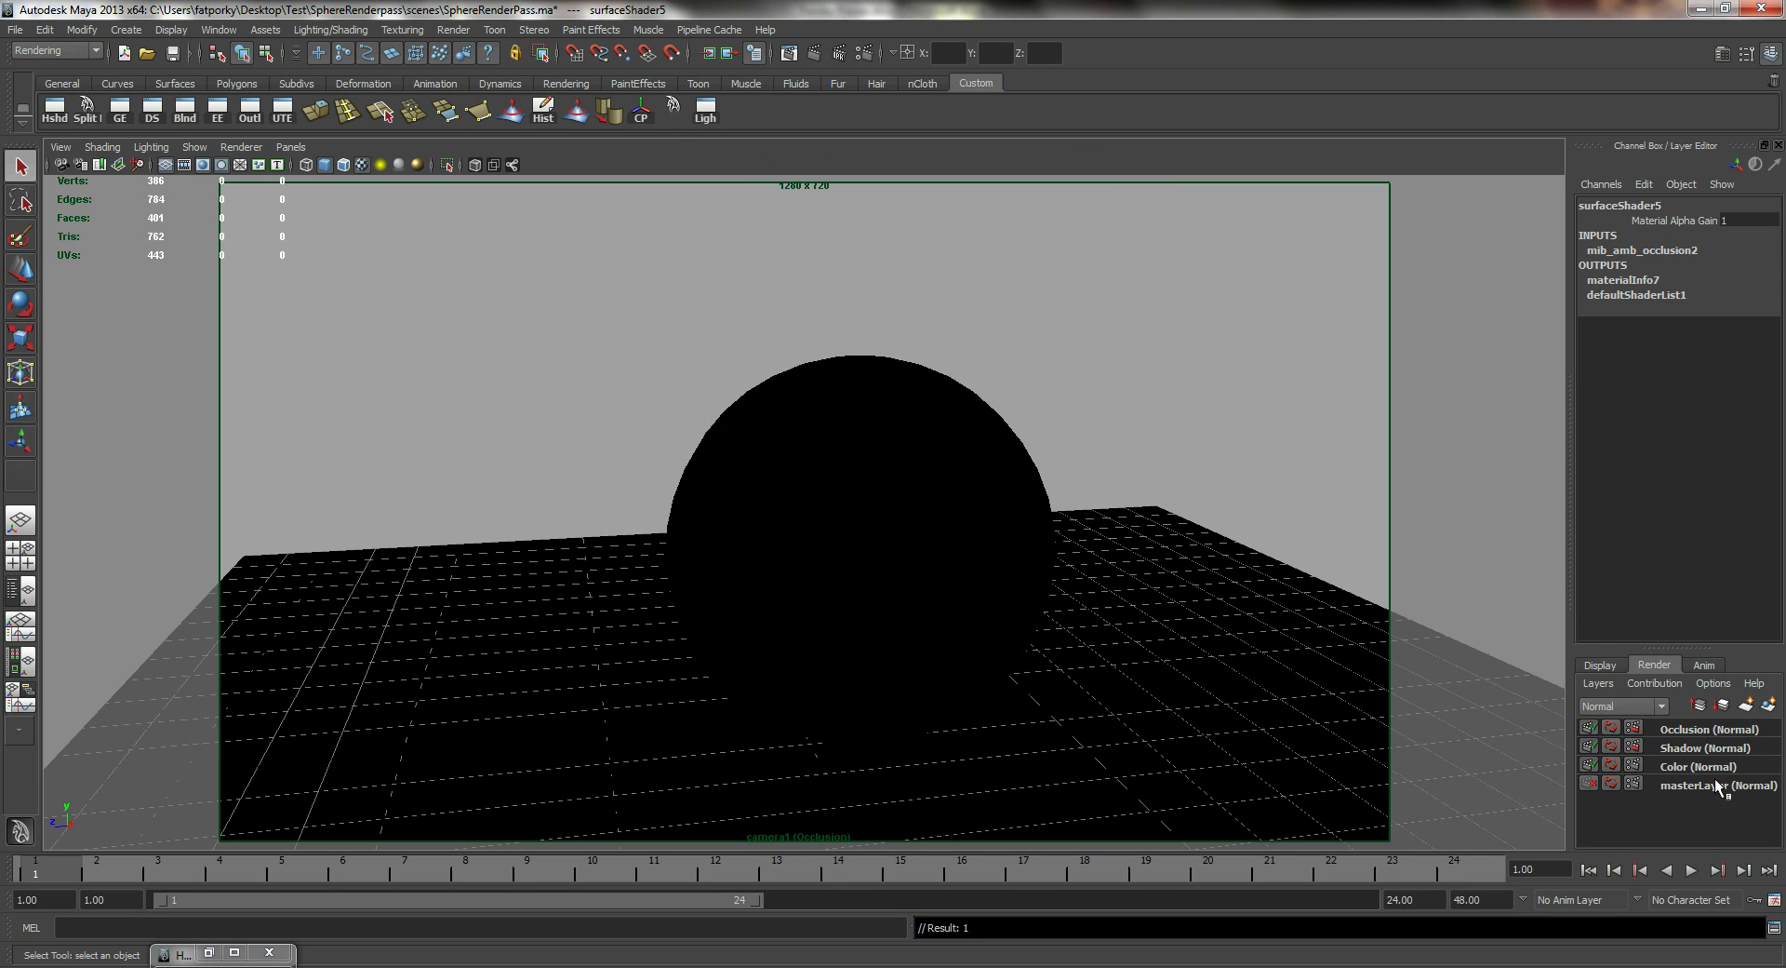
# - In the Shadow layer's render settings, create a layer override for the file name prefix and set it to Scene_Shadow
pyautogui.click(1702, 745)
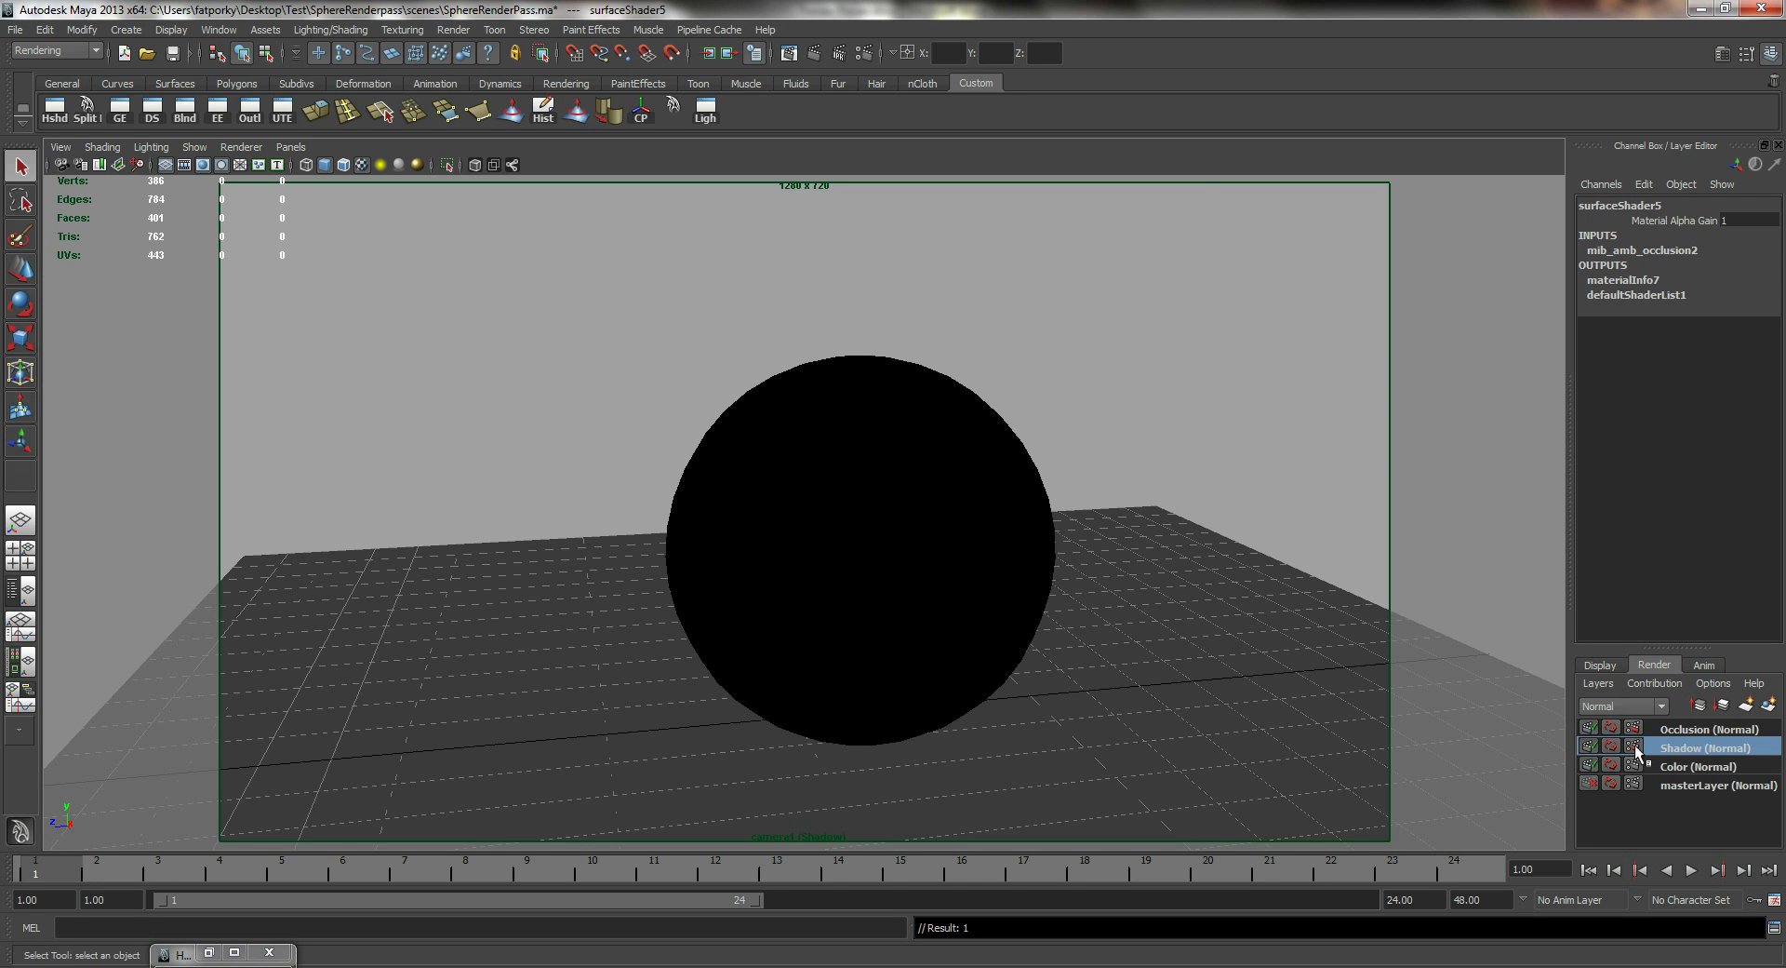
pyautogui.click(1634, 744)
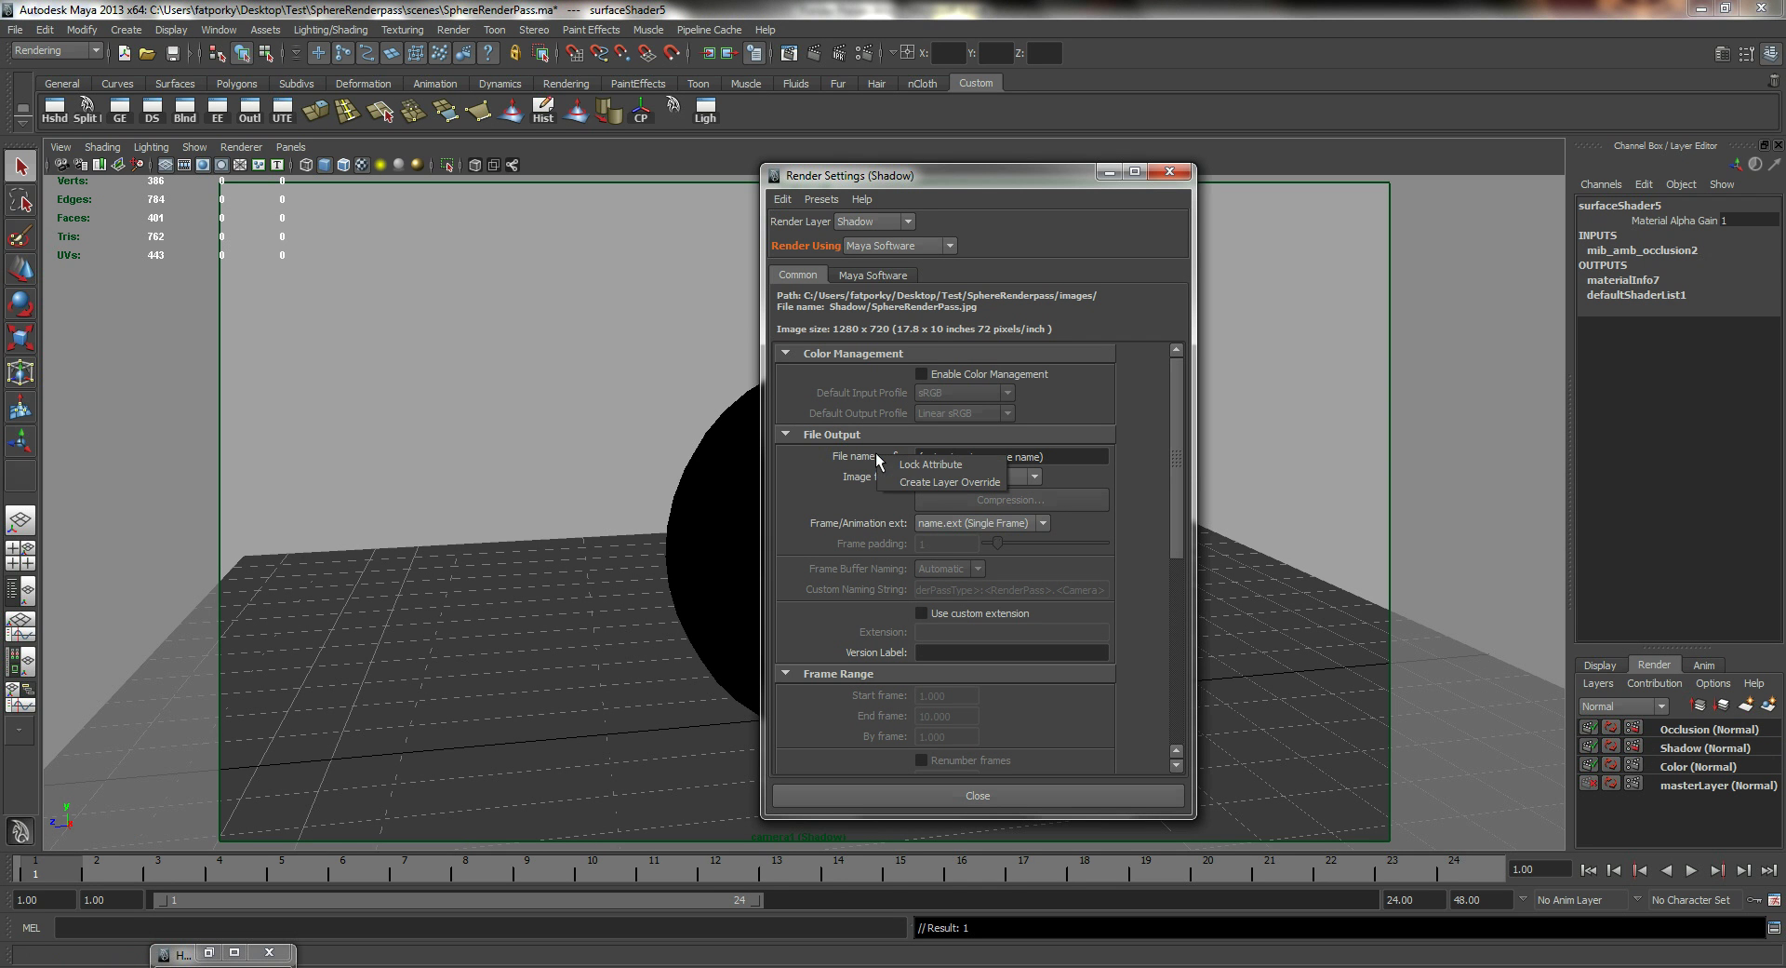
pyautogui.click(1054, 455)
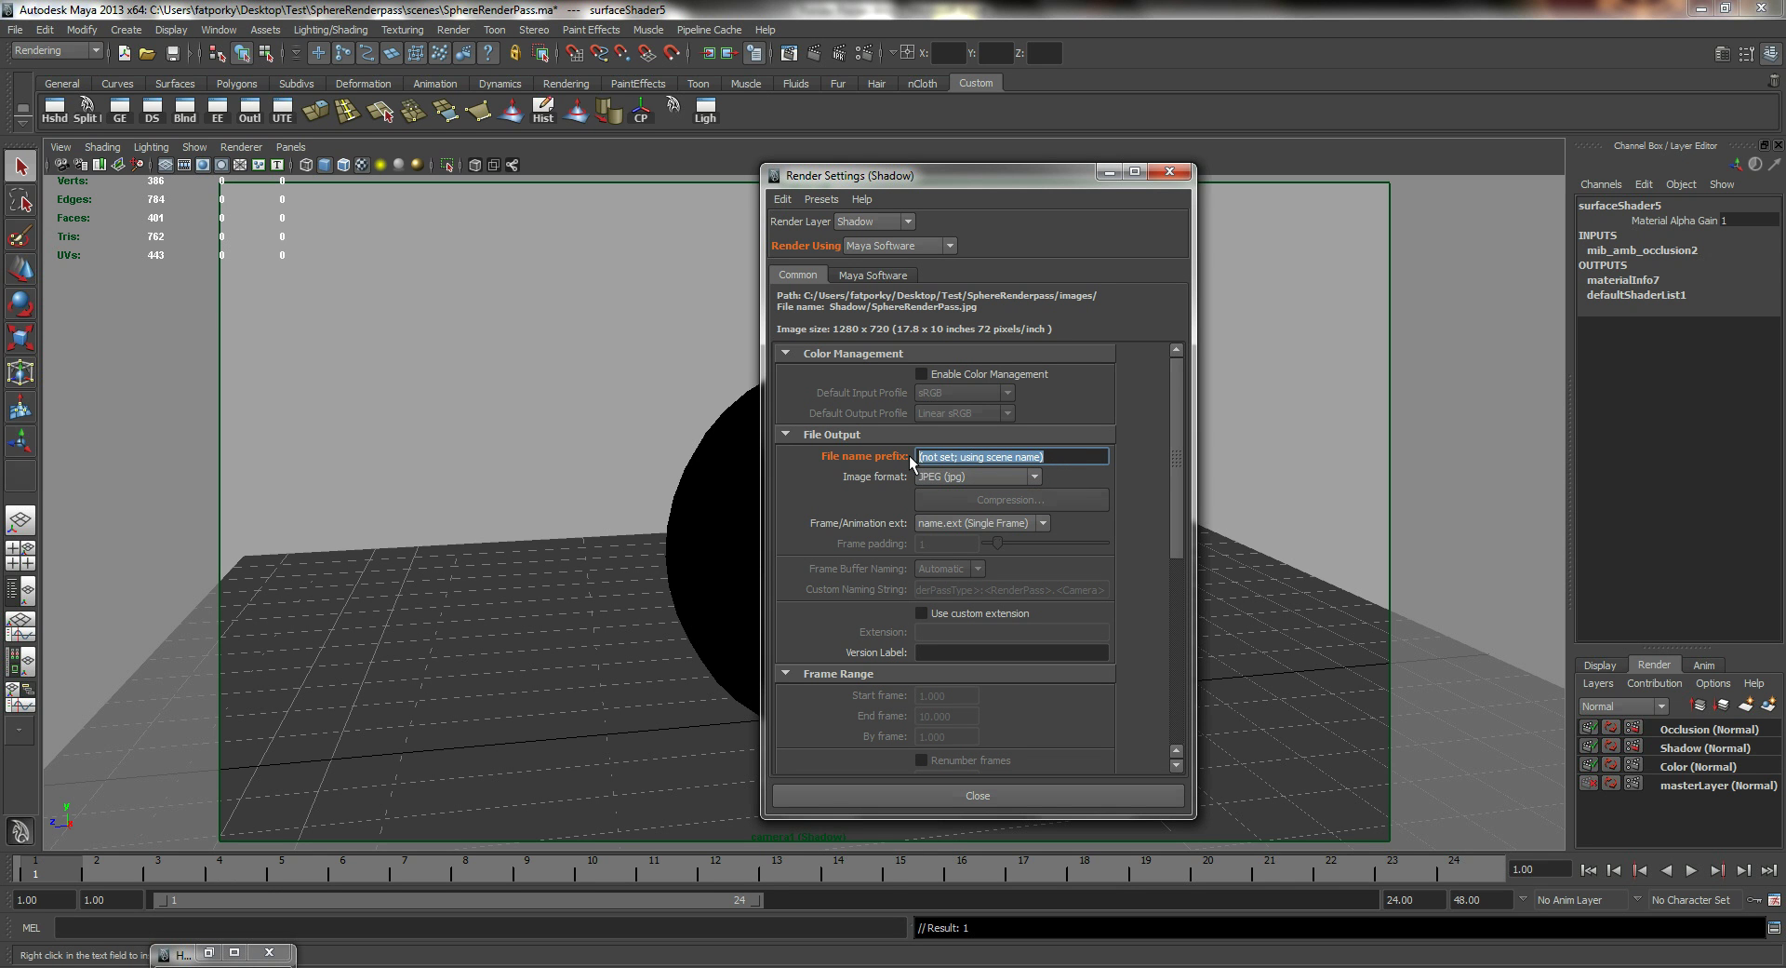
pyautogui.write('Scene_Shadow')
pyautogui.press('BackSpace')
pyautogui.press('BackSpace')
pyautogui.press('BackSpace')
pyautogui.write('dow')
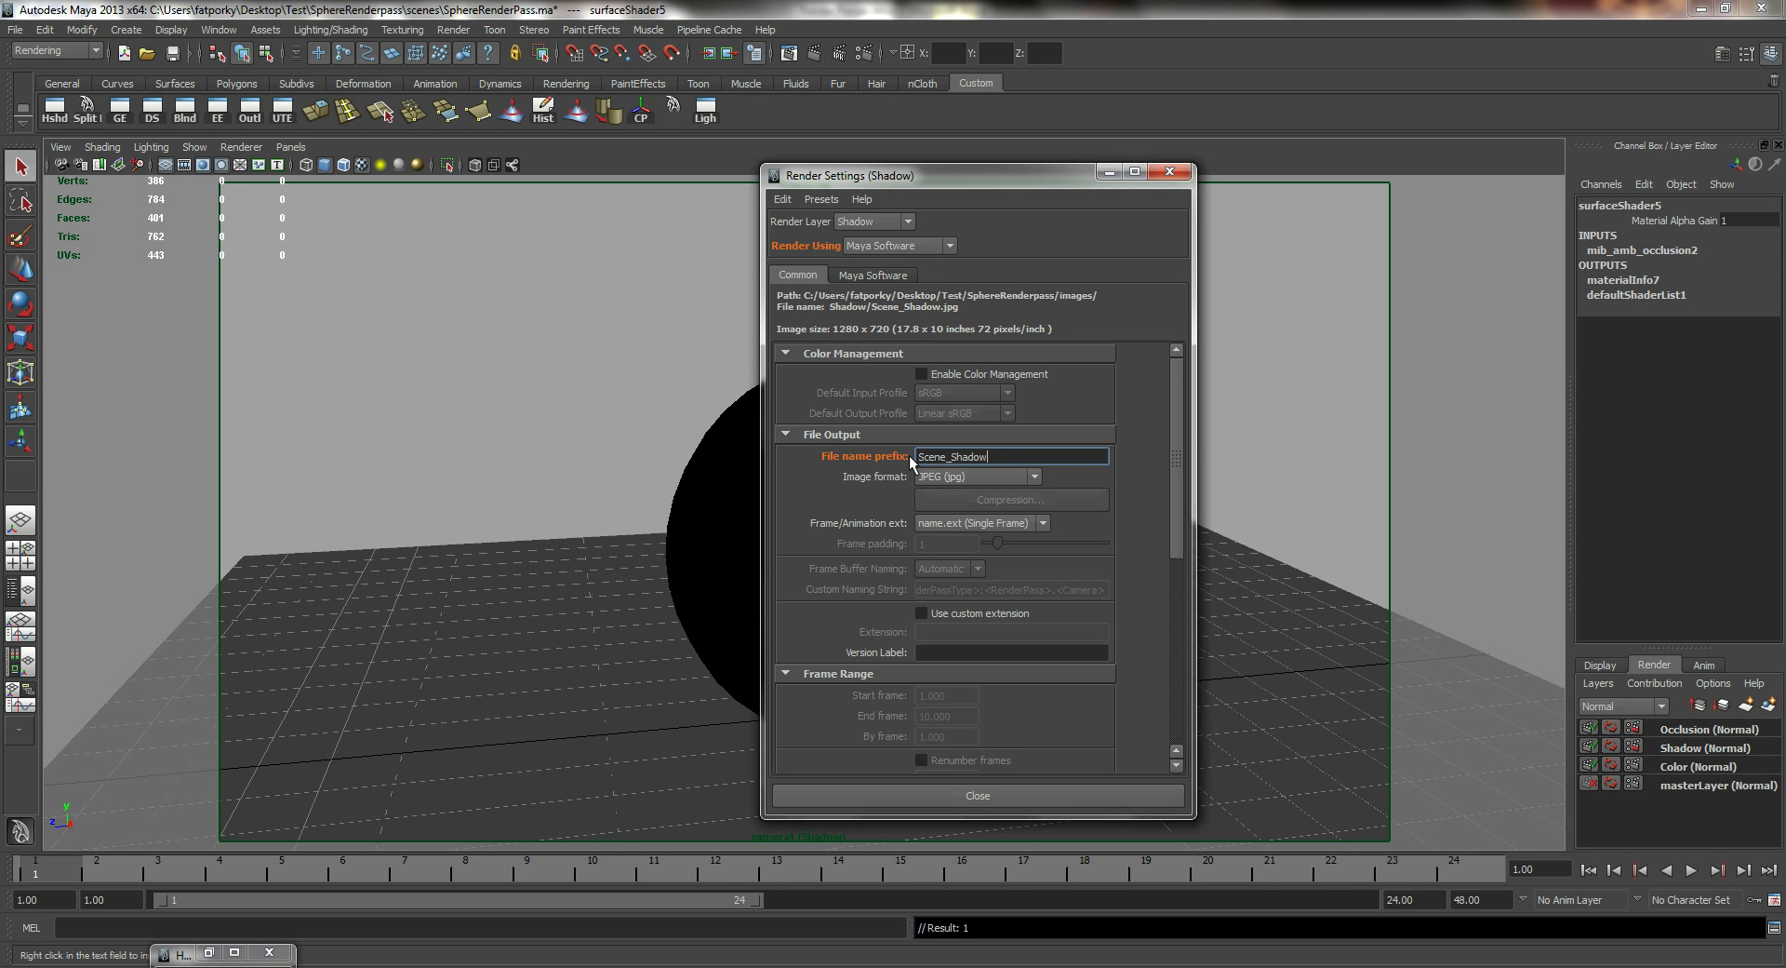
# - Override the Color layer's file name prefix with Scene_Color and close the render settings
pyautogui.click(1634, 765)
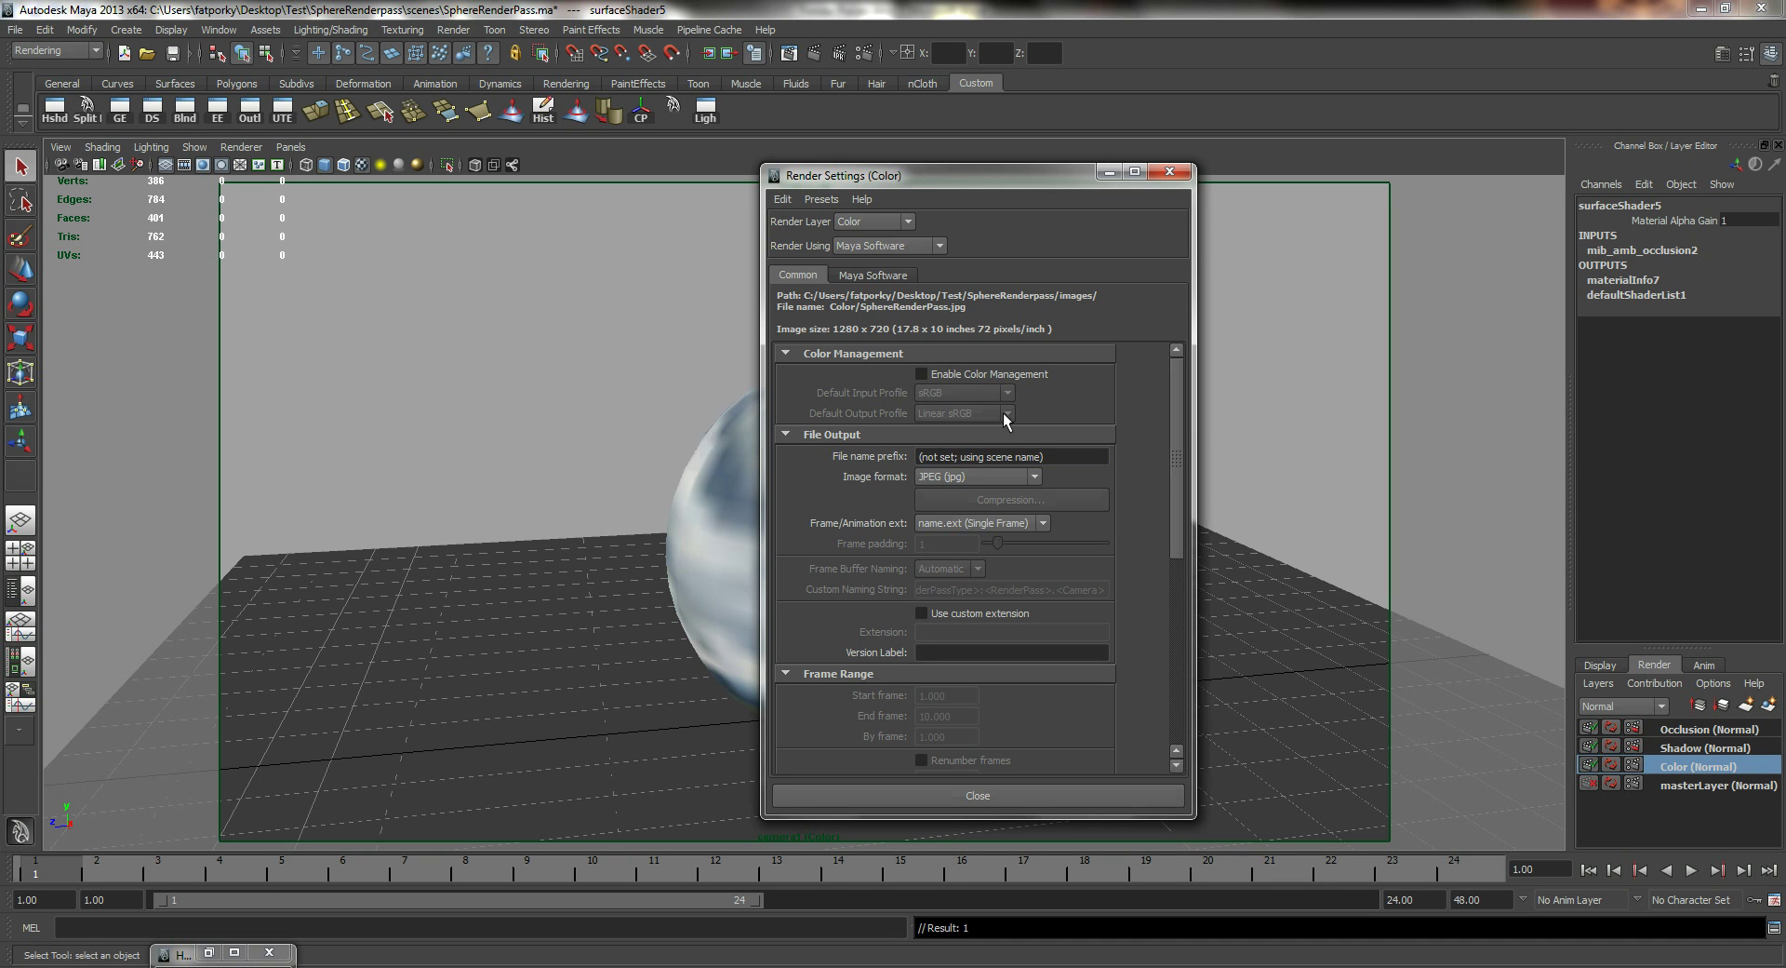
pyautogui.rightClick(864, 460)
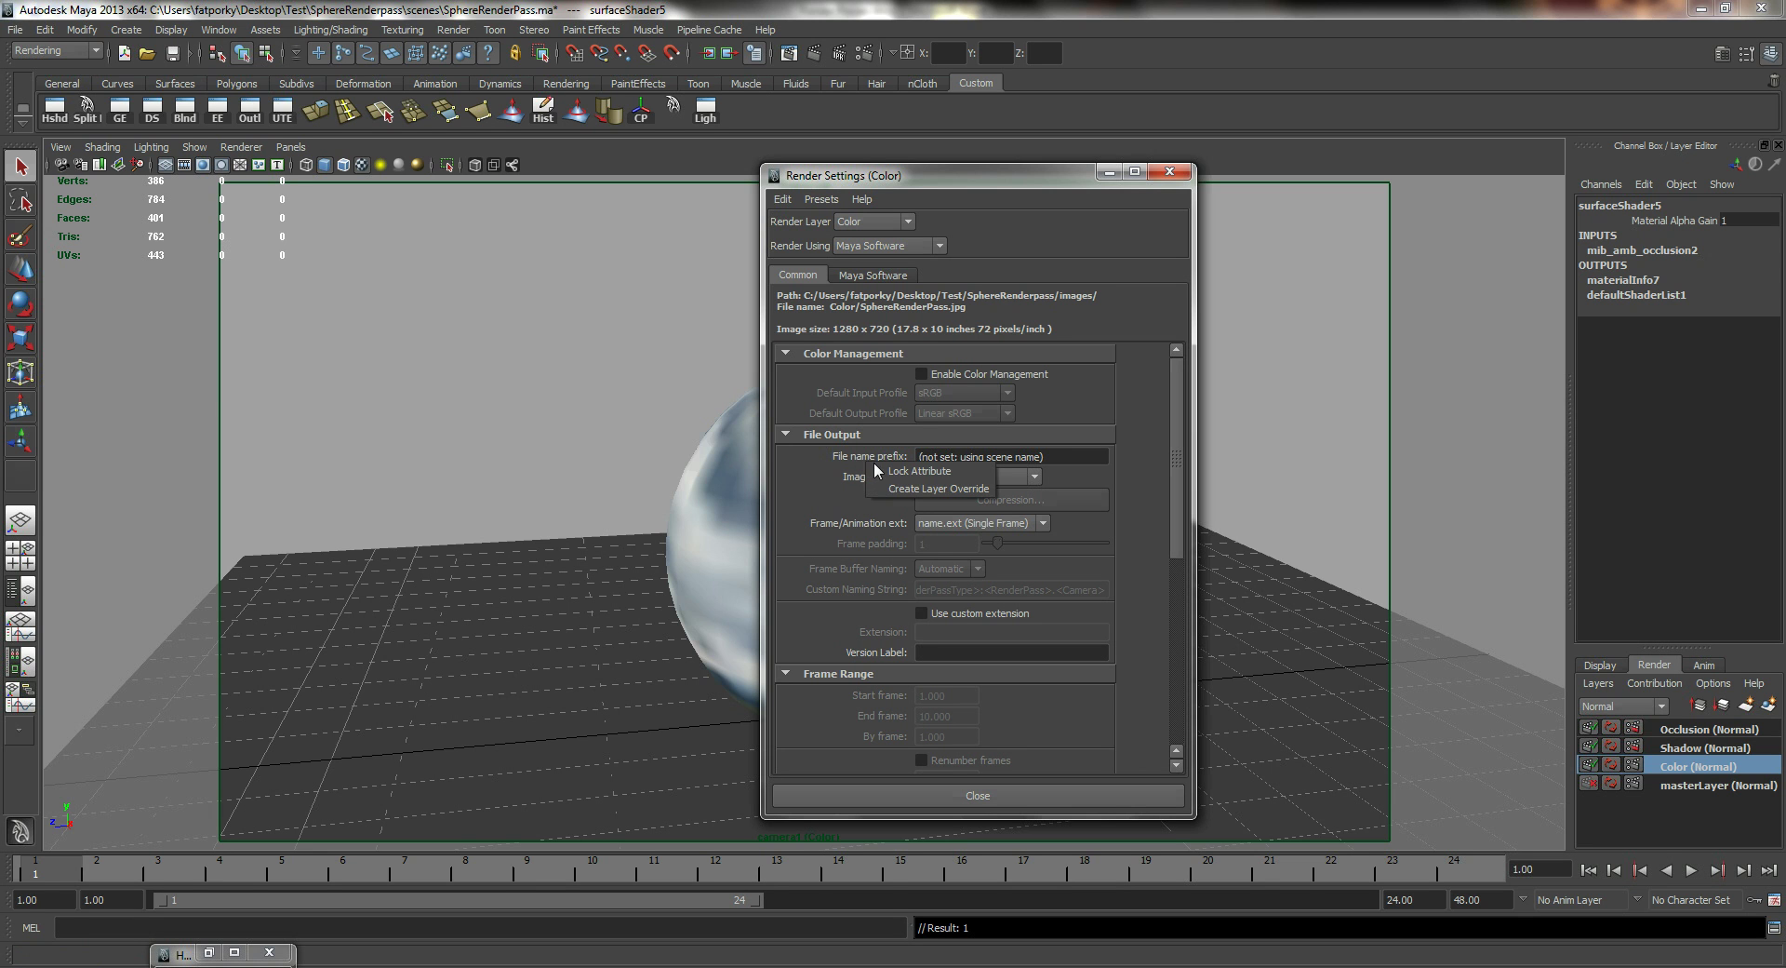
pyautogui.click(938, 489)
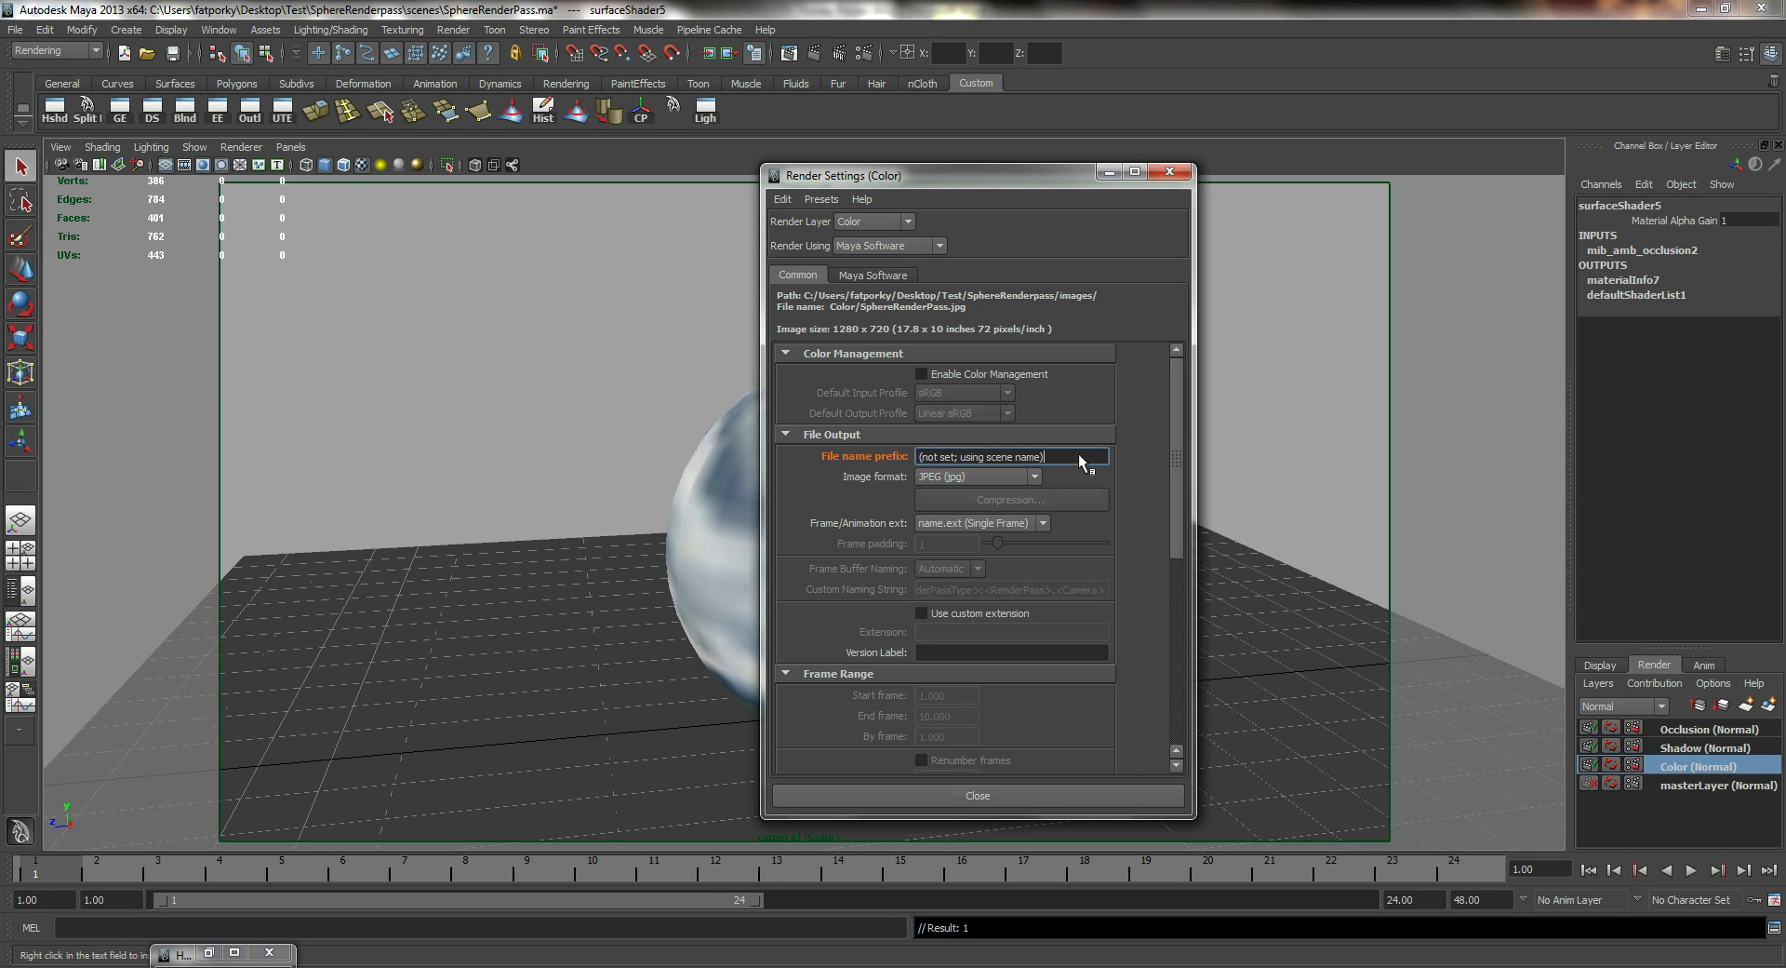
pyautogui.click(1079, 456)
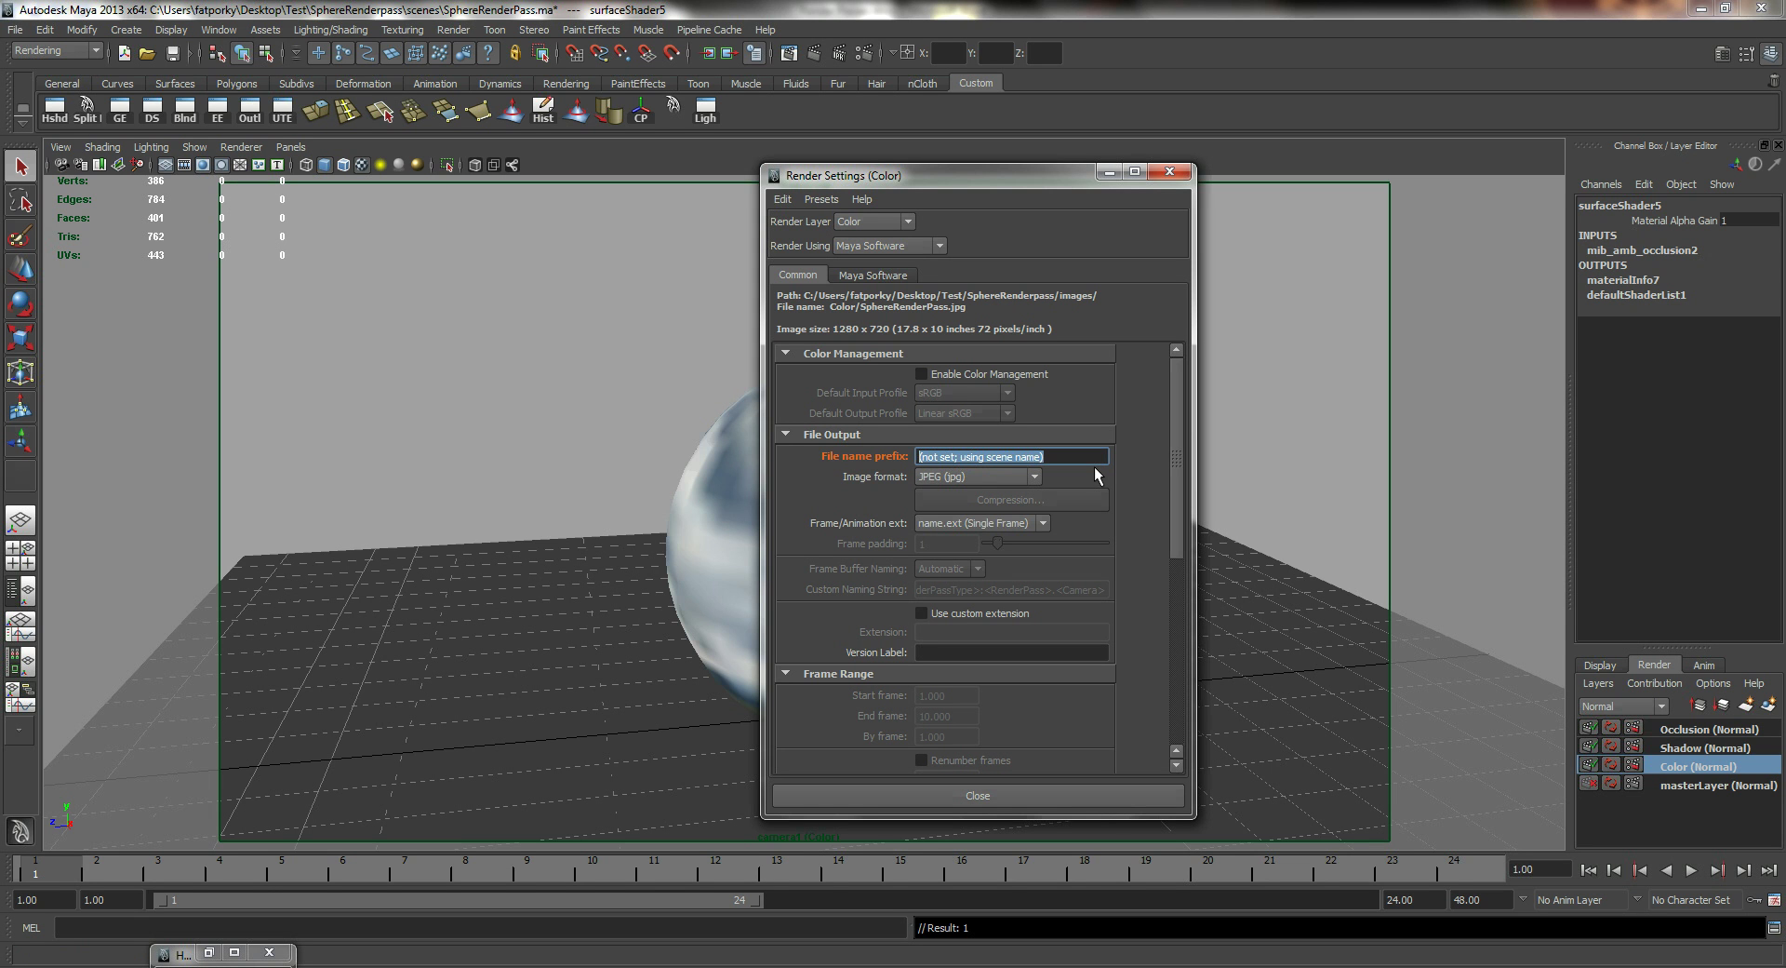
pyautogui.write('S')
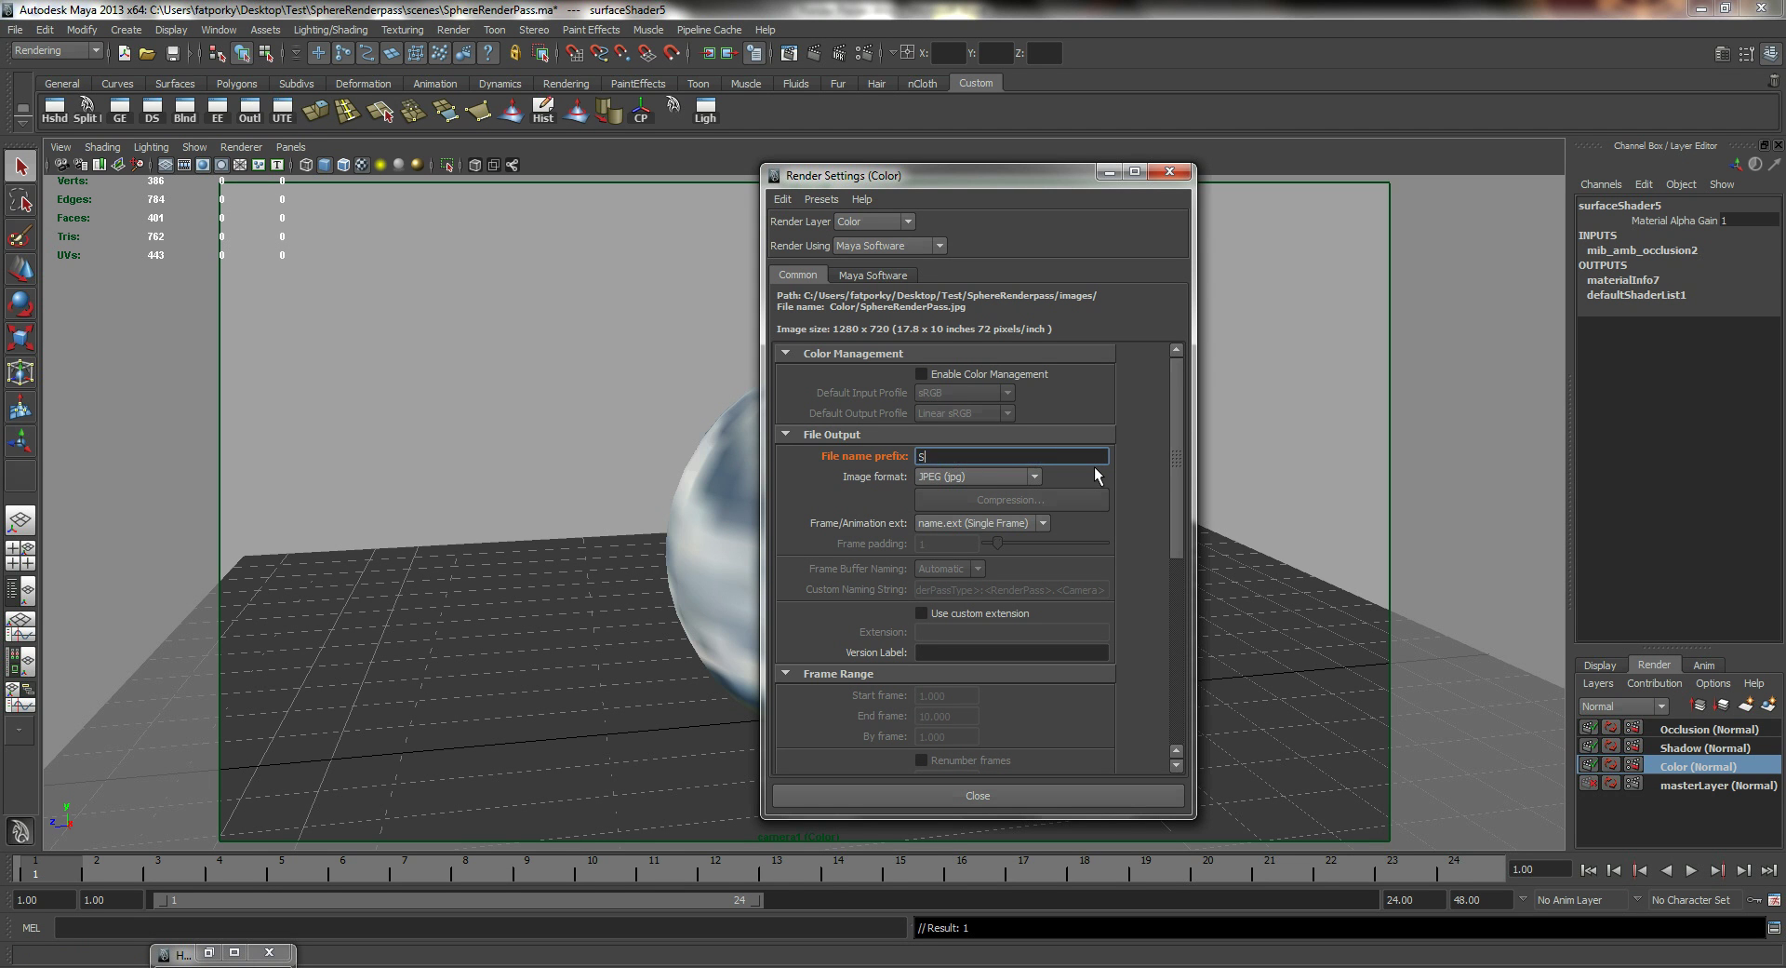
pyautogui.write('cene_Color')
pyautogui.press('Return')
pyautogui.click(1107, 798)
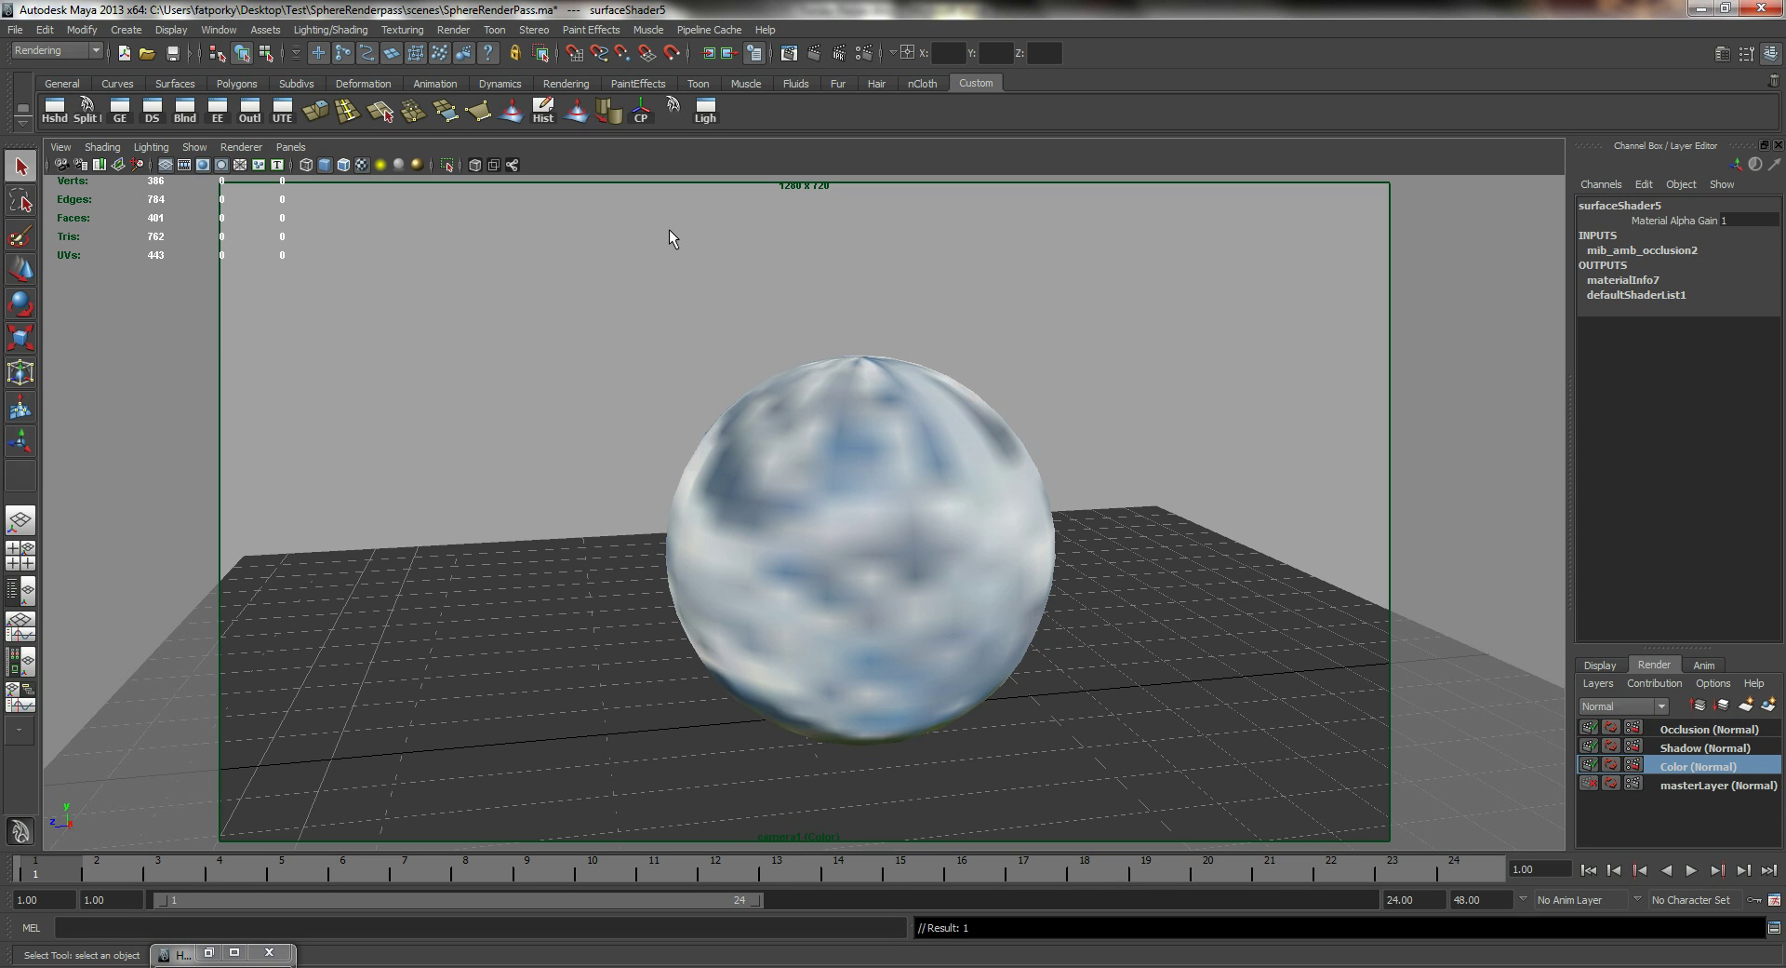
# - Batch render the render layers with all available processors in use, and close the batch render options
pyautogui.click(71, 48)
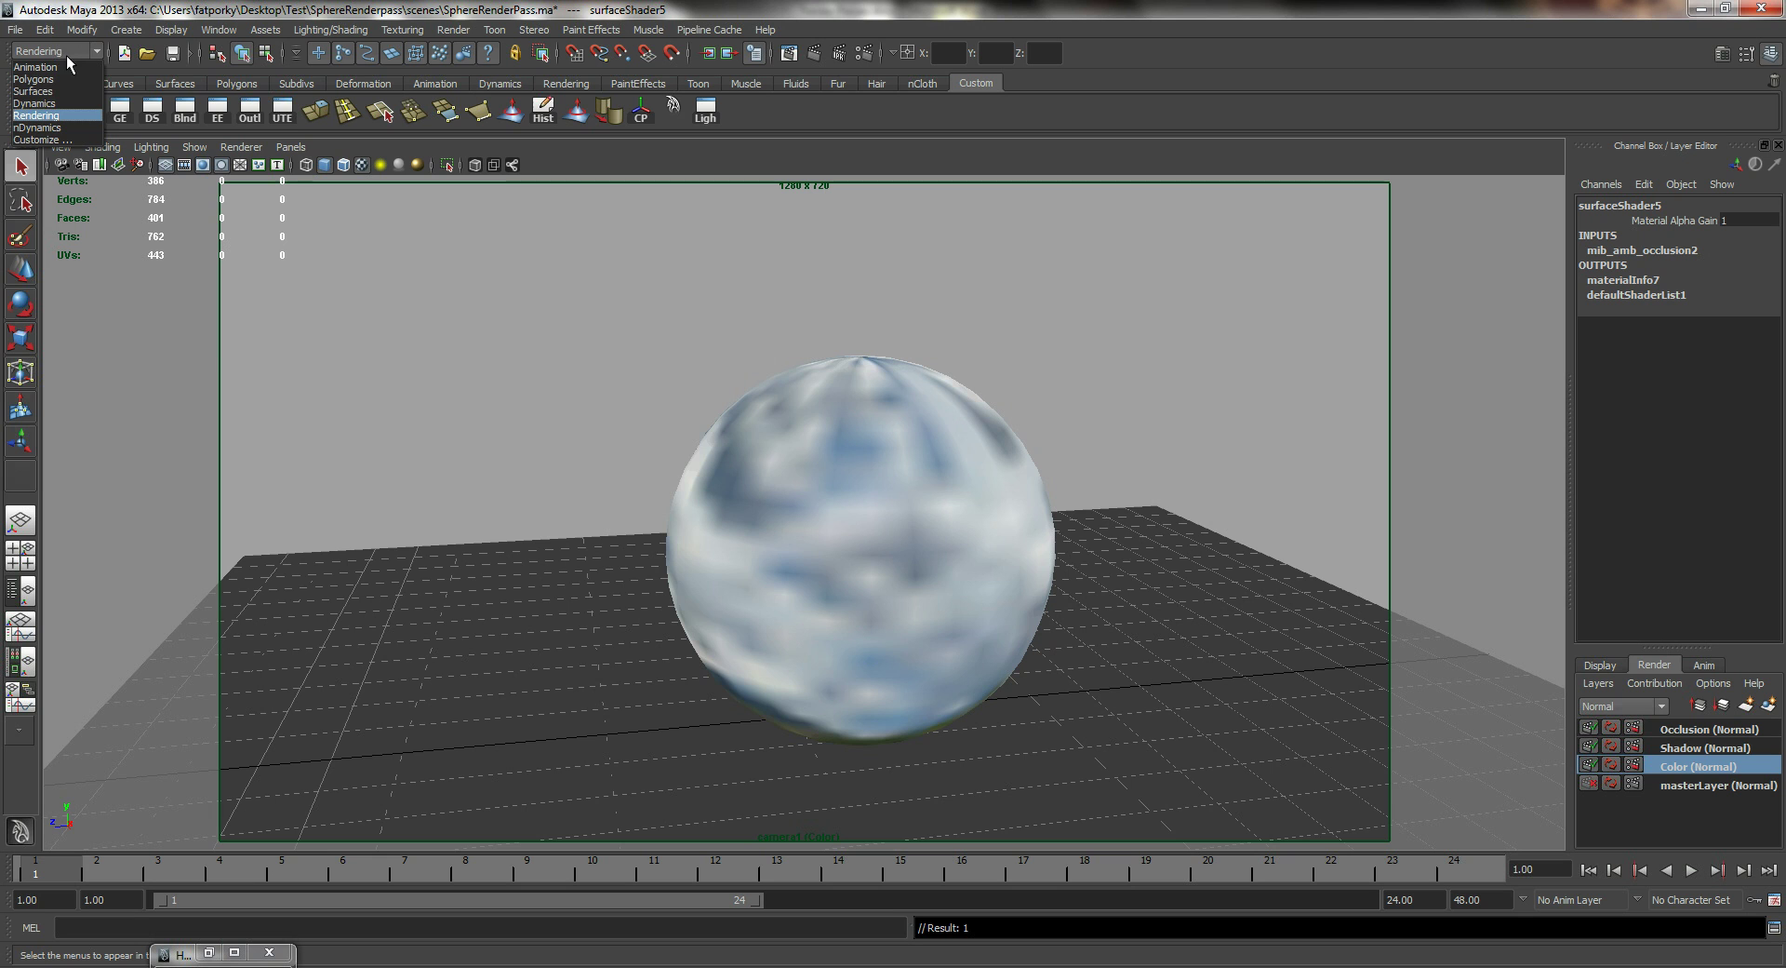
pyautogui.click(68, 52)
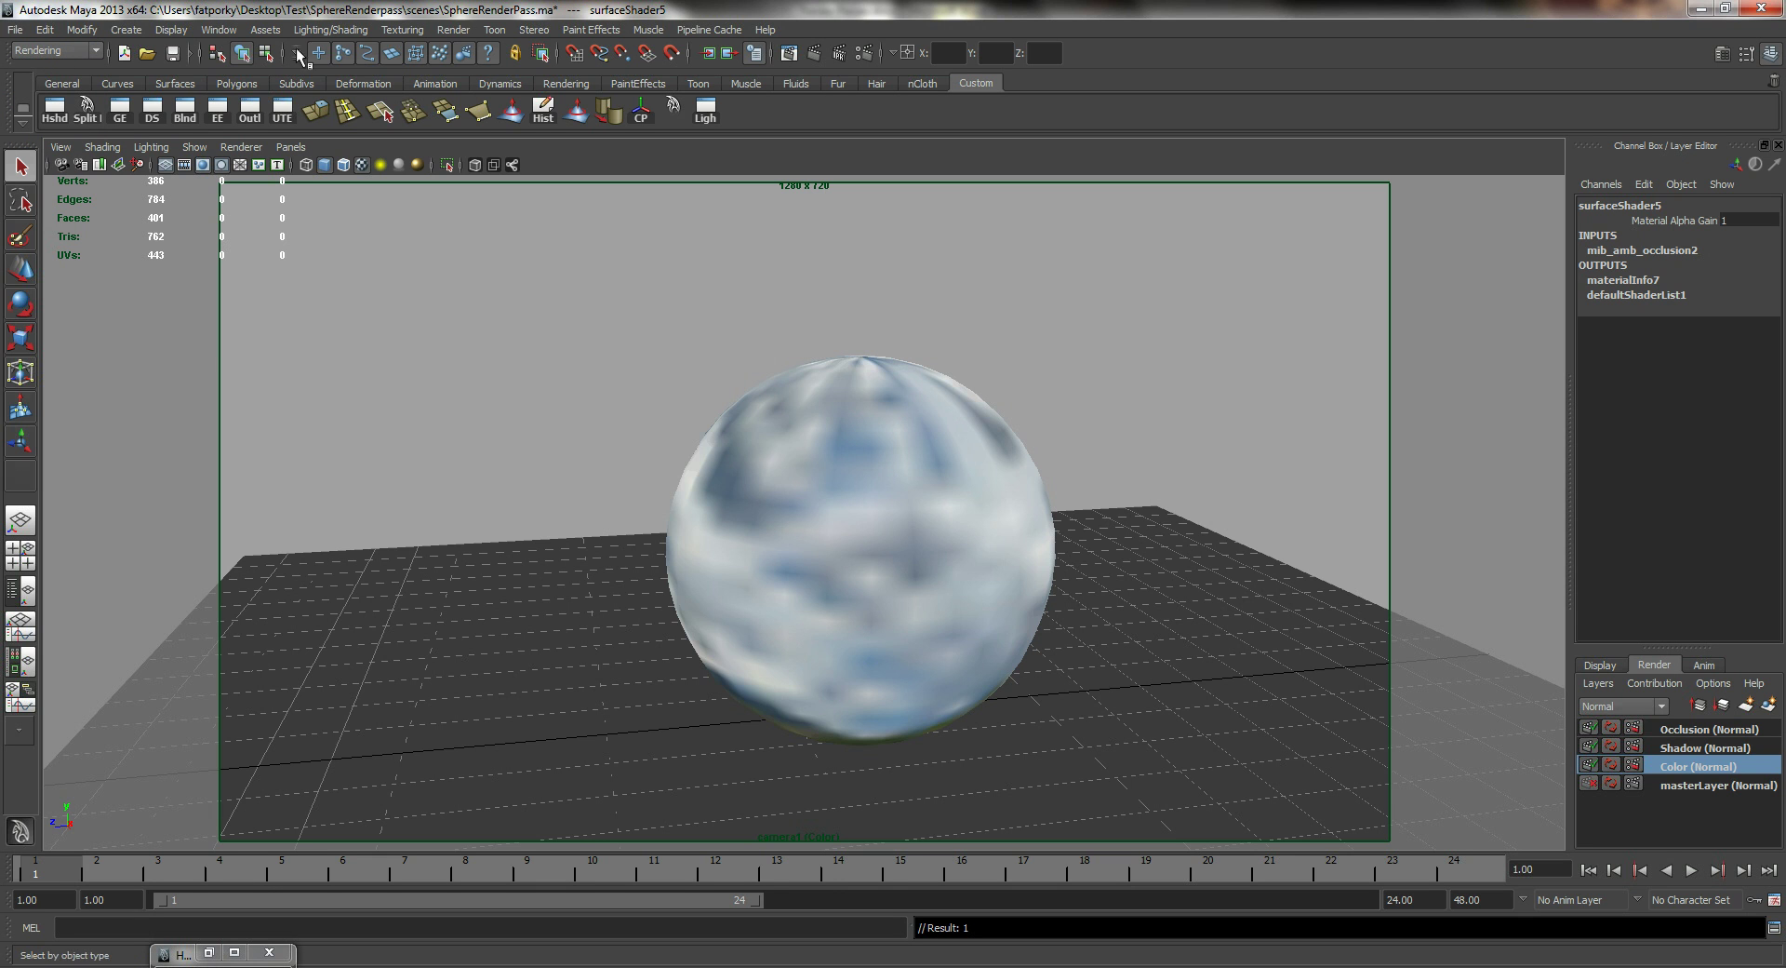
pyautogui.click(446, 33)
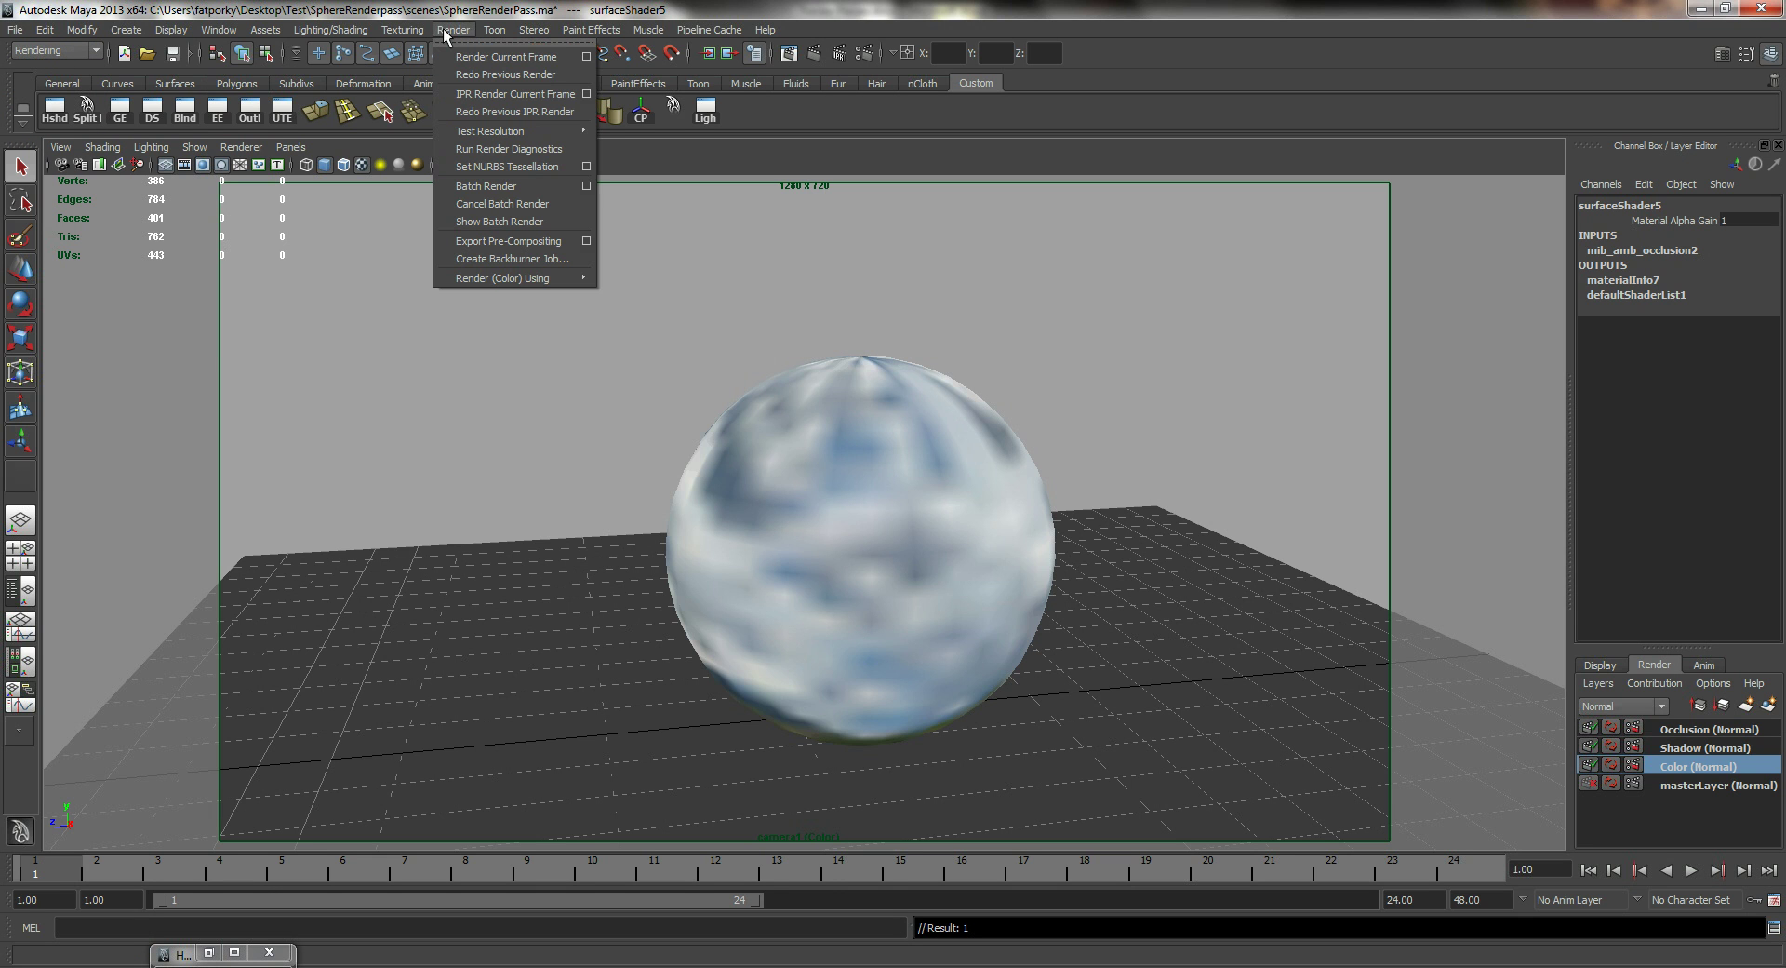
pyautogui.click(586, 187)
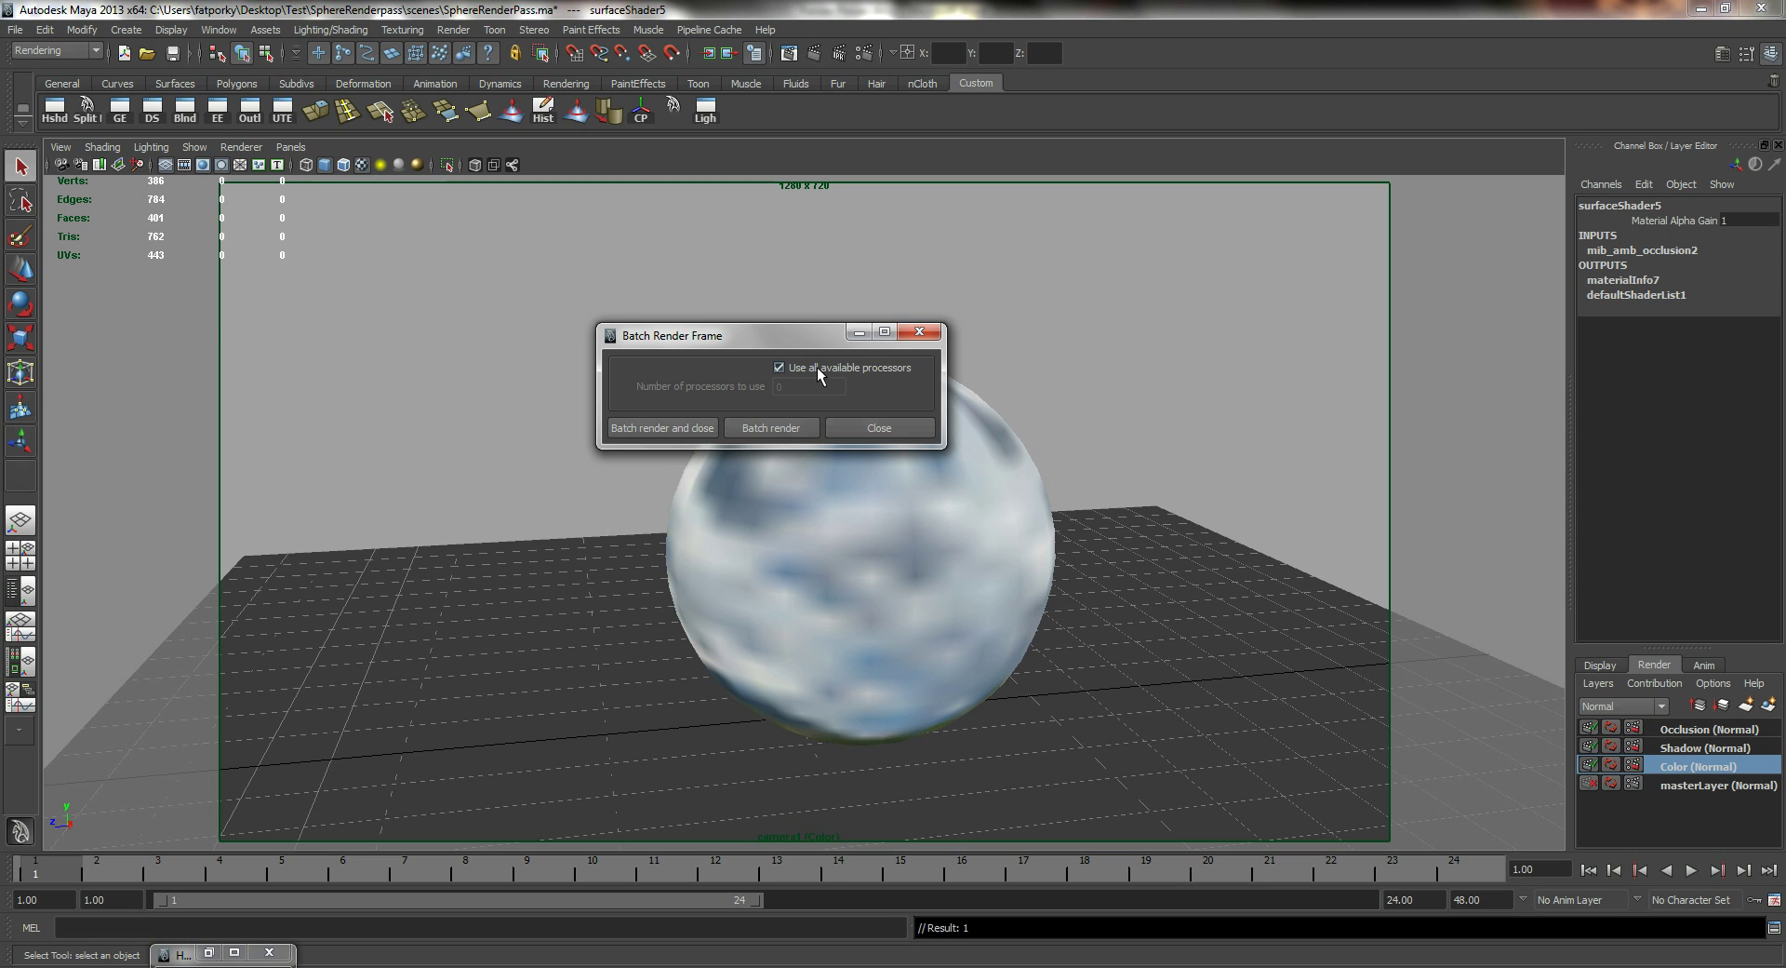
pyautogui.click(765, 429)
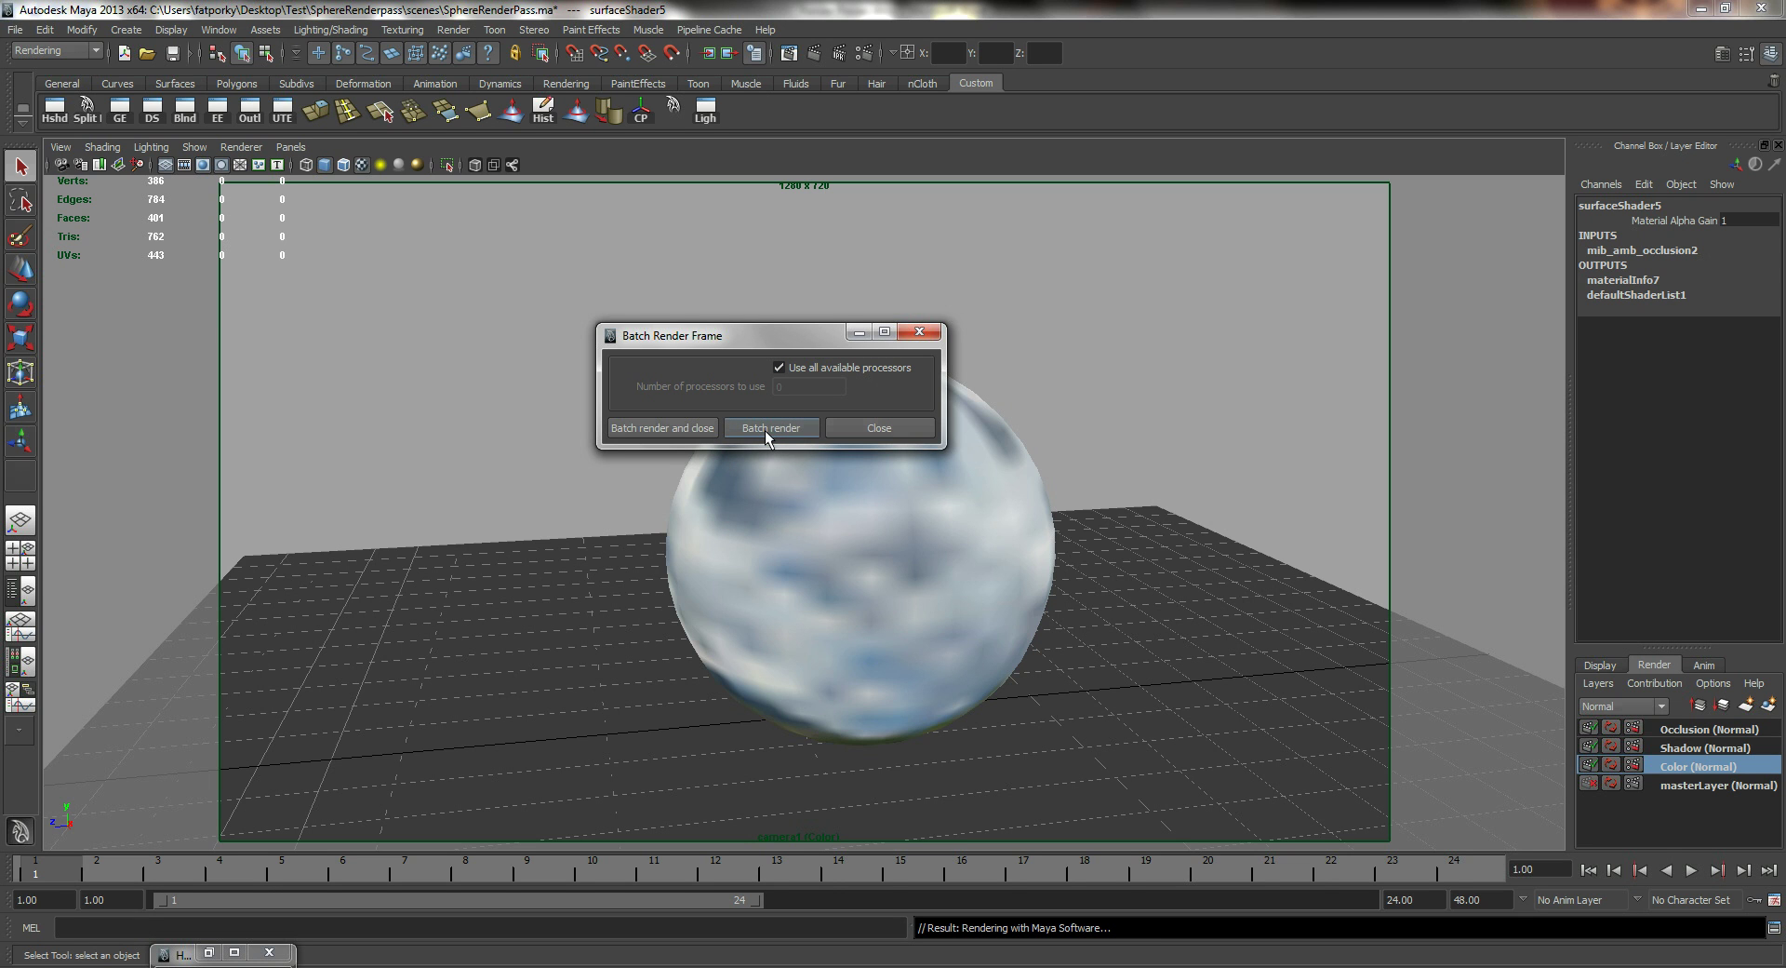
pyautogui.click(879, 428)
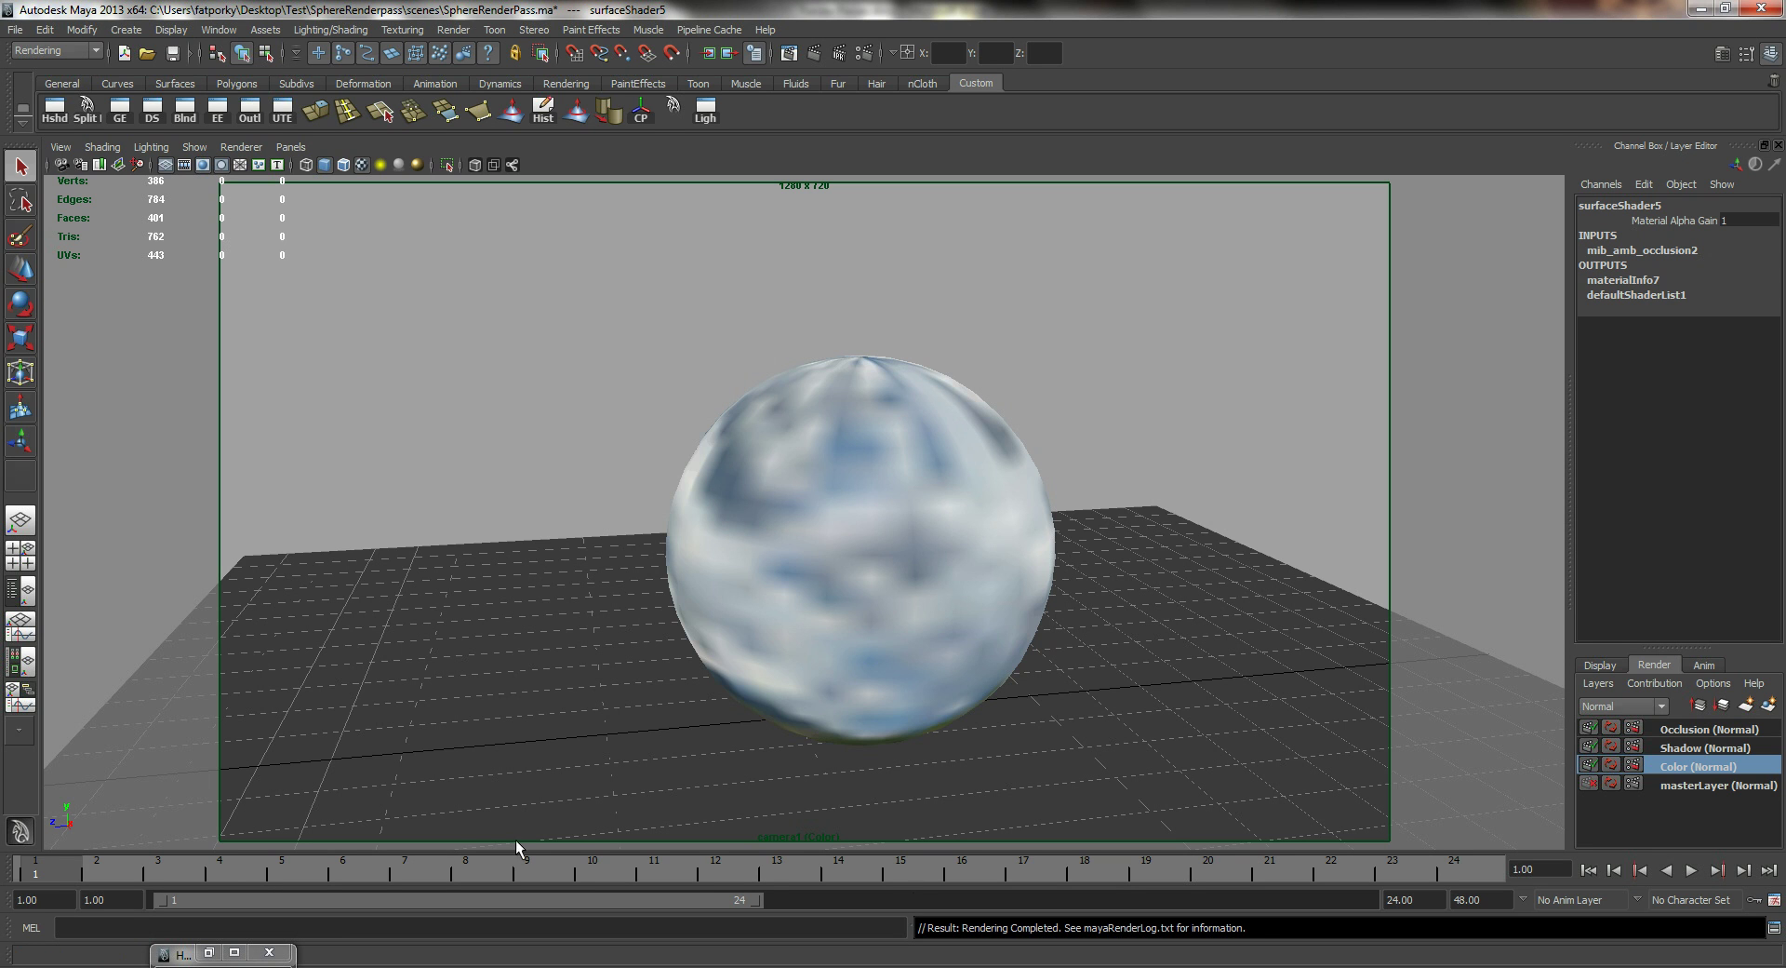
# - Switch to Windows Explorer and view the rendered Scene_Color.jpg in the Color subfolder of the project's images folder
pyautogui.click(466, 966)
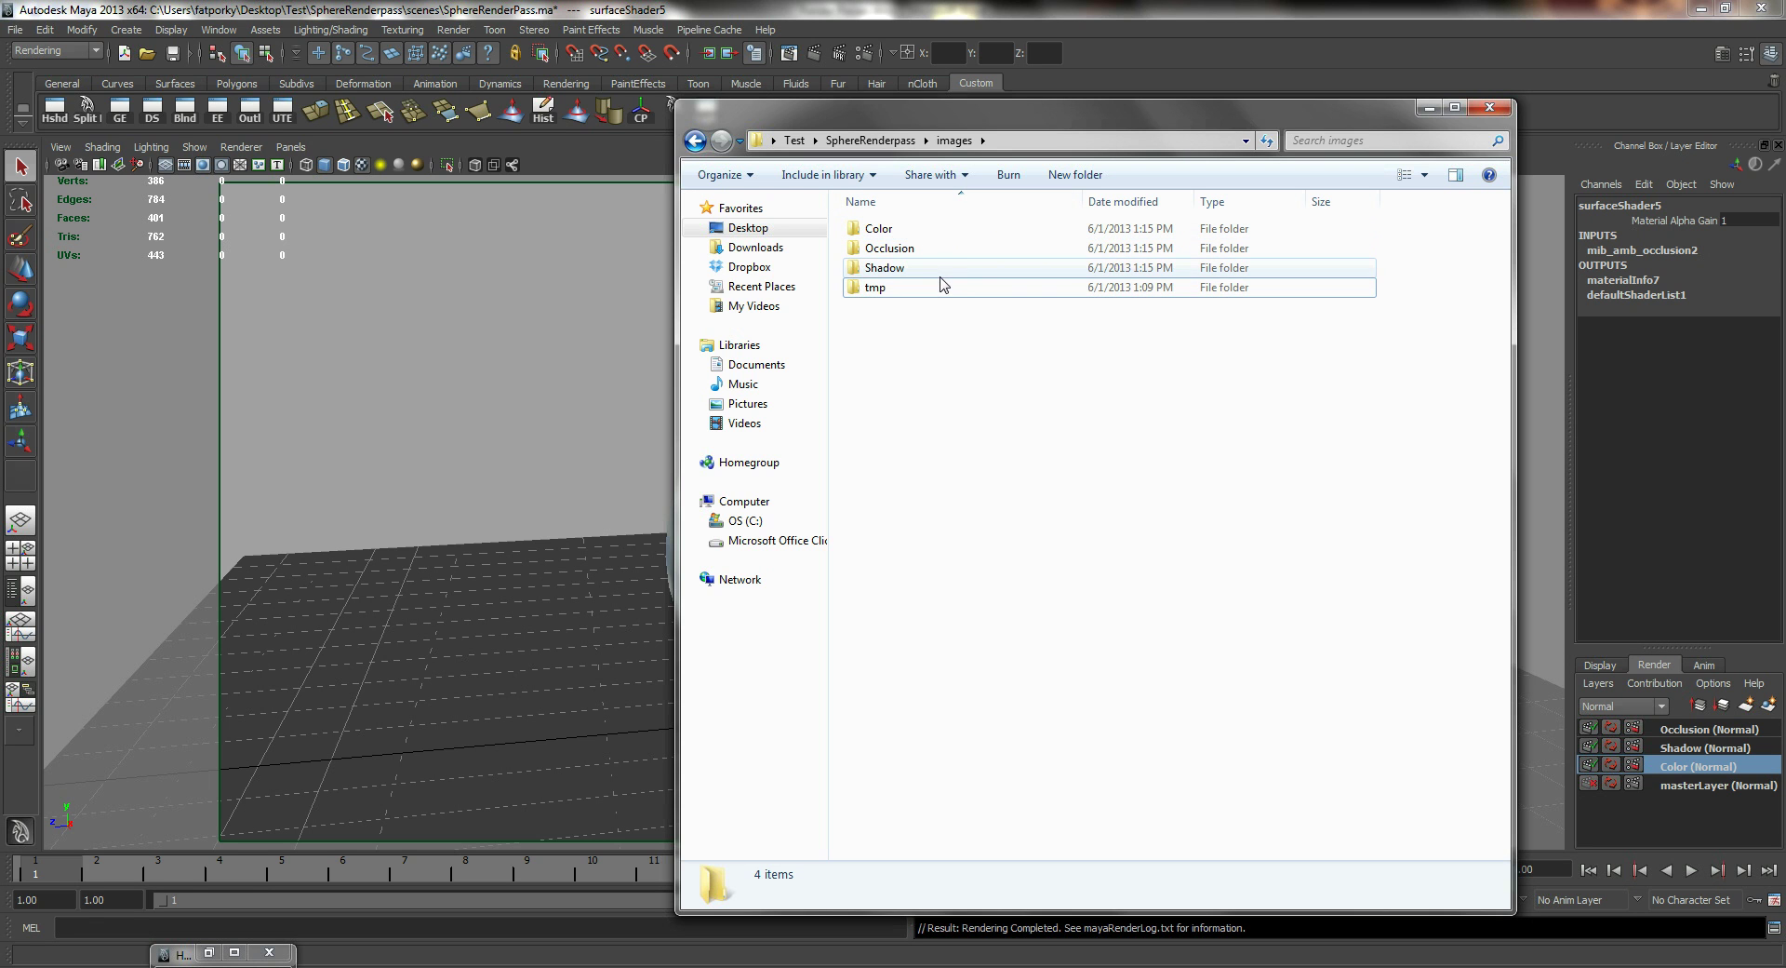
pyautogui.doubleClick(945, 231)
pyautogui.doubleClick(909, 291)
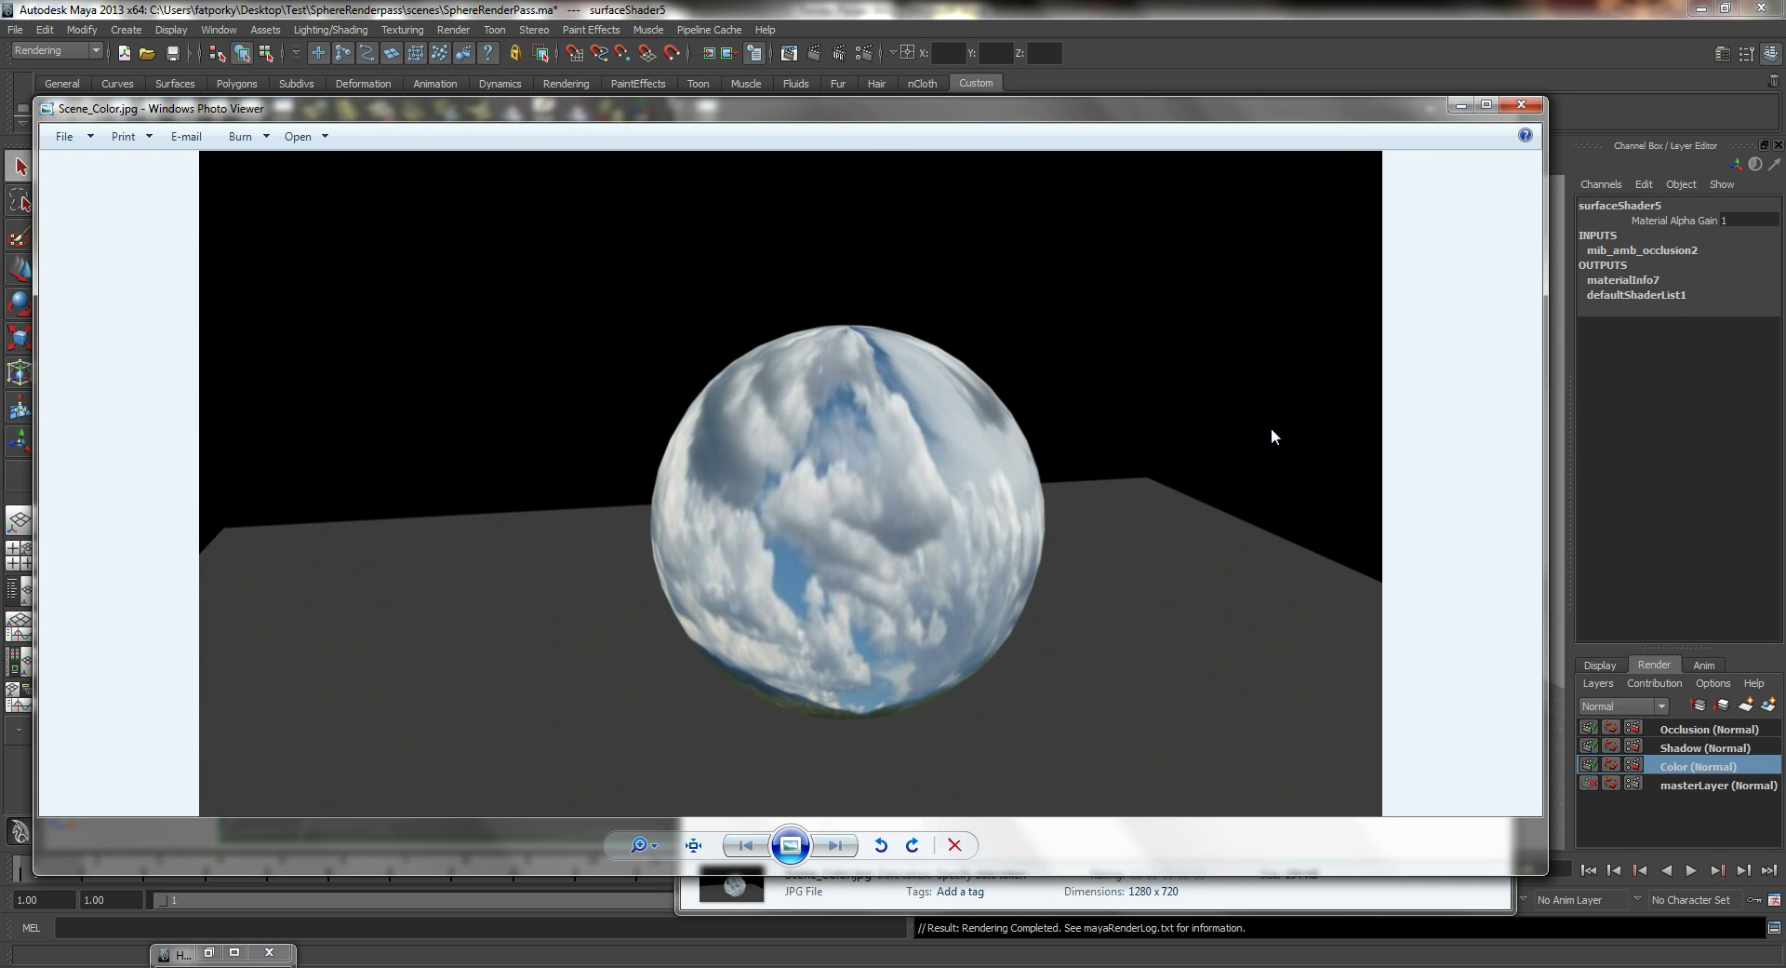
# - Return to the images folder and view Scene_occlusion.jpg in its Occlusion subfolder
pyautogui.hotkey('alt', 'Tab')
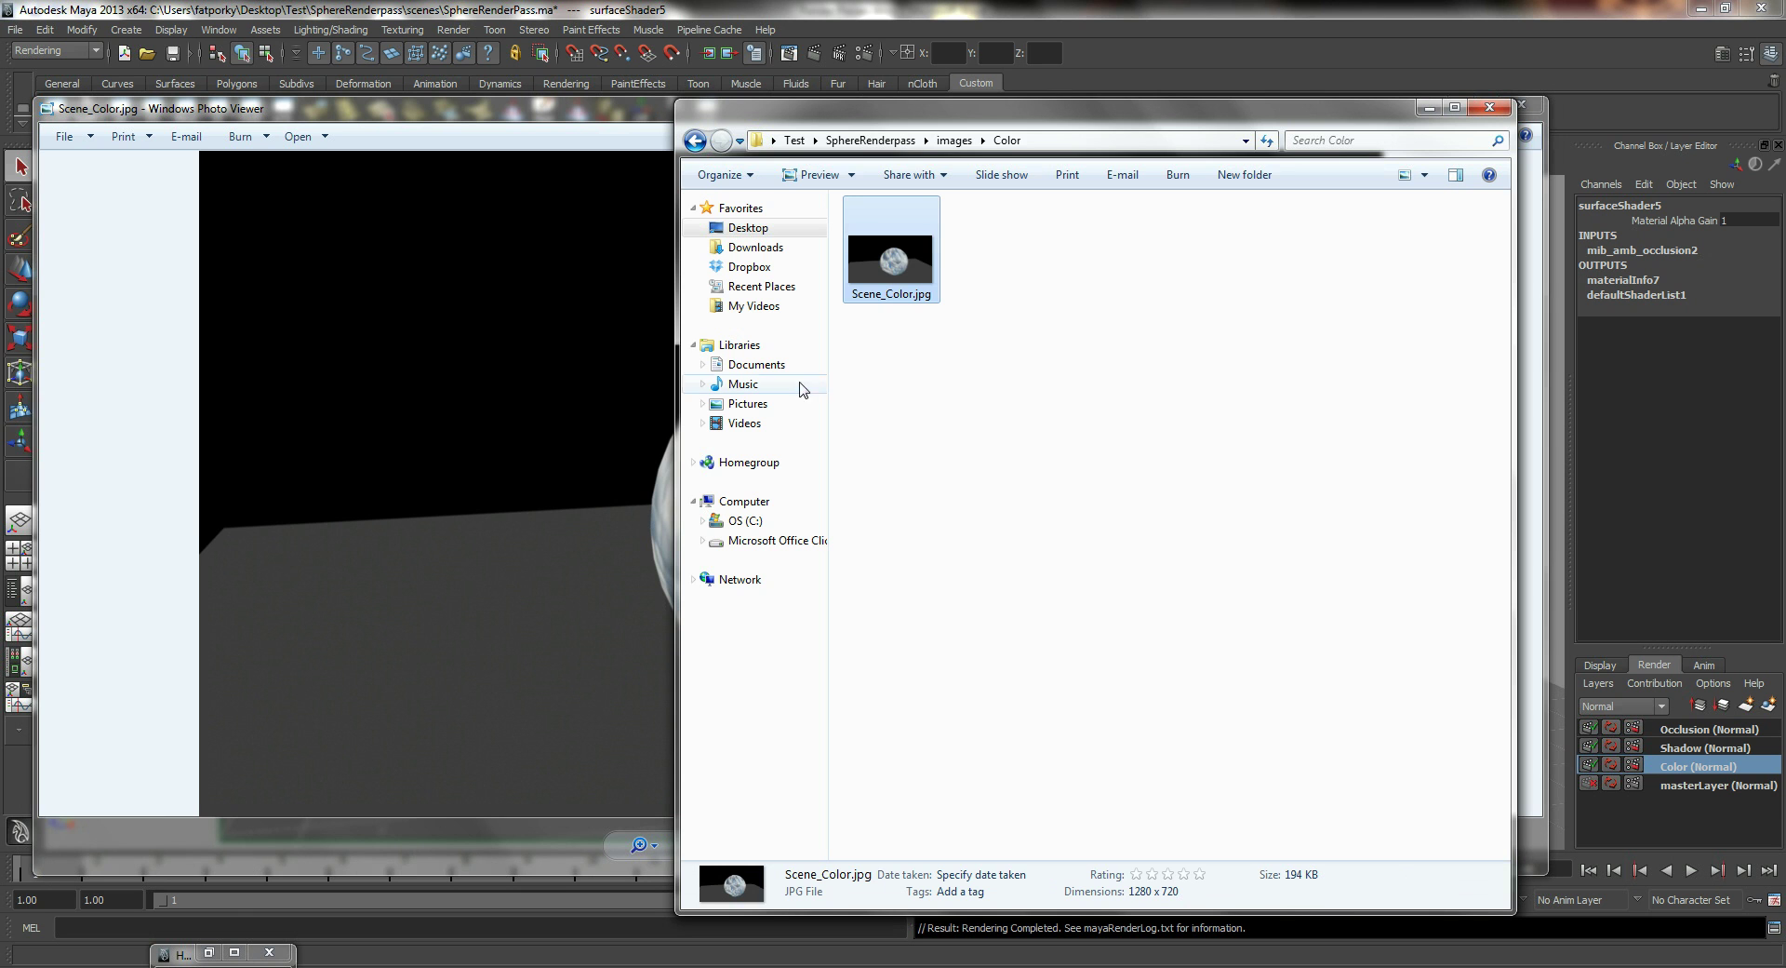
pyautogui.click(943, 140)
pyautogui.doubleClick(893, 247)
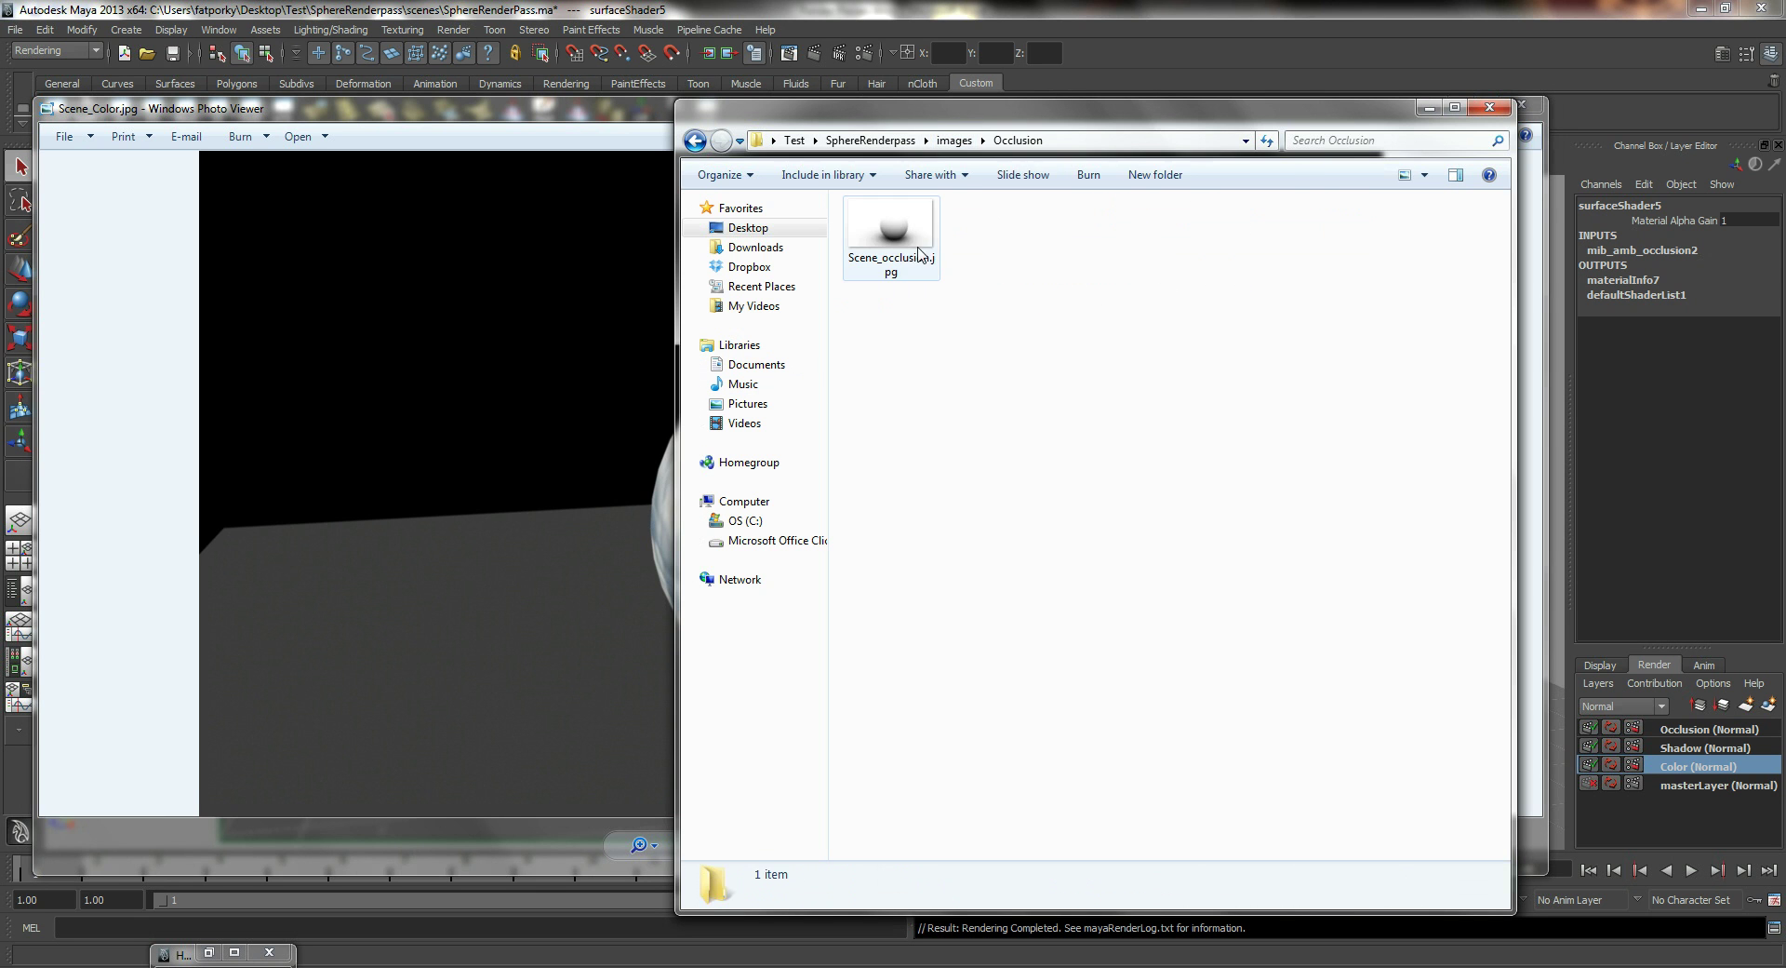
pyautogui.doubleClick(907, 251)
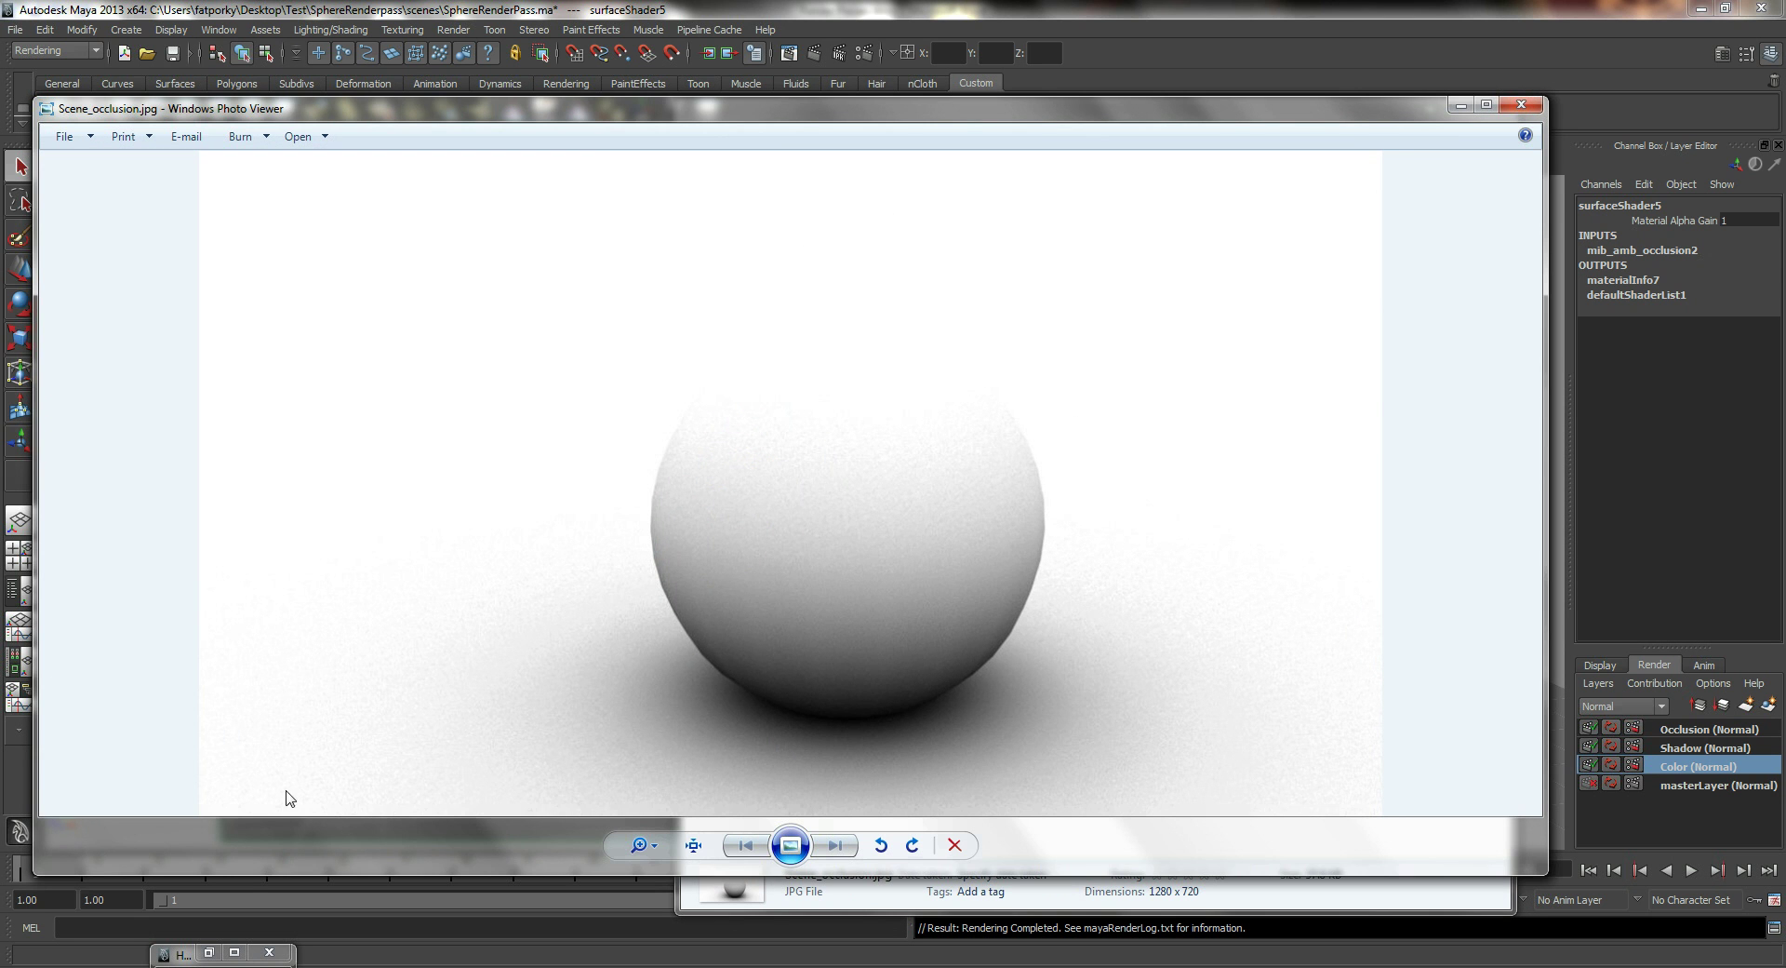
# - Go back to the images folder and view Scene_Shadow.jpg in its Shadow subfolder
pyautogui.hotkey('alt', 'Tab')
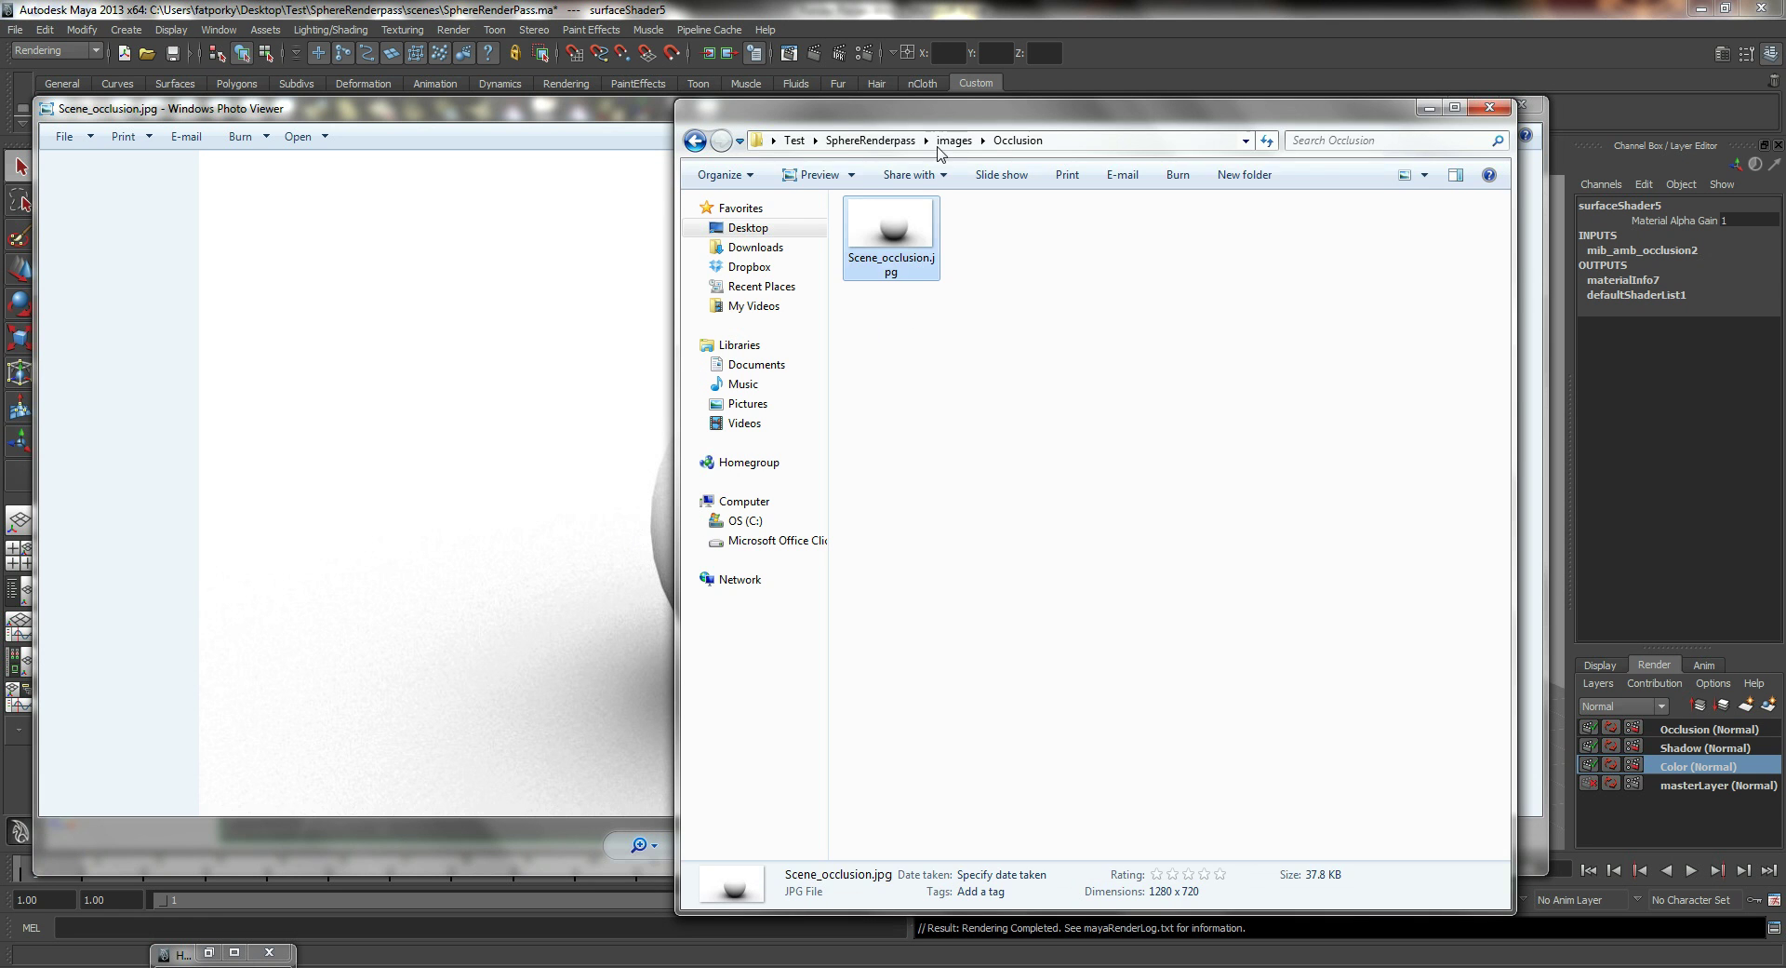
pyautogui.click(953, 139)
pyautogui.doubleClick(940, 269)
pyautogui.doubleClick(926, 277)
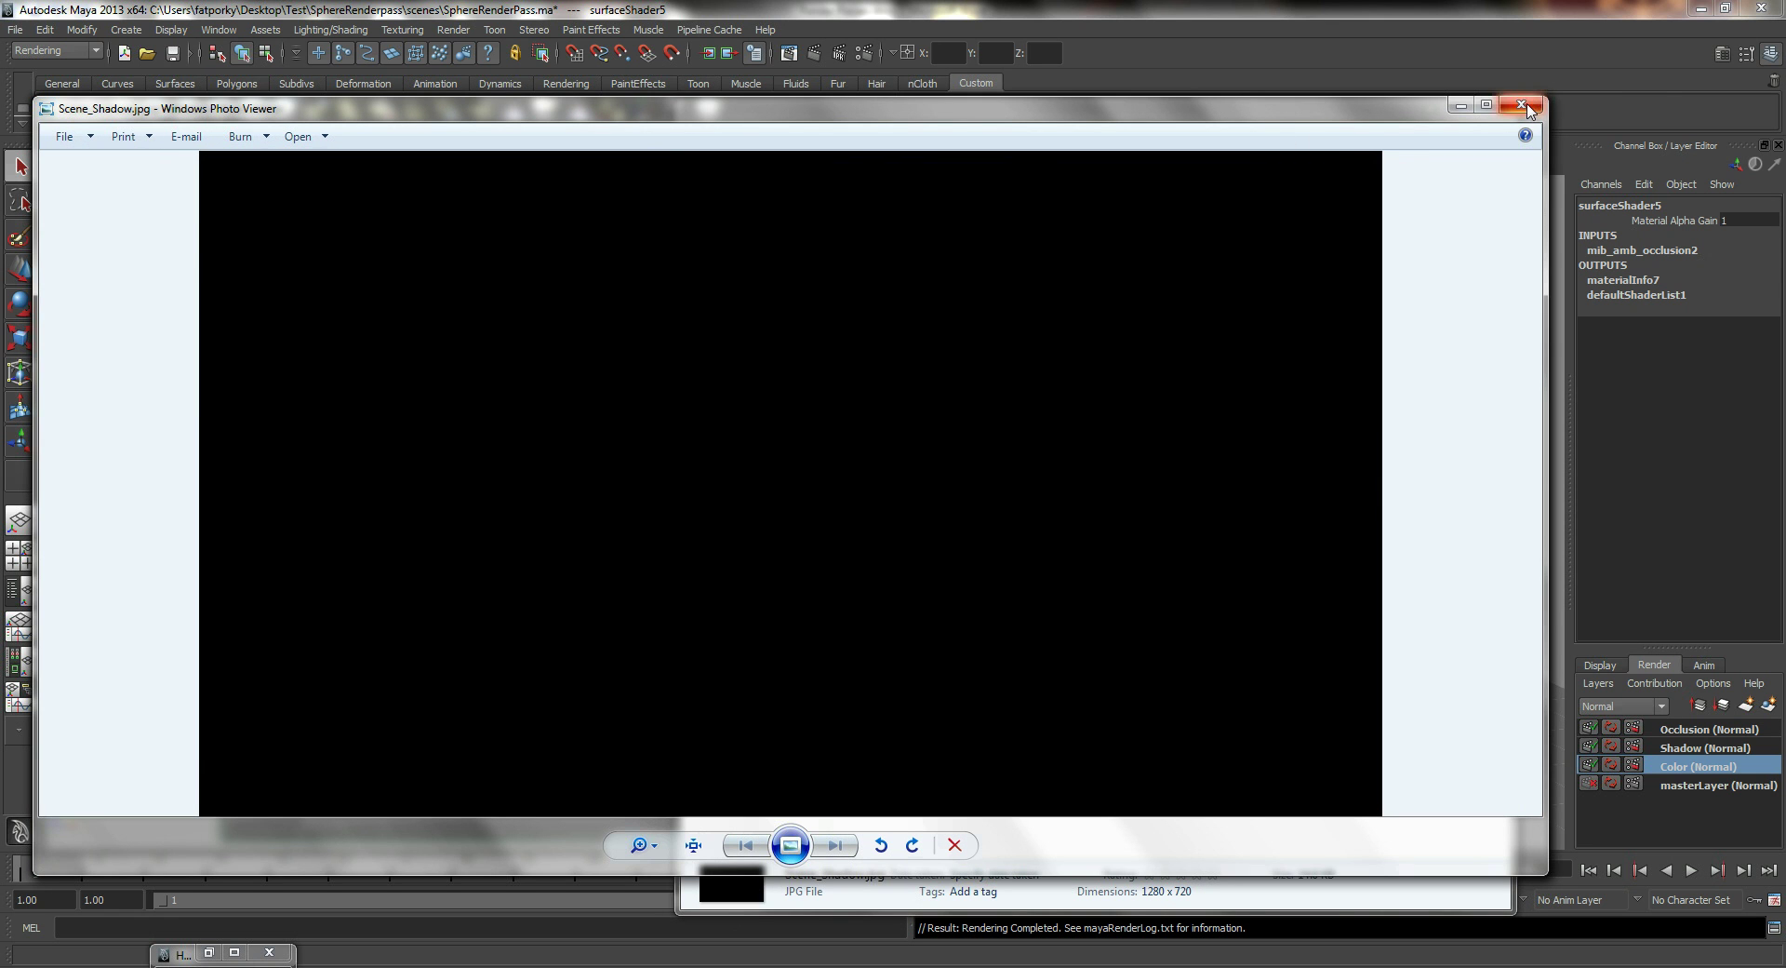
# - Close the open image viewers and the folder window to return to the scene in Maya
pyautogui.click(1526, 107)
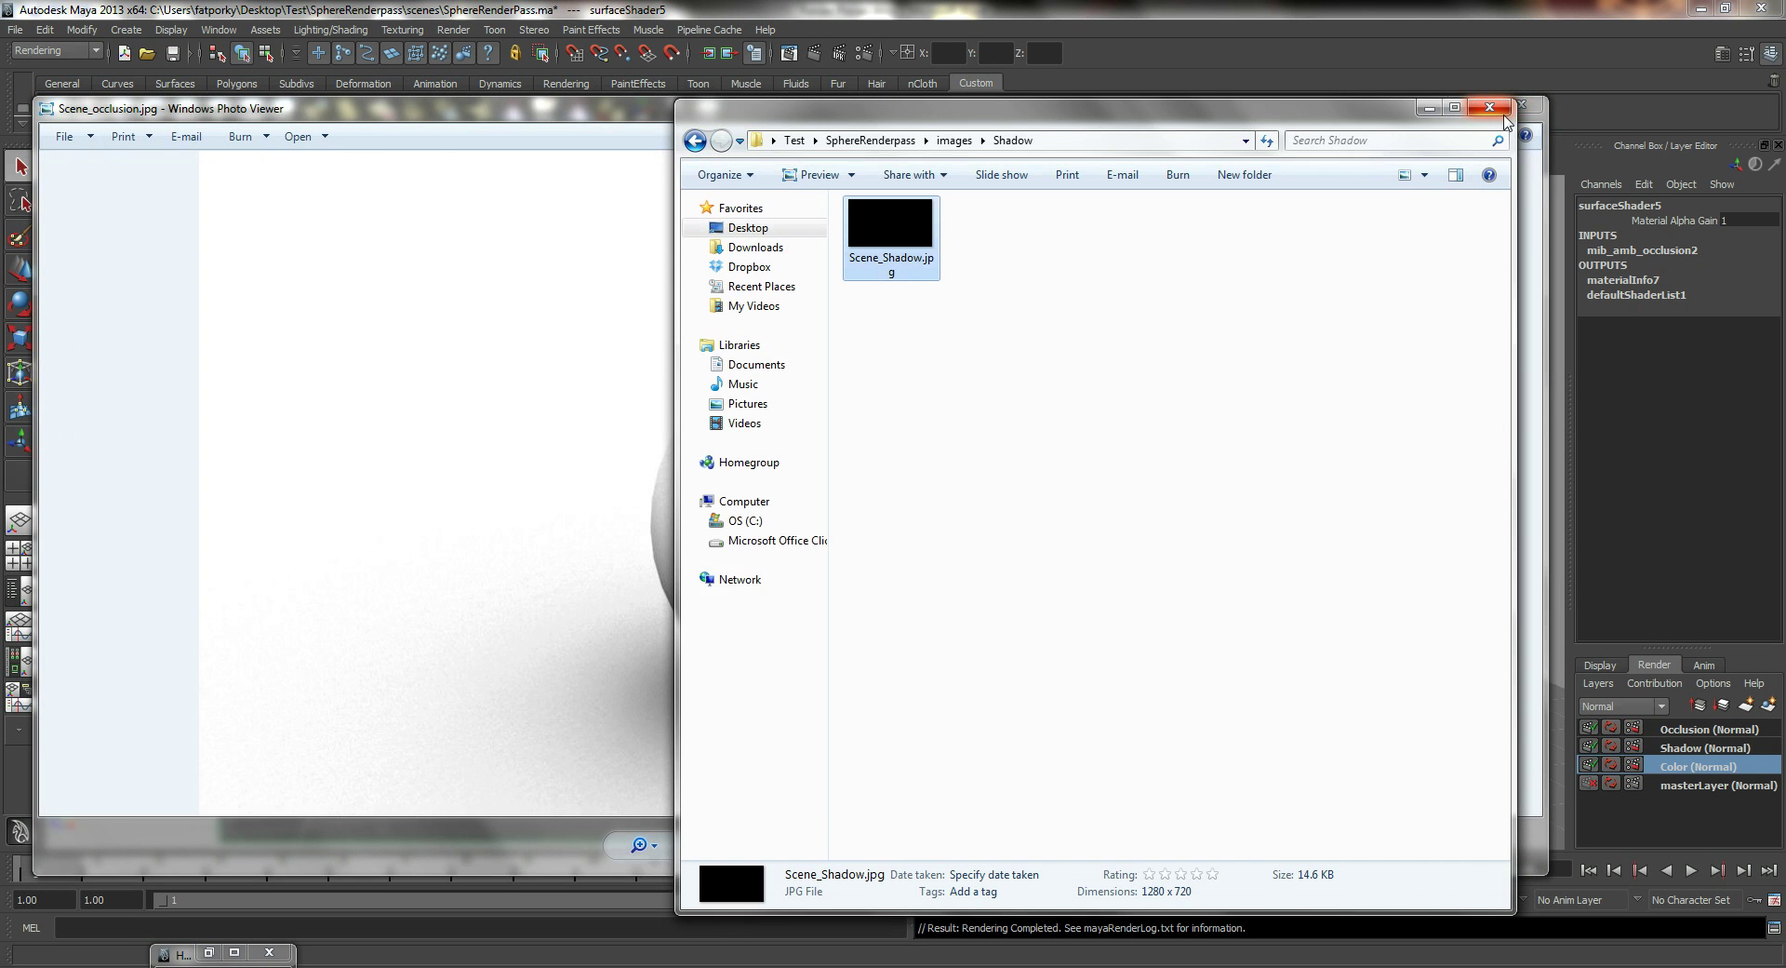
pyautogui.click(1517, 108)
pyautogui.click(1519, 107)
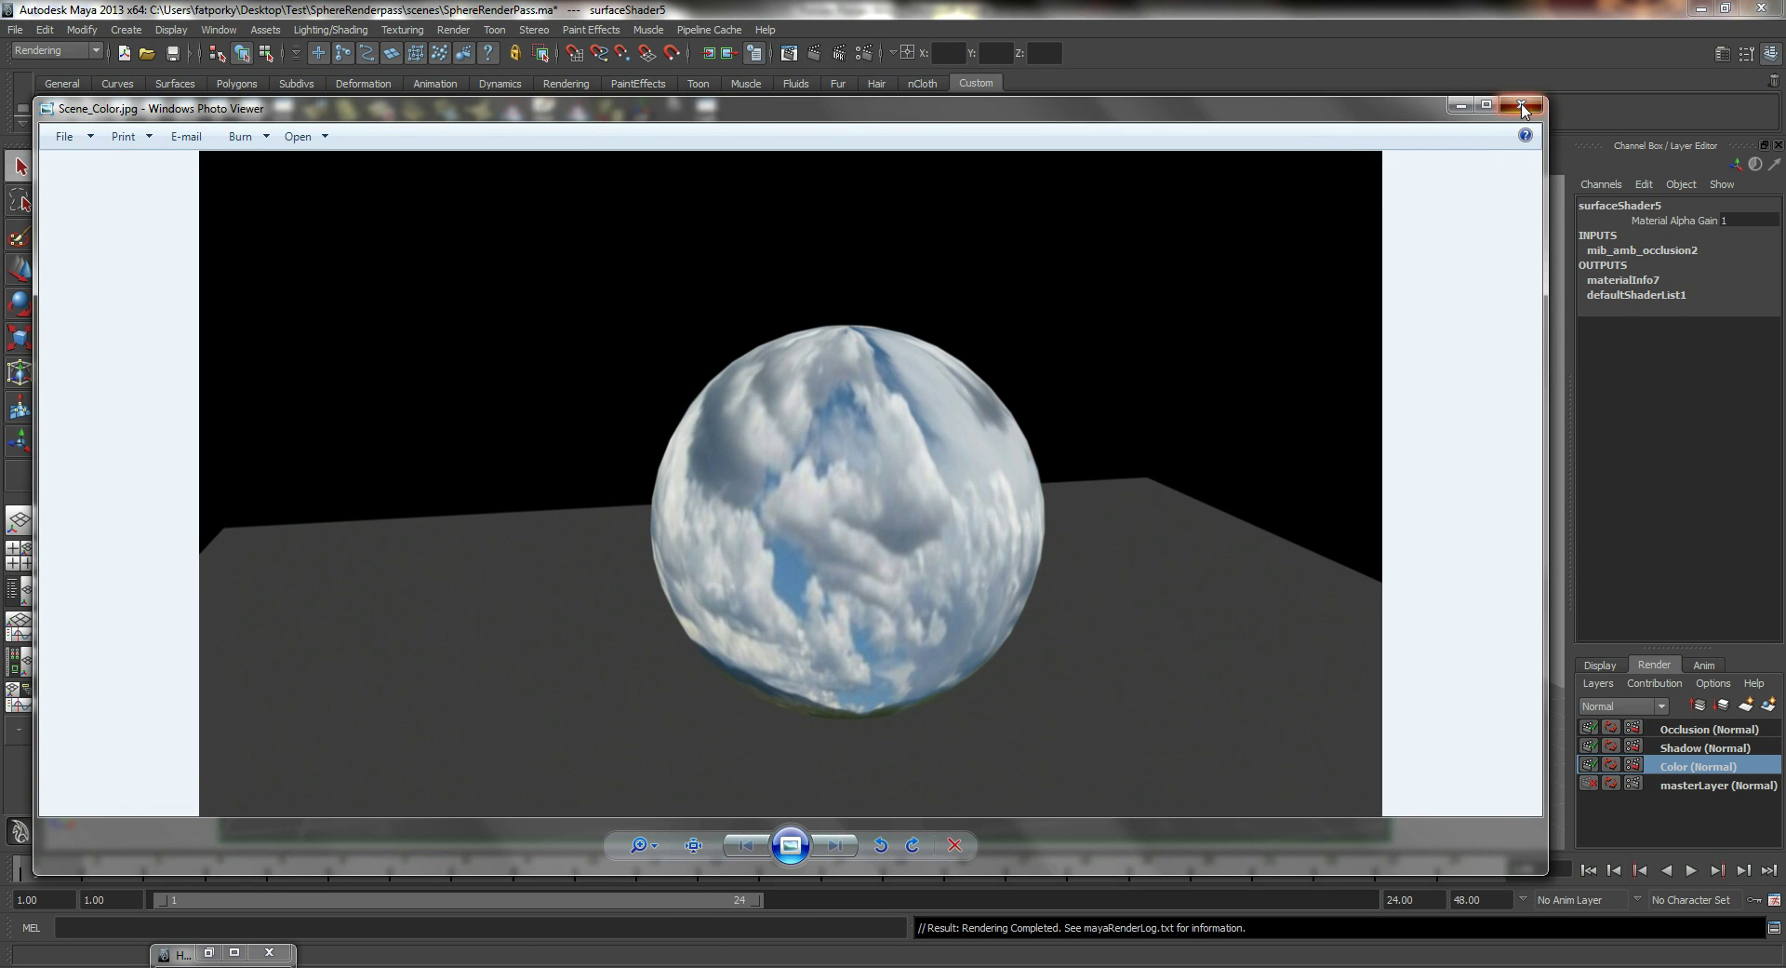
pyautogui.click(1518, 107)
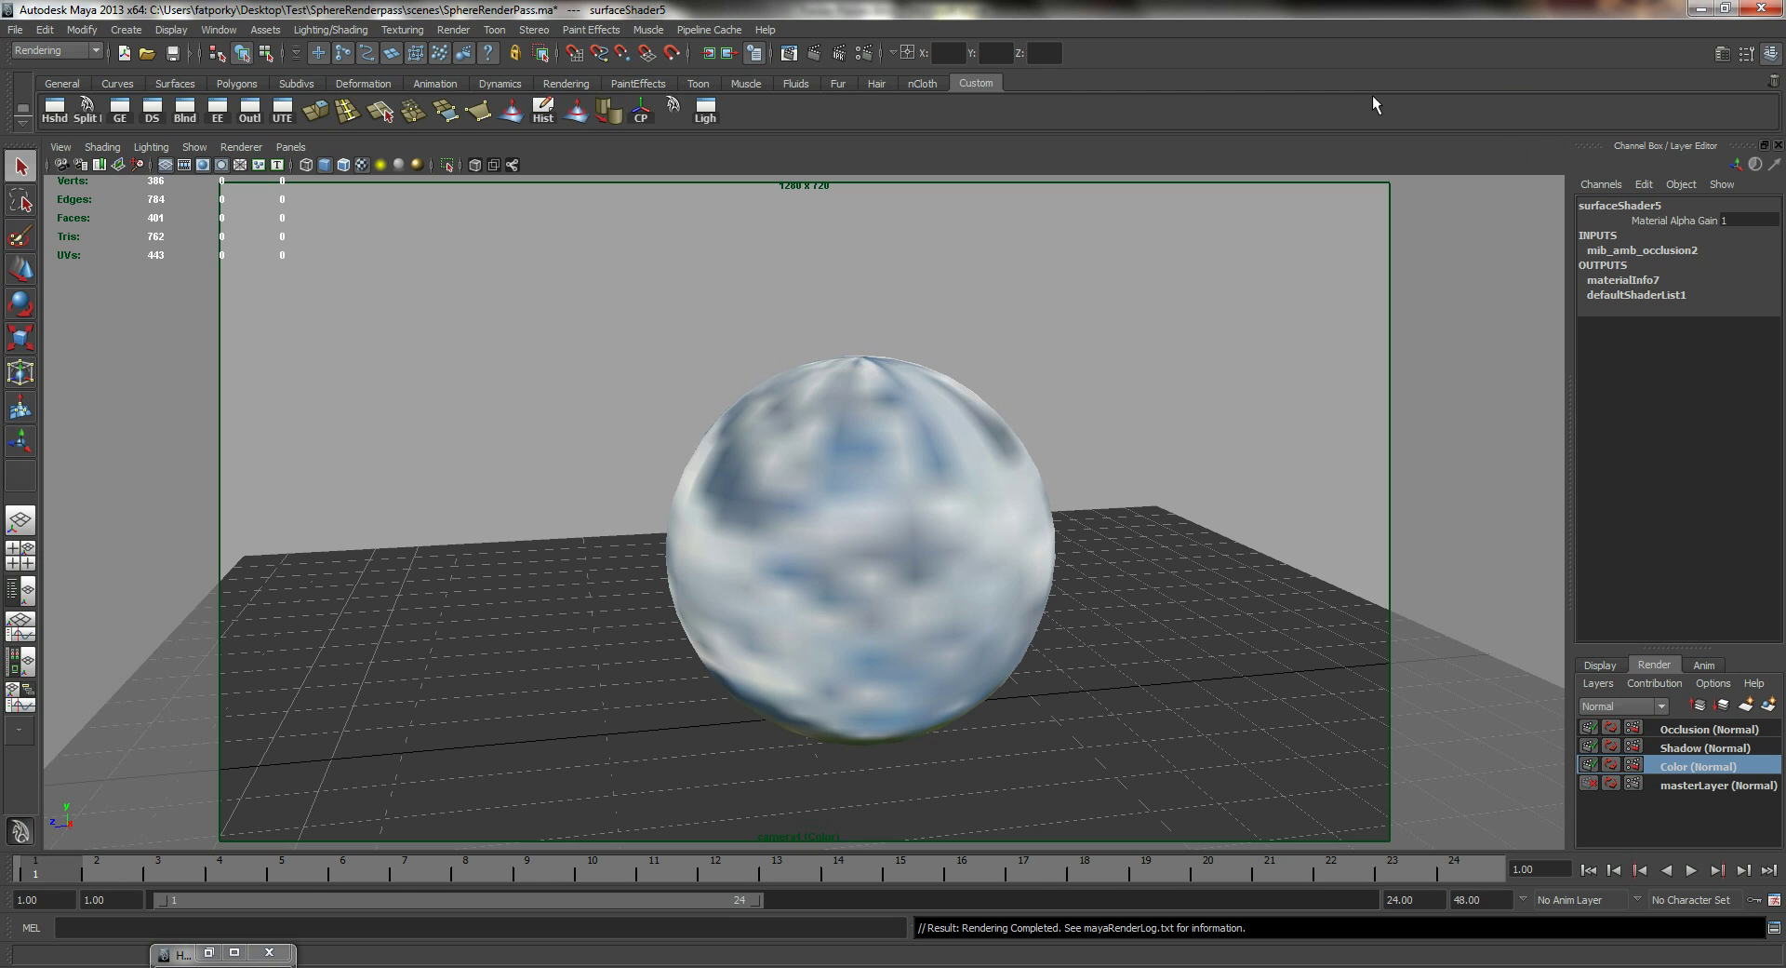